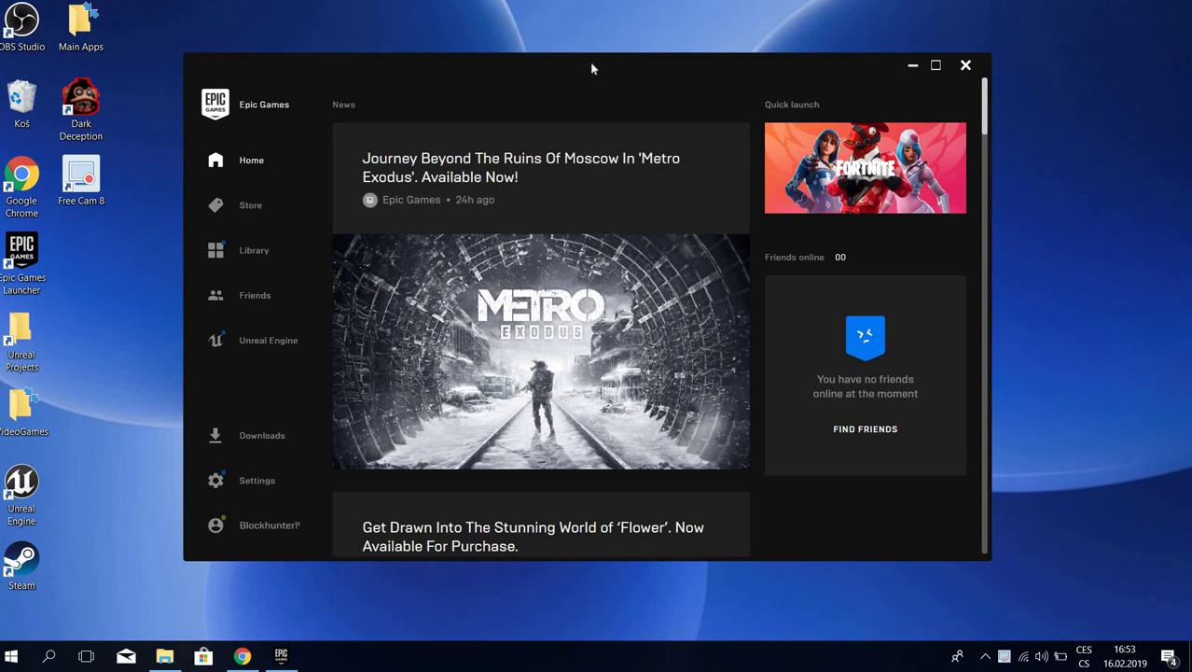
- Open the Unreal Engine library with the engine versions and projects
click(252, 342)
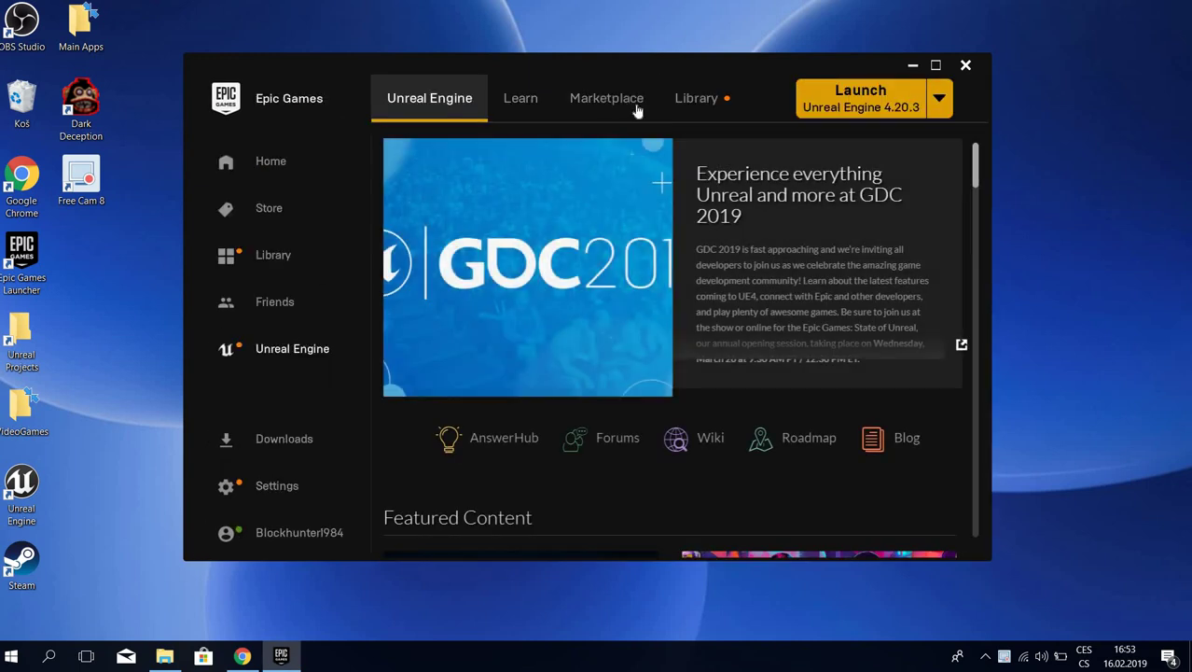
click(696, 99)
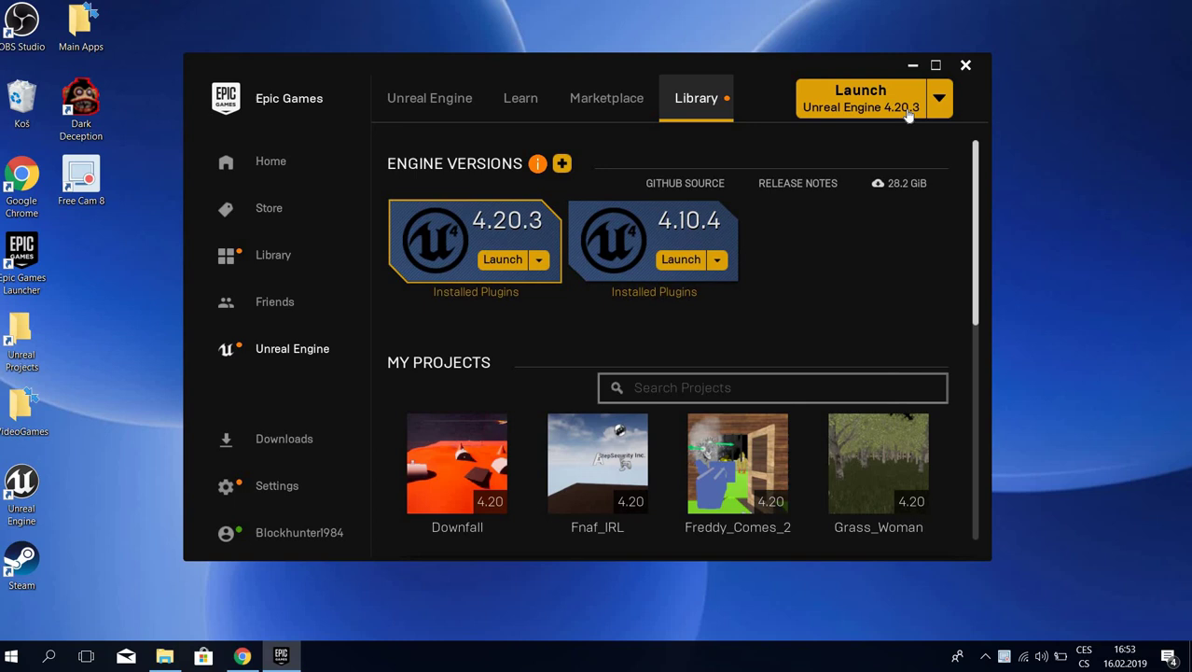
- Try adding an engine version slot set to 4.21.2, and remove the slot again
click(561, 165)
click(872, 221)
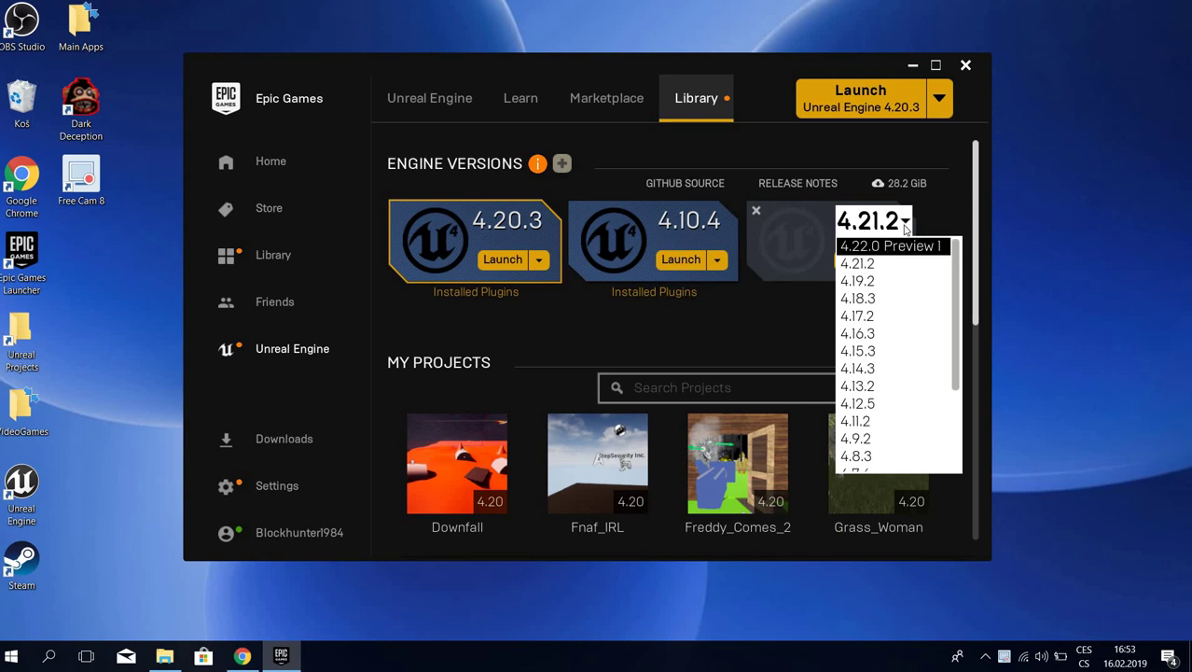
click(884, 266)
click(756, 211)
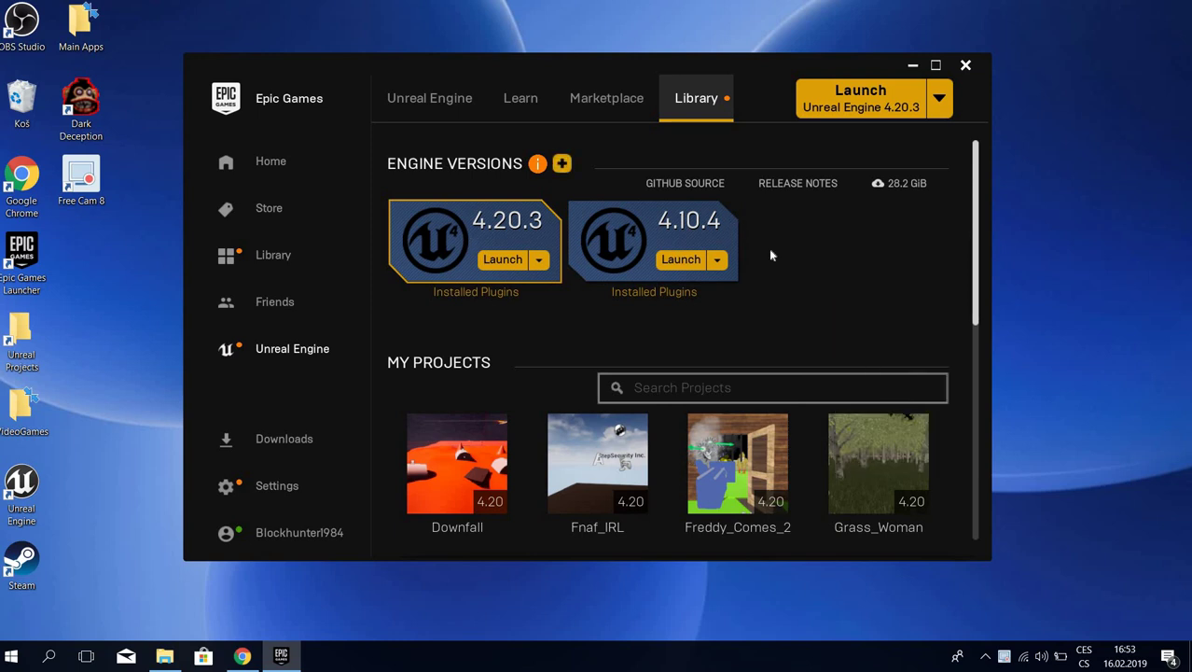
- Add another engine slot, look through the engine versions available for it, and remove the slot
click(561, 164)
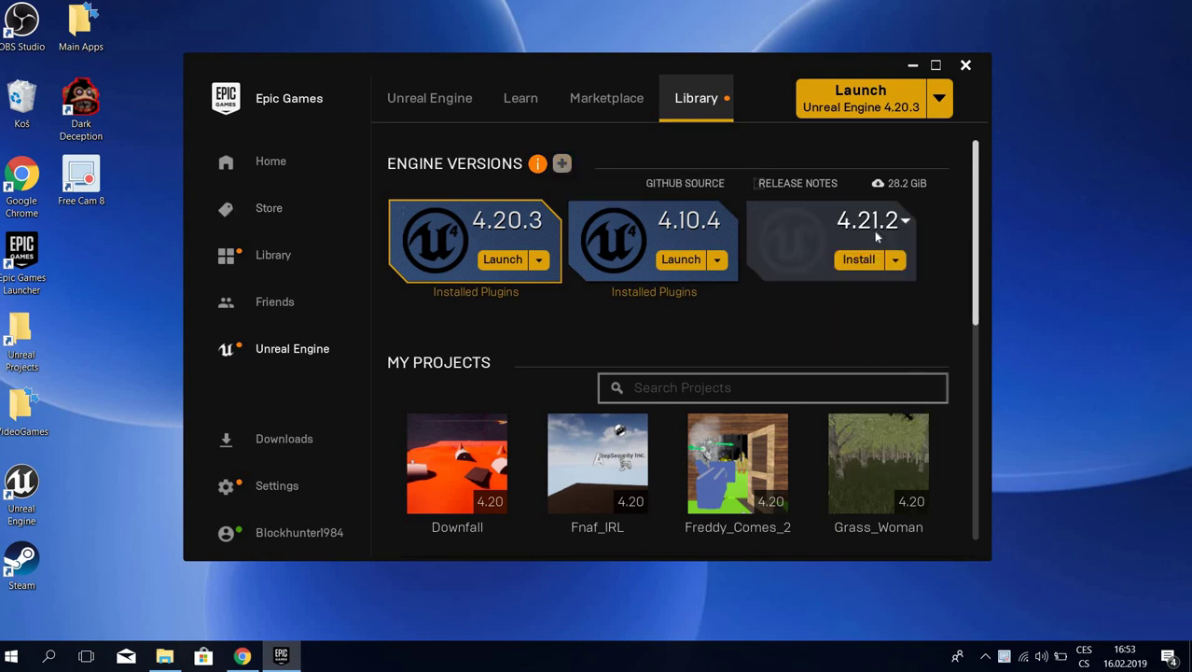
click(874, 220)
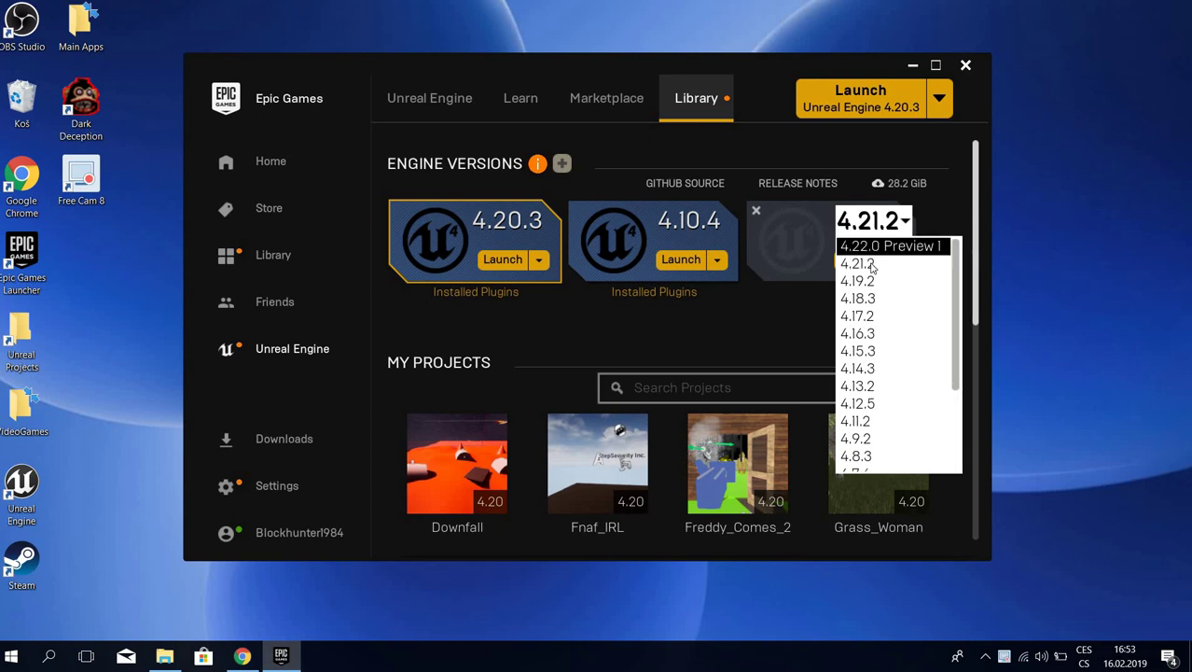
click(869, 264)
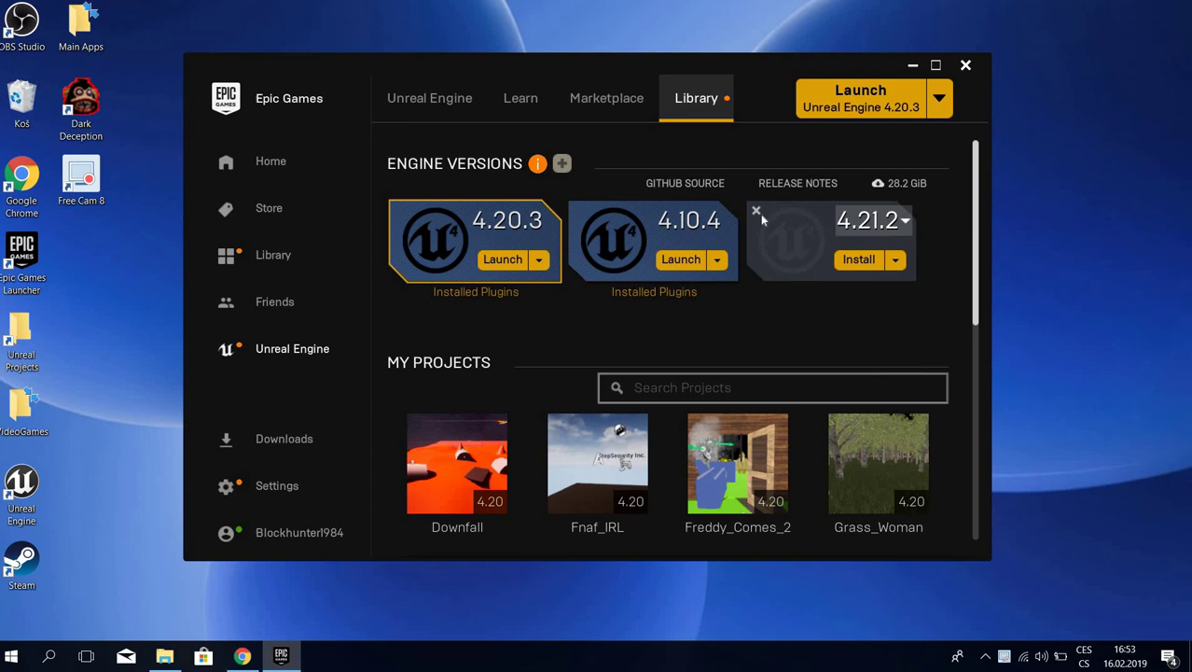
click(873, 213)
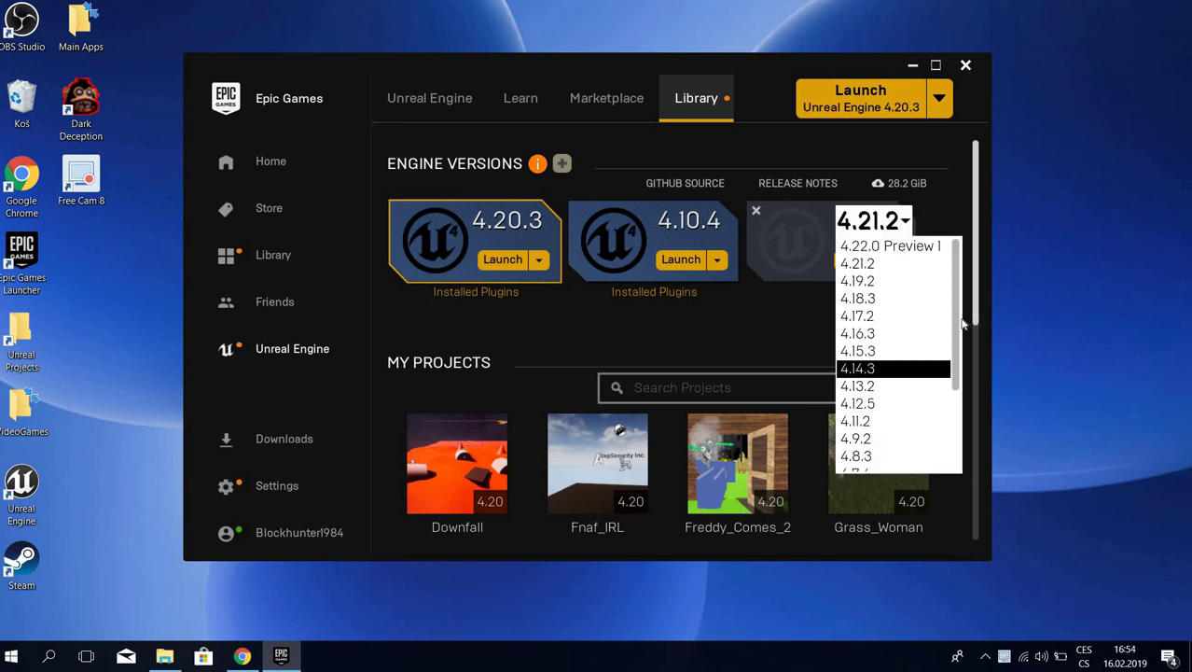
scroll(949, 317, down, 3)
scroll(949, 304, up, 3)
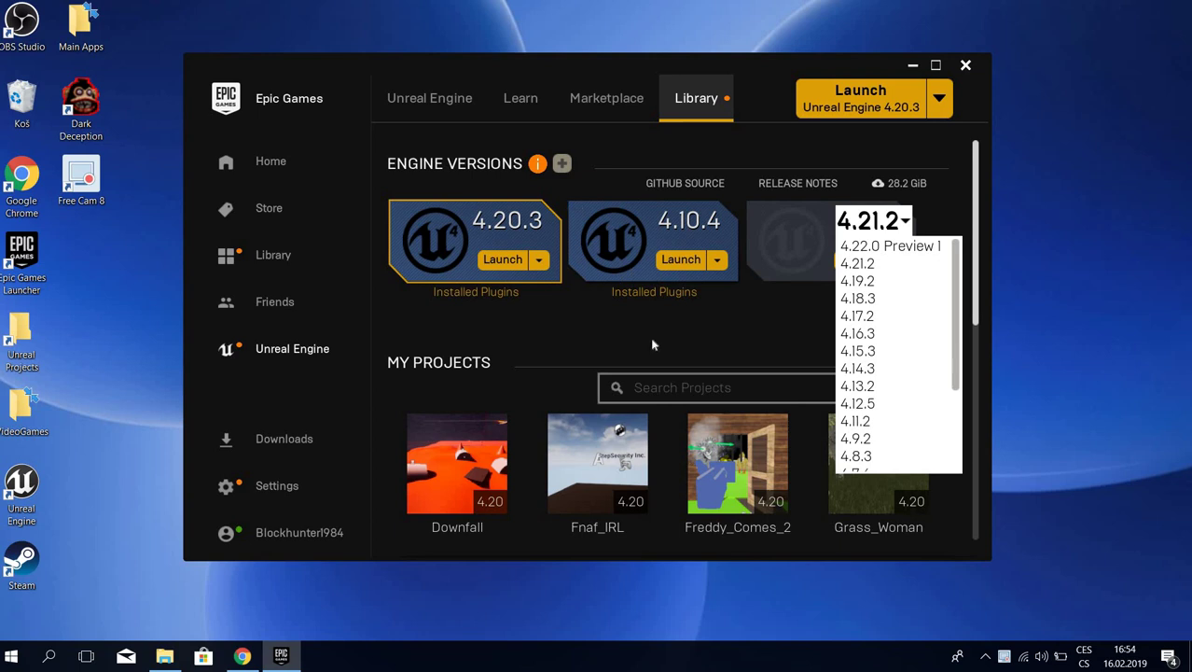
click(759, 218)
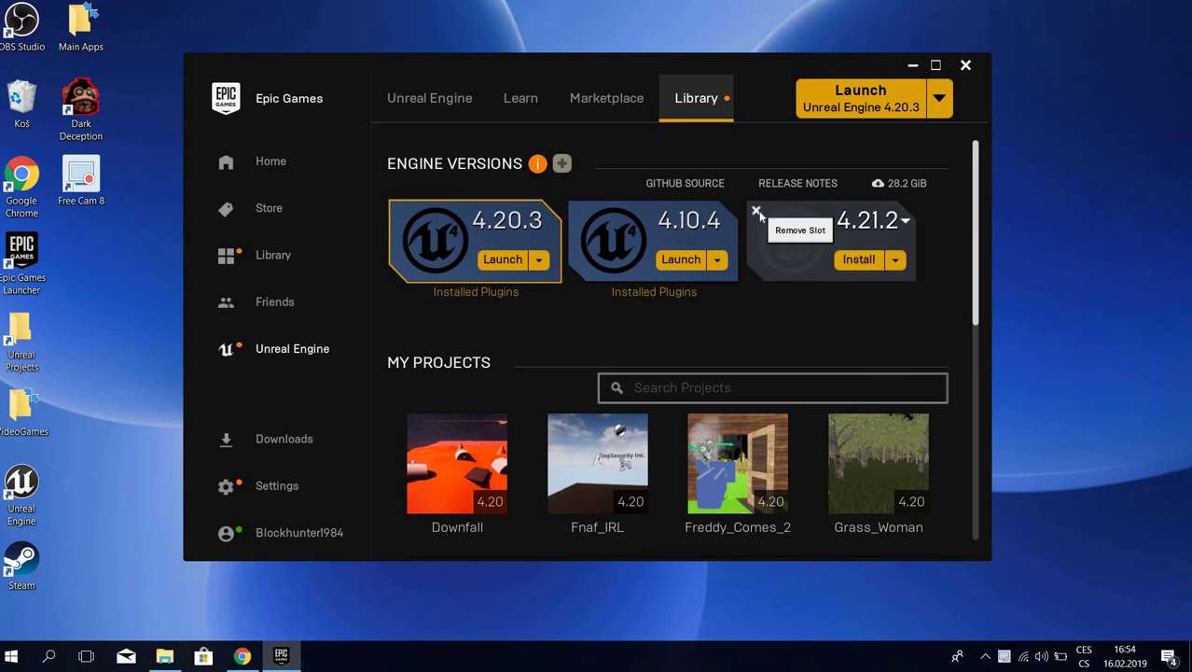
click(759, 217)
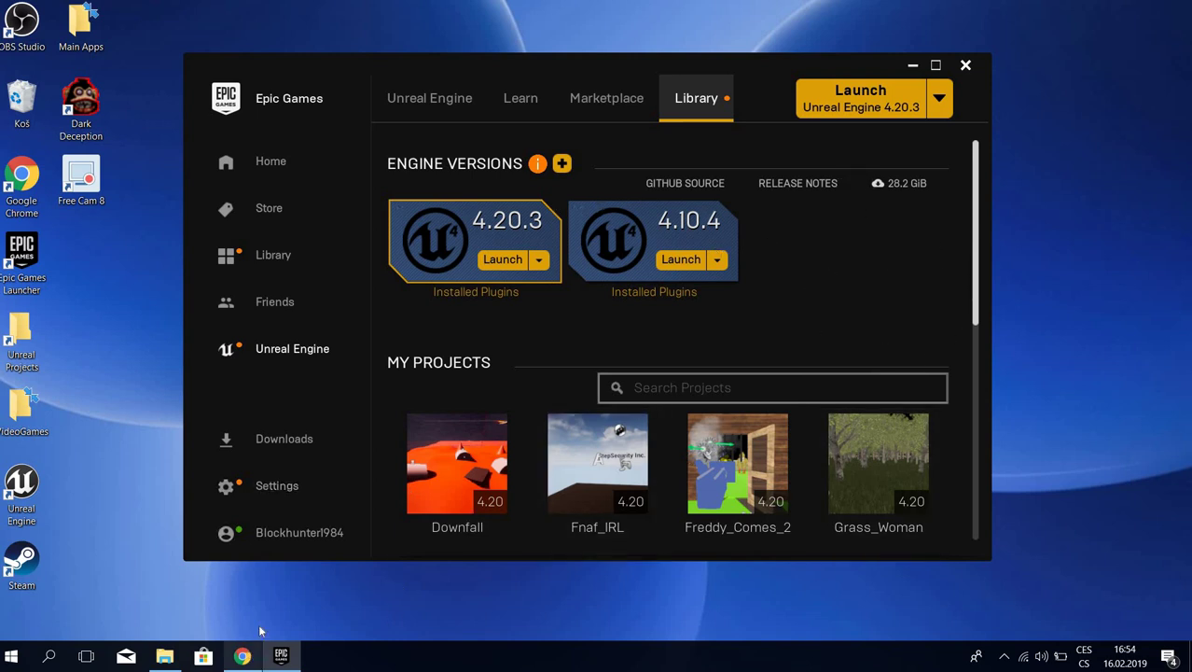
- Switch to Chrome and review the camera and vent scenes of the Final Nights 2 video between about 2:19 and 2:34
click(241, 656)
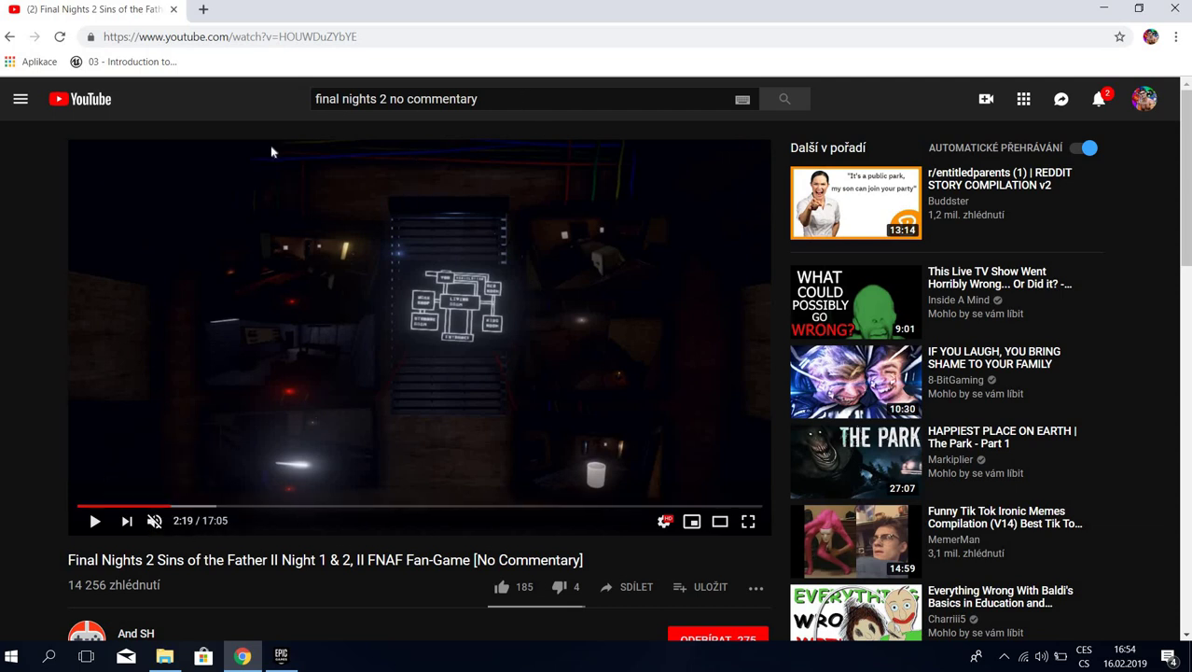
drag(482, 99, 264, 146)
key(BackSpace)
click(420, 529)
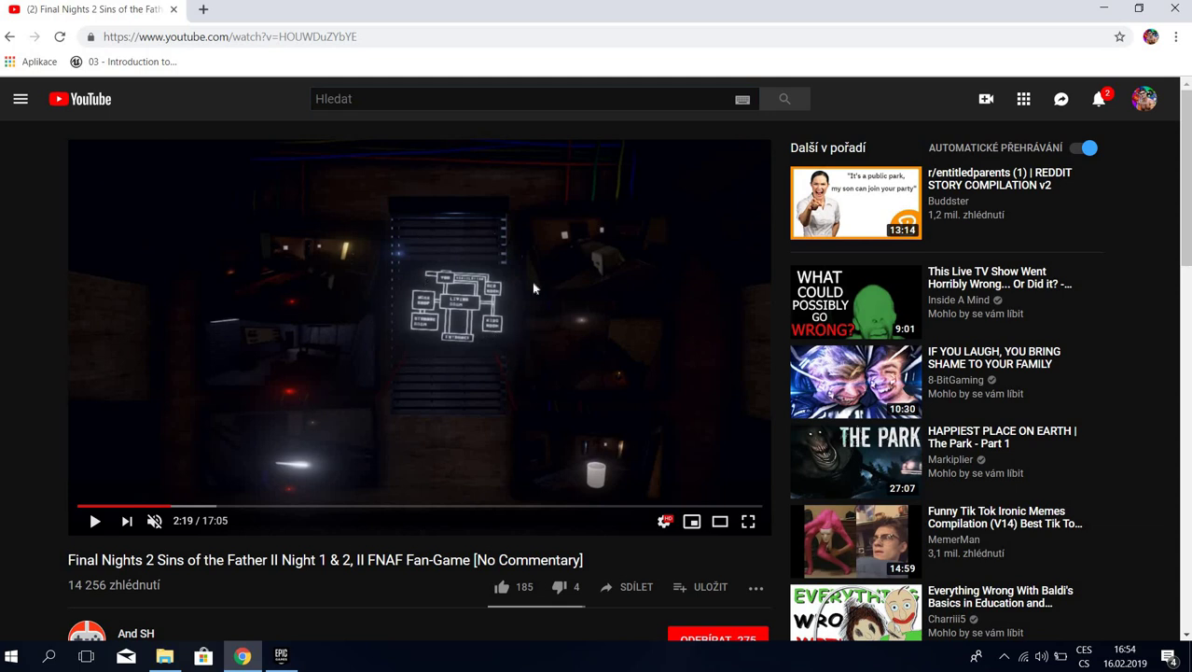
click(276, 362)
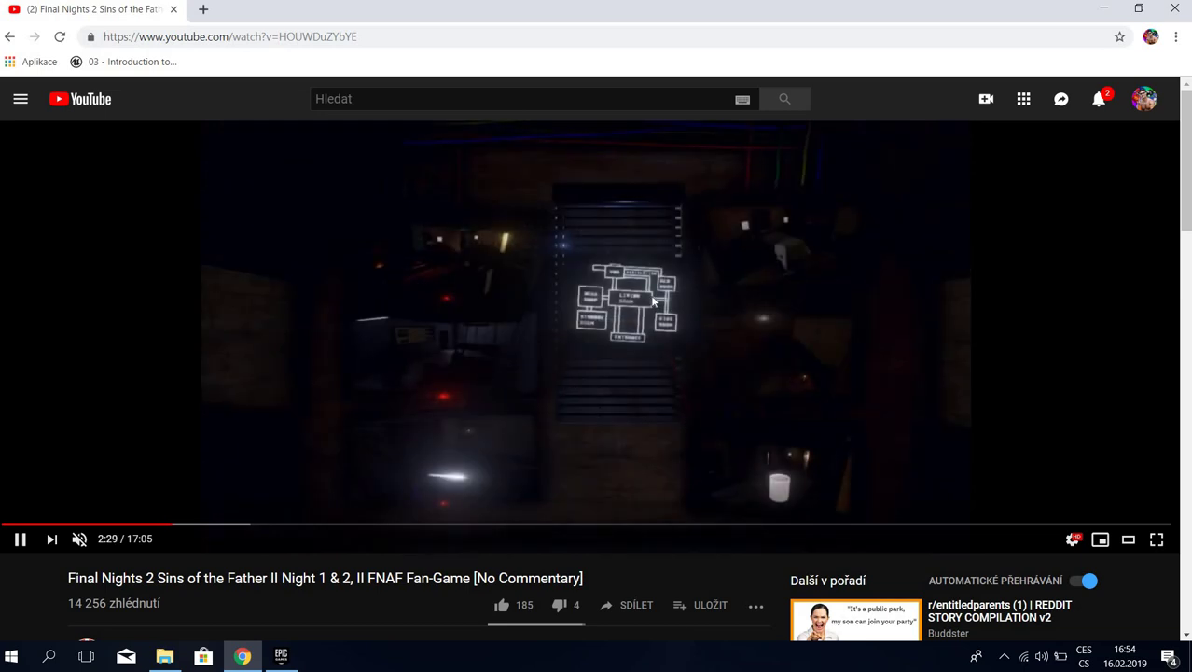
click(218, 525)
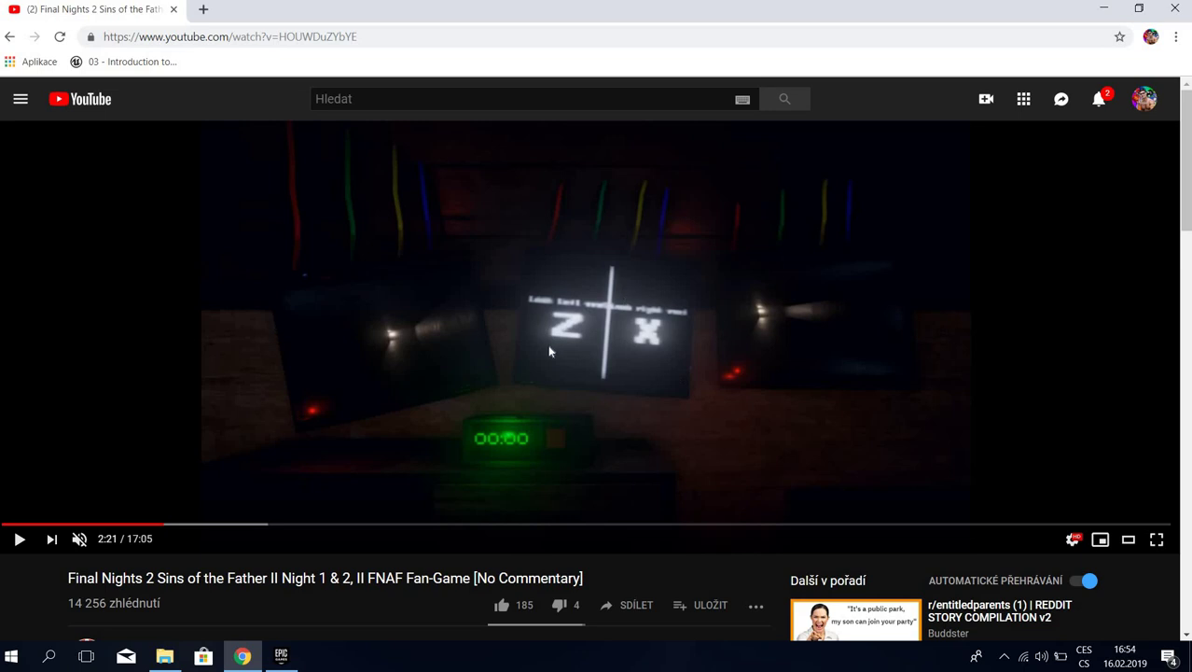
click(178, 526)
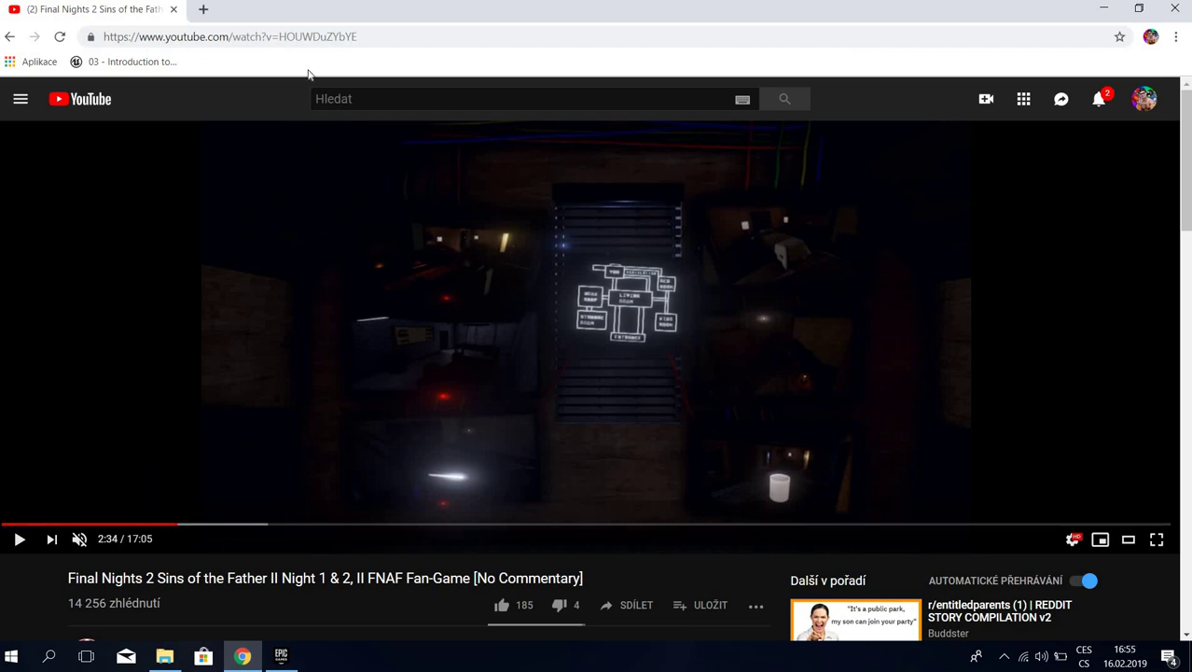
click(1100, 9)
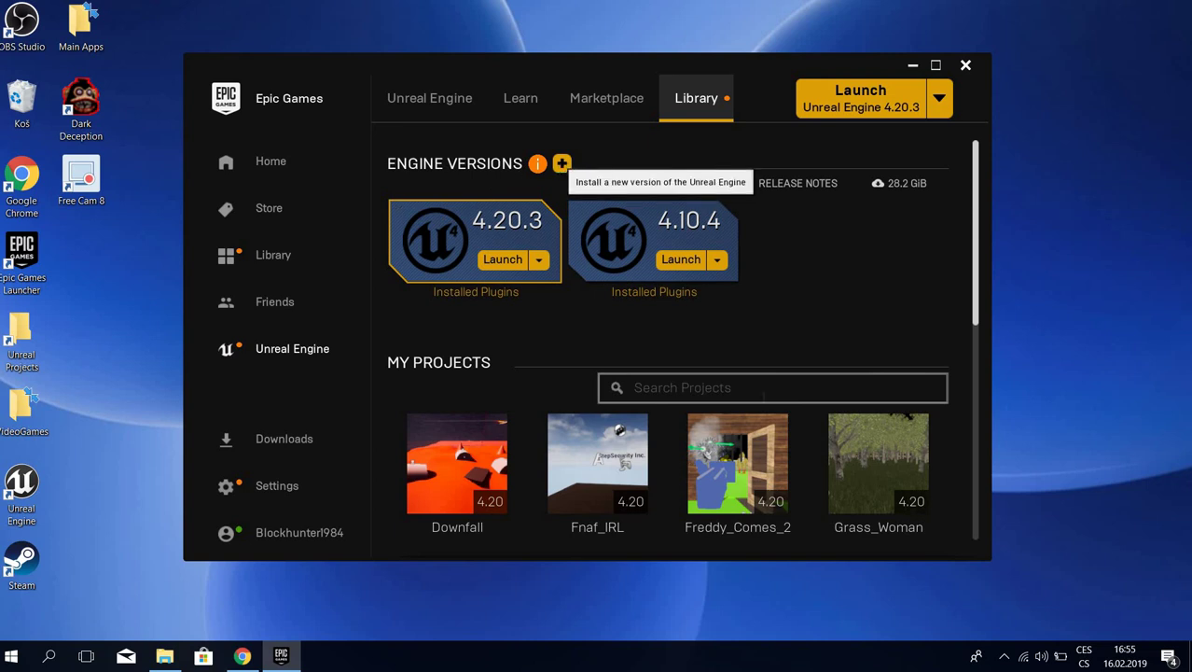
- Launch Unreal Engine 4.20.3 and choose the Third Person Blueprint template for a new project
click(501, 259)
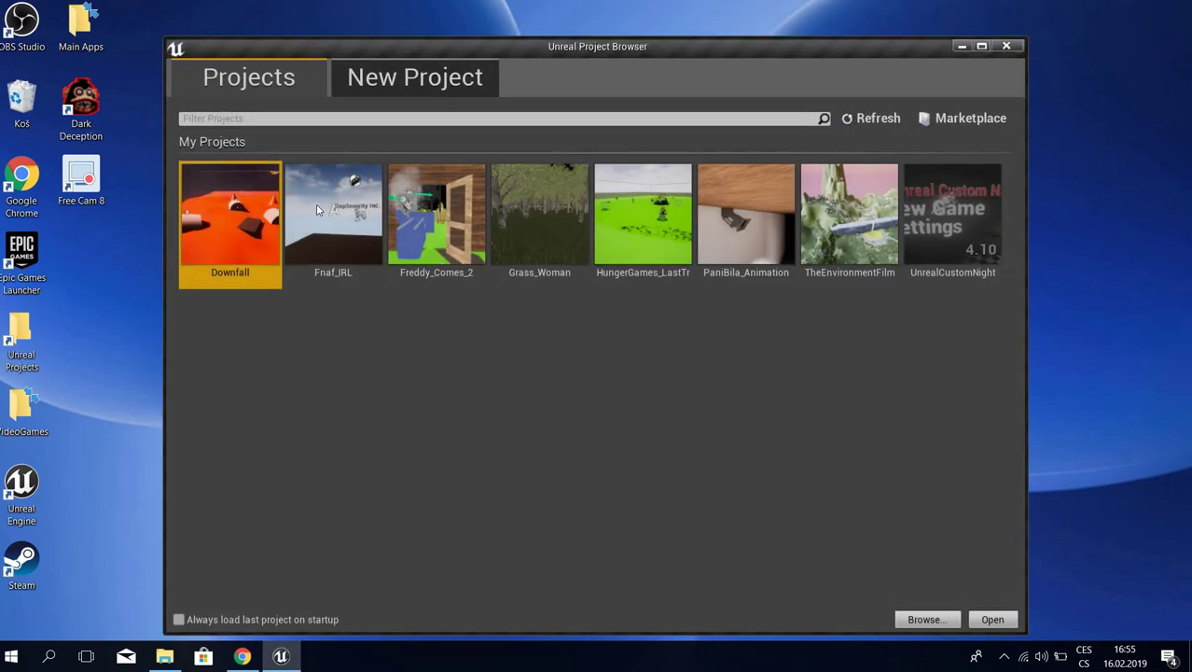
click(415, 78)
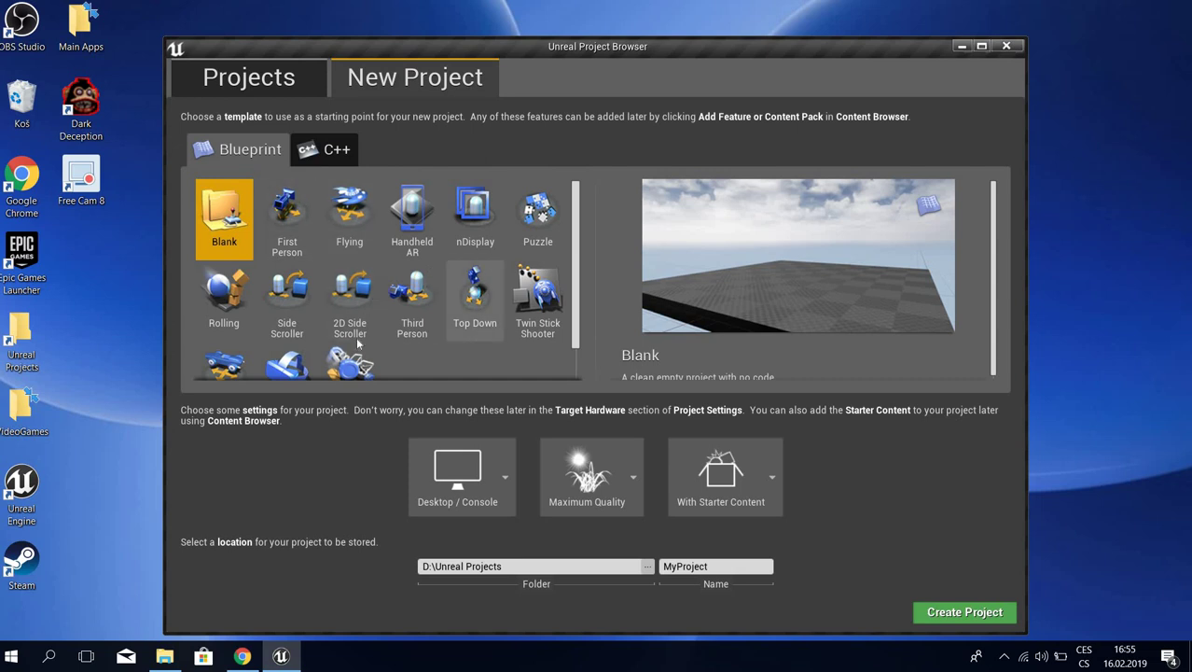
scroll(411, 280, down, 1)
click(411, 256)
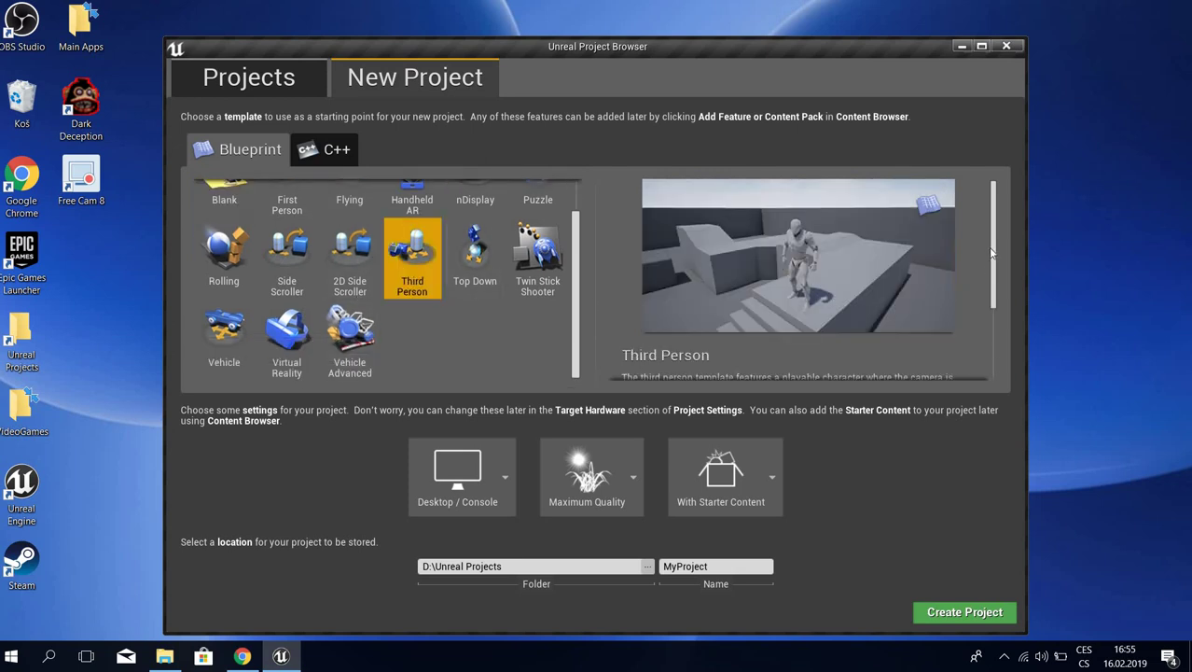
- Read the Third Person template's description and compare its preview with First Person, keeping Third Person selected
drag(992, 252, 993, 349)
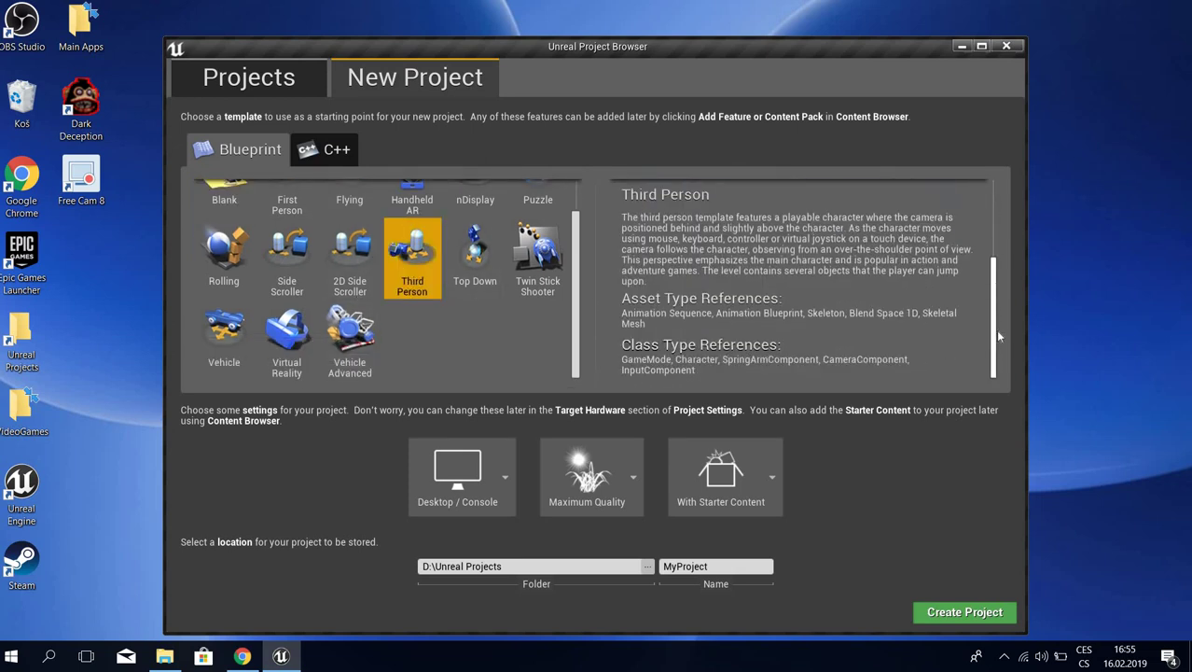
scroll(1006, 309, up, 4)
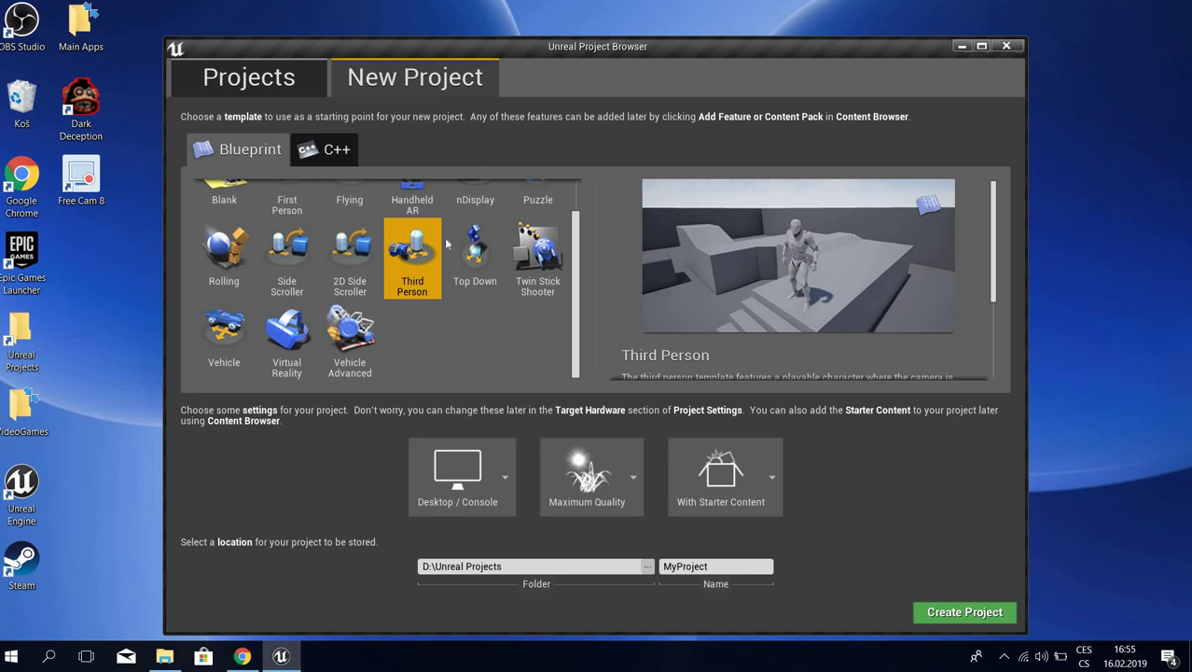
scroll(345, 304, up, 1)
click(295, 222)
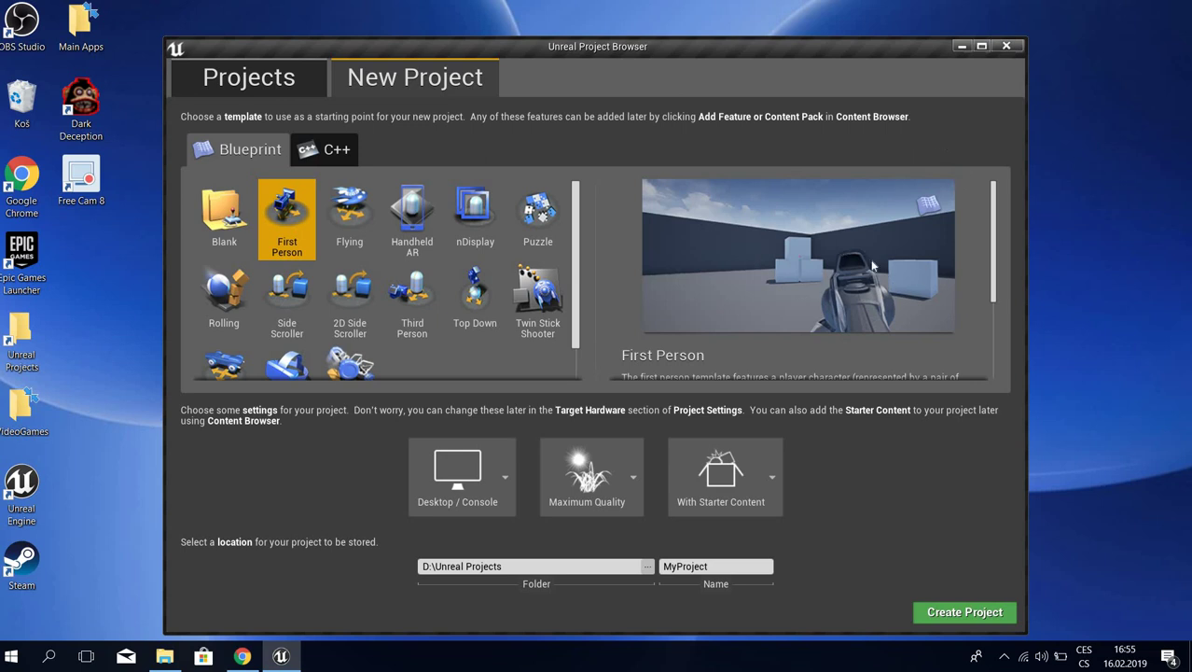
click(417, 292)
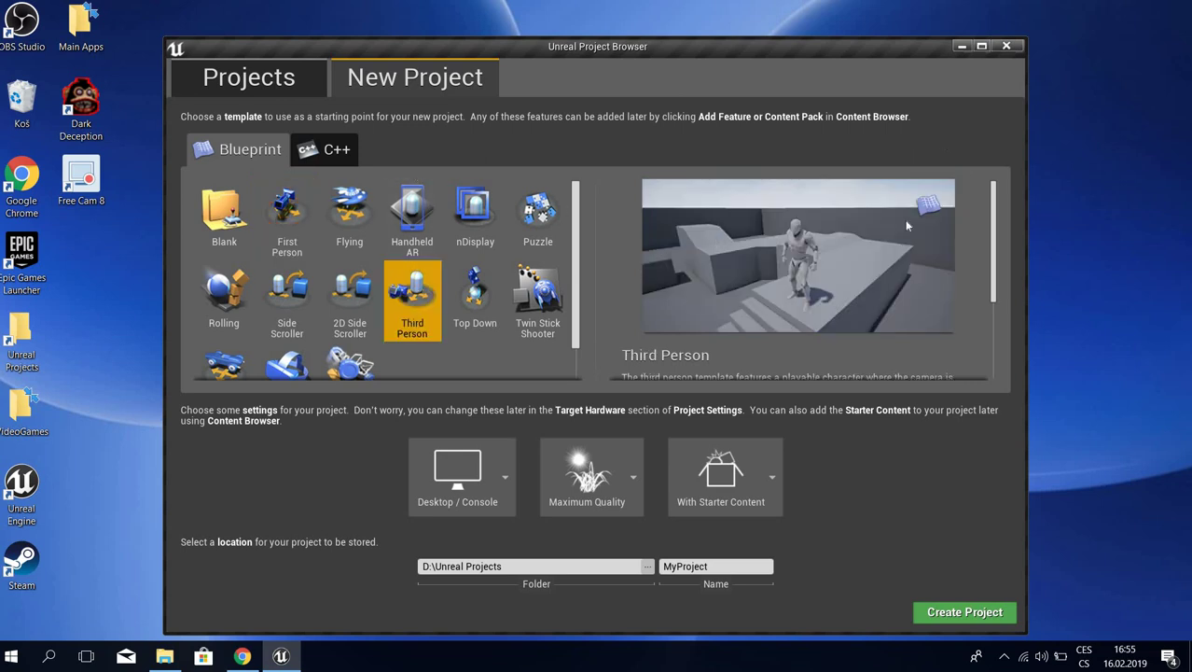
click(287, 216)
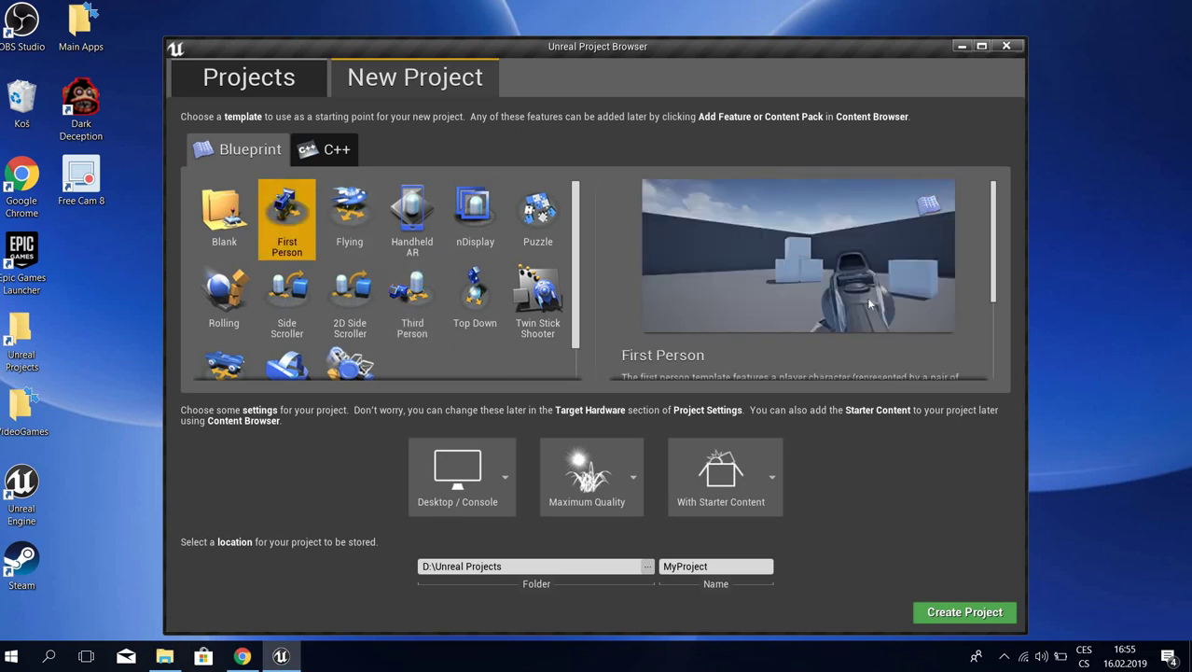
click(412, 297)
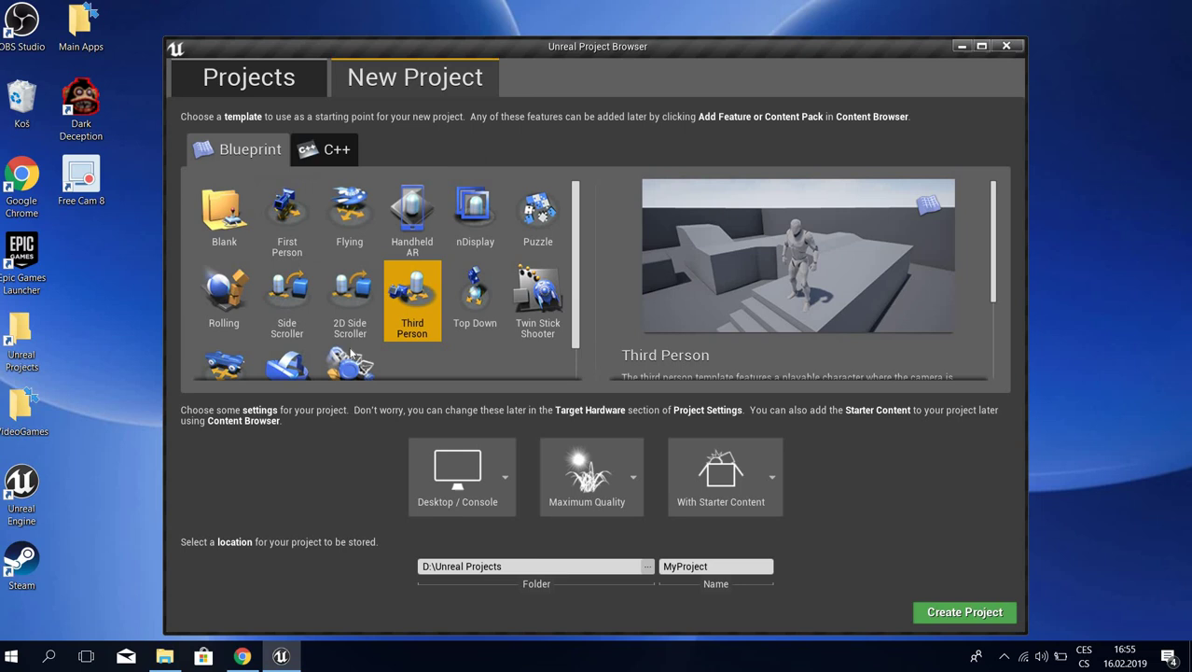
scroll(501, 340, down, 1)
scroll(501, 341, down, 1)
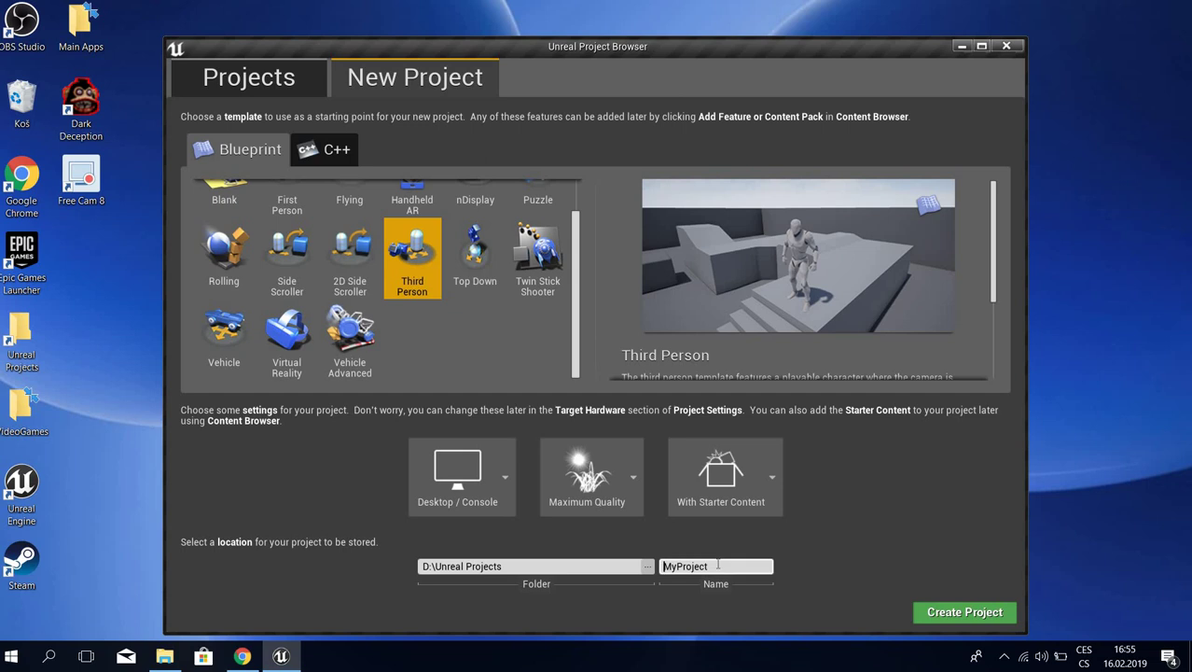
- Name the new project TutorialFNAFProject and create it
key(BackSpace)
key(BackSpace)
key(BackSpace)
key(BackSpace)
key(BackSpace)
key(BackSpace)
key(BackSpace)
key(BackSpace)
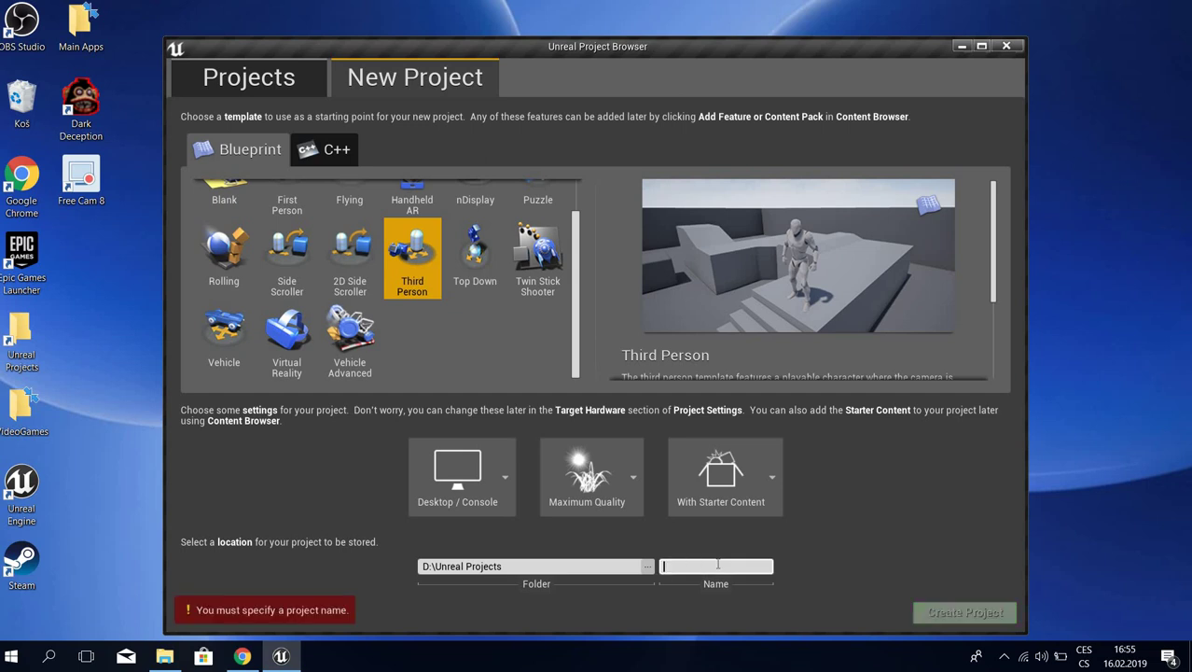
text(Tut)
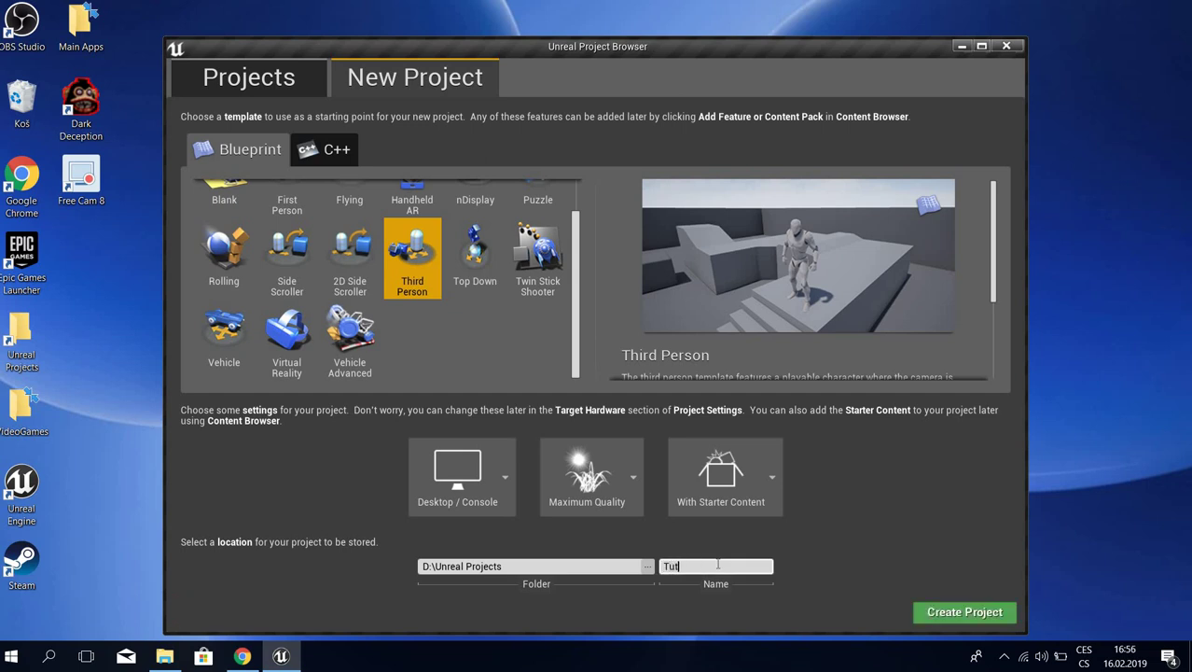
text(orialFNAFProject)
click(966, 613)
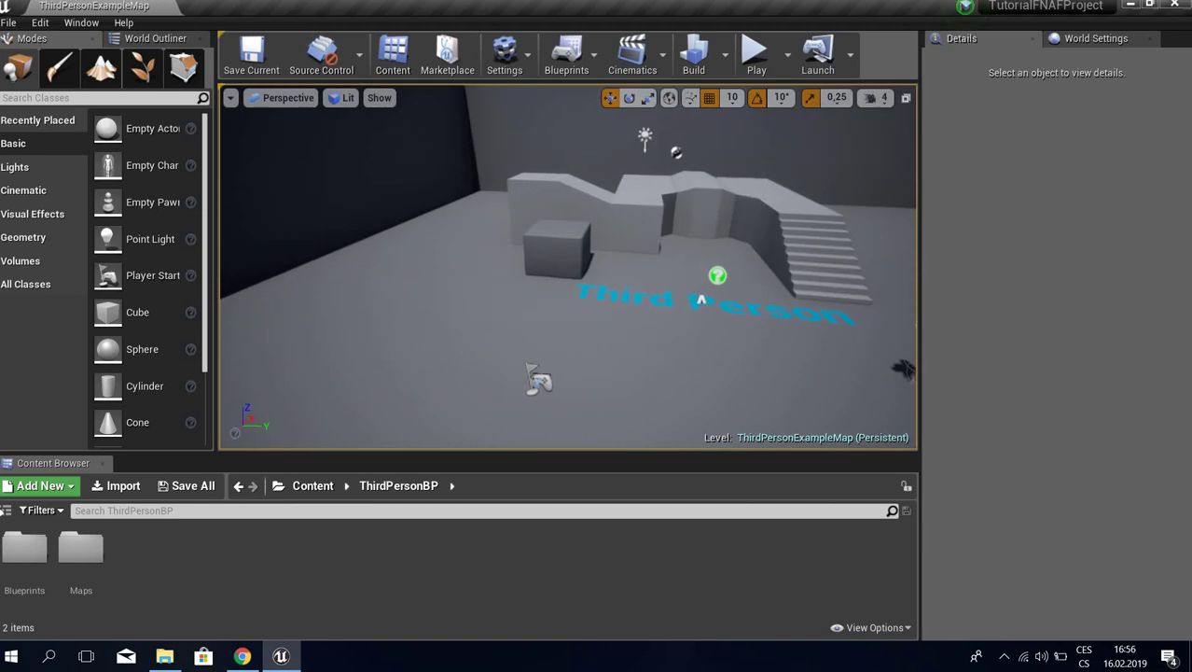
- Look around the example map and select the third person character to inspect its details and camera preview
right_drag(568, 267, 867, 326)
right_drag(644, 312, 606, 297)
right_drag(404, 193, 369, 193)
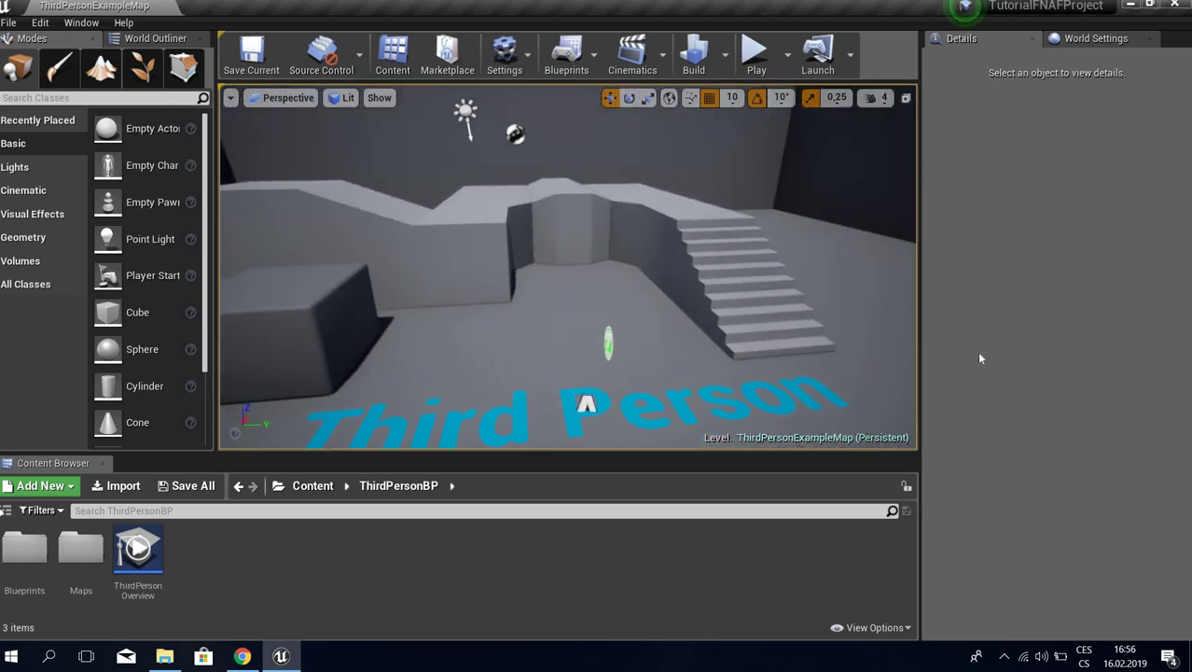
right_drag(569, 271, 680, 280)
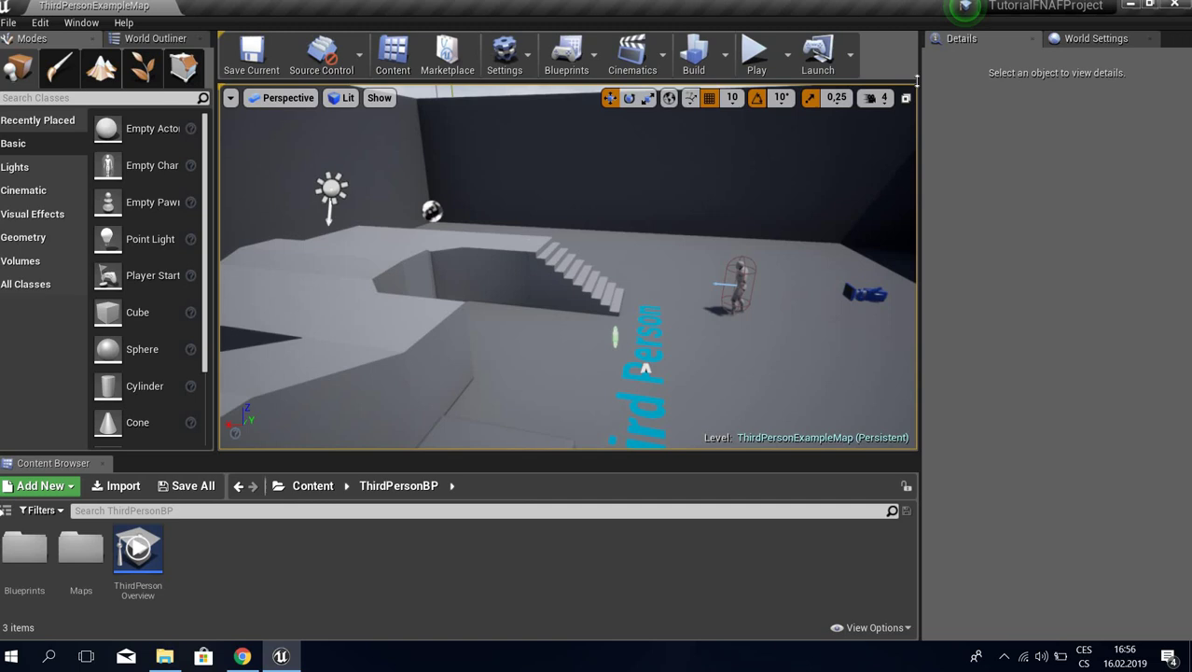
mouse_move(569, 271)
right_down()
mouse_move(634, 266)
mouse_move(597, 261)
mouse_move(606, 266)
mouse_move(588, 275)
right_up()
right_drag(503, 285, 411, 297)
click(576, 280)
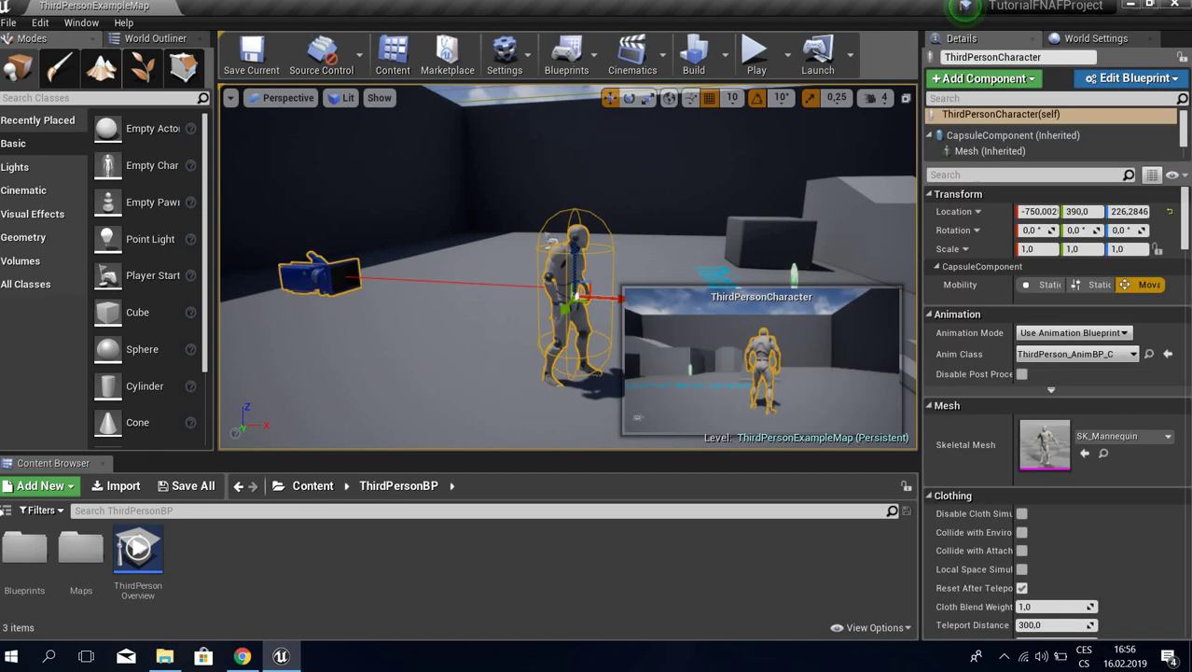
mouse_move(577, 280)
right_down()
mouse_move(644, 278)
mouse_move(555, 279)
right_up()
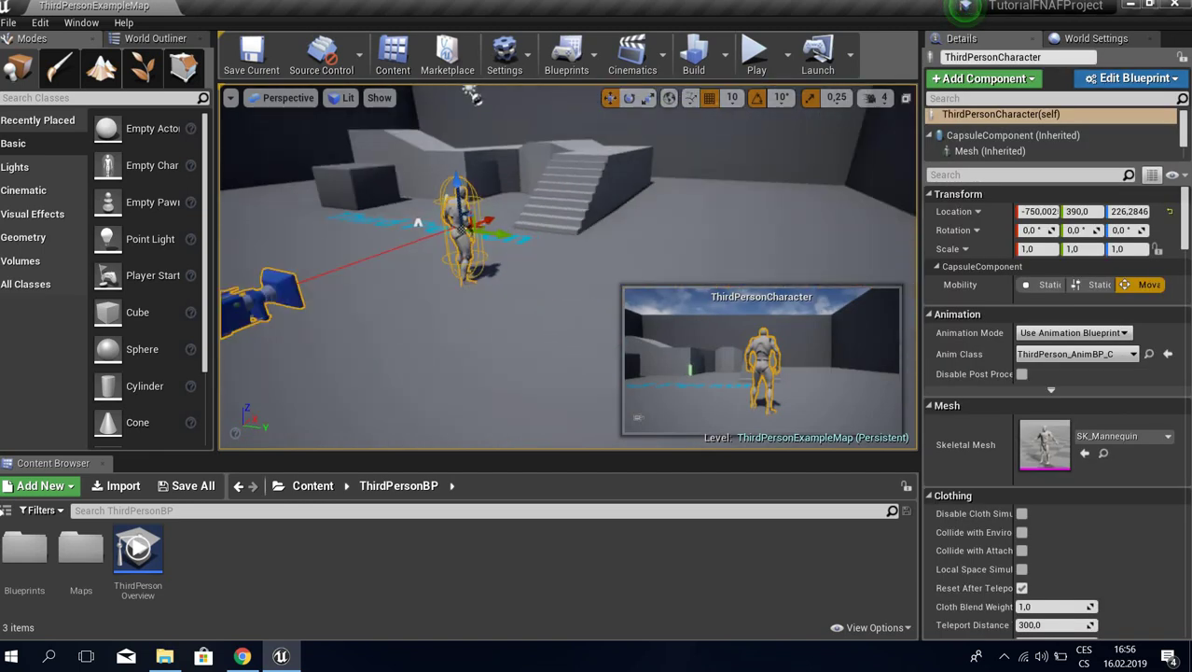
- Fly through the level to the staircase and select the left arm ramp mesh beside it
key(a)
right_drag(568, 267, 625, 230)
key(w)
key(w)
key(d)
key(a)
key(s)
click(354, 280)
right_drag(355, 280, 354, 241)
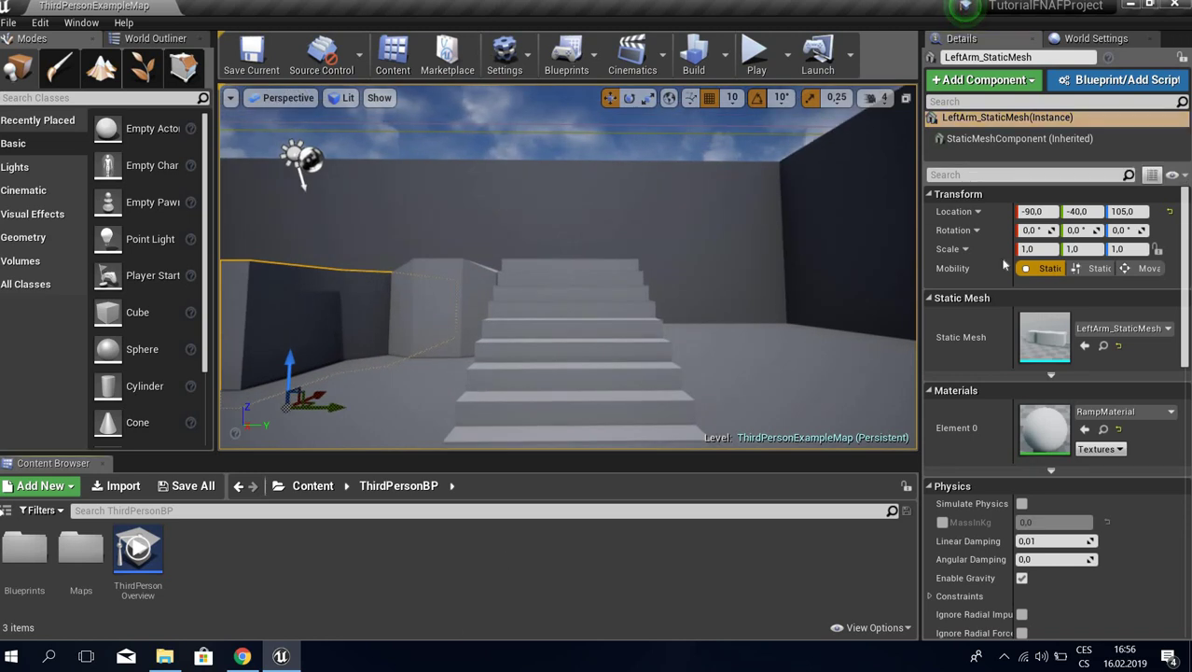
- Select the wall behind the staircase and look around the stairs and the rest of the example level
click(578, 224)
mouse_move(578, 224)
right_down()
mouse_move(582, 178)
mouse_move(589, 271)
mouse_move(578, 224)
right_up()
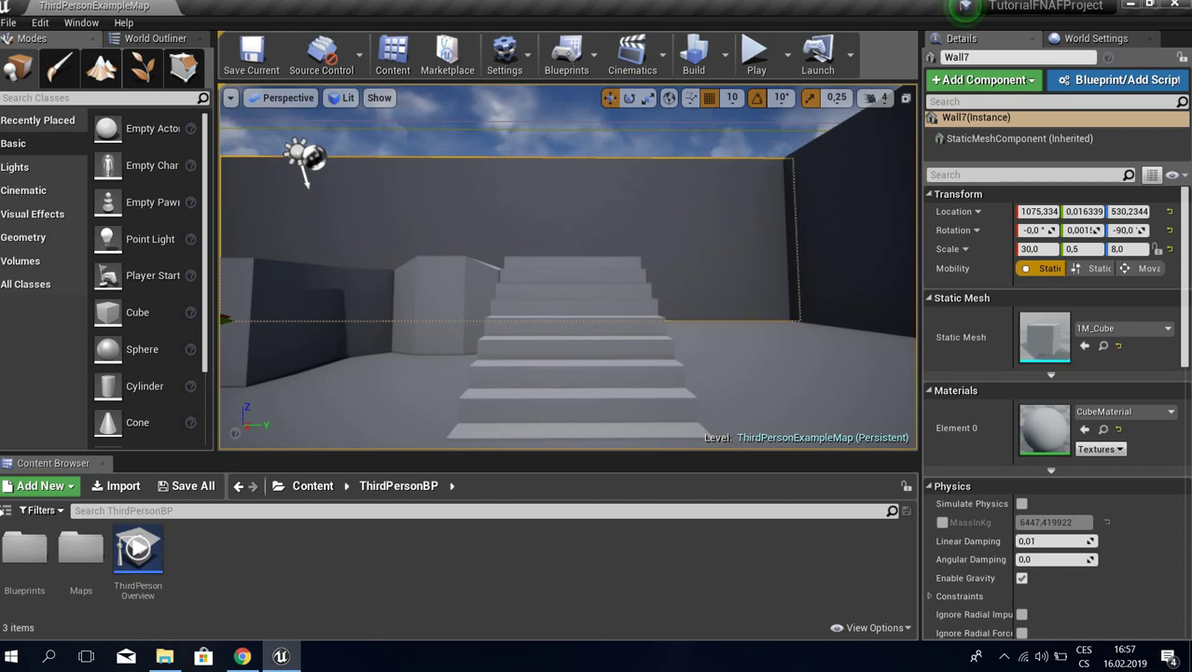
key(a)
key(d)
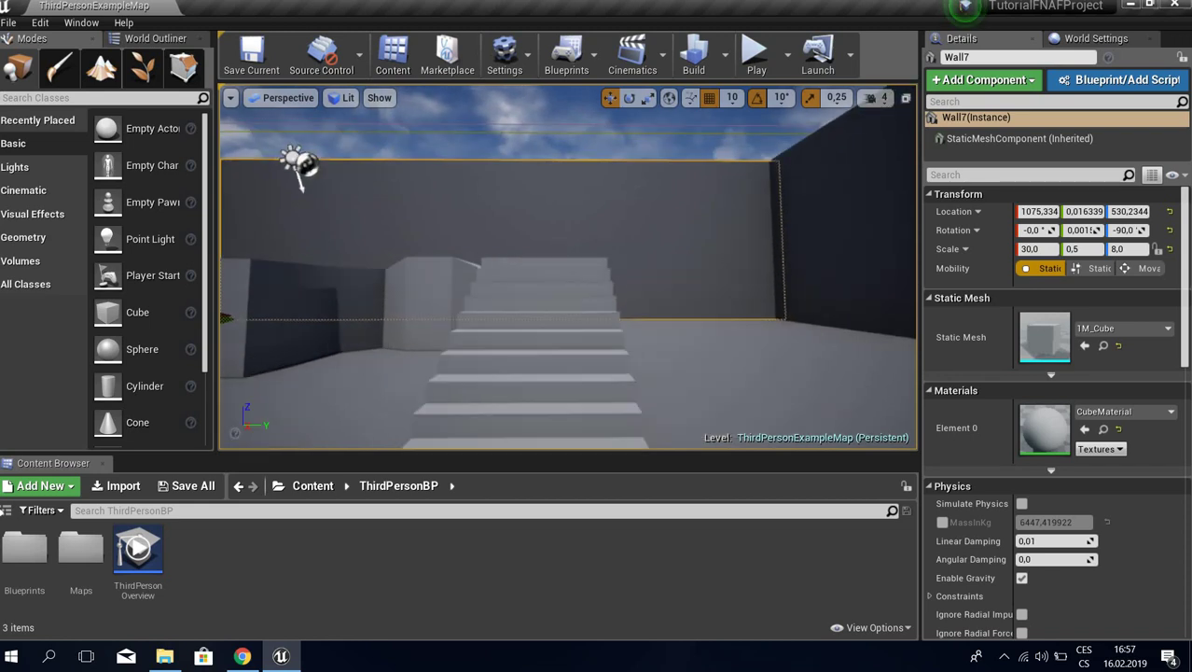
right_drag(578, 224, 42, 234)
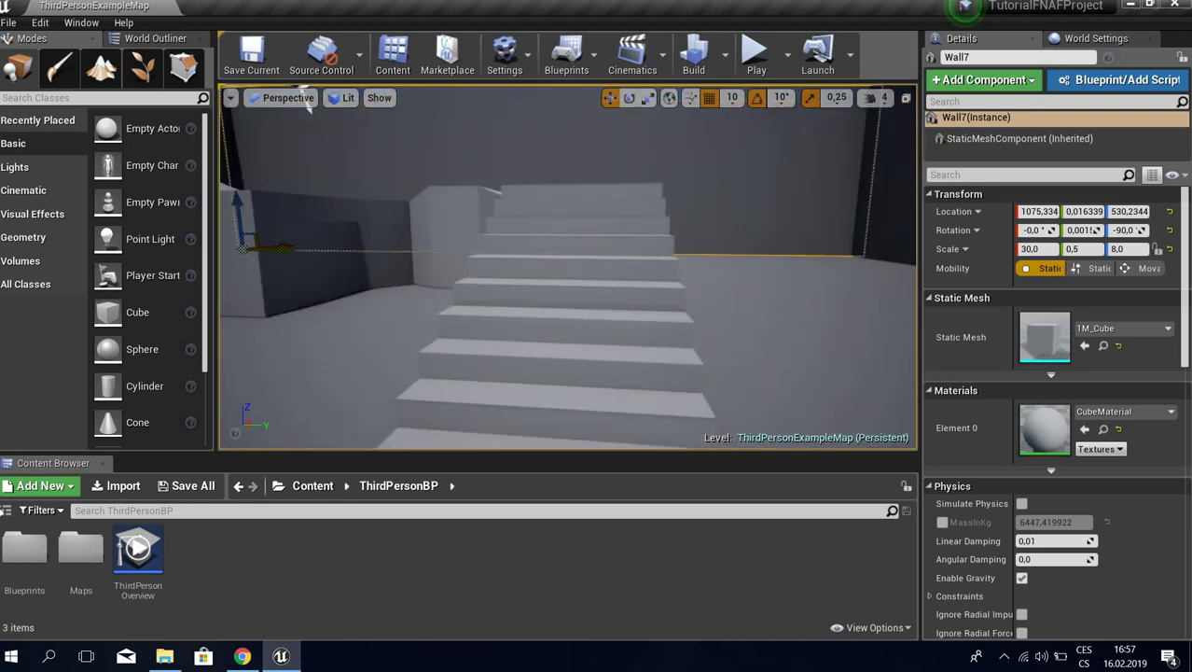
right_drag(567, 270, 359, 300)
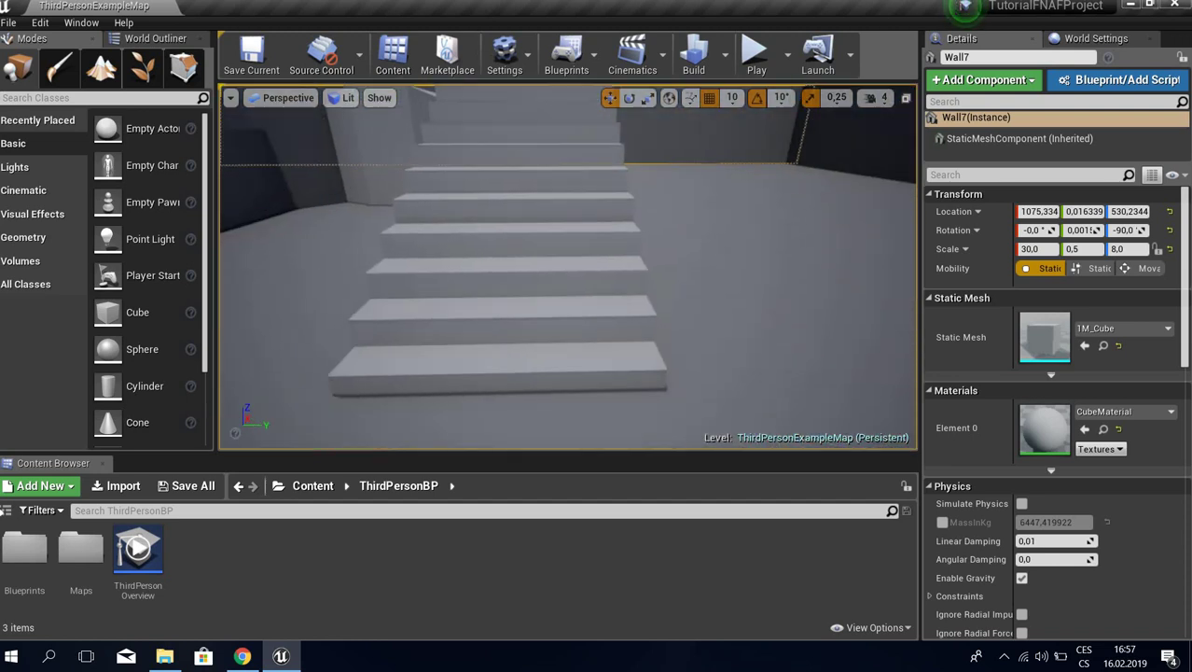
right_drag(439, 270, 513, 275)
mouse_move(420, 308)
right_down()
mouse_move(434, 270)
mouse_move(438, 298)
mouse_move(433, 280)
mouse_move(419, 288)
right_up()
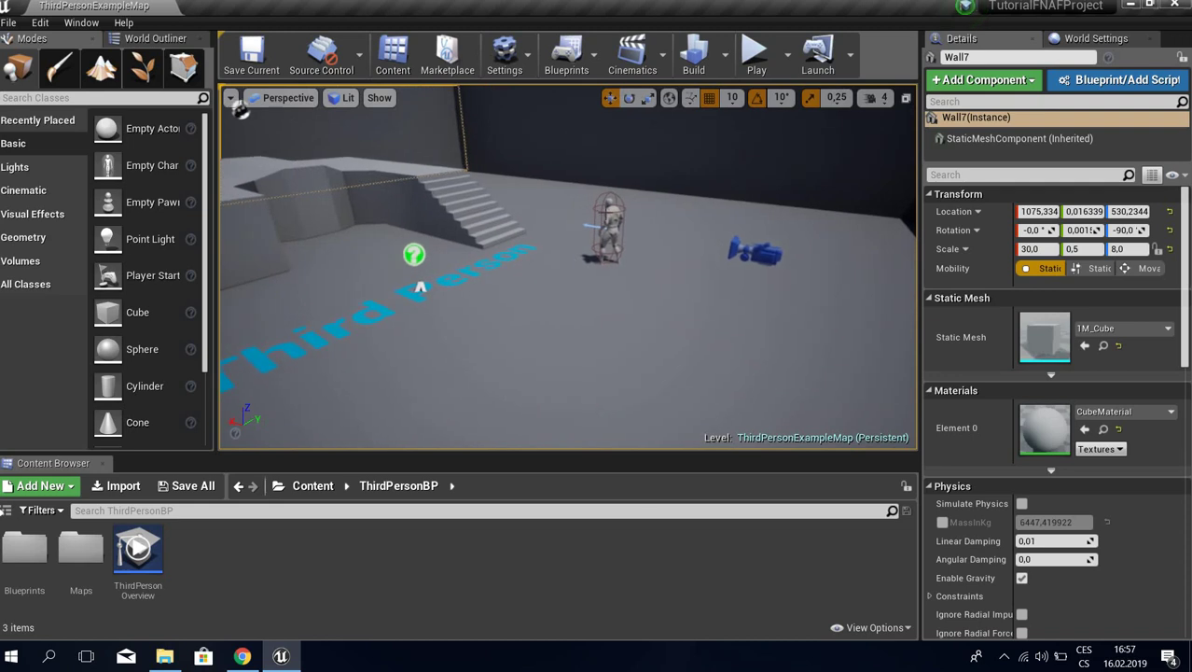
- Select the third person character in the level and open the ThirdPersonCharacter blueprint from the Blueprints folder
click(618, 249)
click(1131, 78)
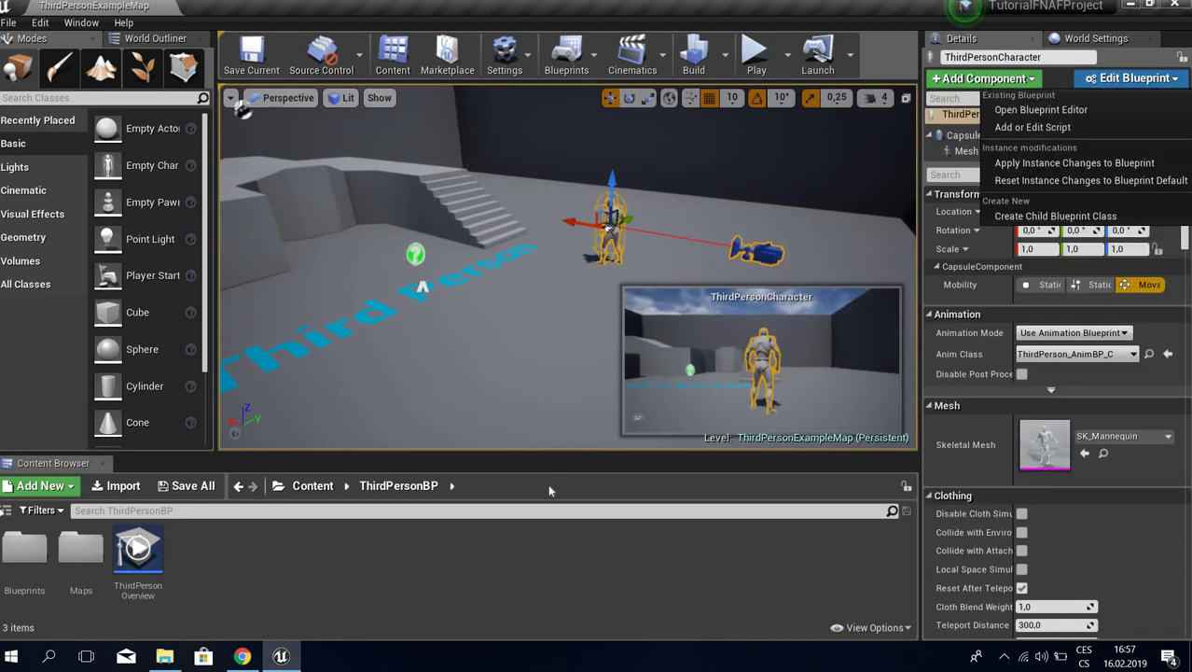
click(371, 479)
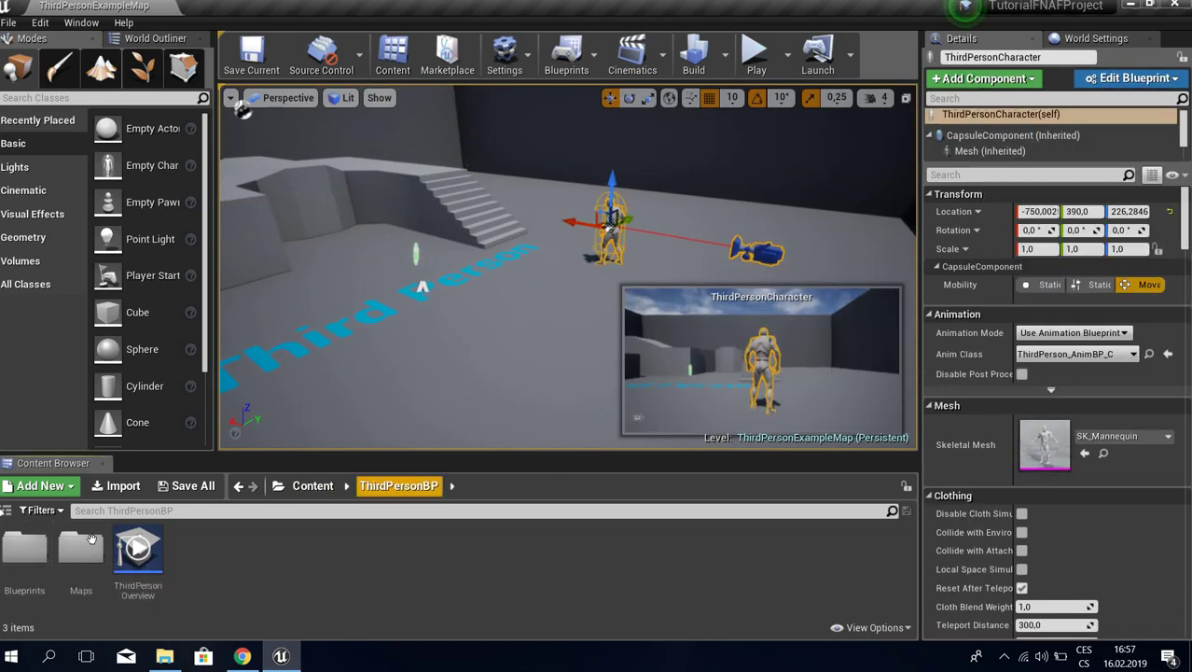
double_click(17, 560)
double_click(23, 555)
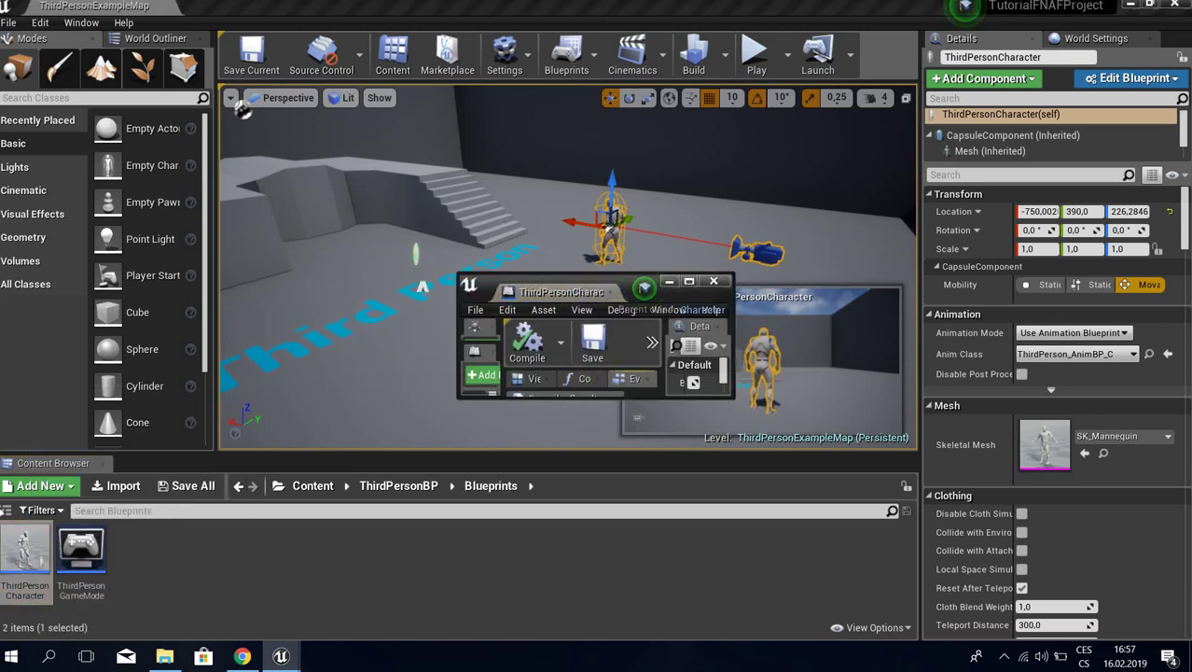
- Delete the Gamepad input and VR orientation reset node groups from the character's Event Graph
scroll(432, 296, down, 10)
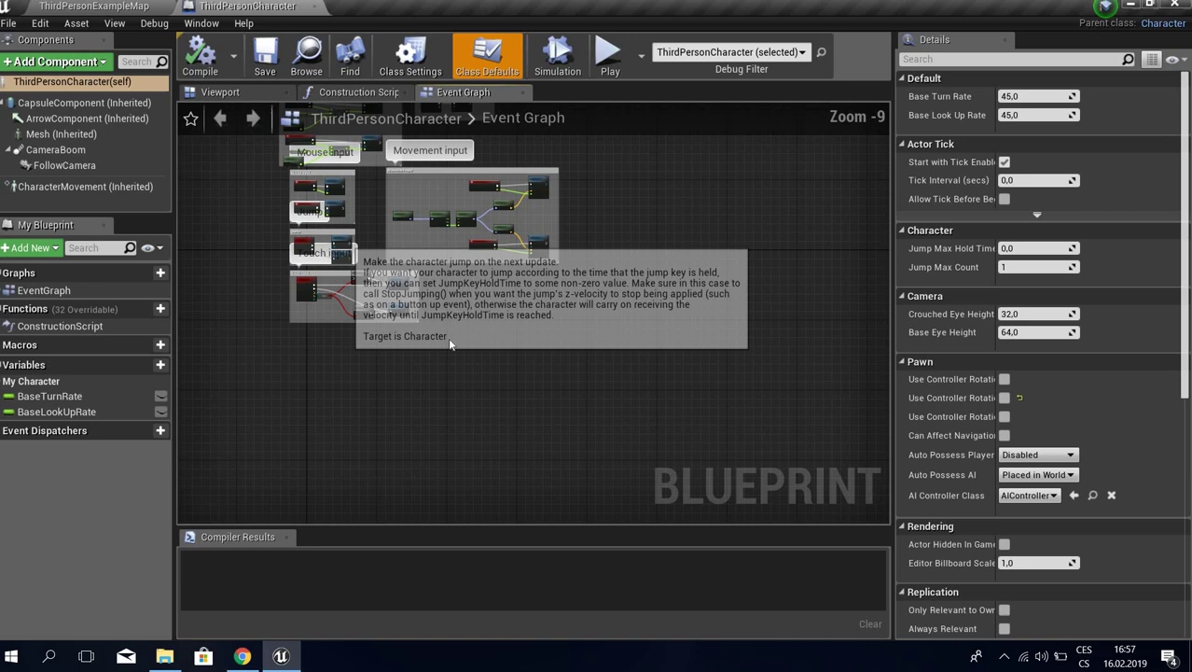
scroll(430, 182, up, 5)
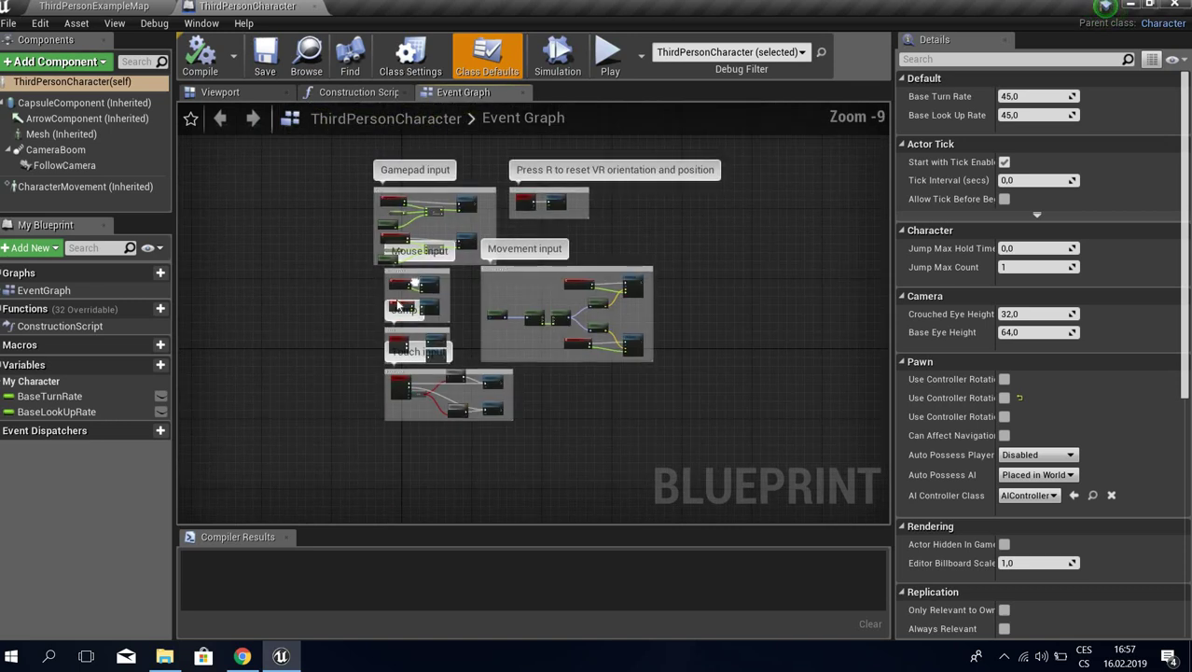
scroll(430, 182, down, 4)
scroll(430, 182, up, 4)
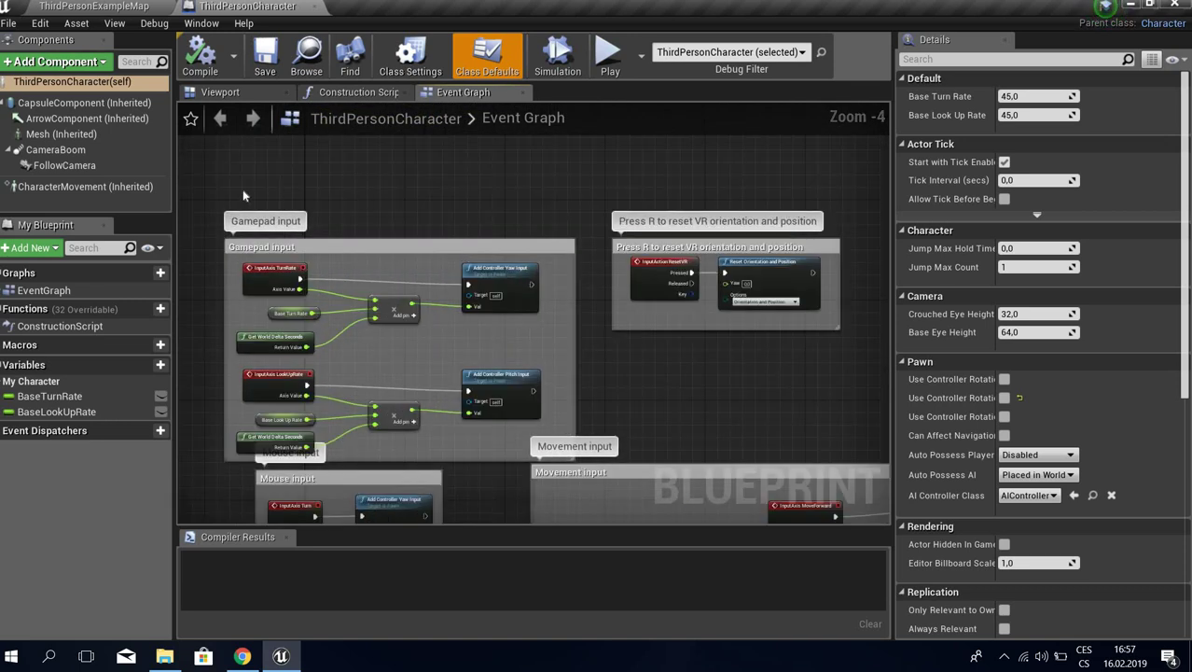
drag(542, 416, 544, 425)
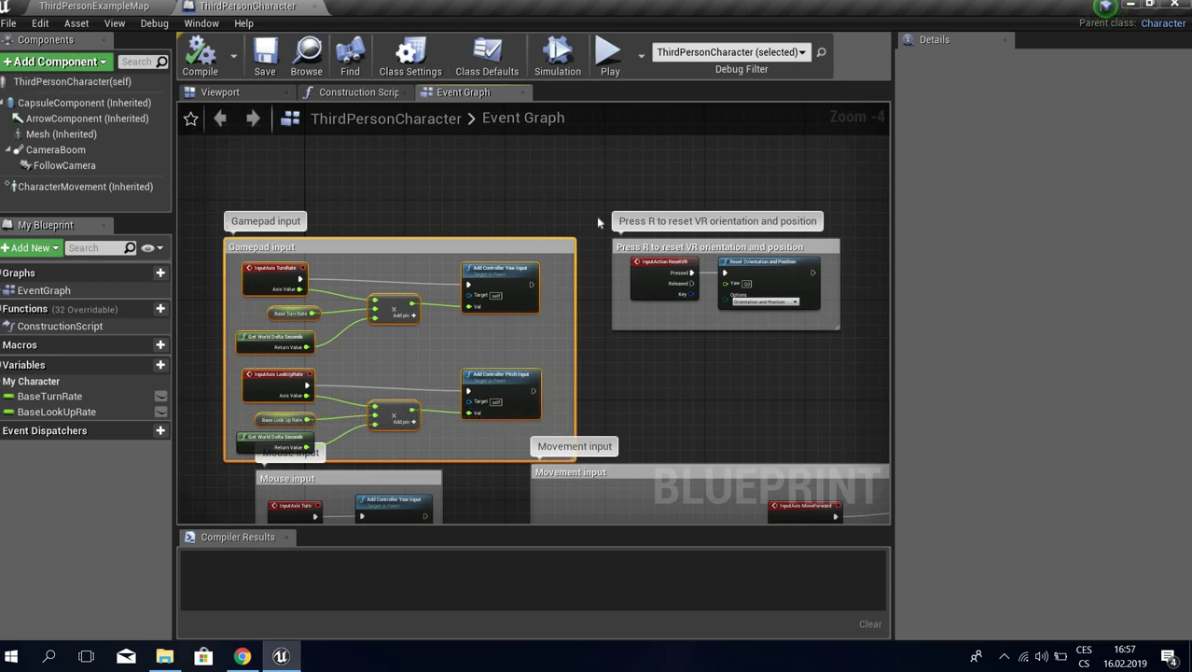
key(Delete)
drag(596, 217, 889, 392)
key(Delete)
- Delete the Movement input comment group with all its nodes from the Event Graph
right_drag(753, 406, 633, 118)
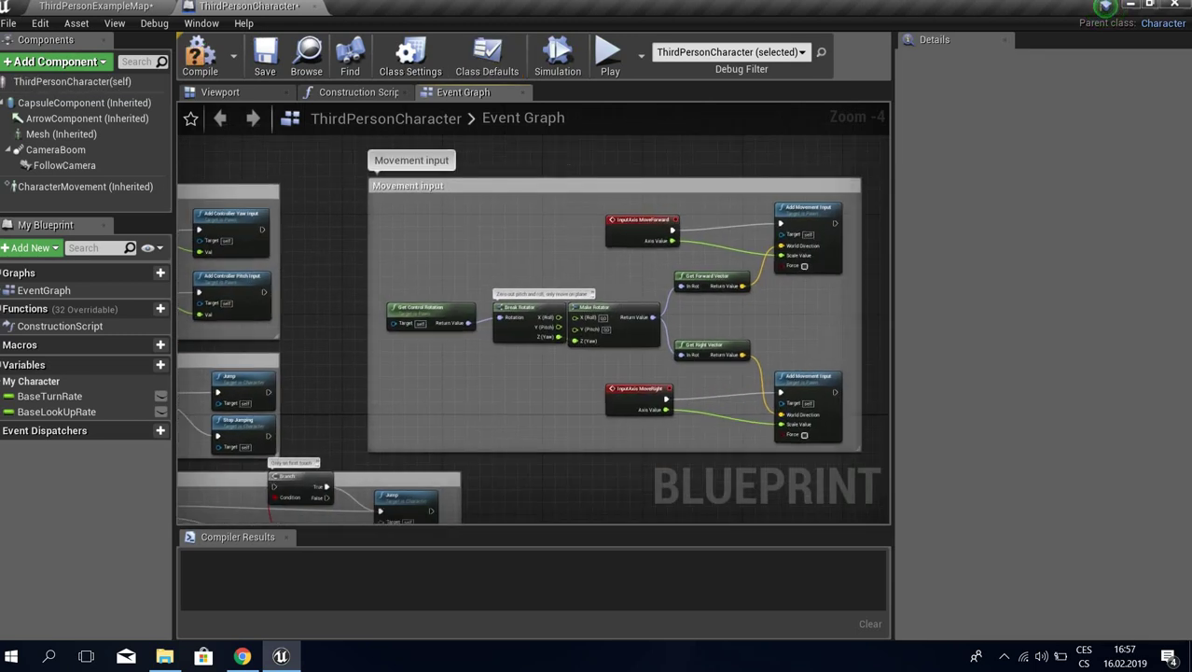
scroll(455, 376, down, 2)
right_drag(455, 376, 545, 365)
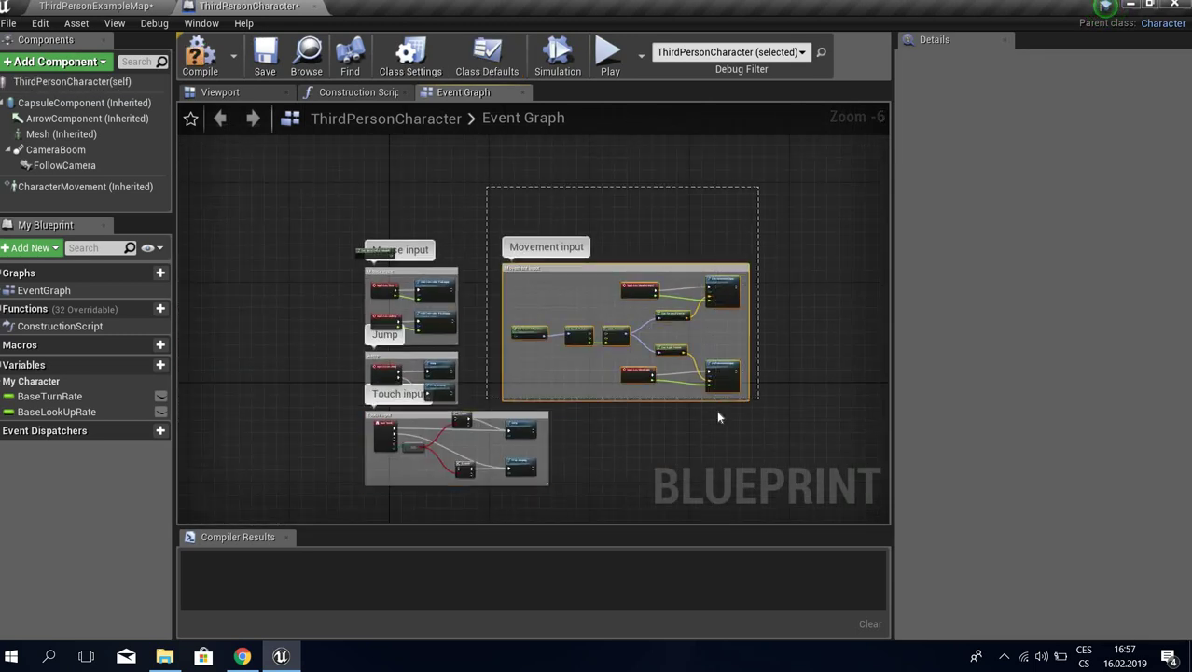
key(Delete)
- Delete the Touch input comment group with all its nodes from the Event Graph
scroll(492, 424, up, 3)
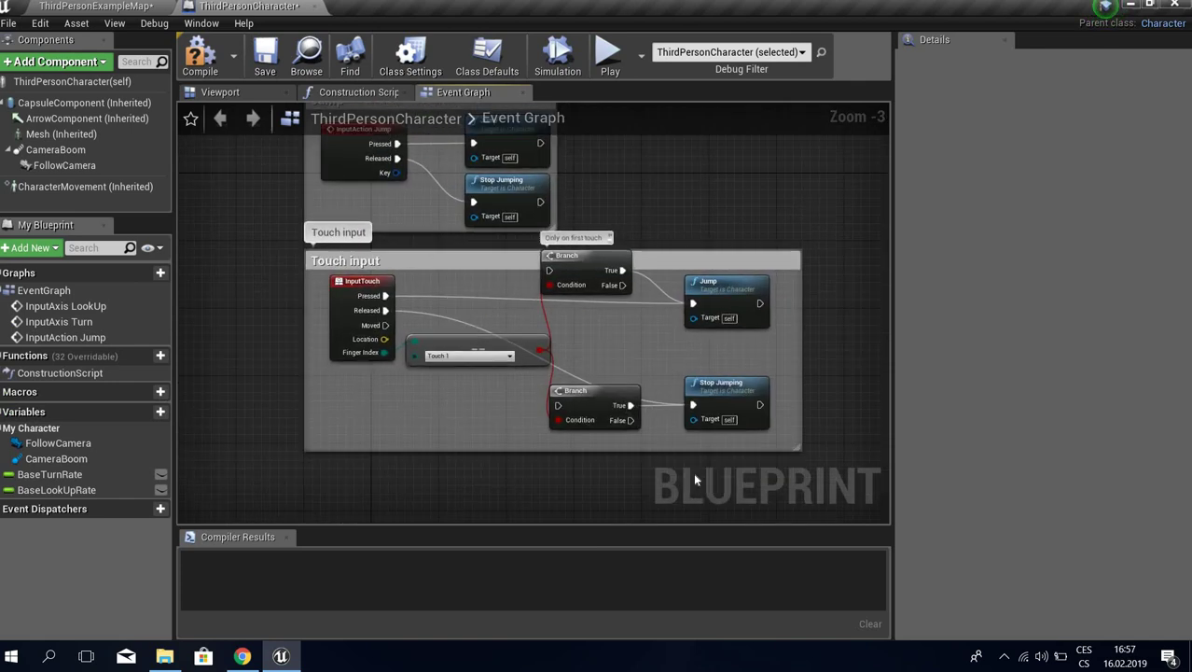
right_drag(725, 460, 734, 510)
drag(832, 345, 196, 505)
key(Delete)
drag(775, 375, 681, 299)
key(Delete)
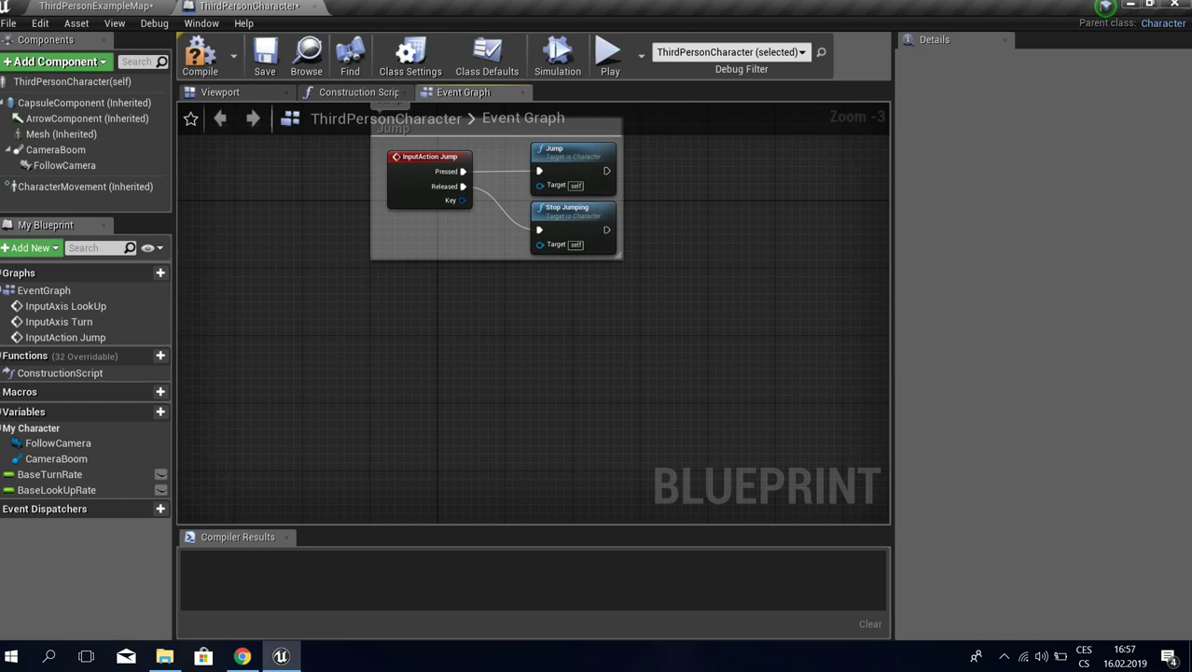
- Delete the Jump comment group with all its nodes from the Event Graph
right_drag(564, 239, 531, 439)
drag(597, 493, 300, 334)
key(Delete)
- Delete the Mouse input group and the leftover Get World Delta Seconds node to empty the Event Graph
right_drag(609, 256, 631, 370)
drag(676, 451, 284, 205)
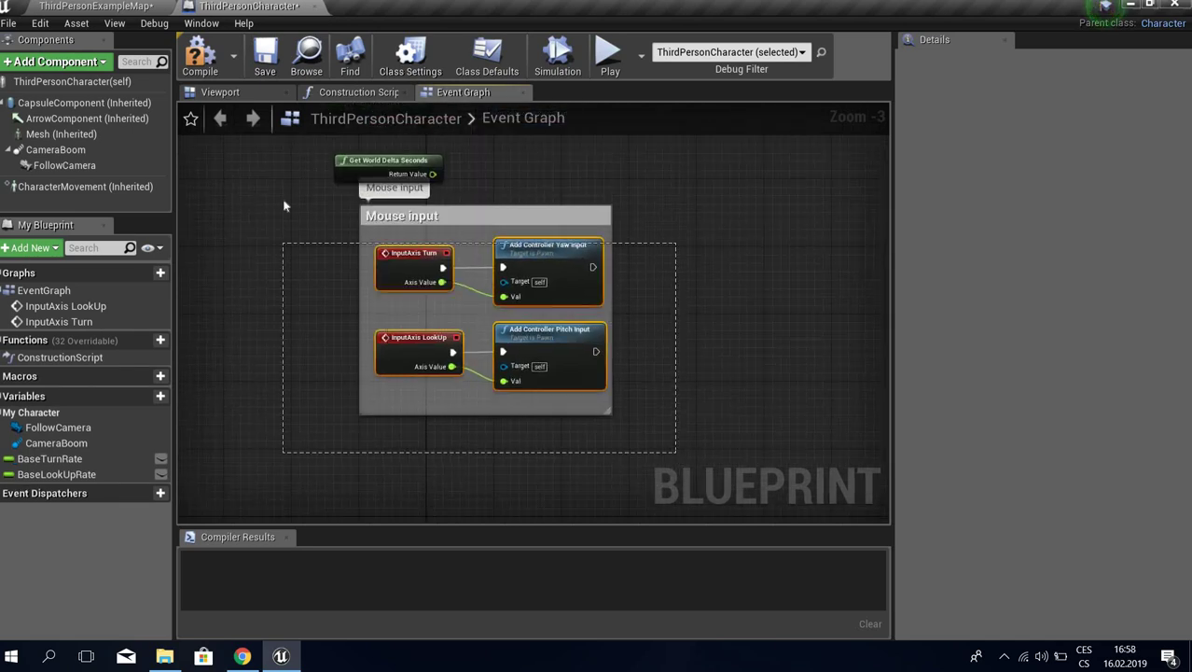
key(Delete)
click(385, 164)
key(Delete)
- Compile the character blueprint and play-test the level briefly to check the character without its input logic
key(F7)
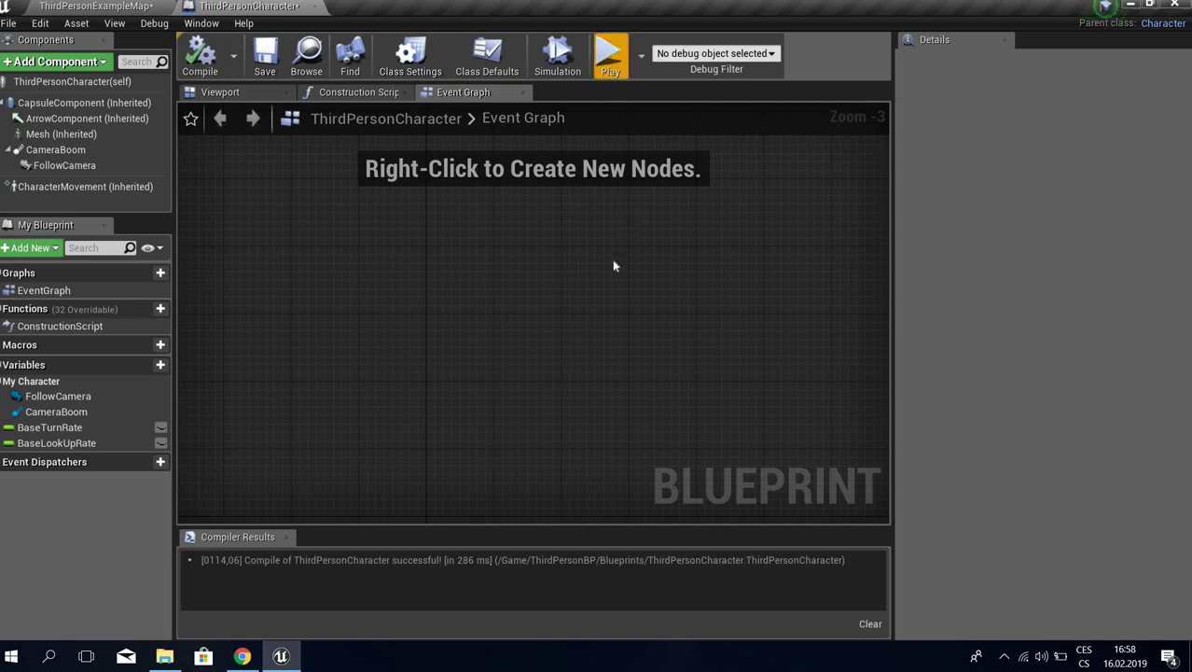
key(alt+p)
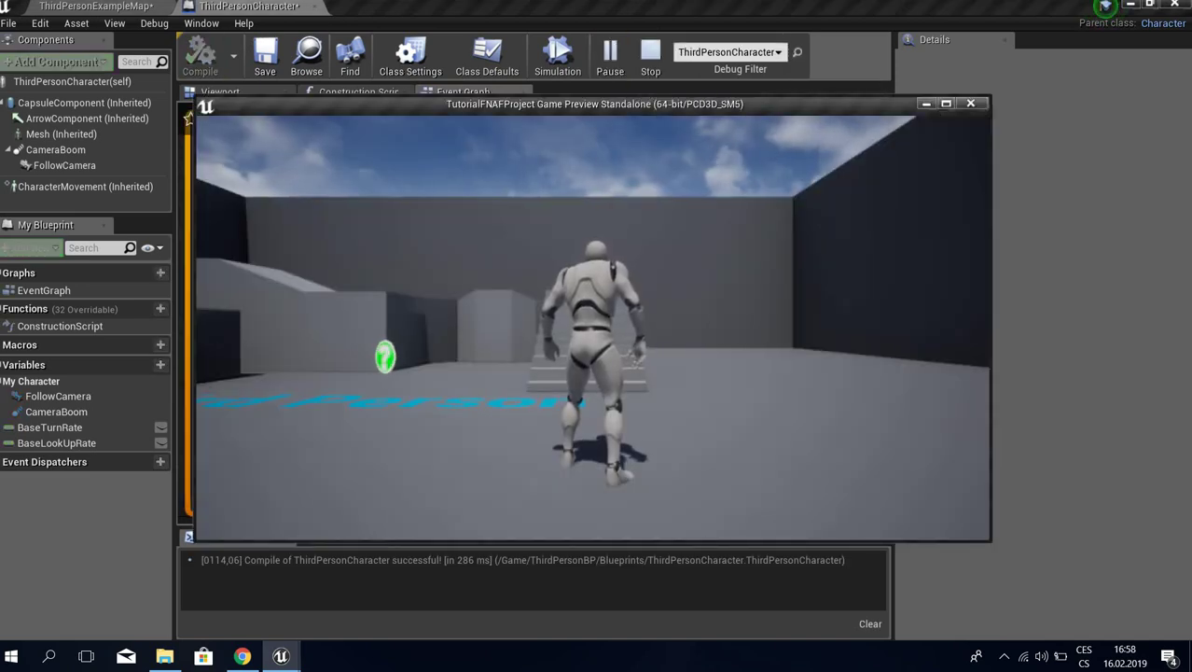
key(Escape)
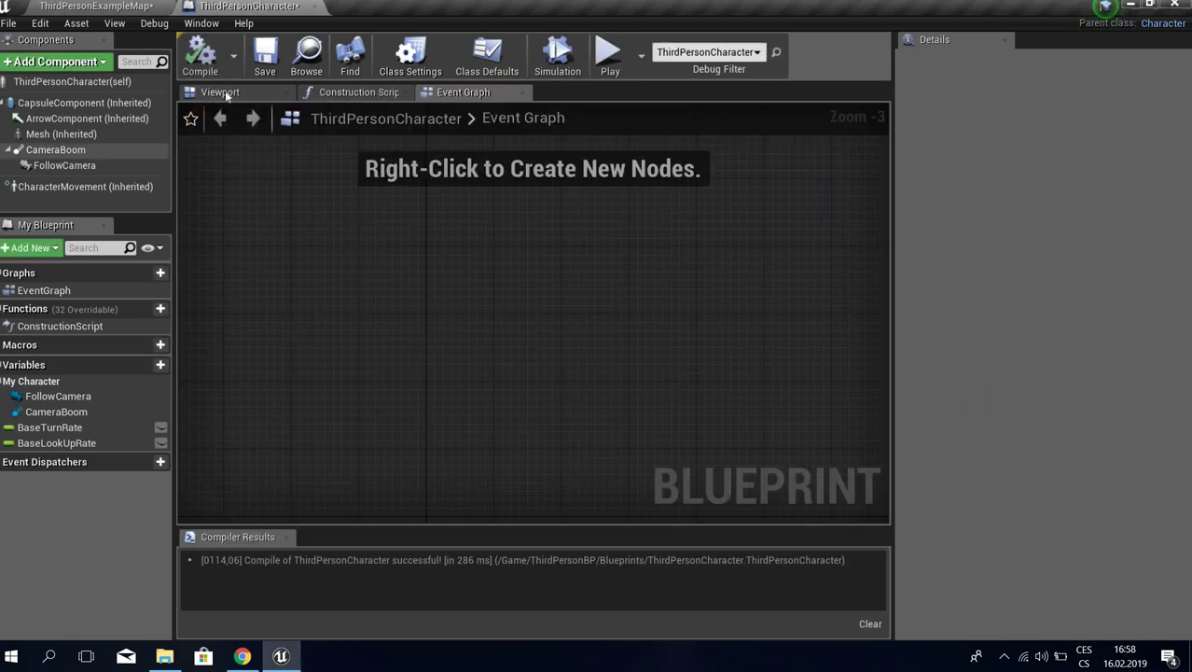
- Reparent the FollowCamera component to the character's Mesh and delete the CameraBoom component
click(62, 165)
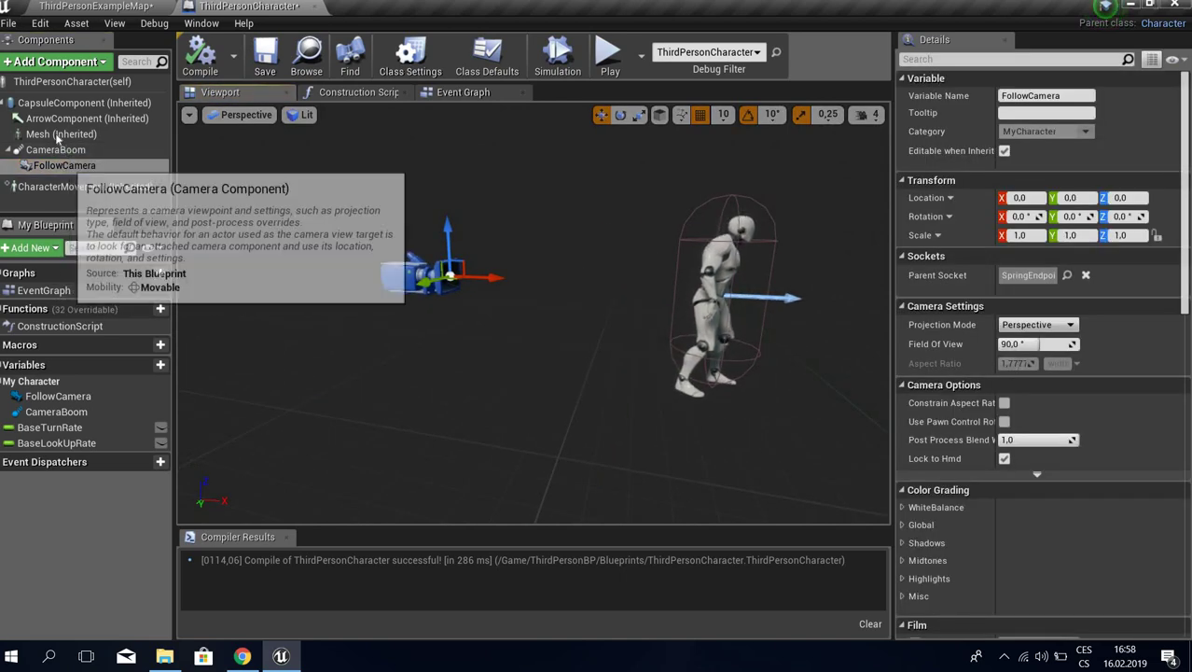
drag(67, 165, 63, 134)
click(82, 165)
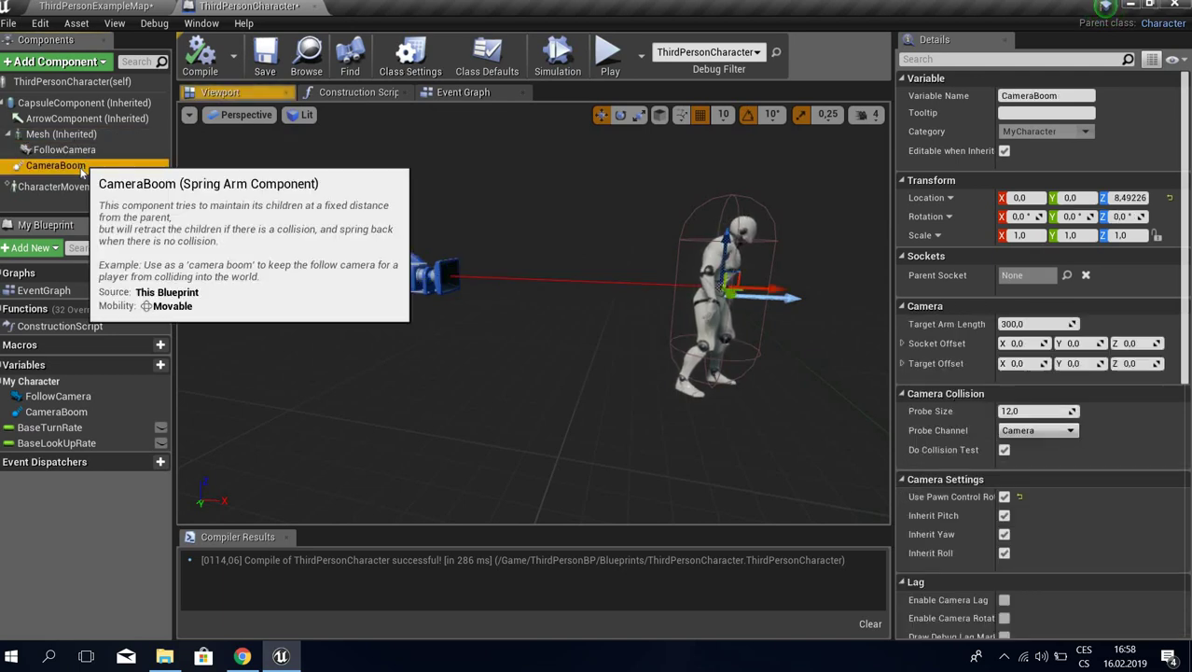
key(Delete)
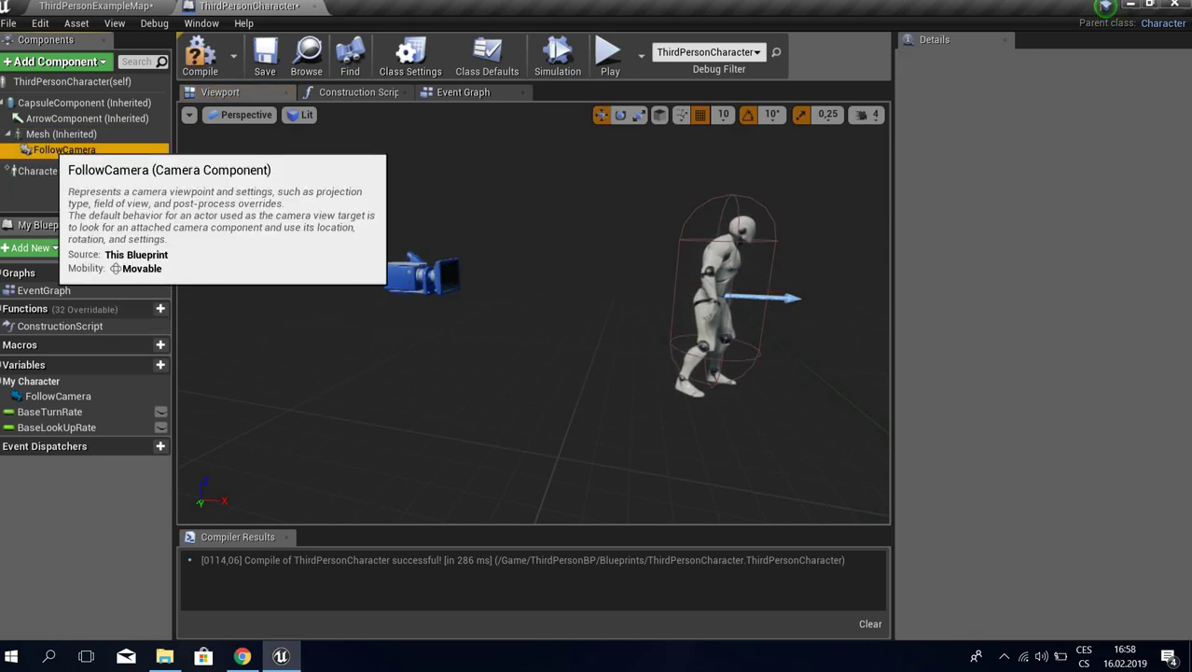
- Move the FollowCamera forward to just in front of the character's head, at about Y 50 and Z 155
click(56, 150)
key(f)
right_drag(373, 266, 186, 267)
scroll(375, 271, down, 5)
drag(384, 307, 790, 327)
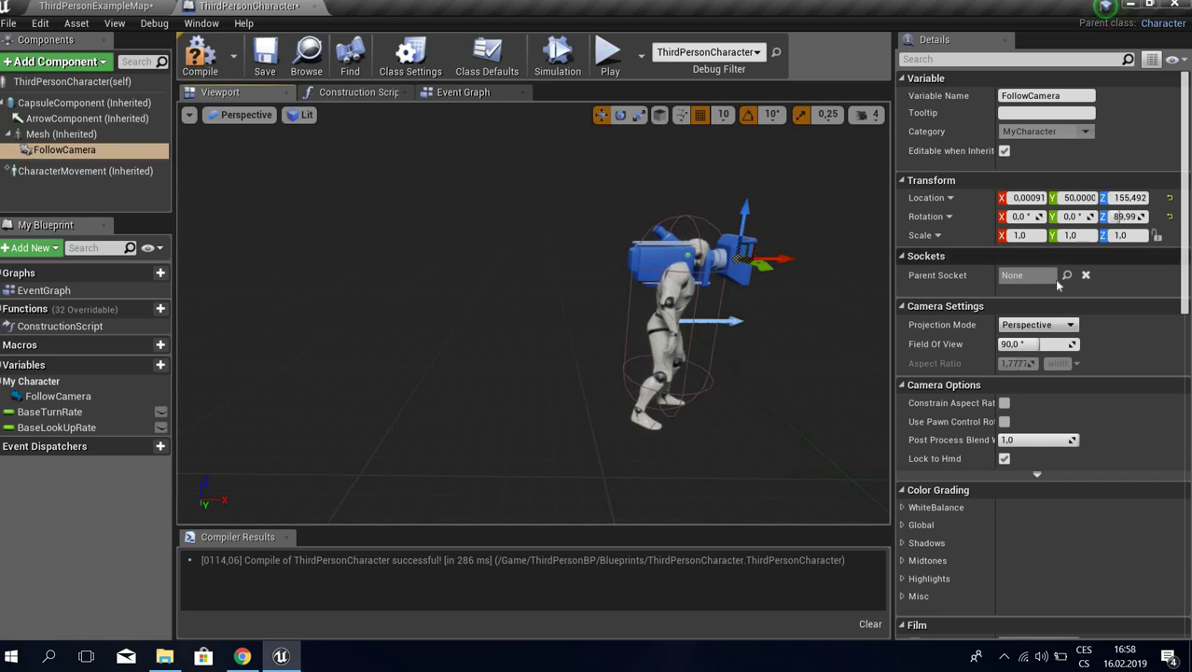
- Attach the FollowCamera to the mesh's head socket and reset its location to default
click(1065, 277)
text(head)
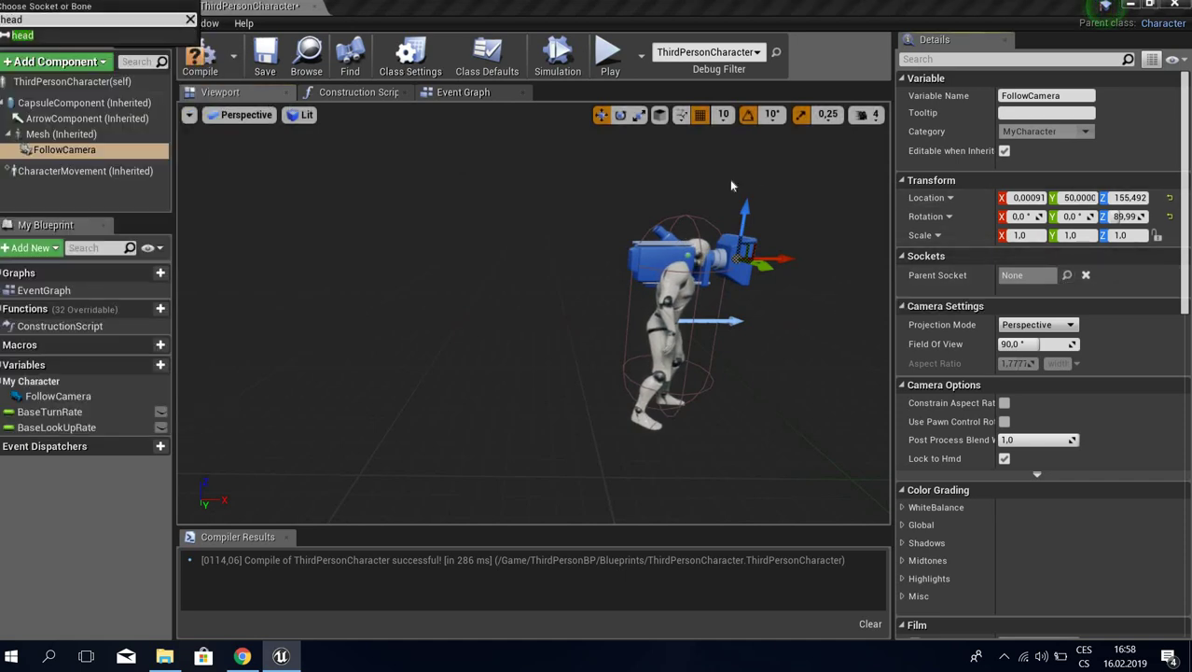
key(Return)
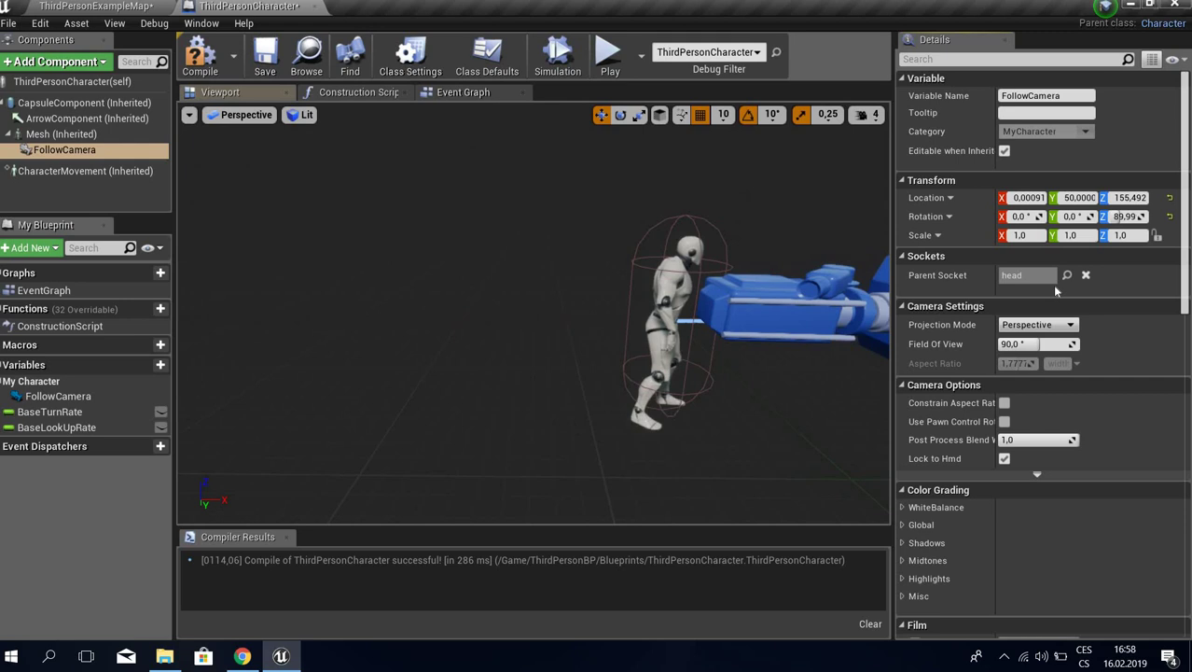
click(1171, 198)
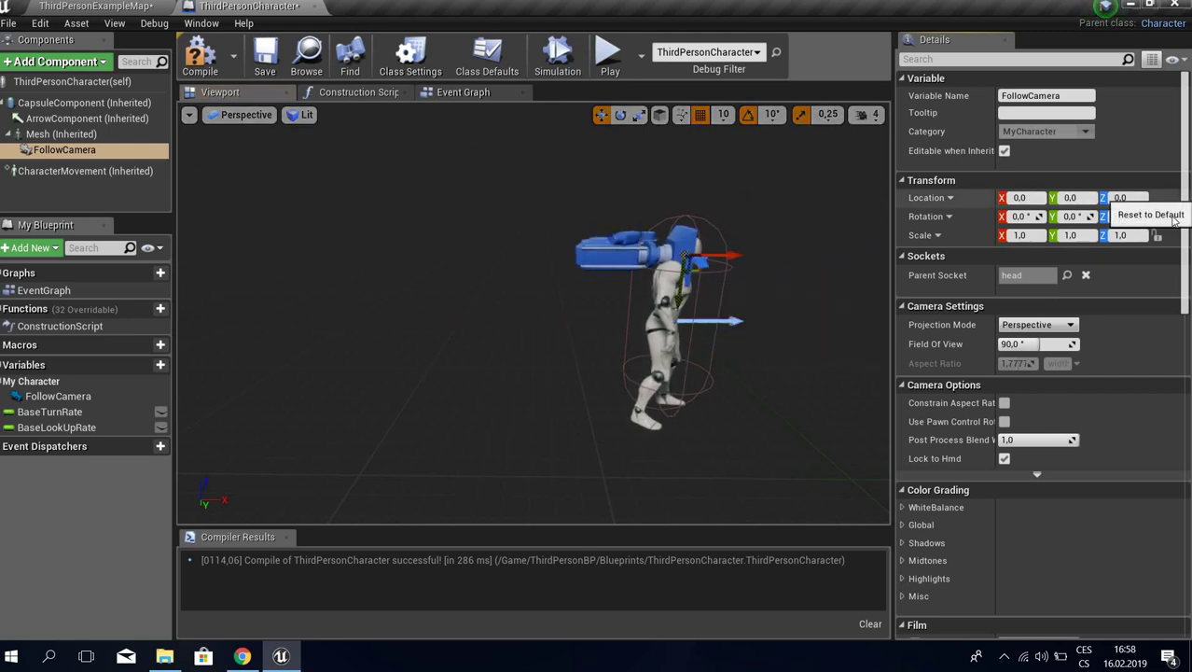
- Rotate the FollowCamera to X -90° and Z 90°, and move it in front of the face to about Y 20
mouse_move(594, 341)
right_down()
mouse_move(560, 341)
mouse_move(594, 341)
right_up()
key(e)
drag(543, 299, 621, 290)
key(w)
key(e)
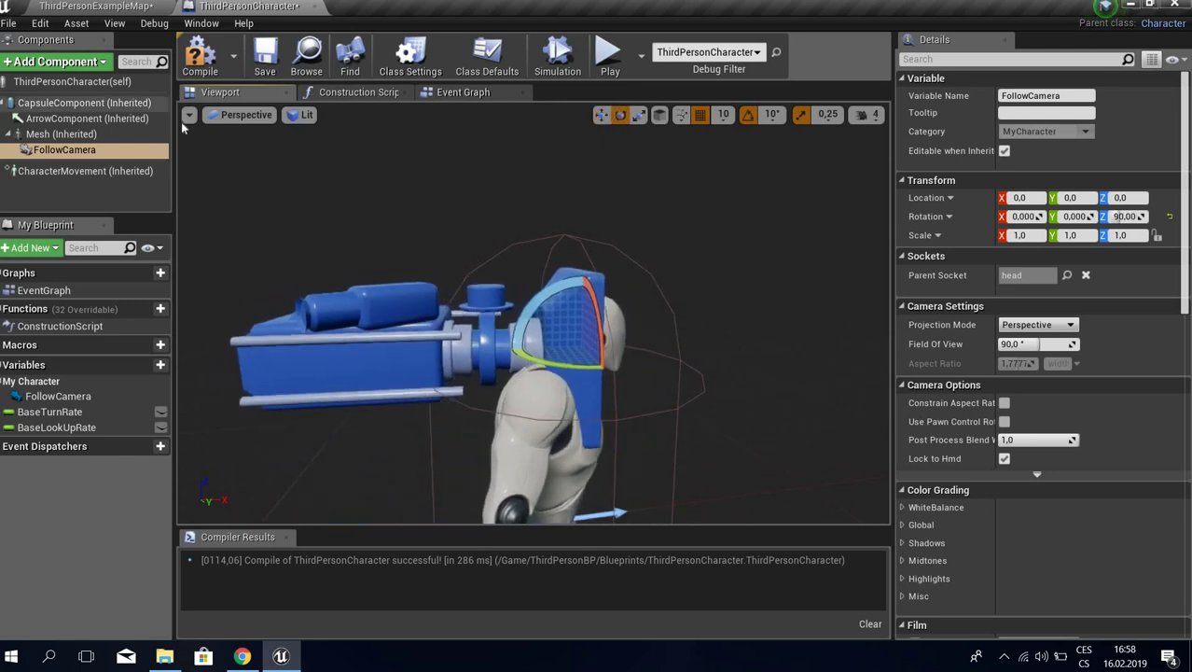
click(189, 114)
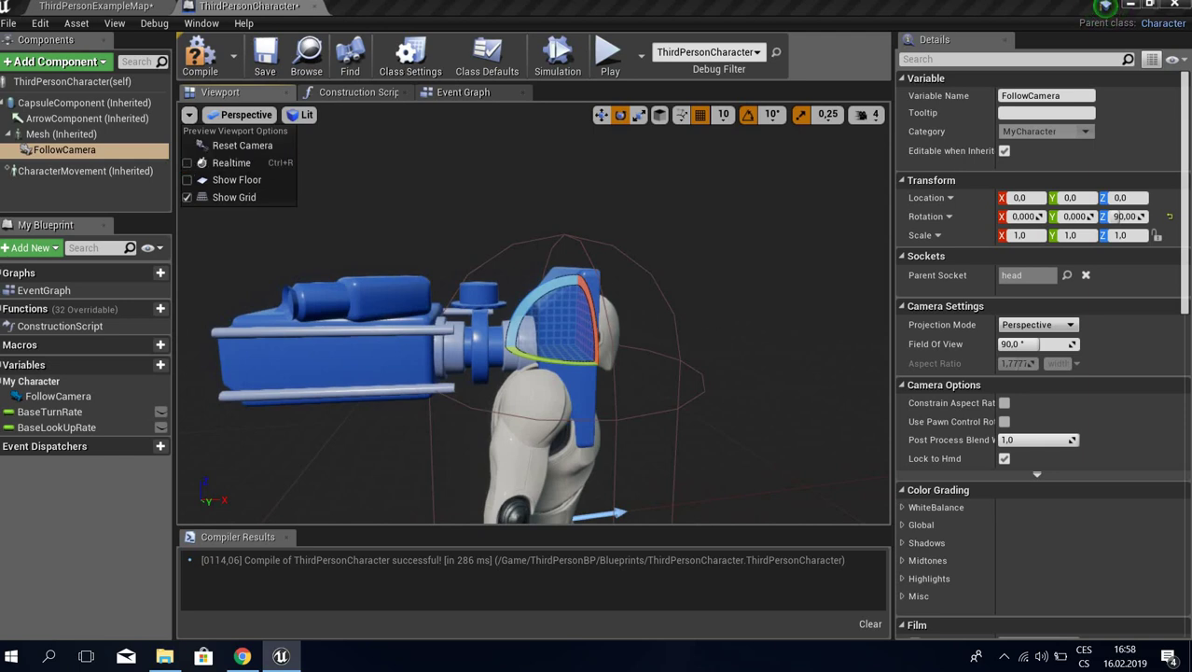
drag(594, 322, 599, 248)
key(w)
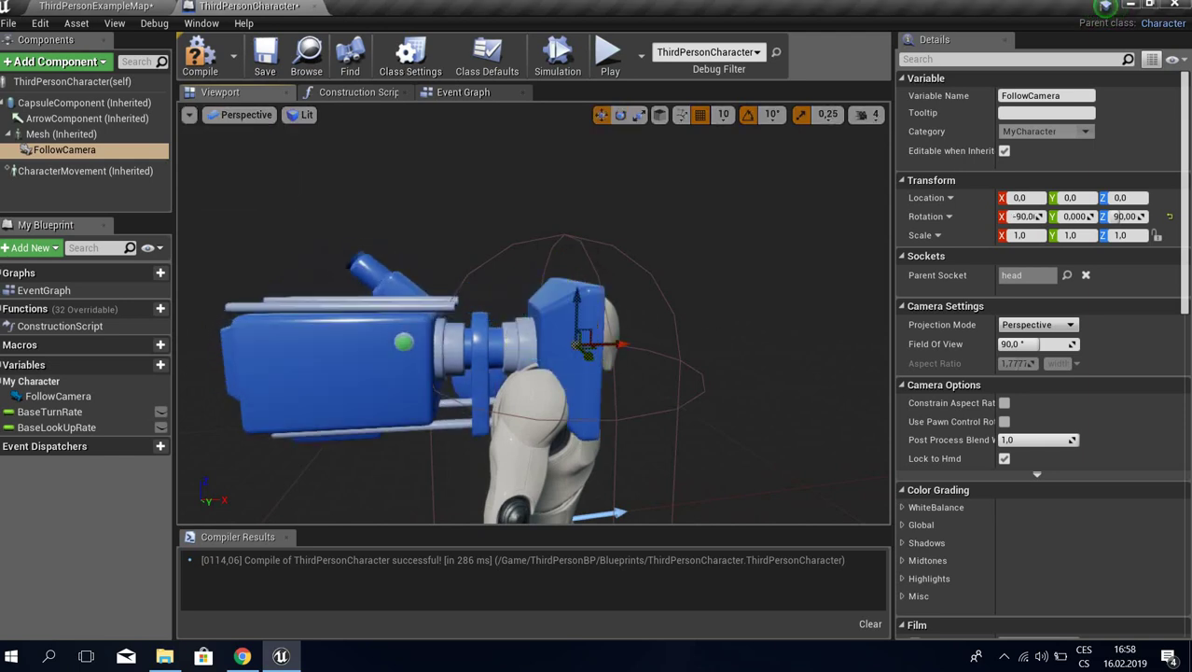
drag(584, 343, 678, 344)
- Play-test the level to check the first-person view, and inspect the camera's placement on the head up close
click(608, 54)
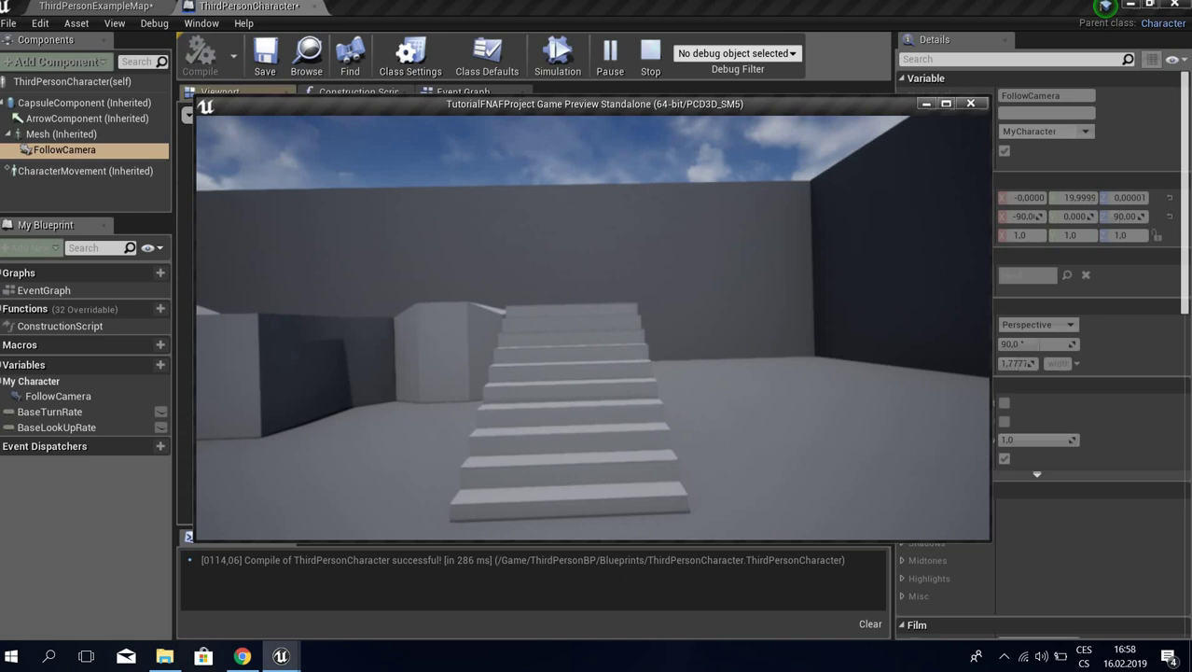
key(Escape)
right_drag(534, 313, 533, 347)
key(s)
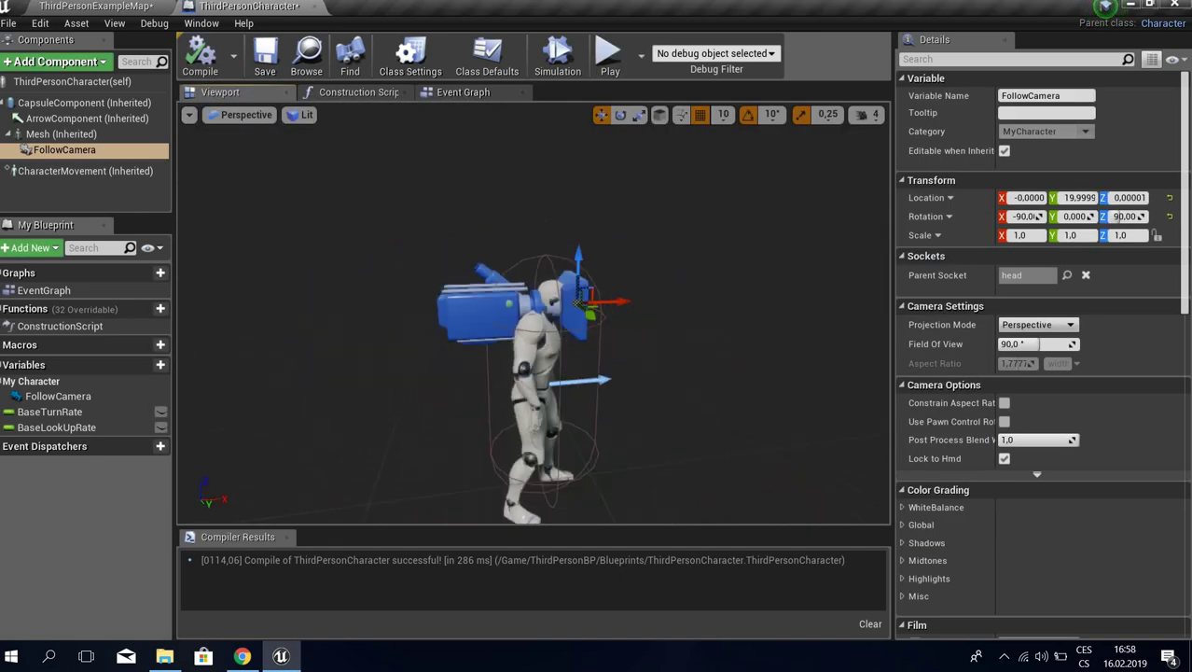
scroll(560, 317, up, 4)
click(609, 54)
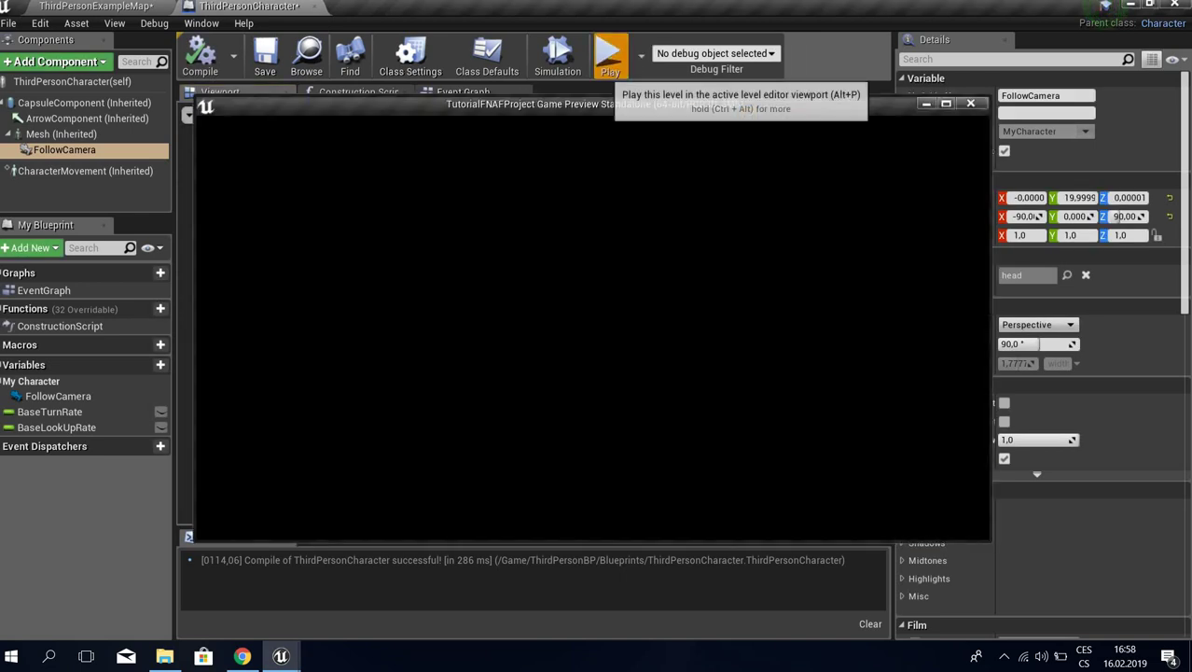
key(Escape)
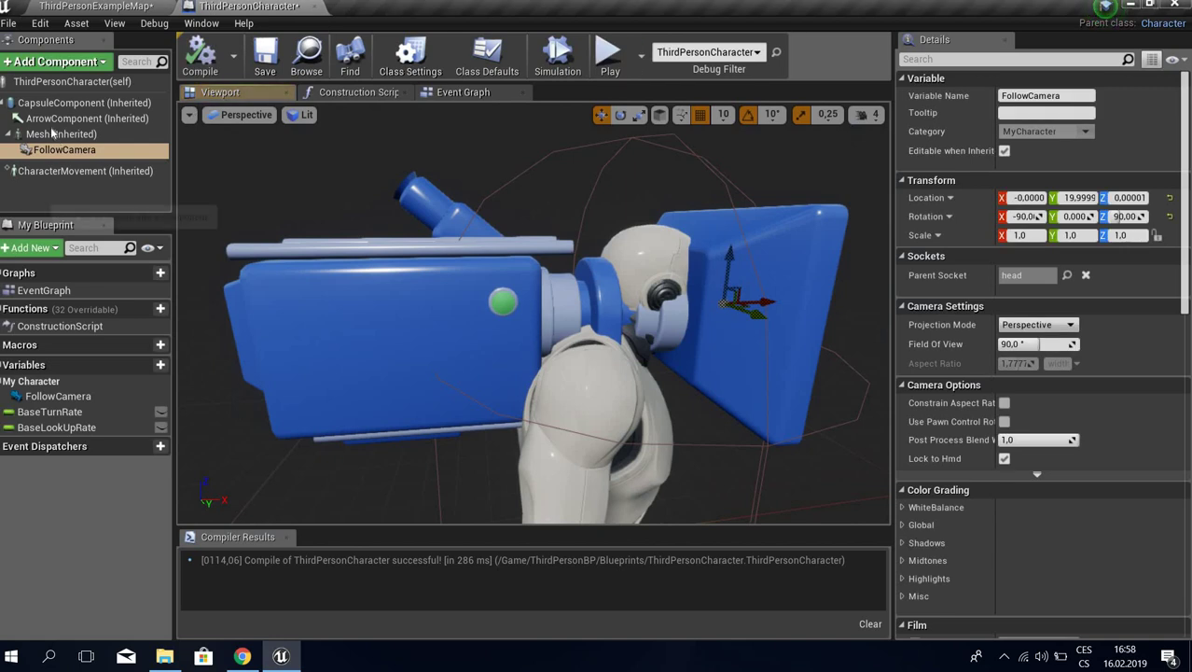
- Try enabling Use Pawn Control Rotation on the FollowCamera and play-test the first-person view
click(53, 133)
click(64, 149)
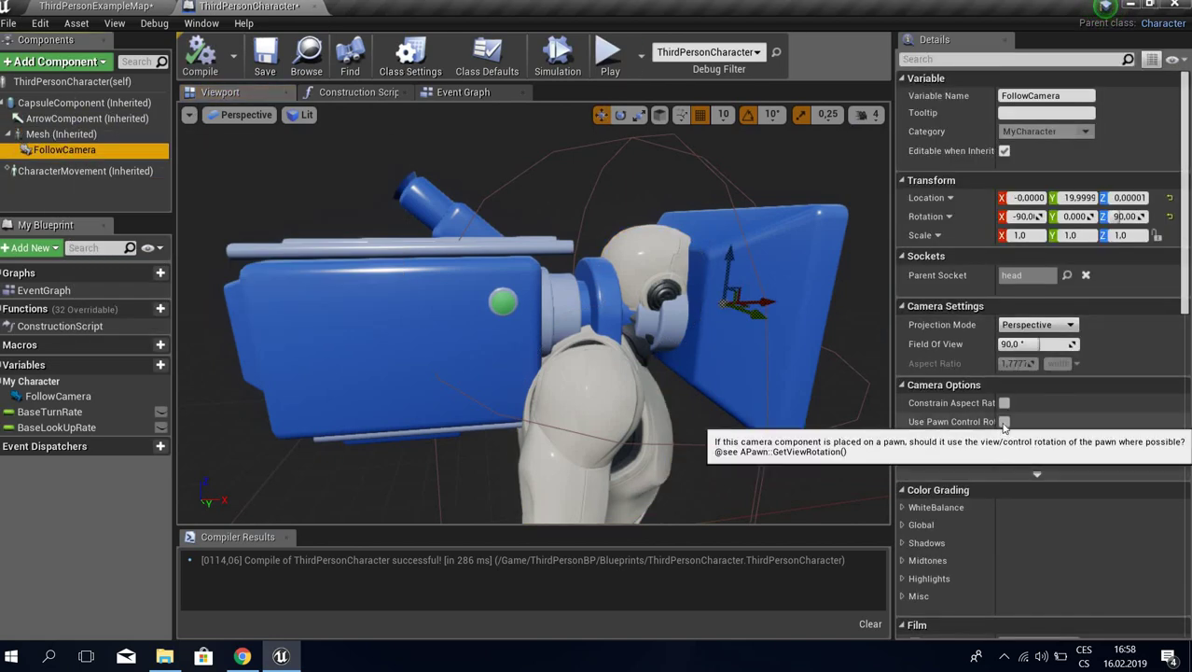
click(1005, 422)
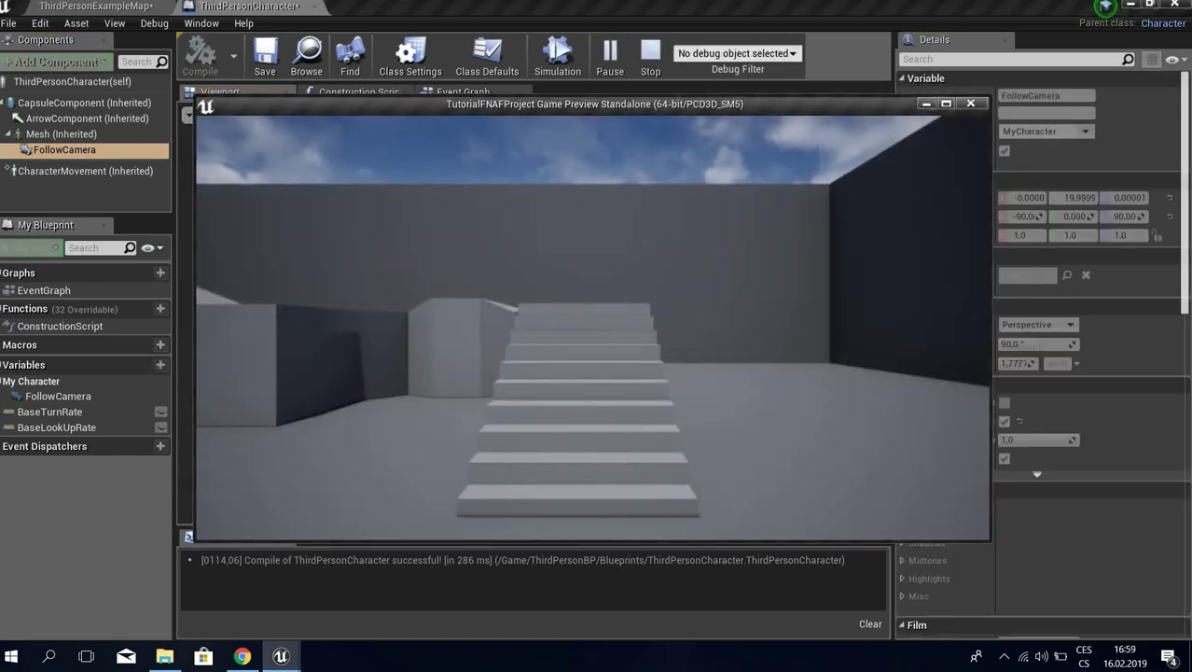
key(Escape)
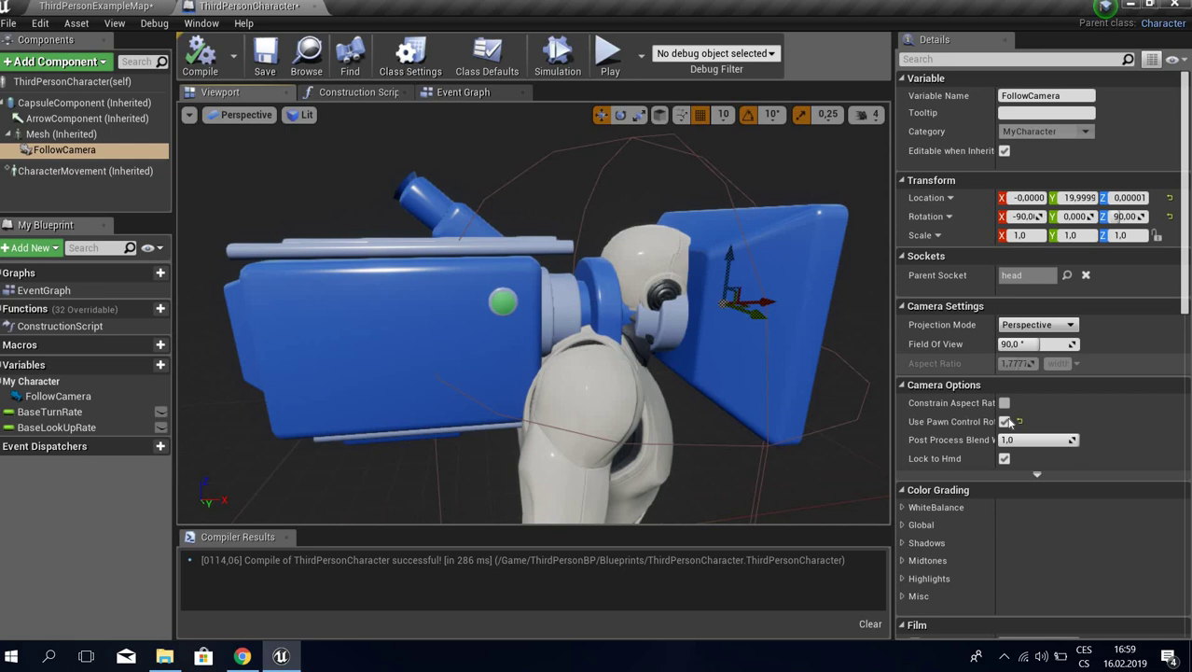
- Play-test the head-mounted view with Use Pawn Control Rotation turned off, and check the camera's placement on the head between runs
click(610, 54)
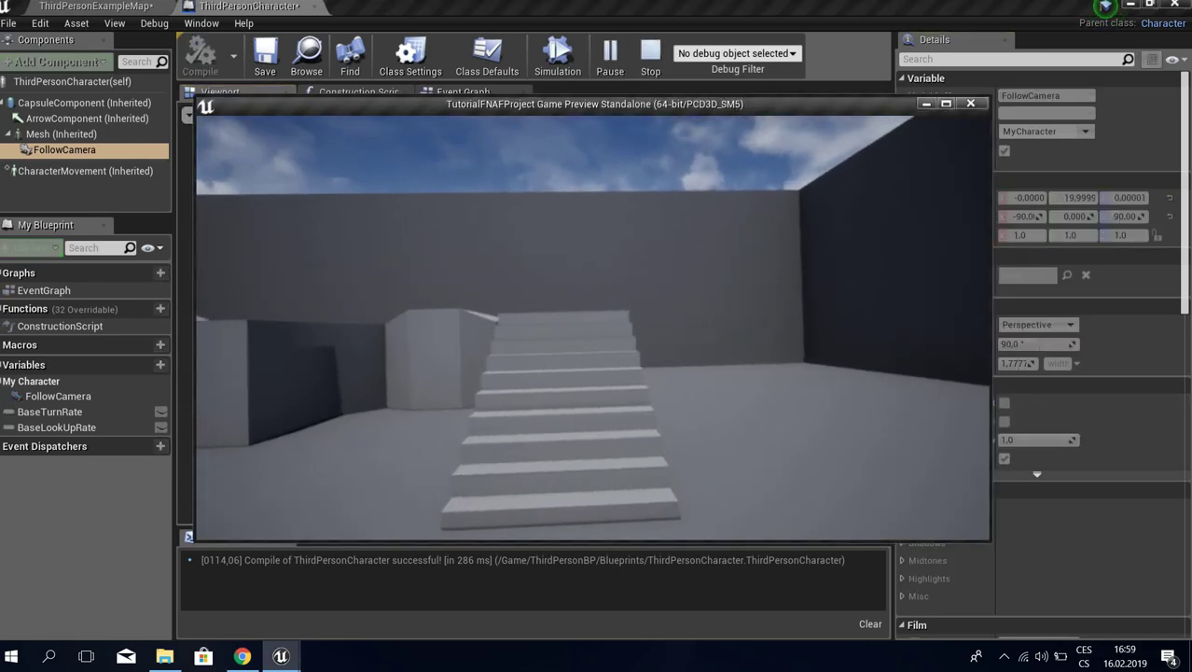
key(Escape)
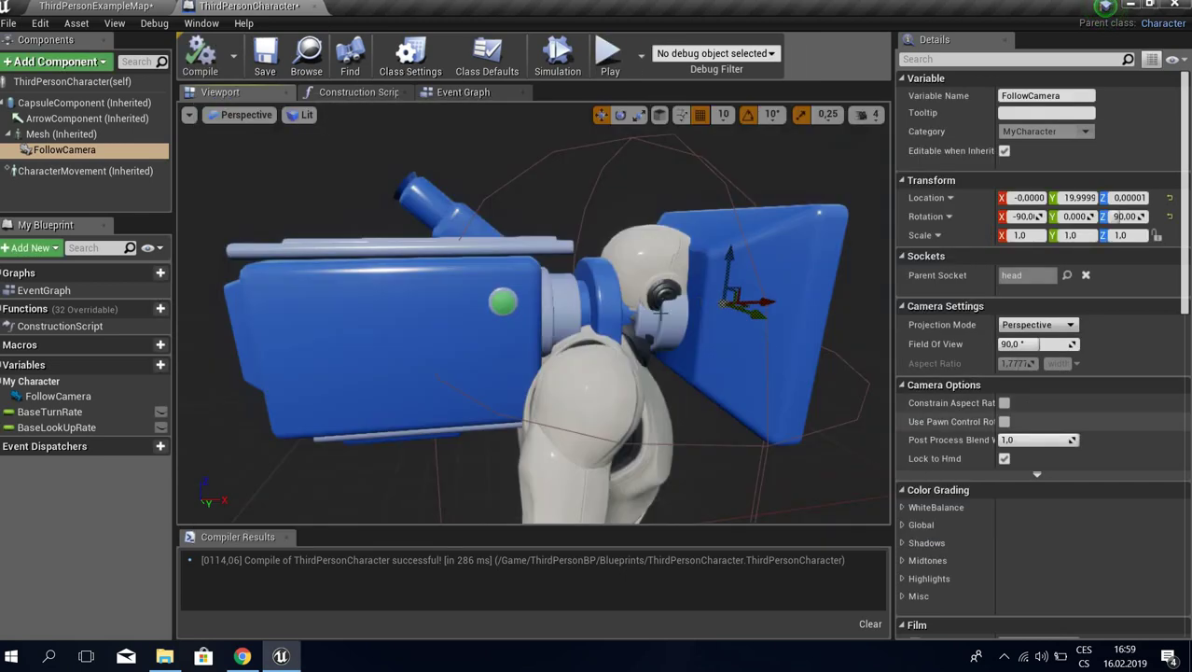
scroll(865, 262, down, 6)
scroll(865, 262, up, 5)
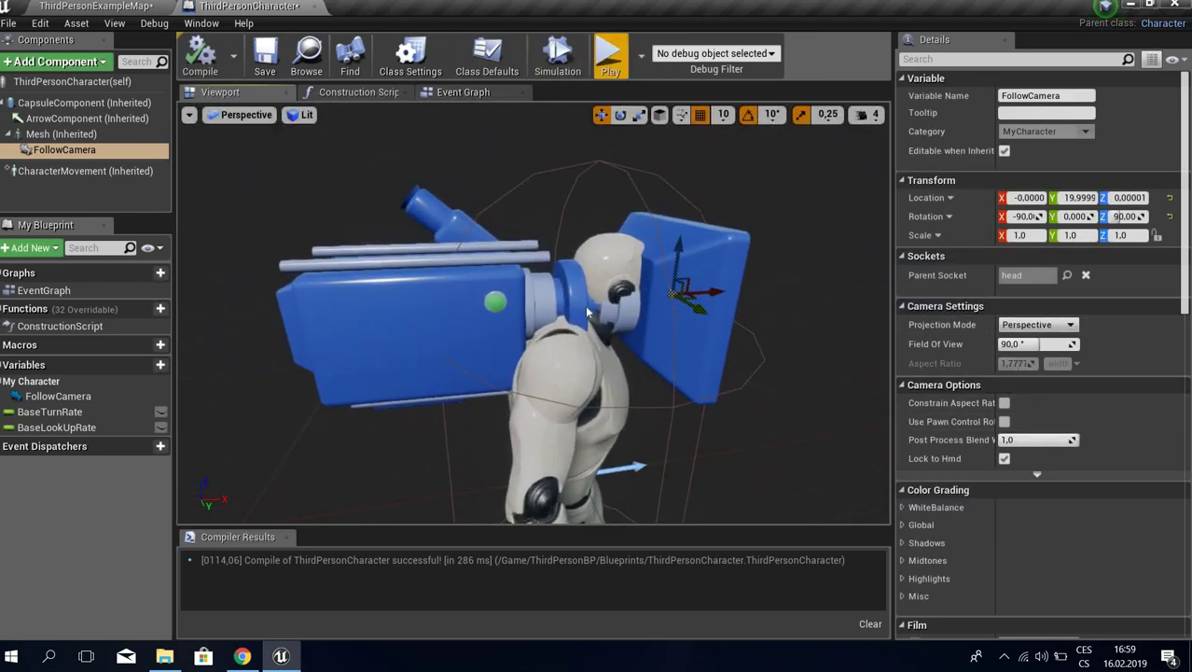
key(alt+p)
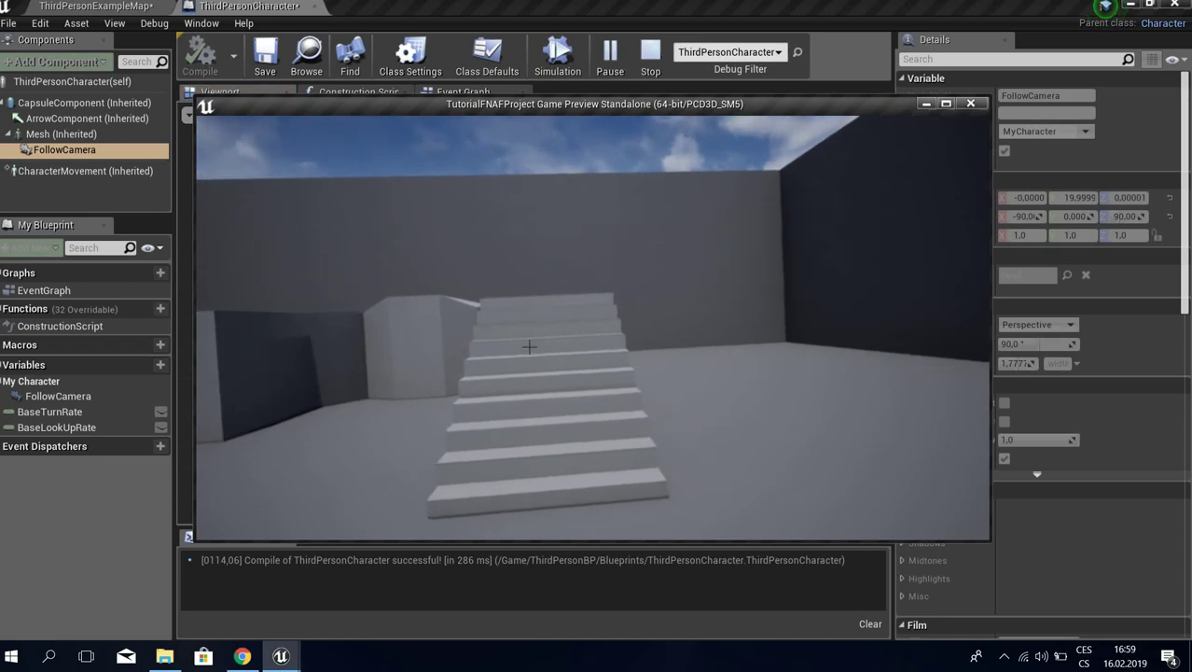
key(Escape)
- Inspect the FollowCamera's placement from the front and side of the head, and compile the blueprint
scroll(638, 347, down, 4)
right_drag(638, 348, 485, 348)
scroll(638, 348, up, 5)
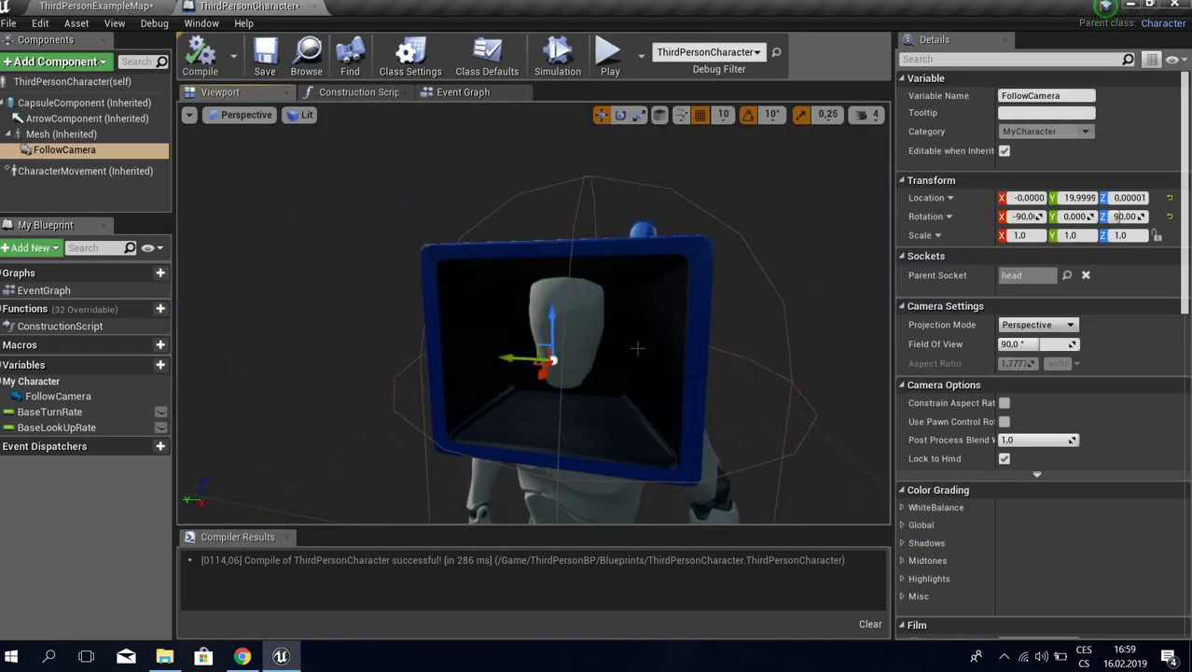
right_drag(638, 348, 765, 347)
drag(727, 351, 638, 291)
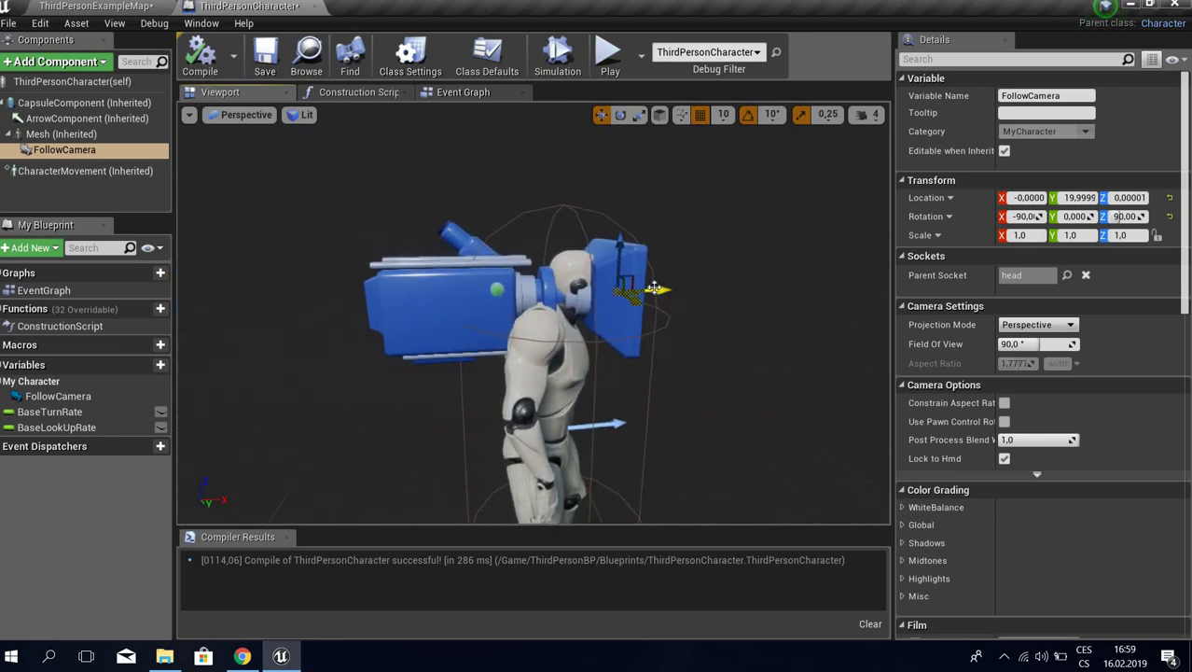
key(F7)
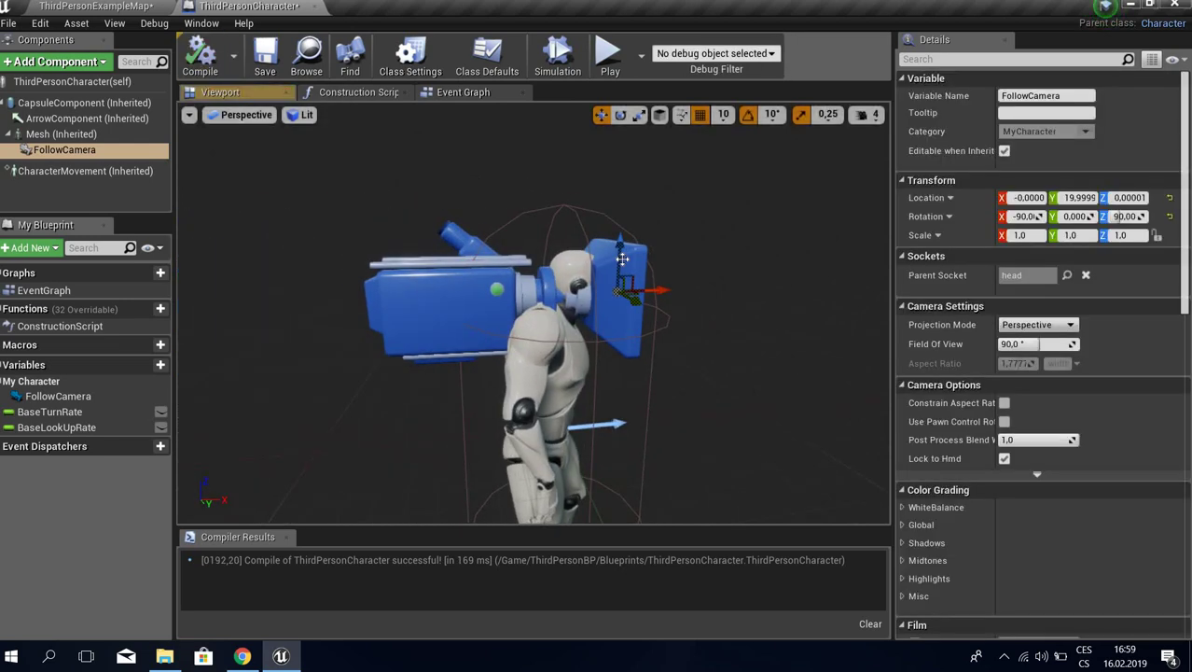
- Turn on the viewport's Realtime preview and open the character's Event Graph
click(188, 116)
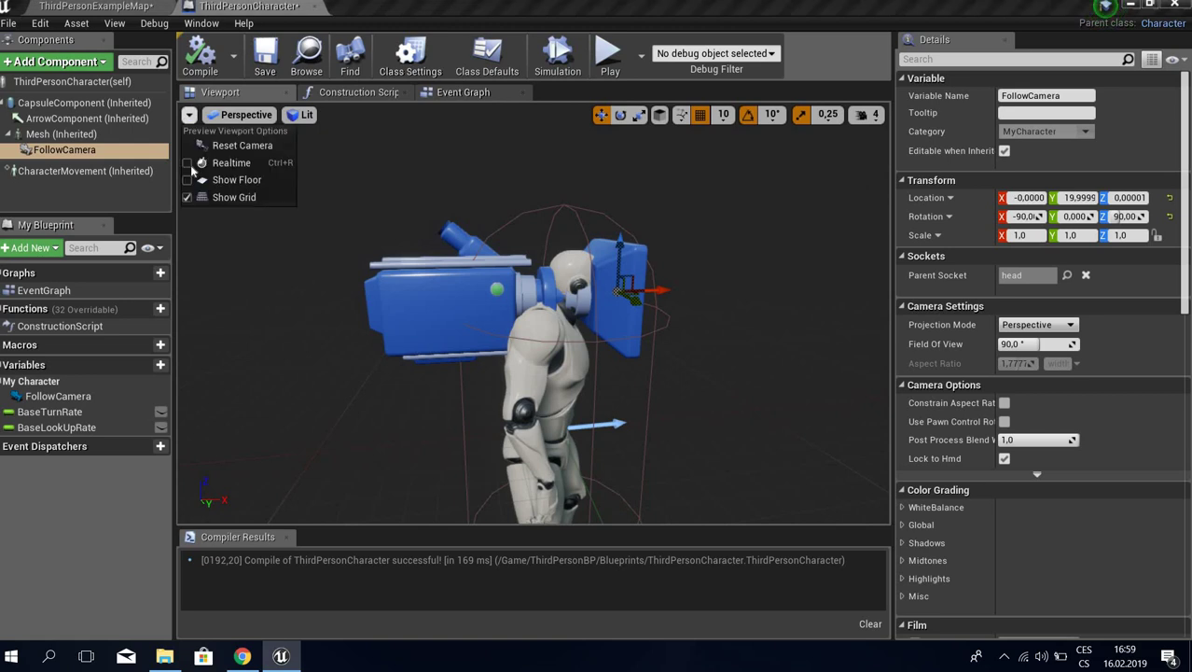
click(231, 163)
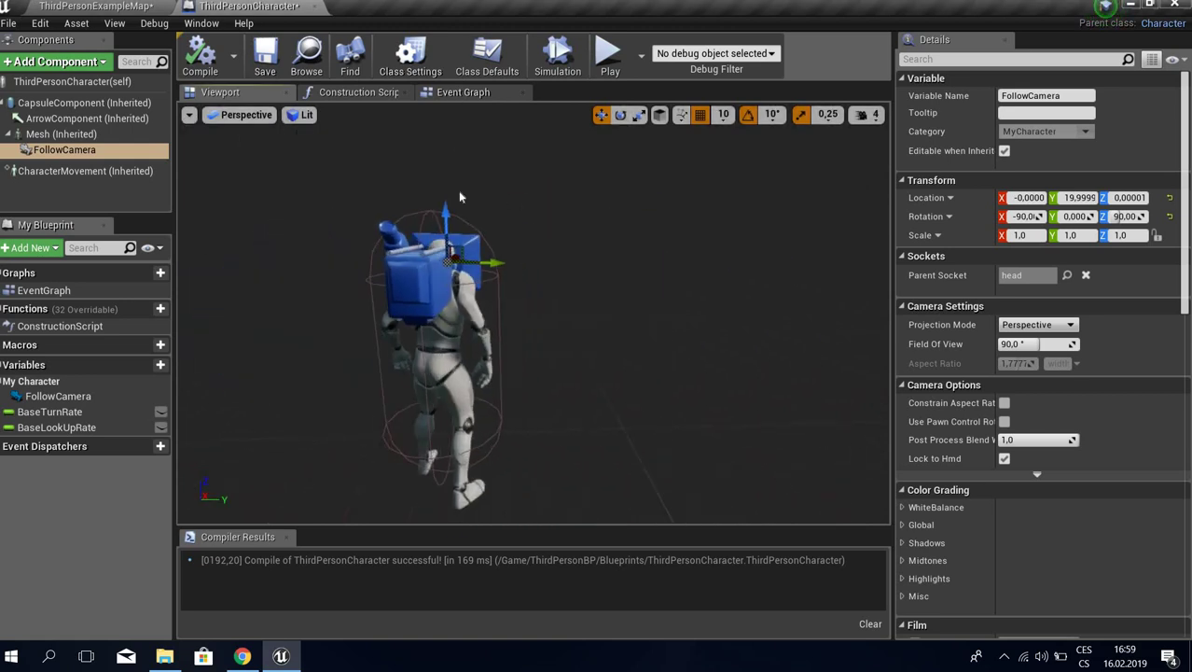
click(462, 92)
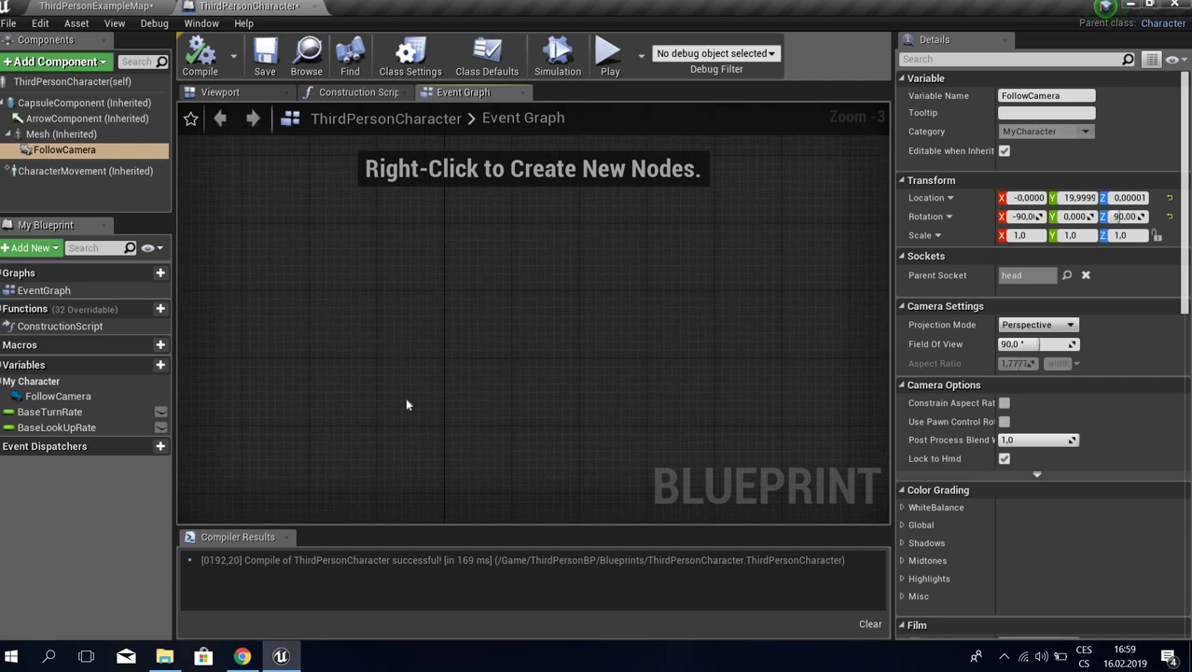
right_click(369, 307)
text(w)
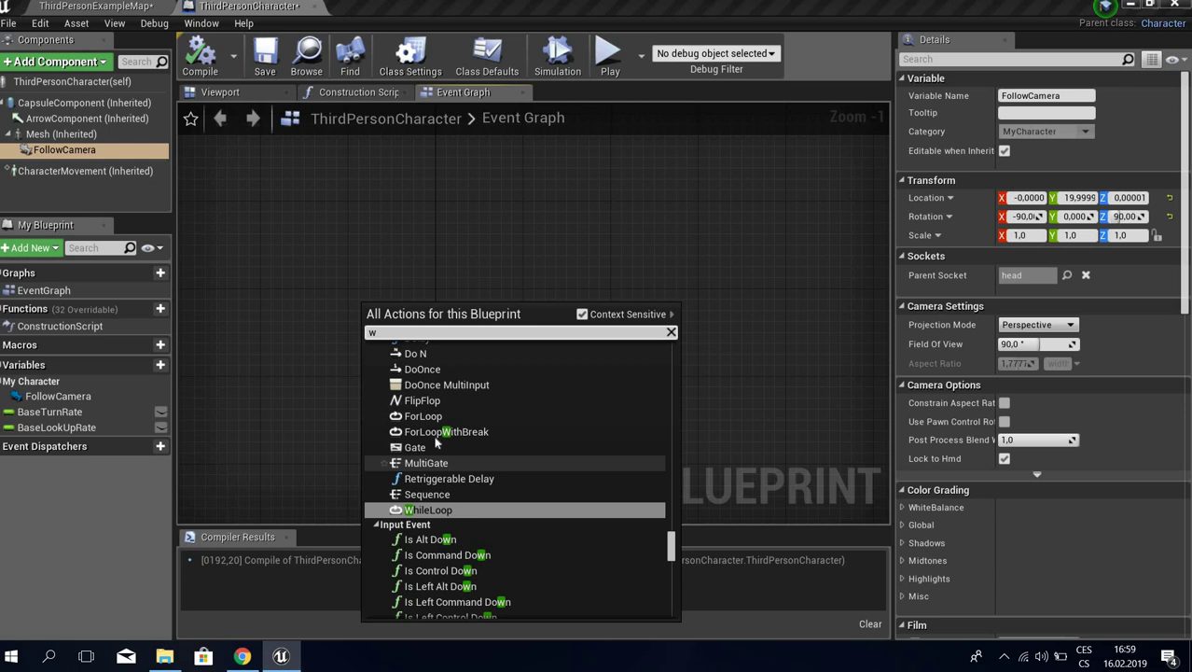
key(Escape)
- Add a keyboard event node for the D key to the empty Event Graph
right_click(379, 308)
text(d)
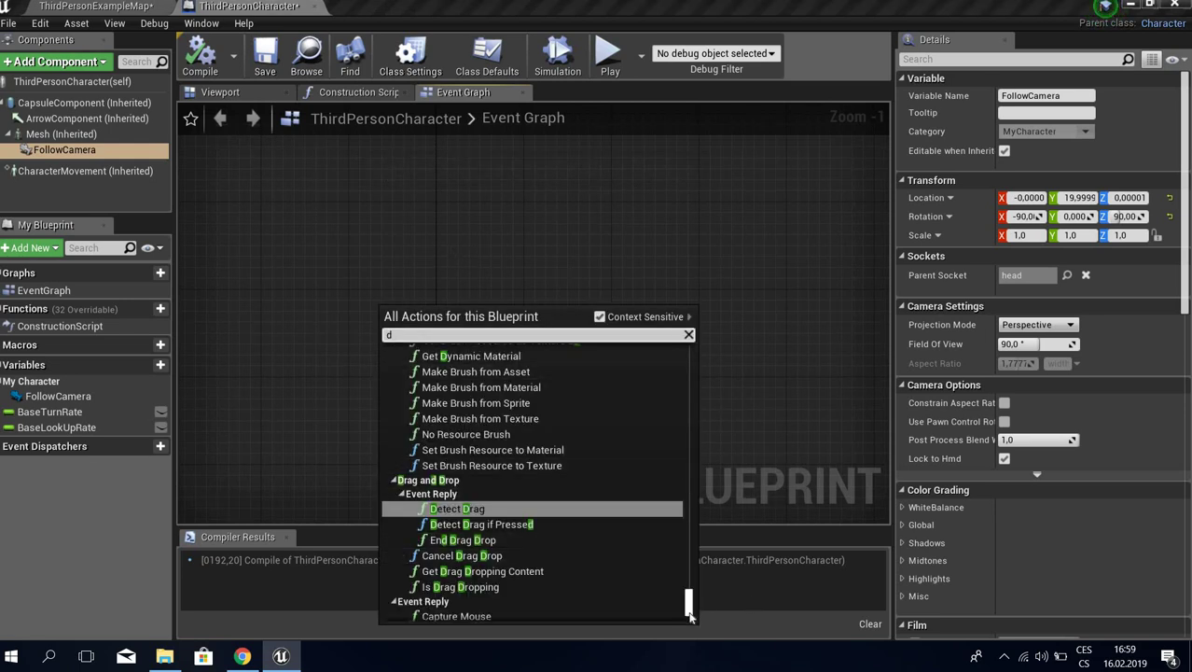
scroll(689, 611, down, 5)
drag(688, 595, 425, 413)
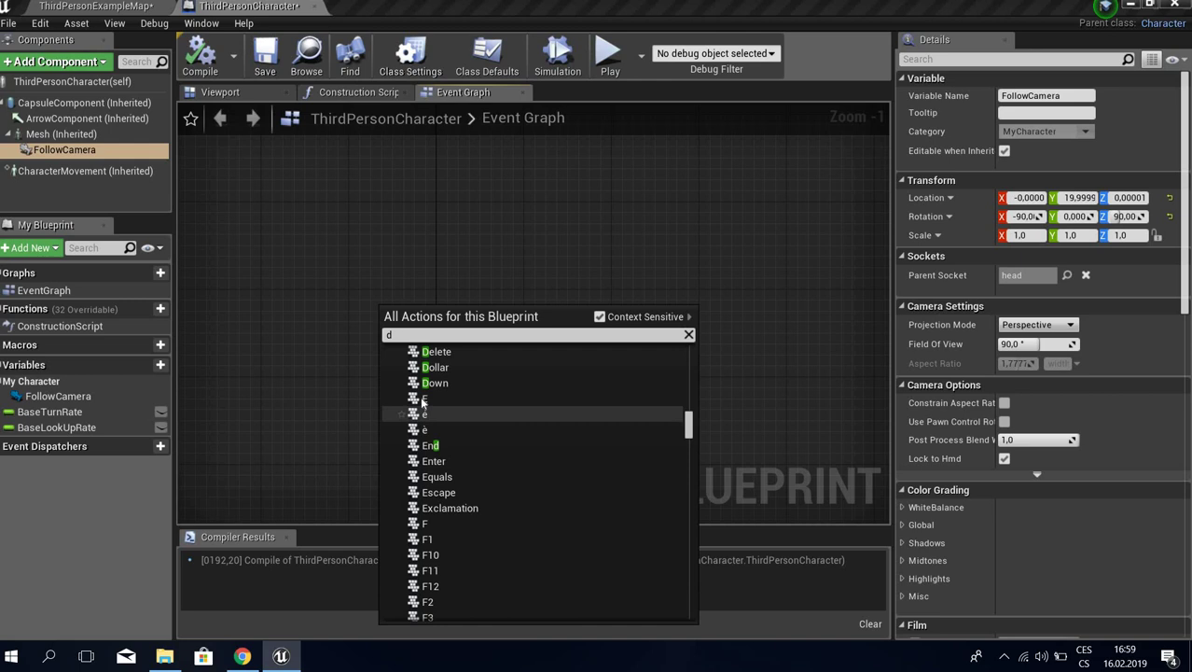
scroll(425, 400, up, 1)
click(424, 383)
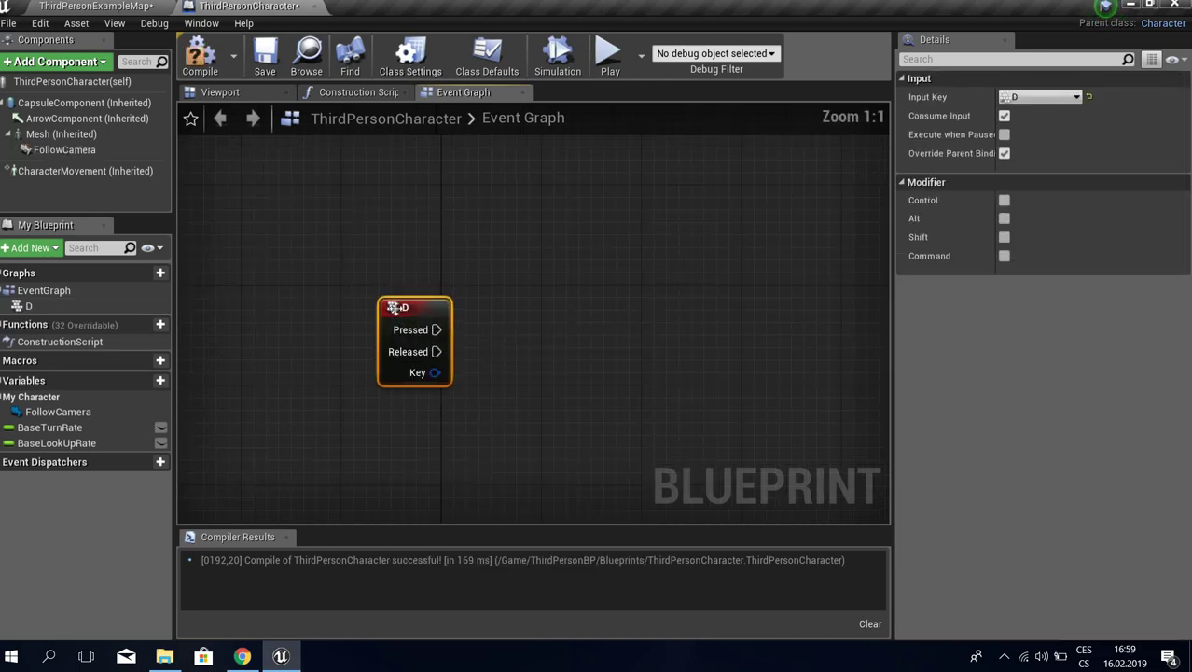
- Add a timeline named TurnRight driven by the D event's Pressed output, align it with the event node, and compile
drag(340, 351, 512, 350)
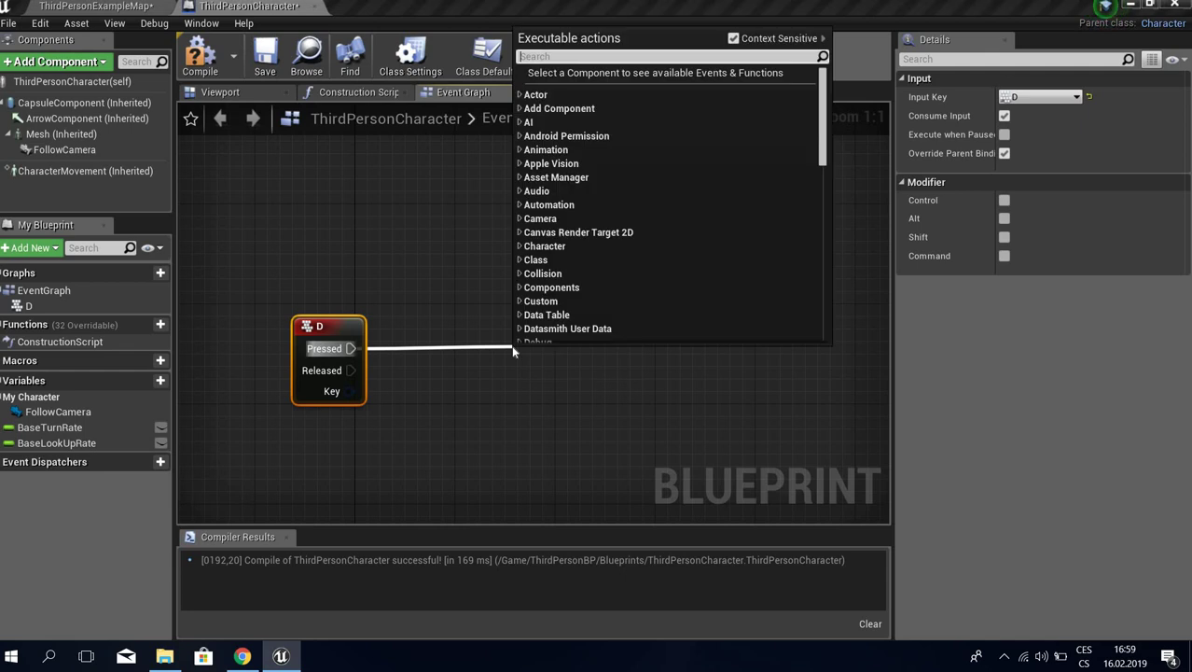
text(time)
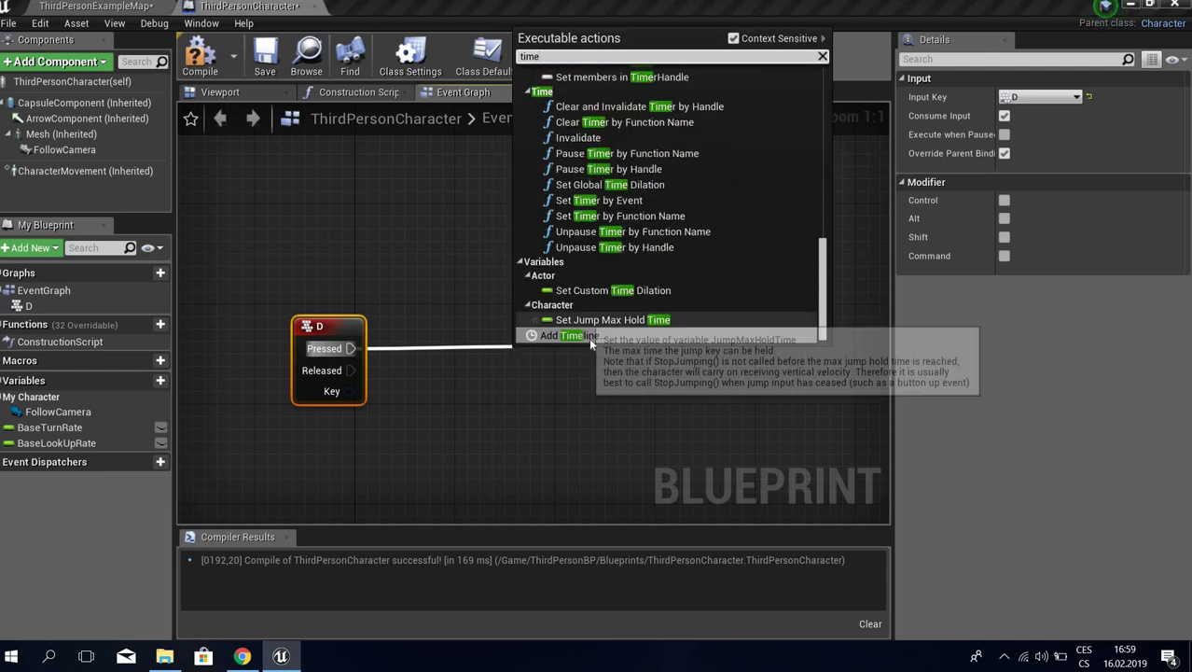
click(587, 334)
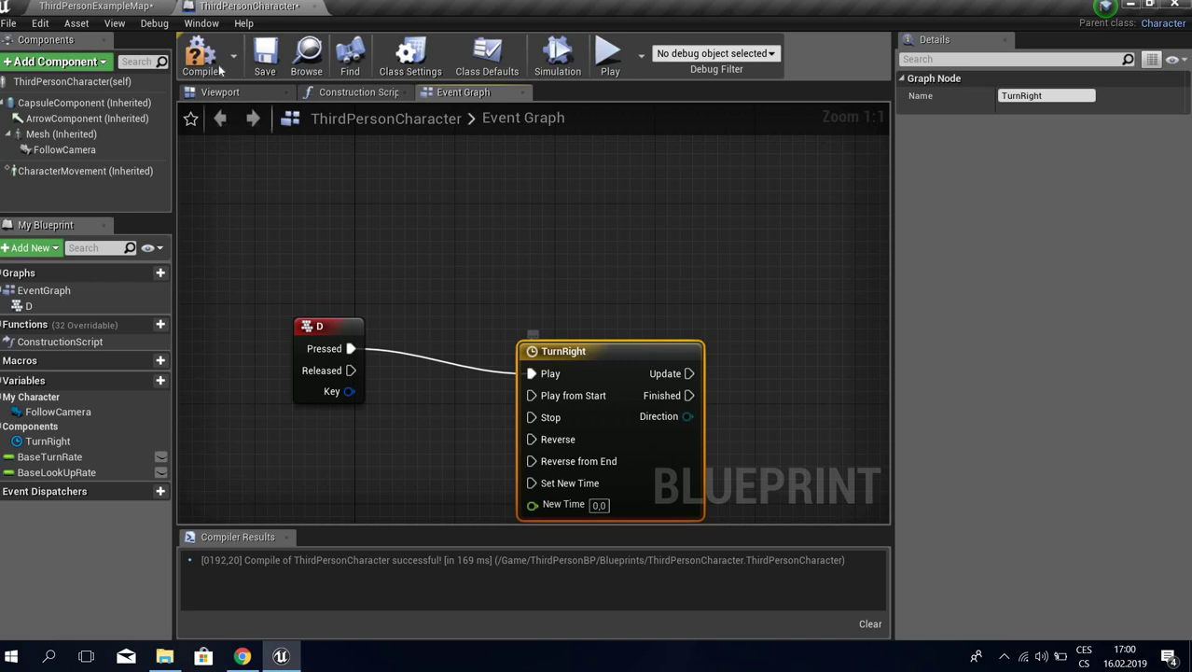
drag(600, 351, 600, 326)
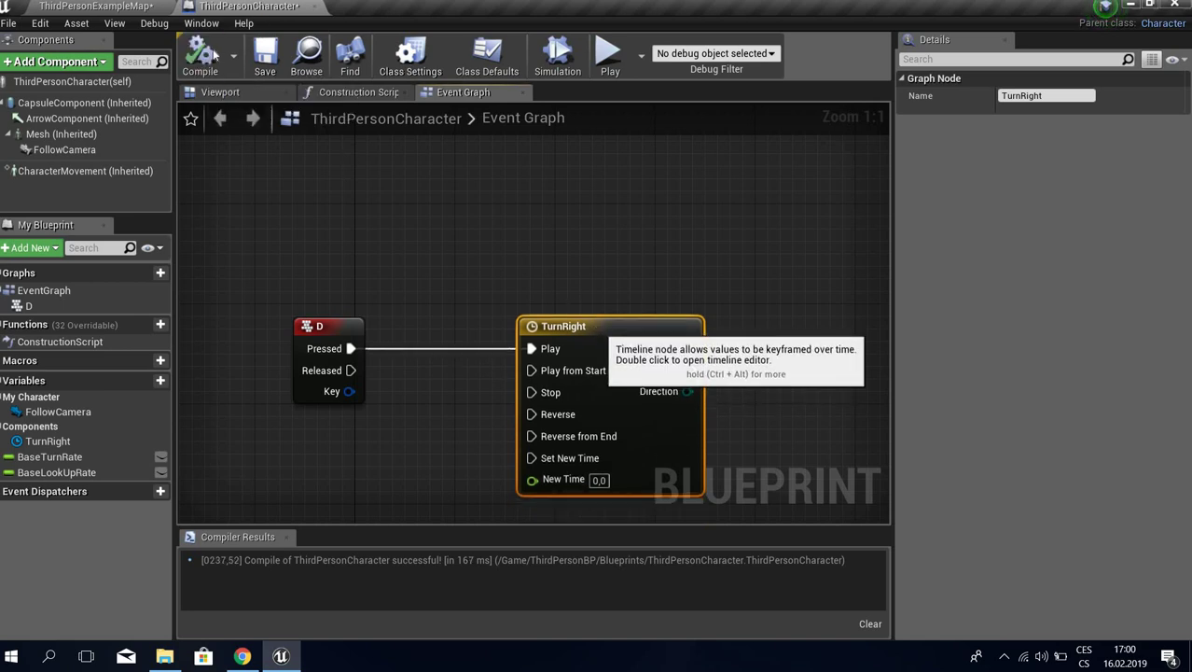
- Select the ThirdPersonCharacter in the example map and try rotating it about its vertical axis, ending back at 0°
click(102, 6)
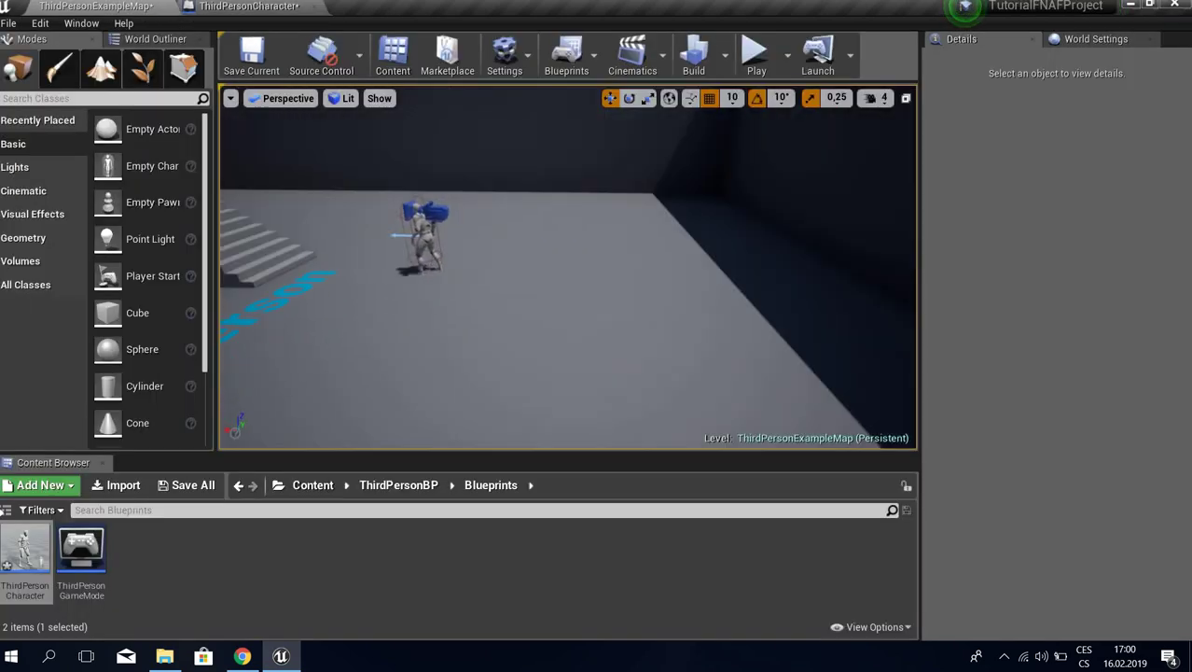
right_drag(655, 361, 655, 362)
click(573, 308)
right_drag(574, 308, 574, 308)
right_drag(358, 276, 358, 276)
right_drag(576, 290, 575, 290)
key(e)
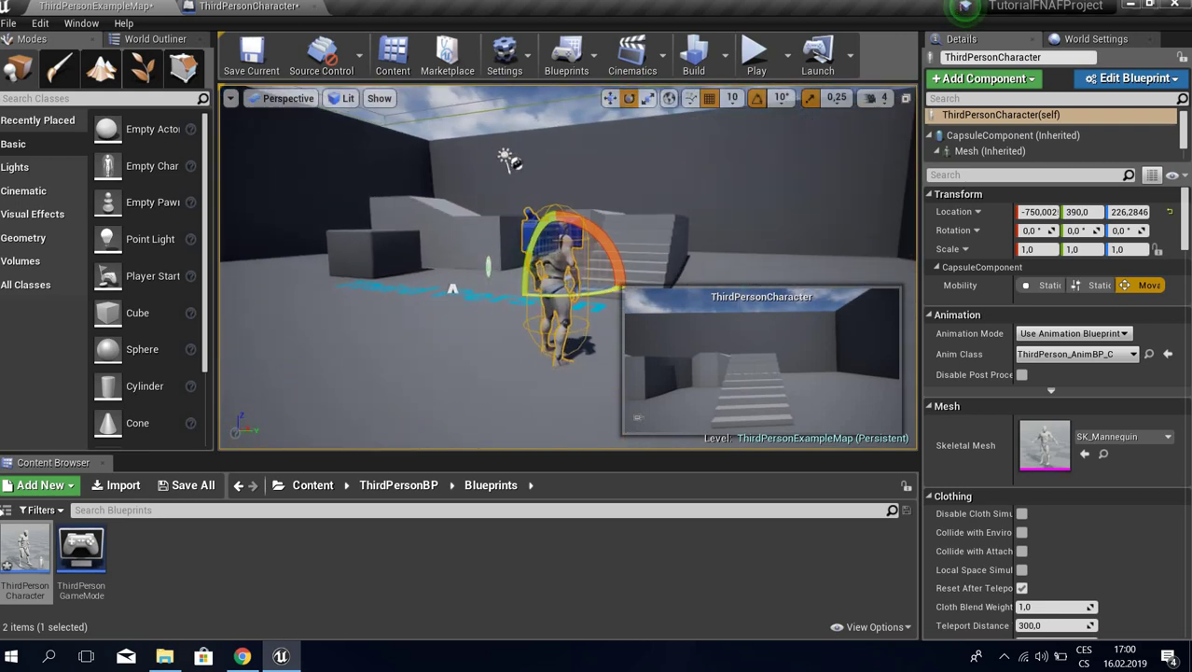
mouse_move(576, 295)
mouse_down()
mouse_move(597, 295)
mouse_move(576, 295)
mouse_up()
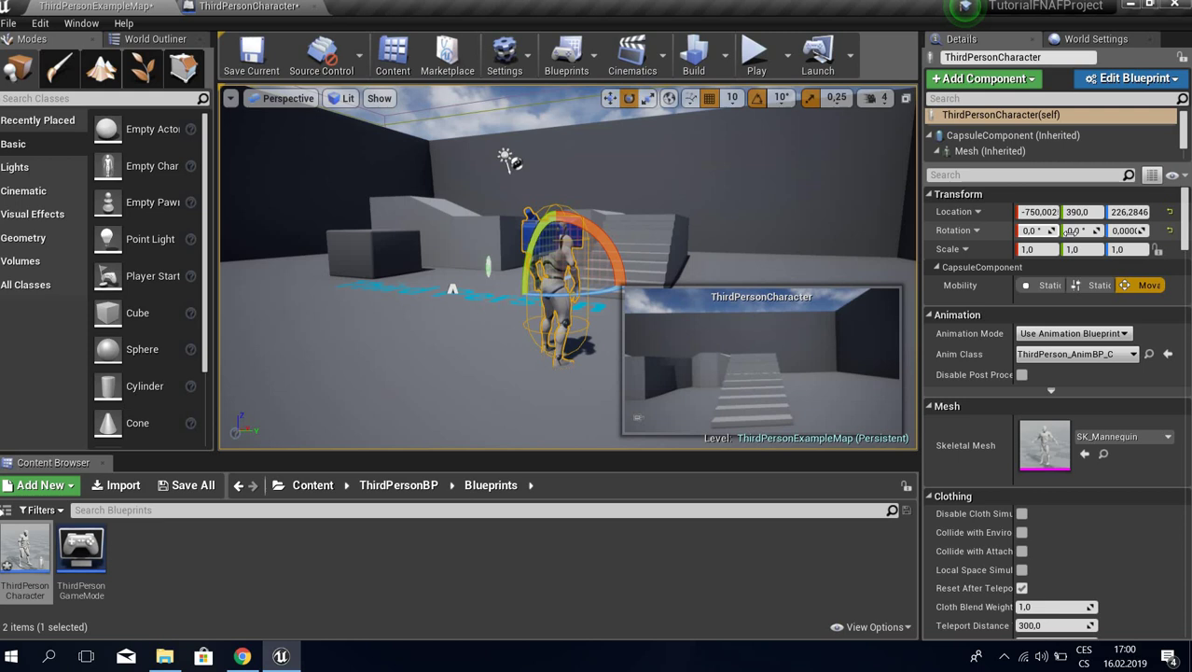
right_drag(762, 268, 762, 269)
- Break the link to TurnRight's Play input in the character's Event Graph and connect D Pressed to Play from Start instead
click(239, 7)
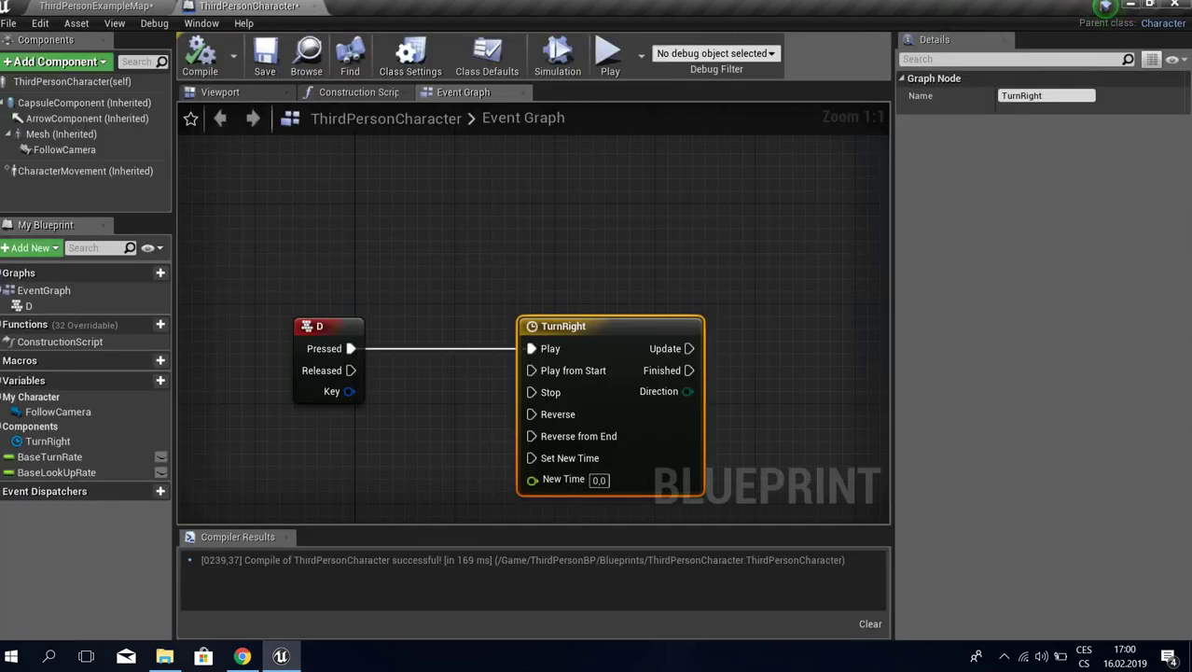
right_drag(463, 263, 324, 225)
right_drag(422, 342, 474, 328)
right_click(456, 301)
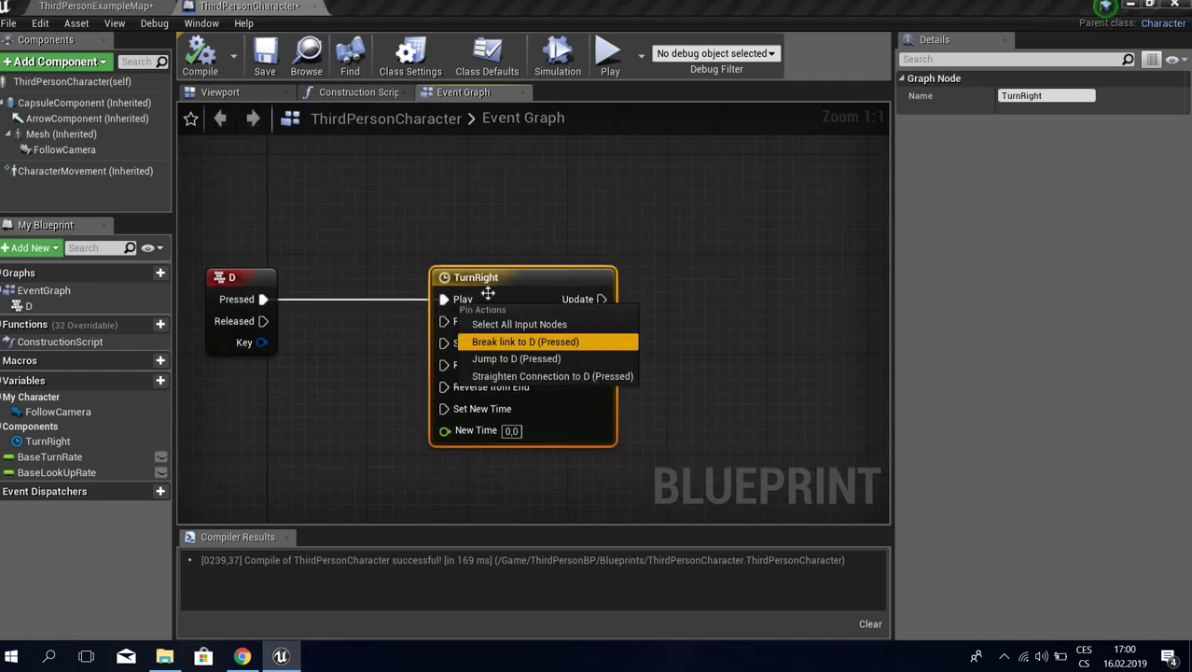
click(490, 341)
drag(469, 308, 246, 299)
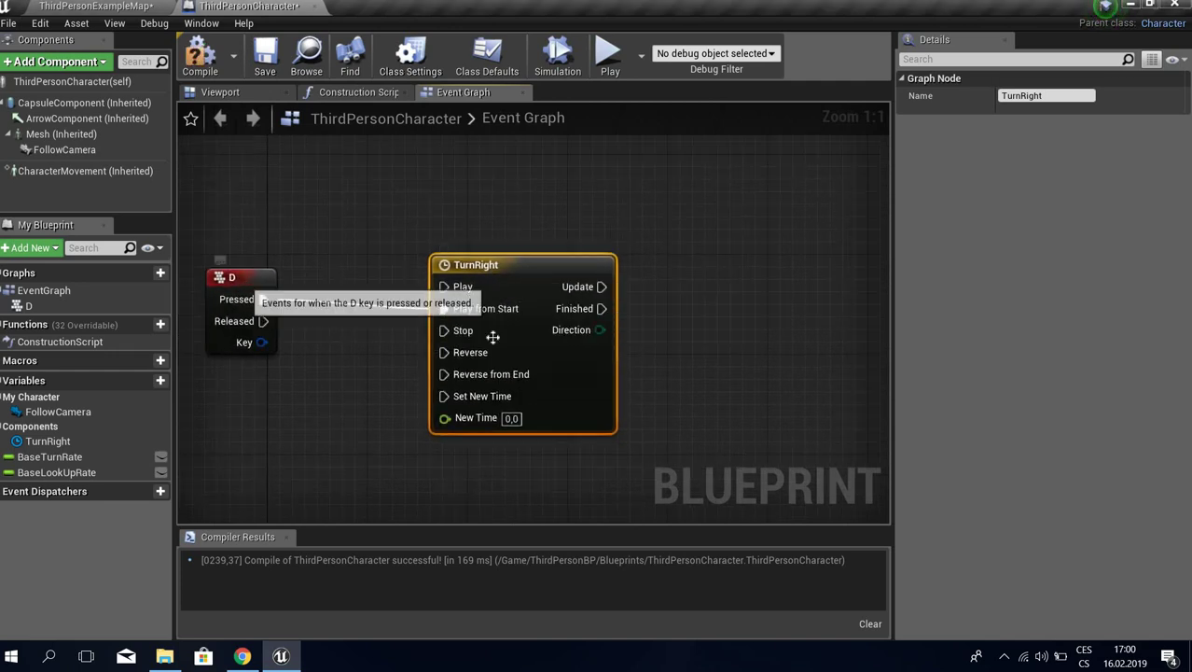
- Open the TurnRight timeline, add a float track named Alpha, and compile
double_click(551, 368)
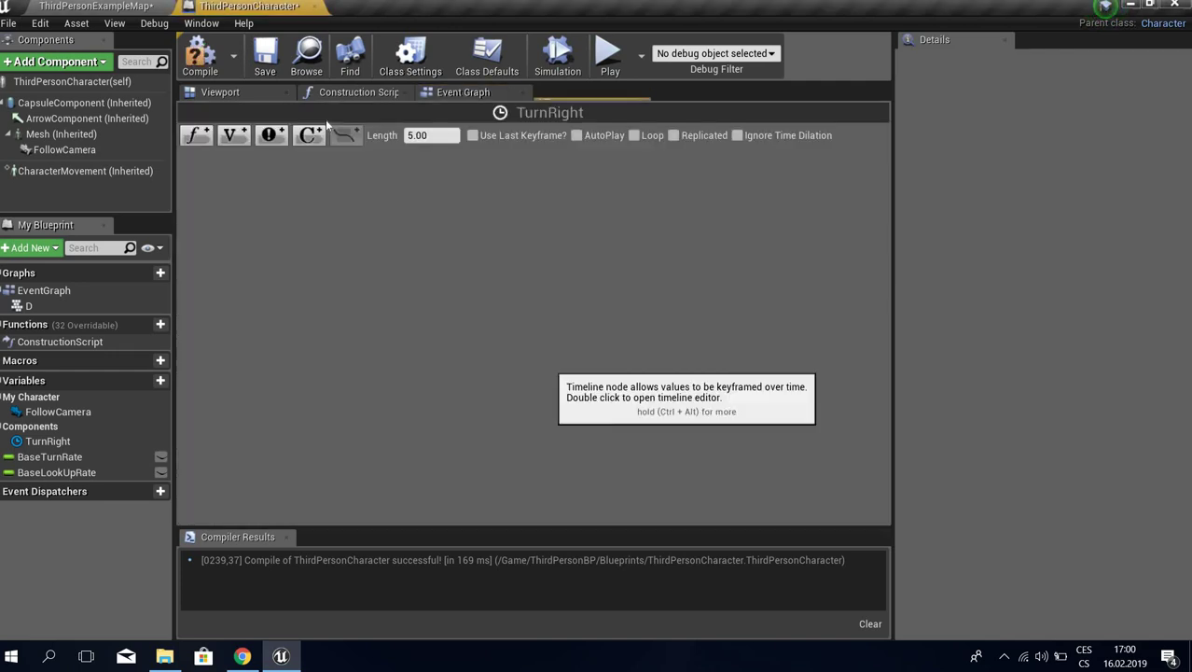
click(196, 134)
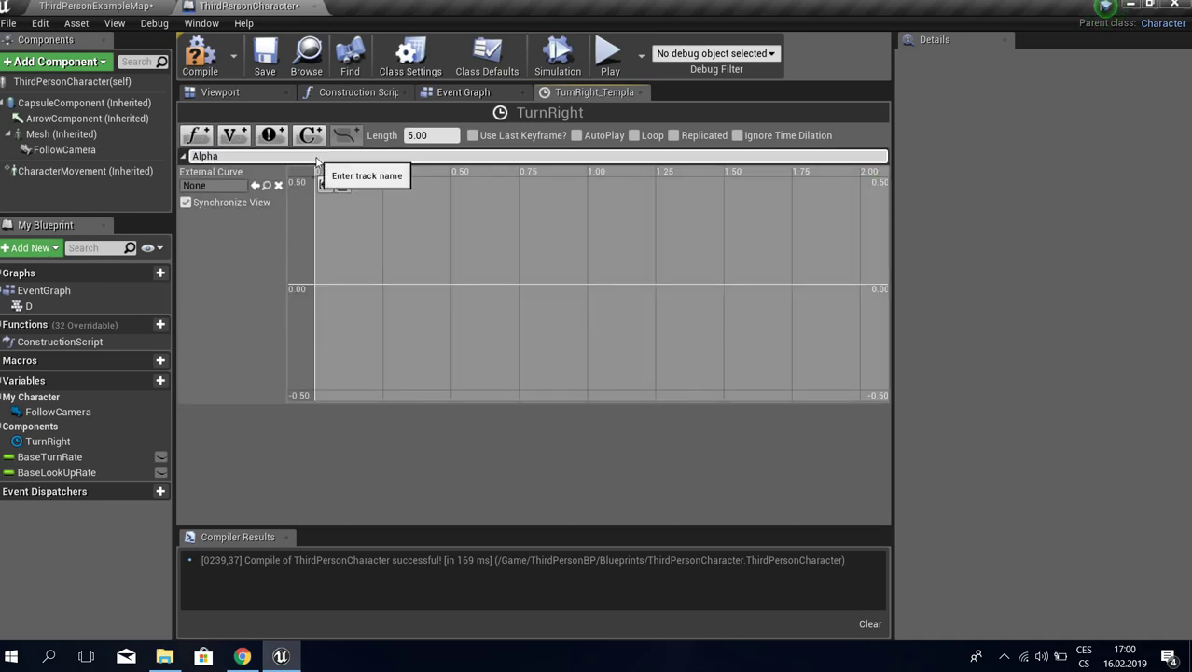
key(Return)
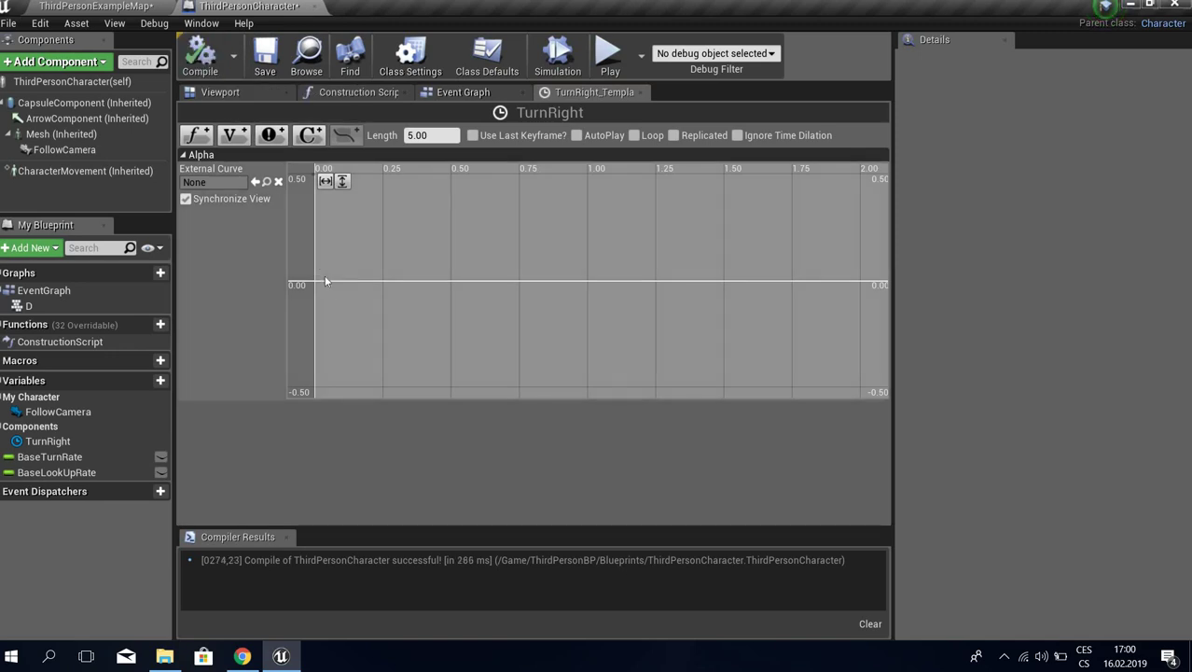
- Add a key at time 0 with value 0 to the Alpha track, and set the timeline length to 0.30
right_click(325, 281)
click(384, 296)
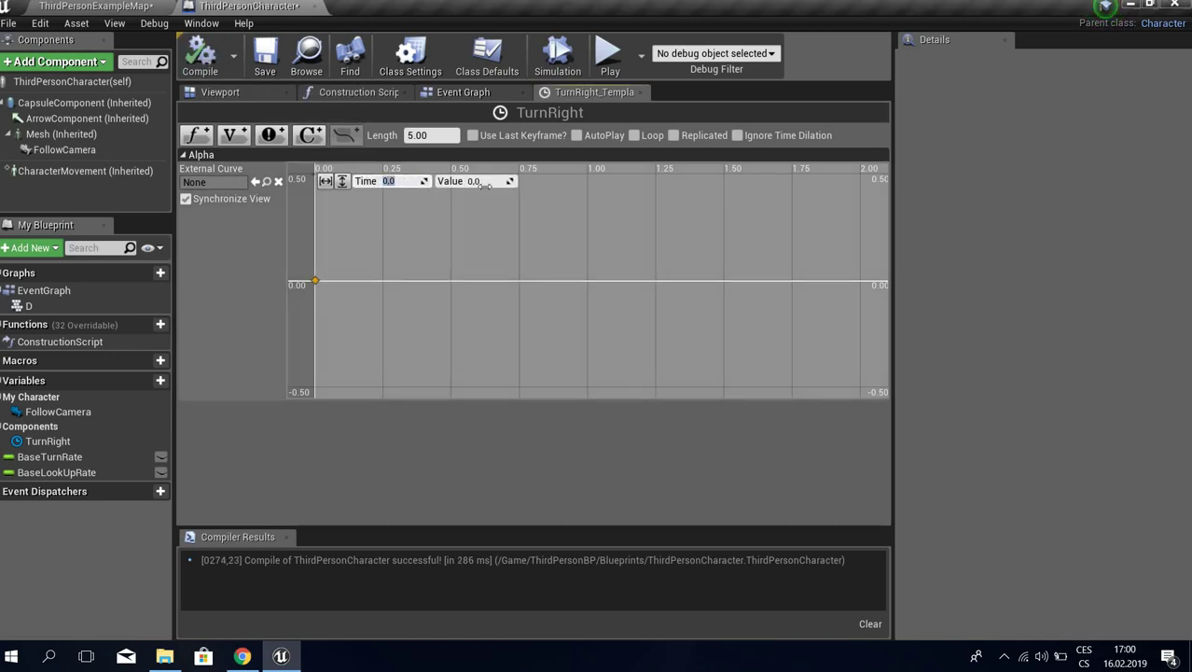
click(429, 135)
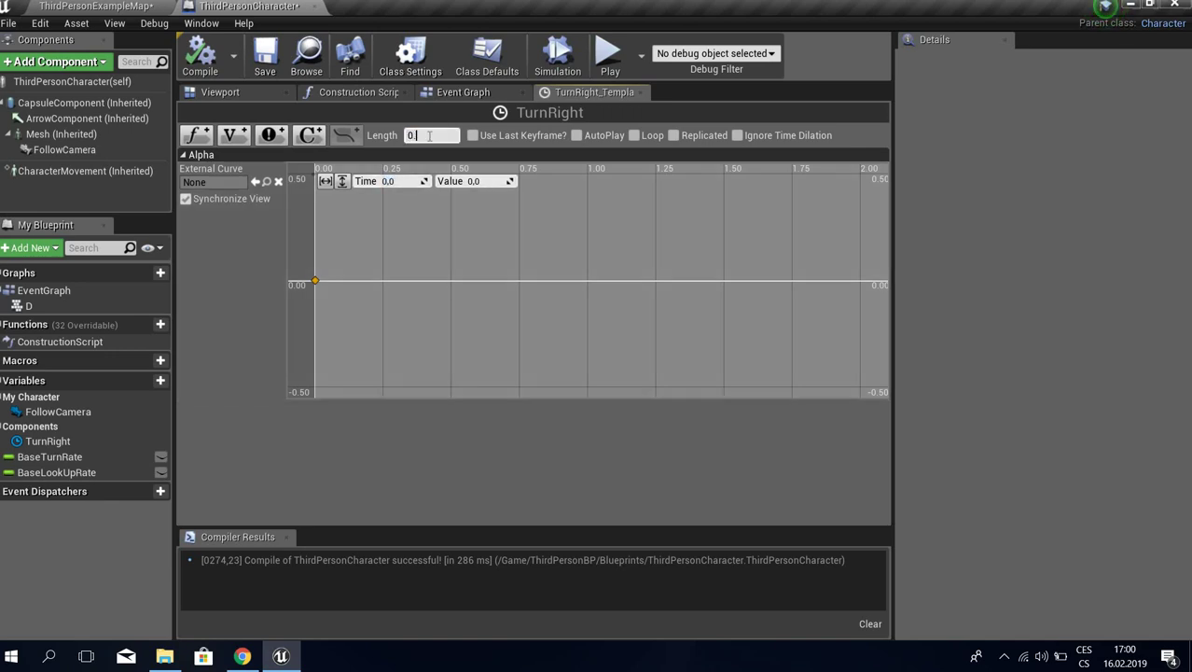
key(Return)
- Add a second Alpha key at time 0.3 with value 1, compile, and fit the curve to the view
click(327, 181)
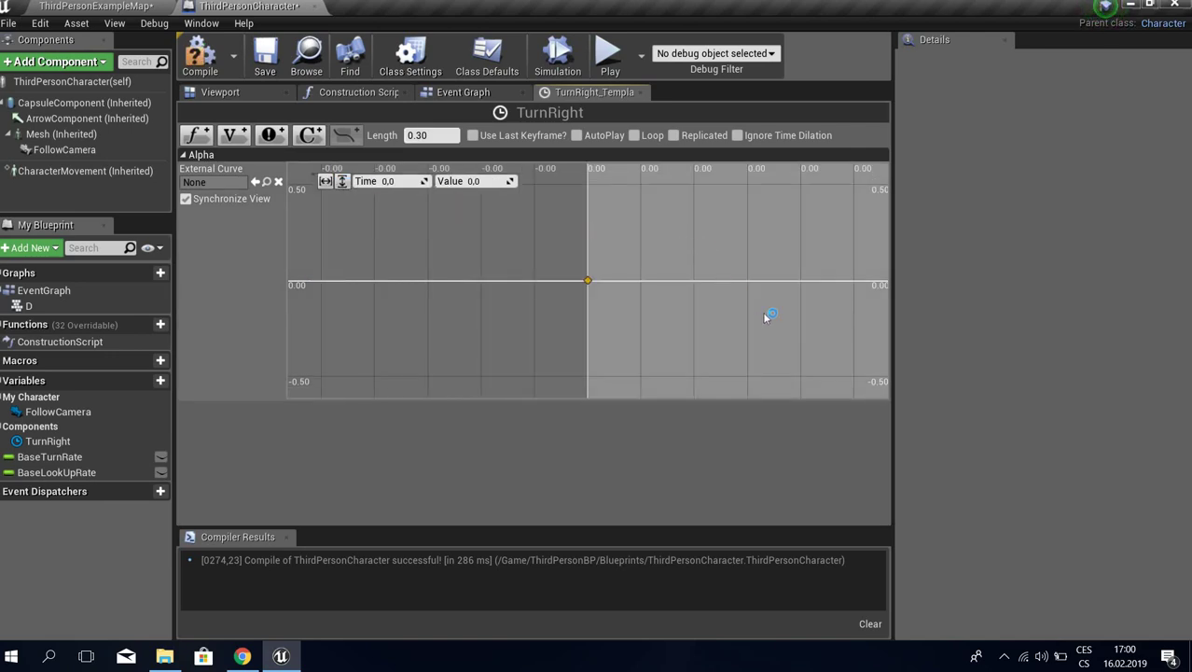
right_click(719, 280)
click(756, 297)
click(200, 54)
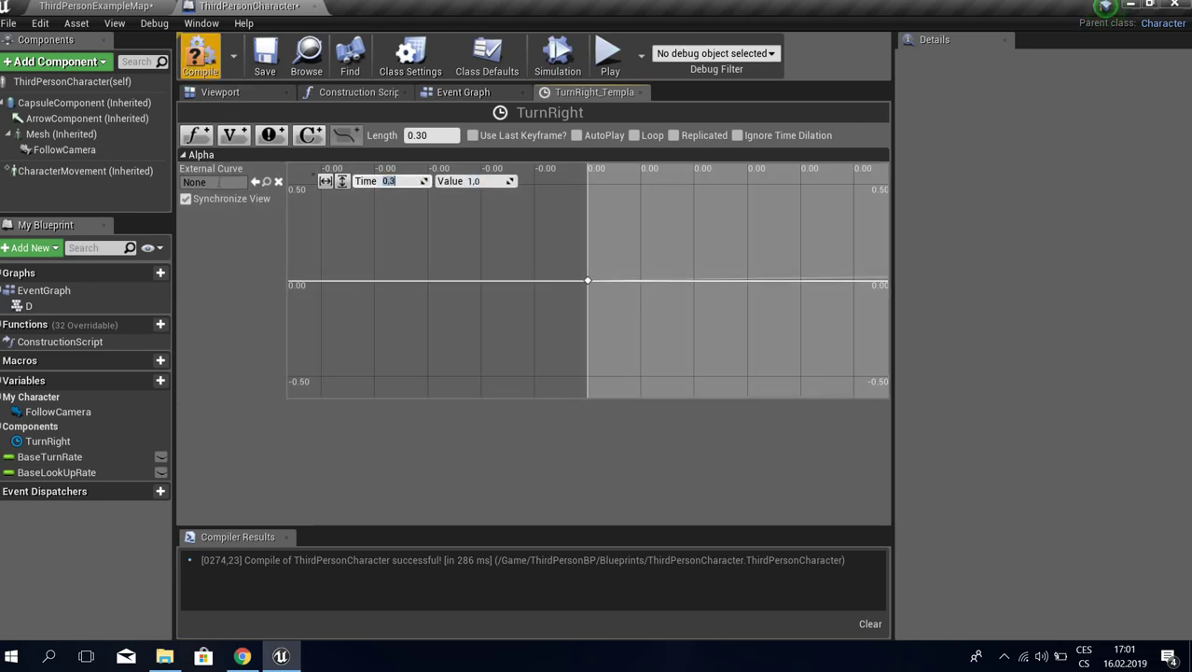
click(325, 181)
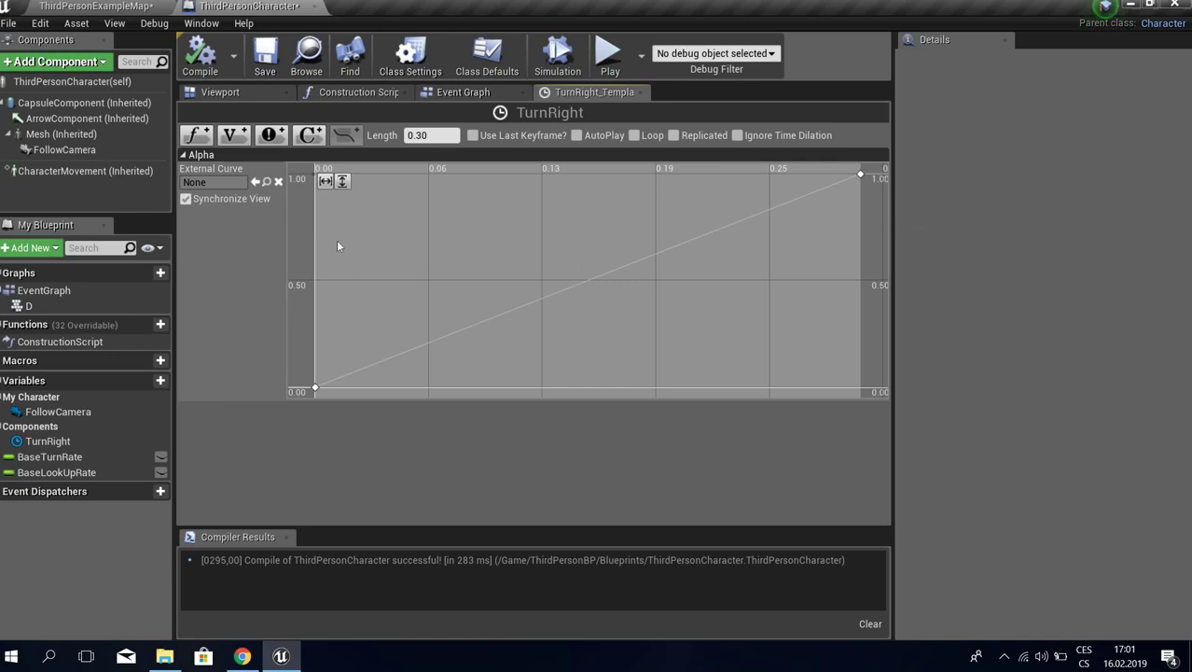
right_click(383, 239)
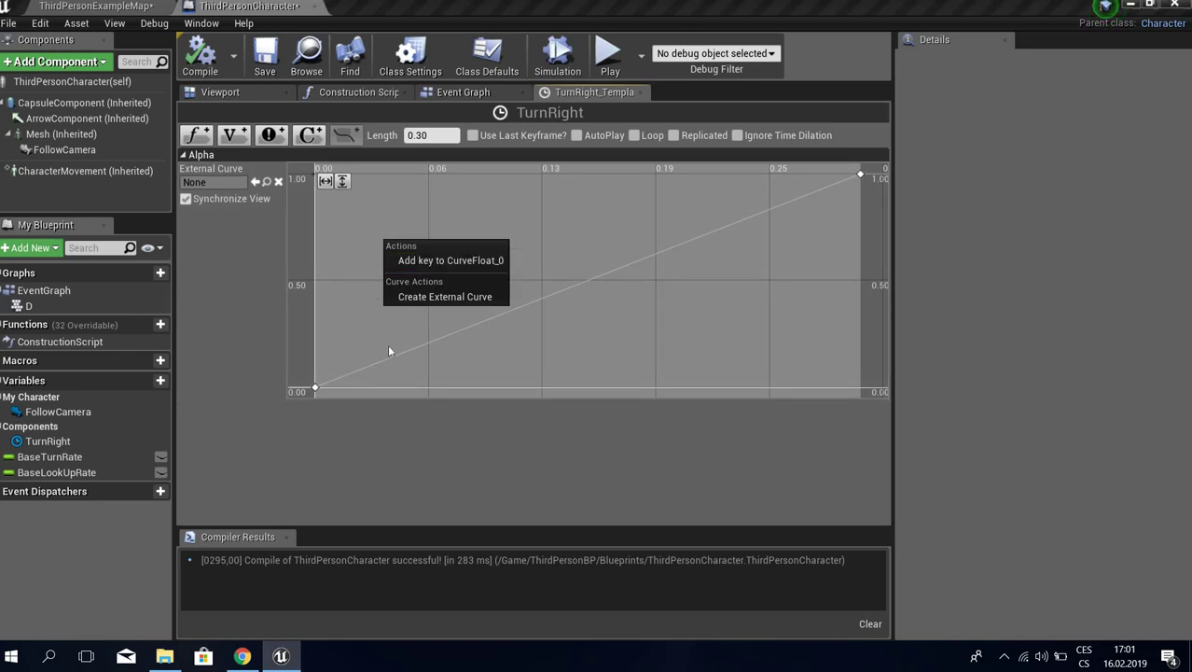
right_click(388, 346)
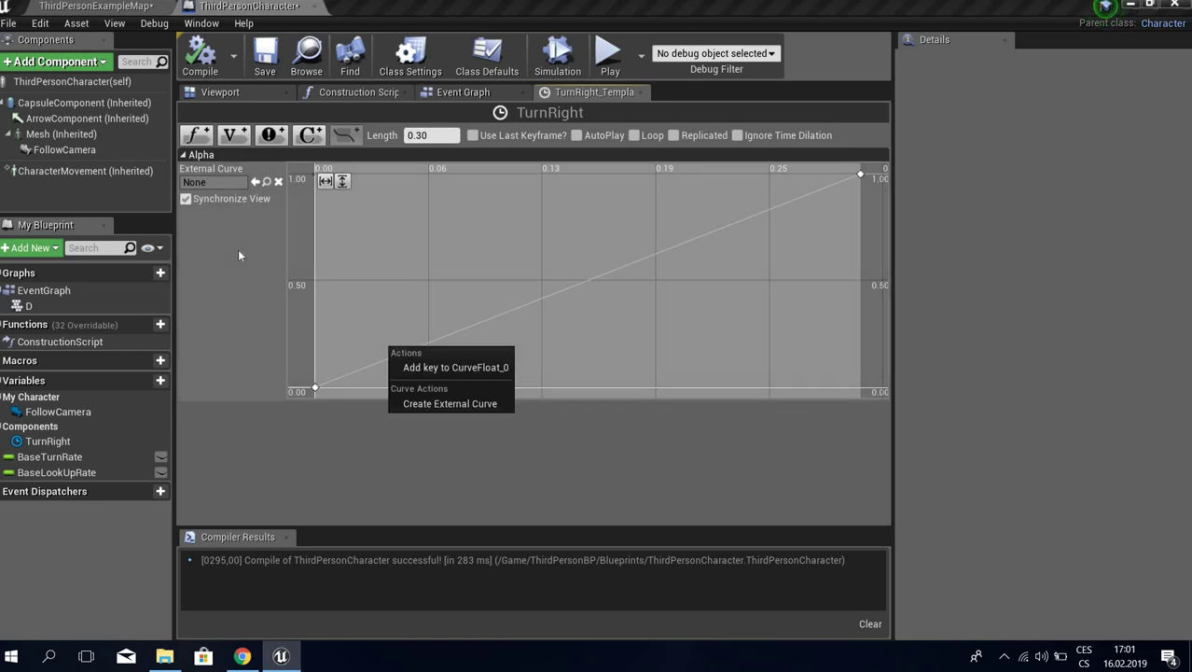
click(284, 187)
click(334, 199)
right_click(332, 200)
click(299, 163)
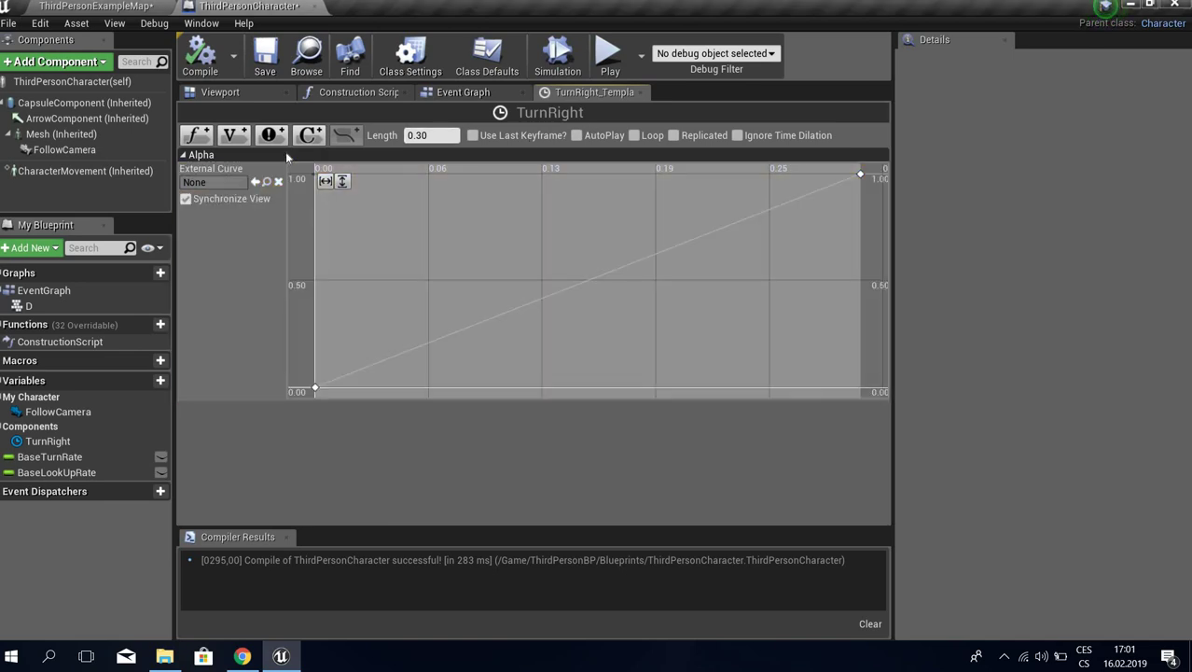
right_click(289, 155)
click(221, 283)
right_click(368, 250)
click(376, 383)
right_click(370, 371)
- Set the interpolation of the Alpha track's key at time 0 to Auto, and compile the blueprint
click(315, 388)
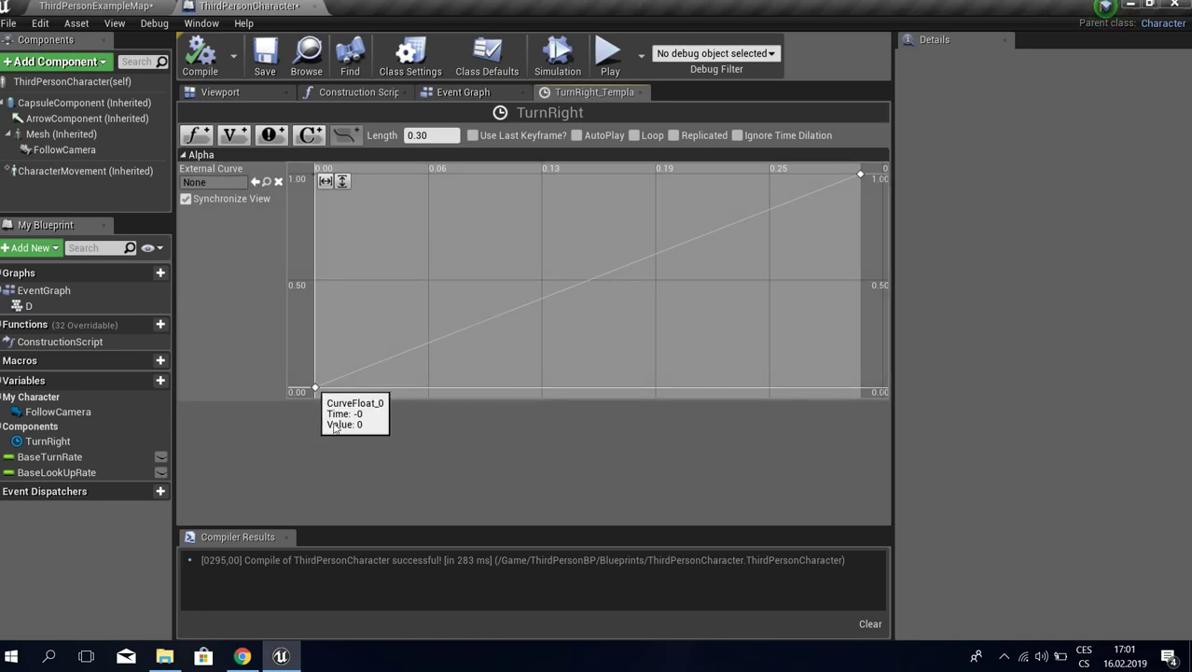
right_click(316, 388)
click(327, 408)
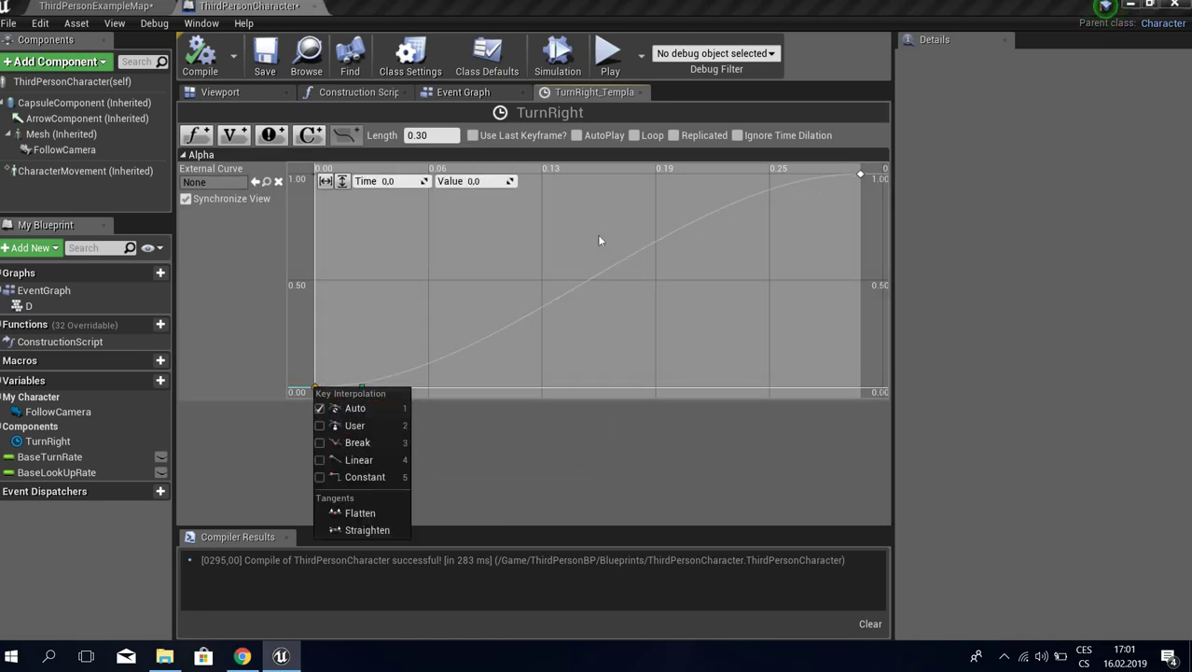
right_drag(494, 304, 340, 353)
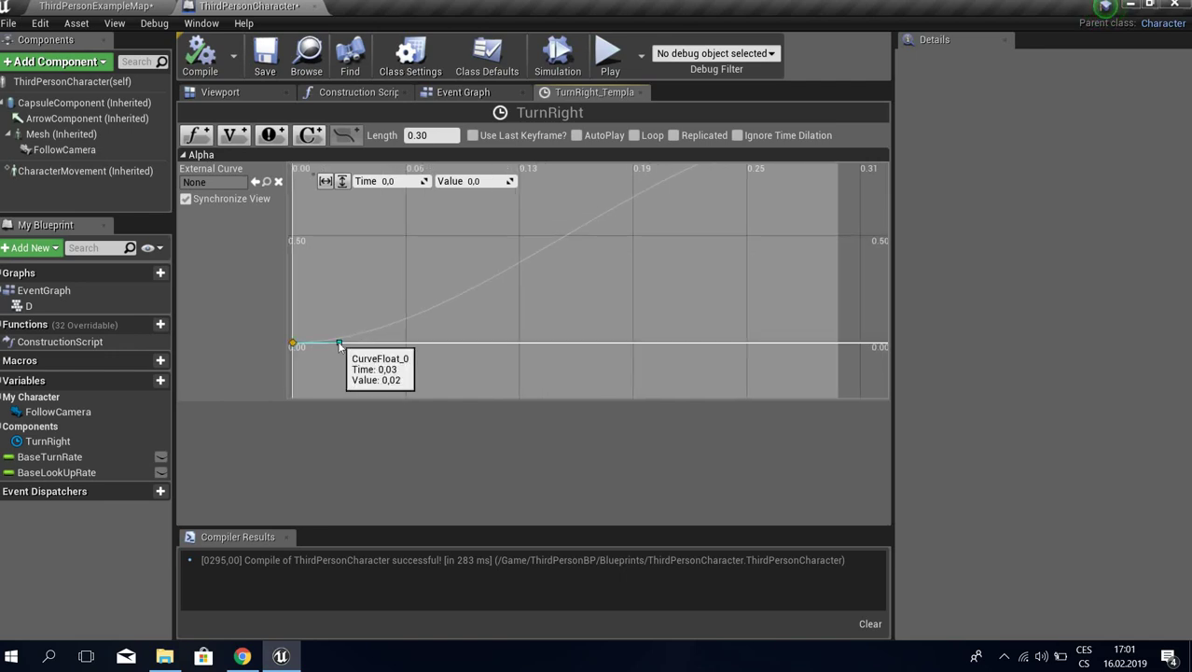
right_drag(386, 397, 649, 323)
scroll(560, 299, down, 1)
right_drag(515, 283, 592, 315)
scroll(643, 293, down, 2)
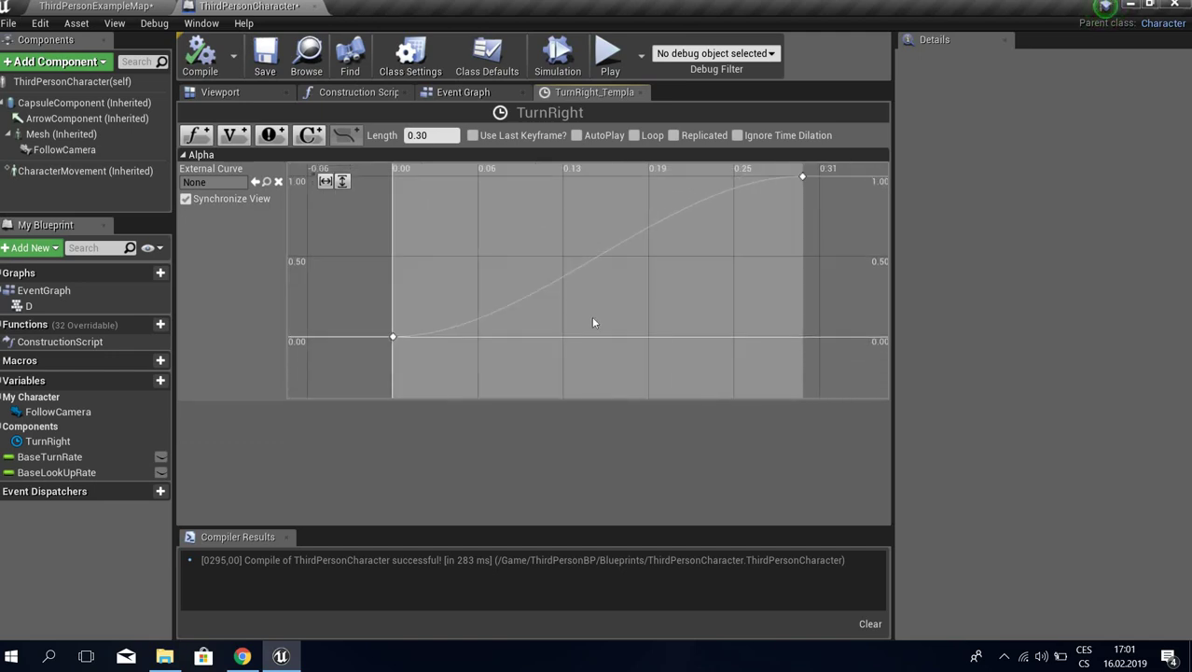
right_drag(365, 356, 317, 372)
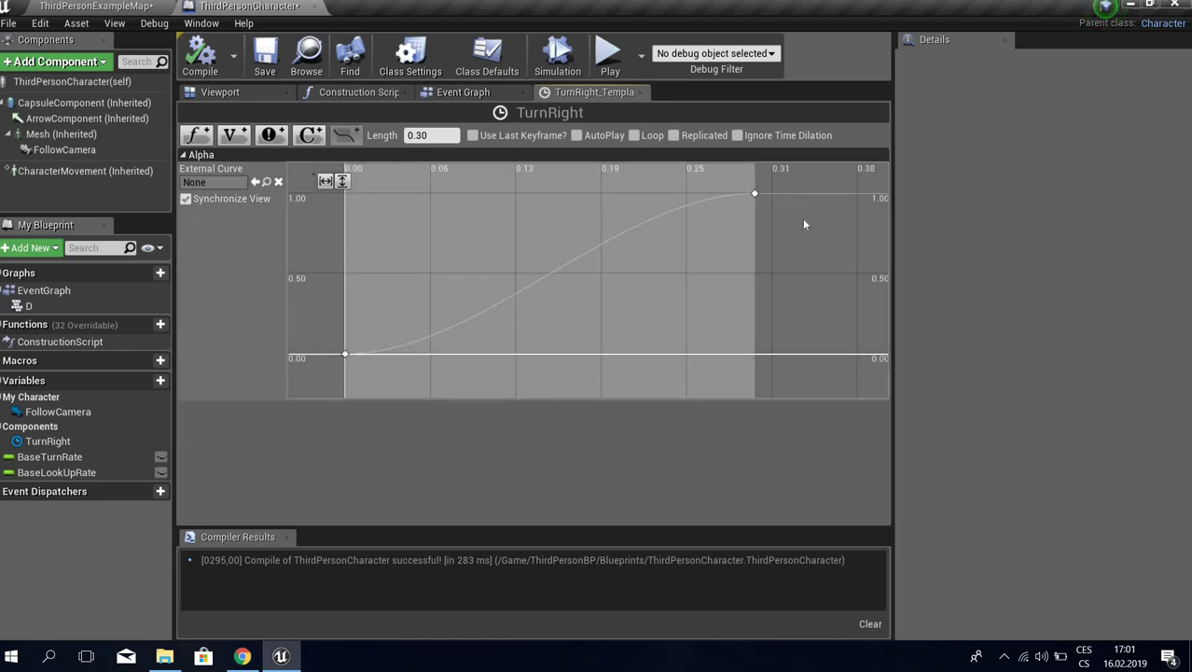
click(207, 58)
- In the Event Graph, add a SetActorRotation node driven by TurnRight's Update output and place it well away from the timeline node
click(485, 93)
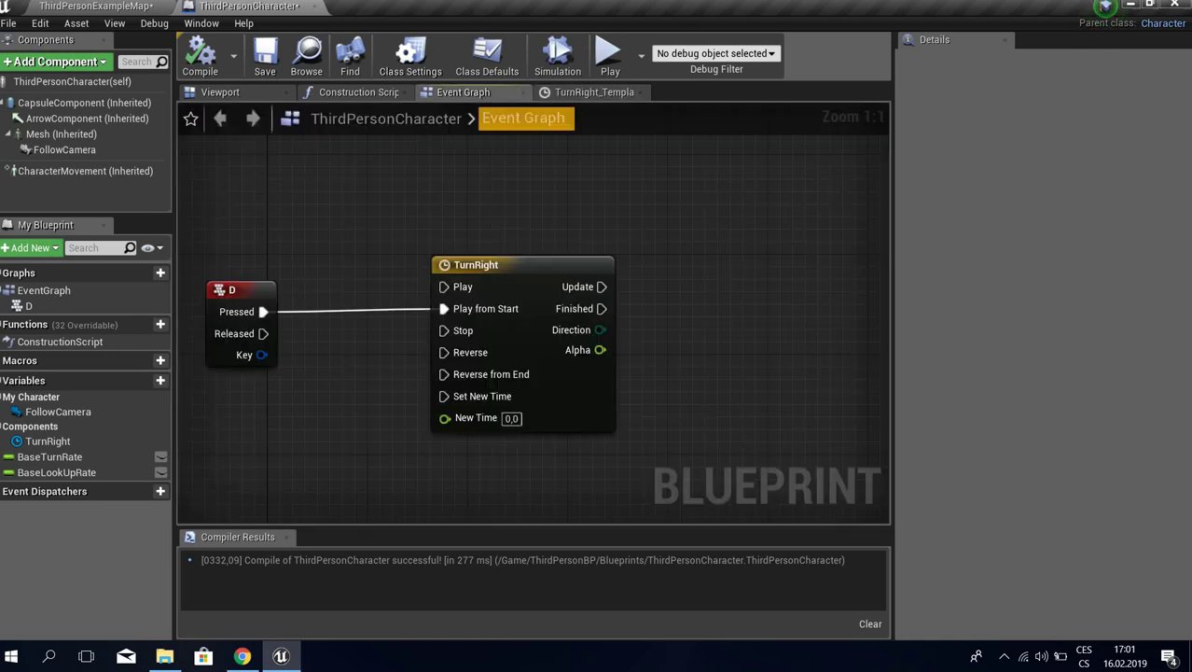
right_drag(561, 276, 471, 244)
right_drag(509, 316, 546, 266)
drag(607, 260, 607, 259)
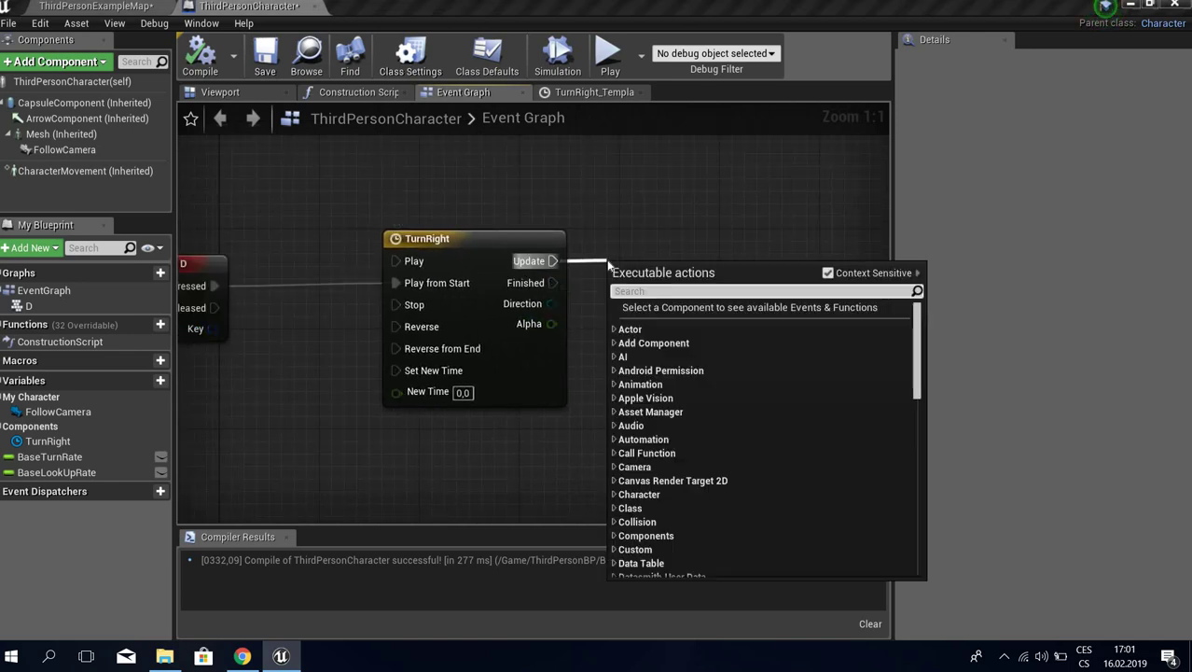
text(set)
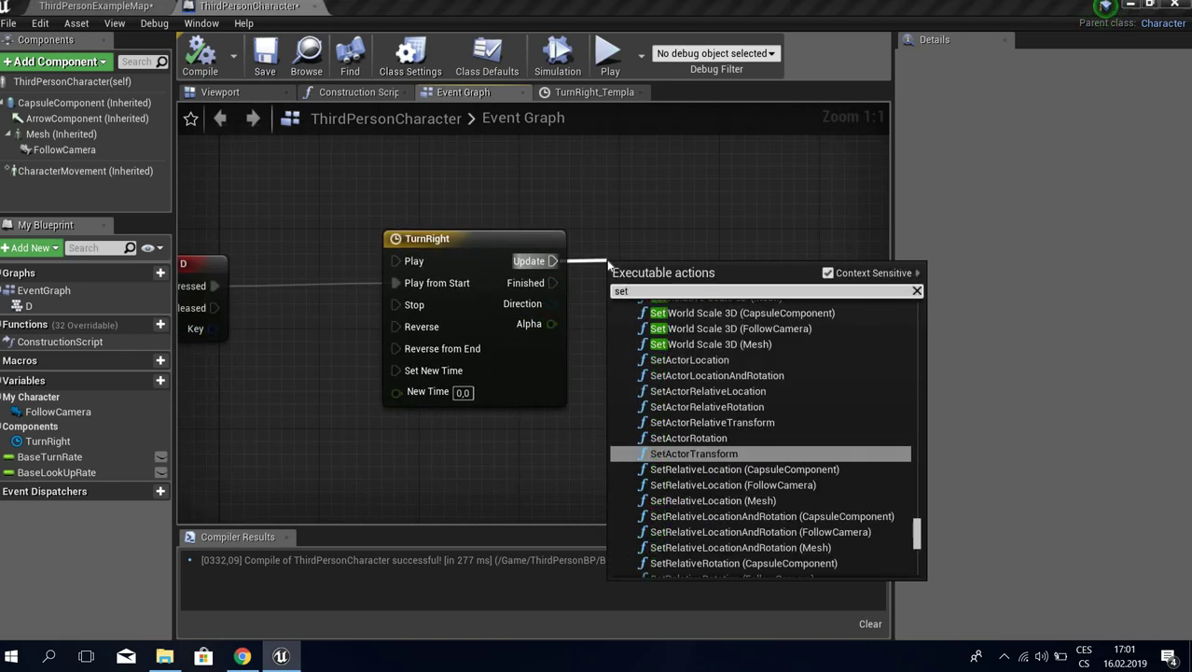
text( actor)
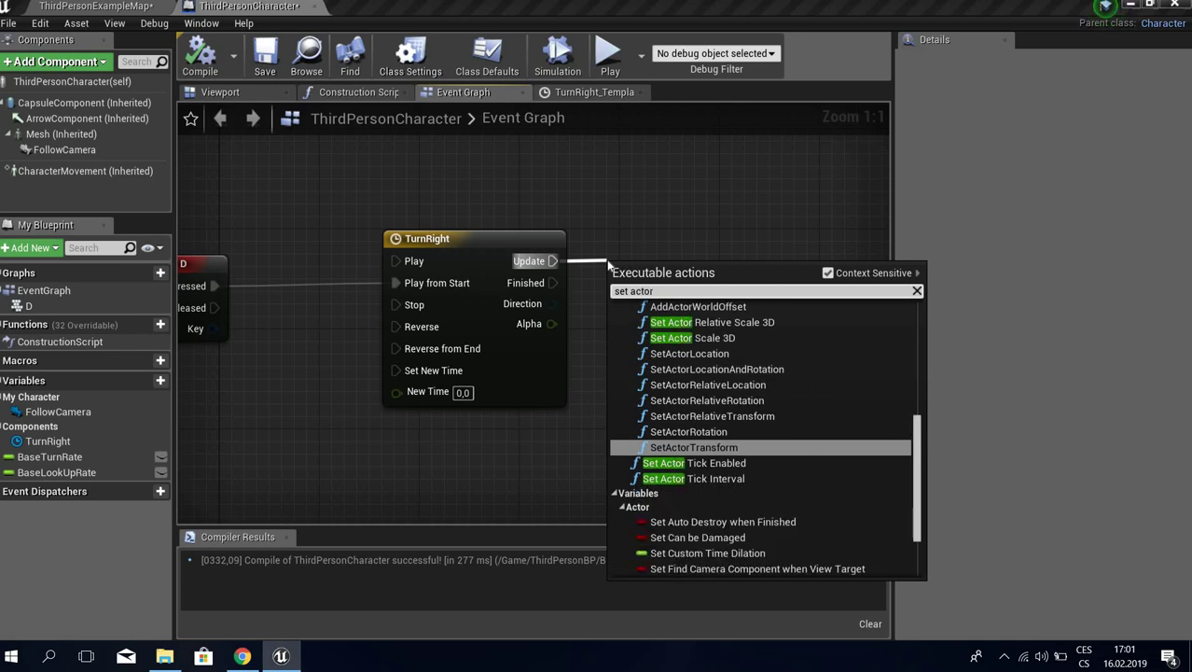
text( rota)
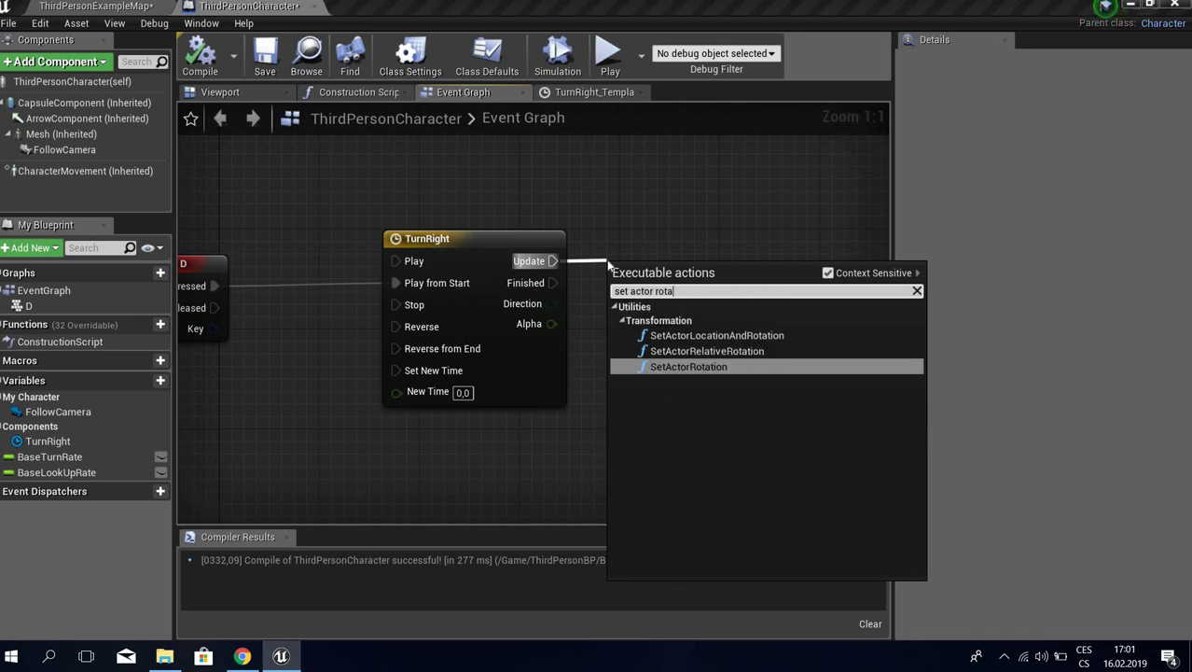
key(Return)
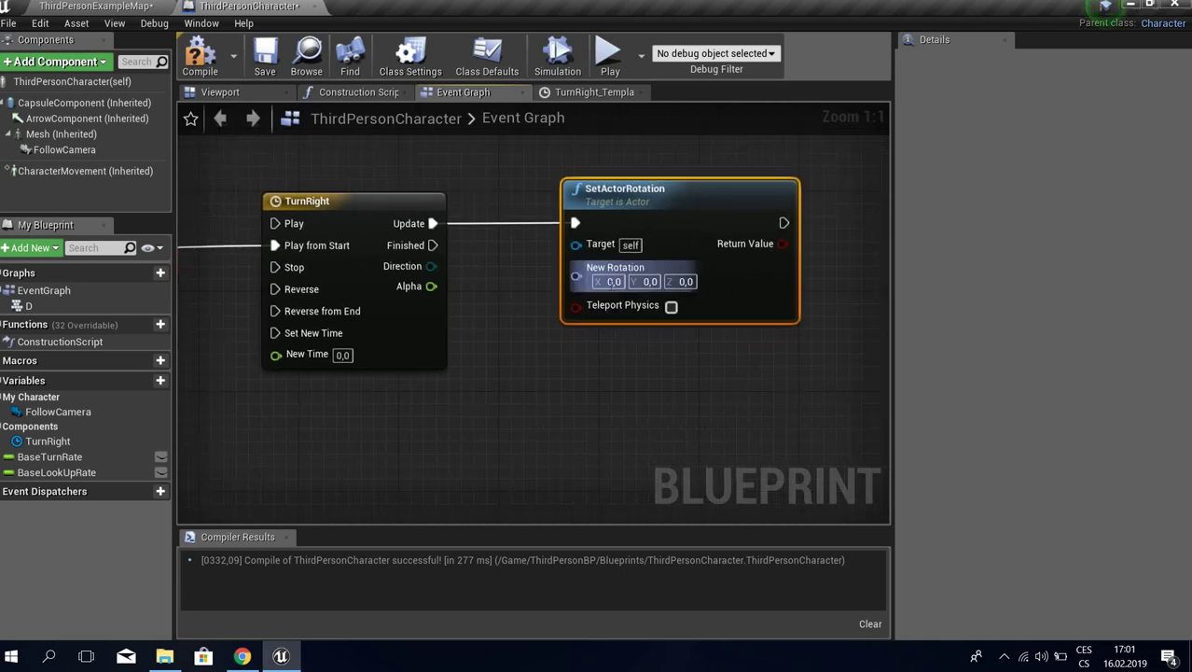
drag(597, 224, 748, 224)
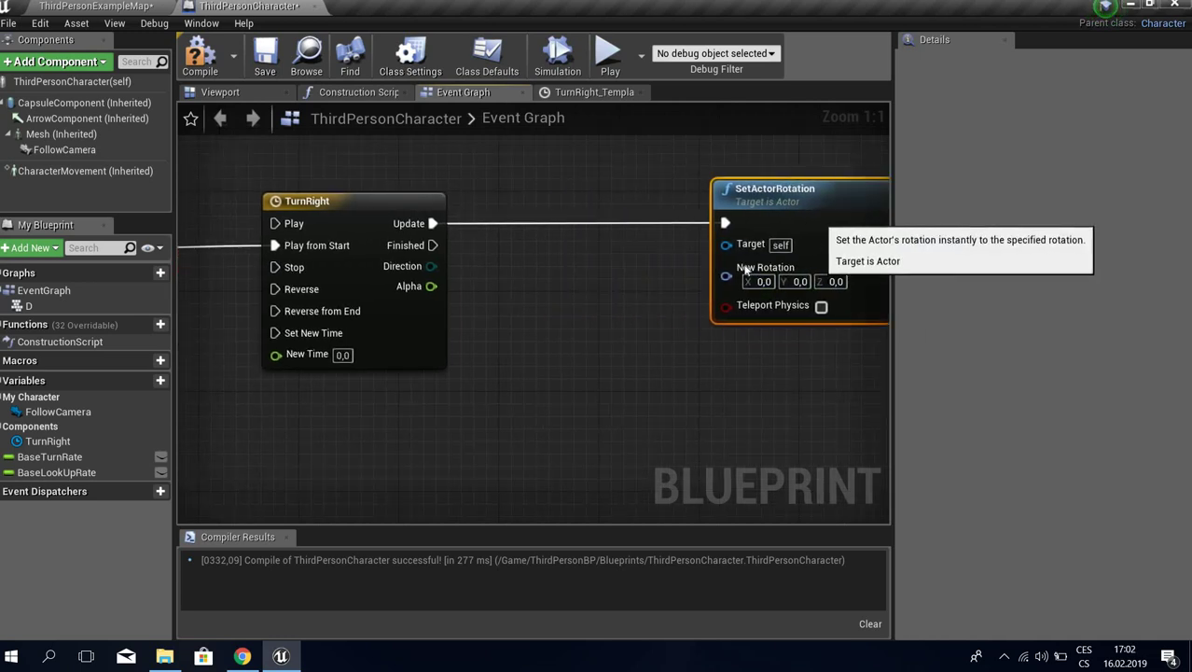
- Feed SetActorRotation's New Rotation from a new Lerp (Rotator) node and place it between the timeline and rotation nodes
drag(725, 276, 640, 358)
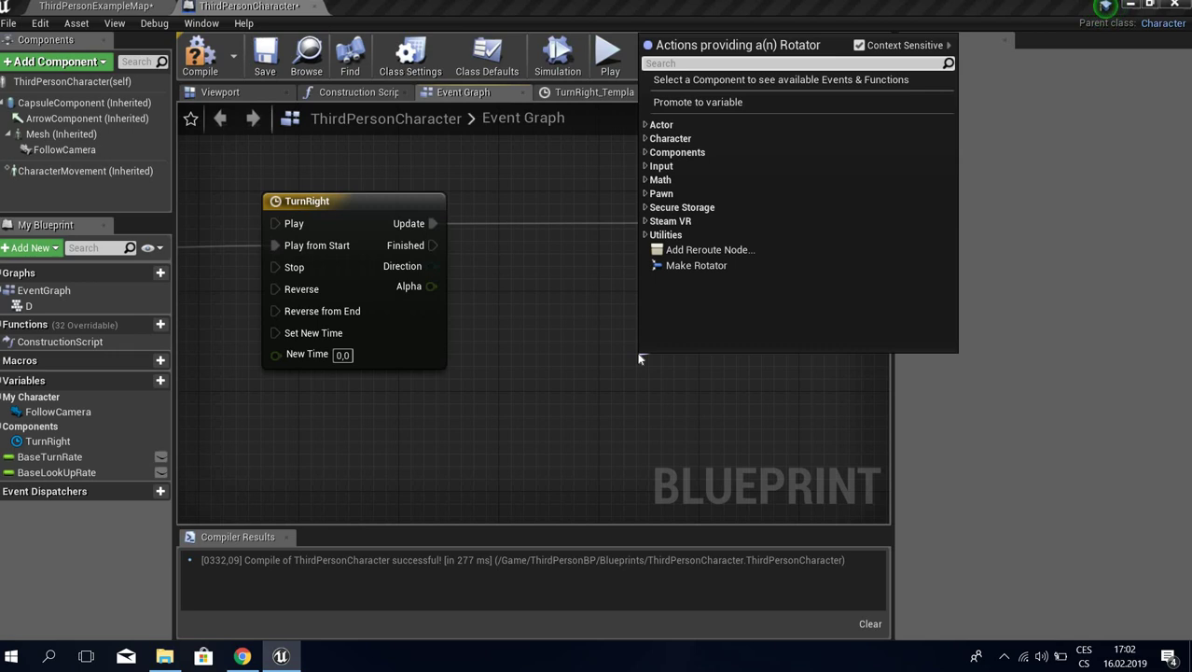
text(le)
key(Return)
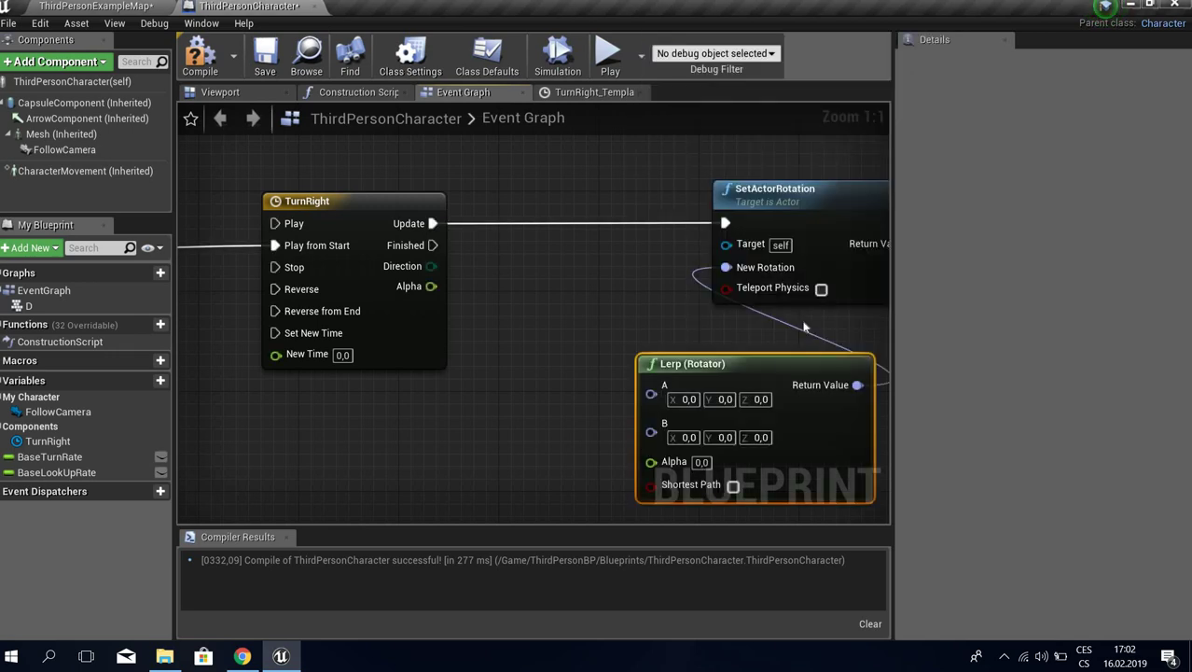
drag(724, 371, 574, 346)
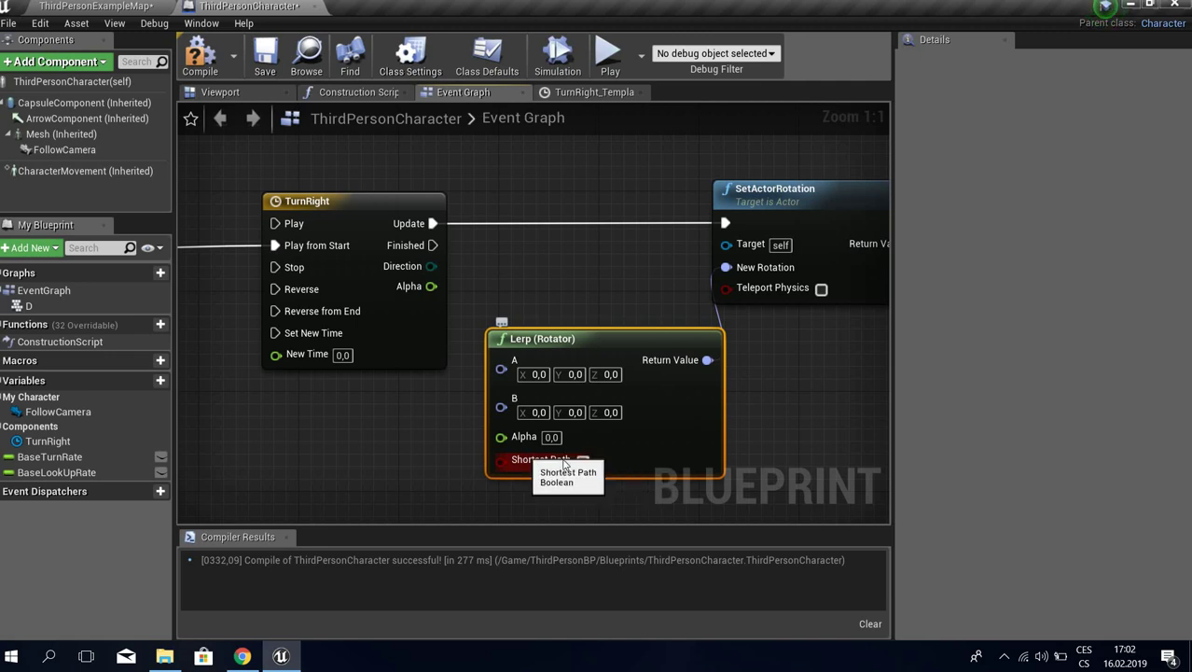
- Enable Shortest Path on the Lerp node, connect TurnRight's Alpha output to its Alpha input, and shift SetActorRotation slightly for spacing
click(583, 461)
drag(501, 437, 407, 290)
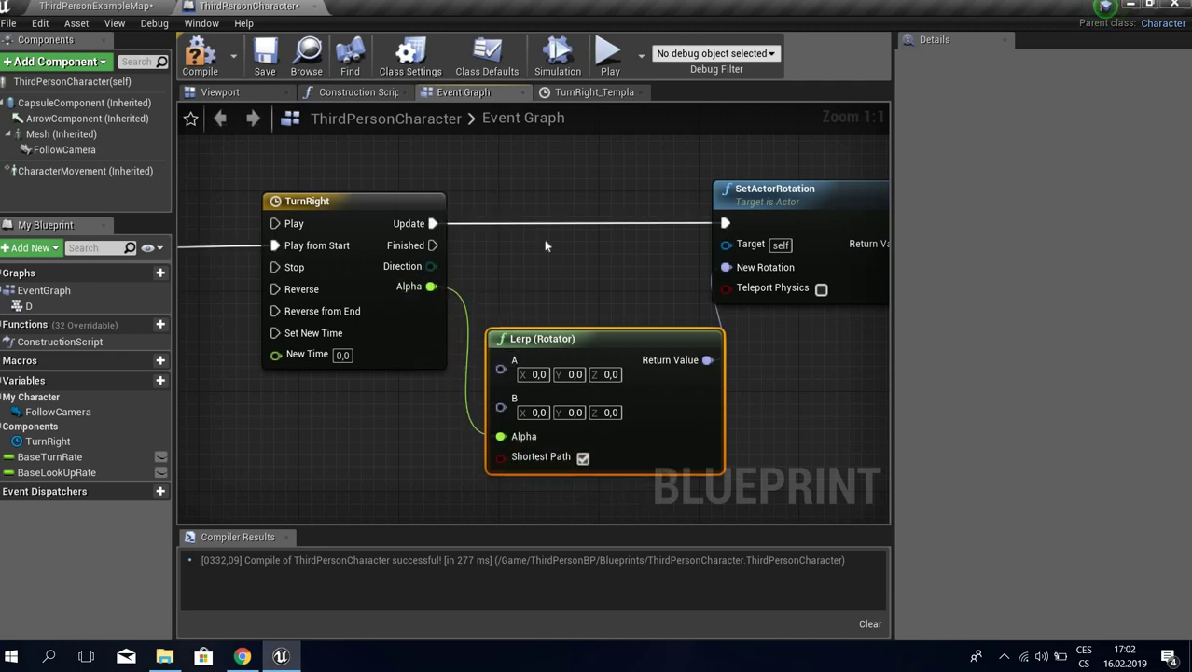
drag(822, 220, 847, 218)
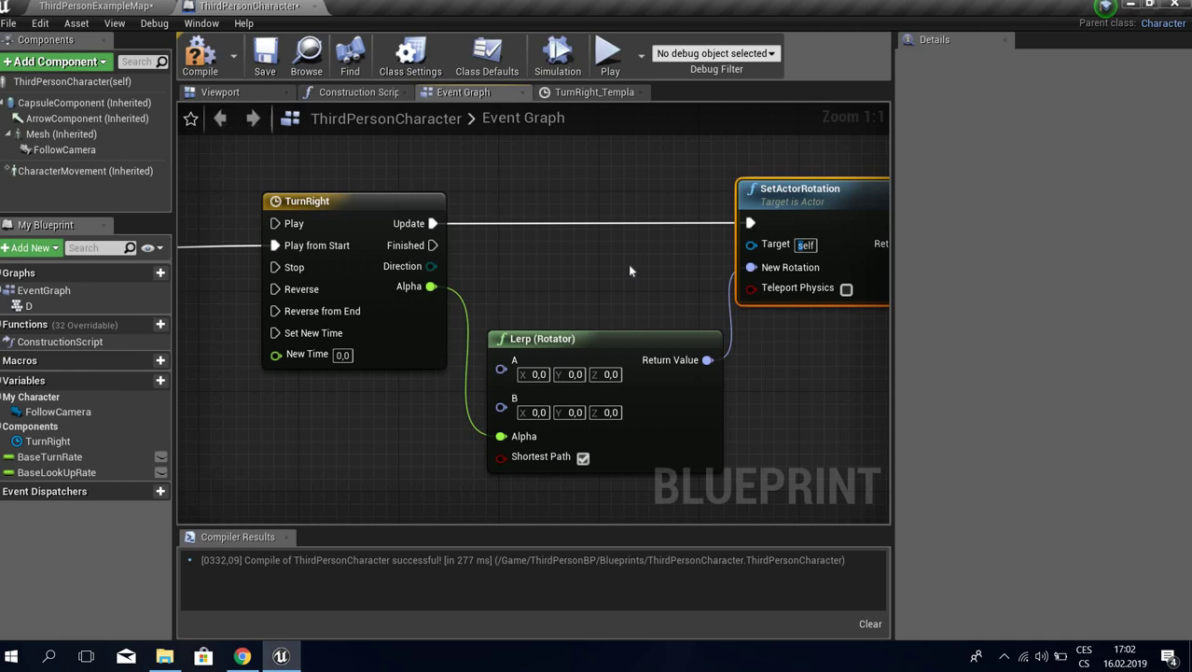
right_drag(699, 328, 614, 413)
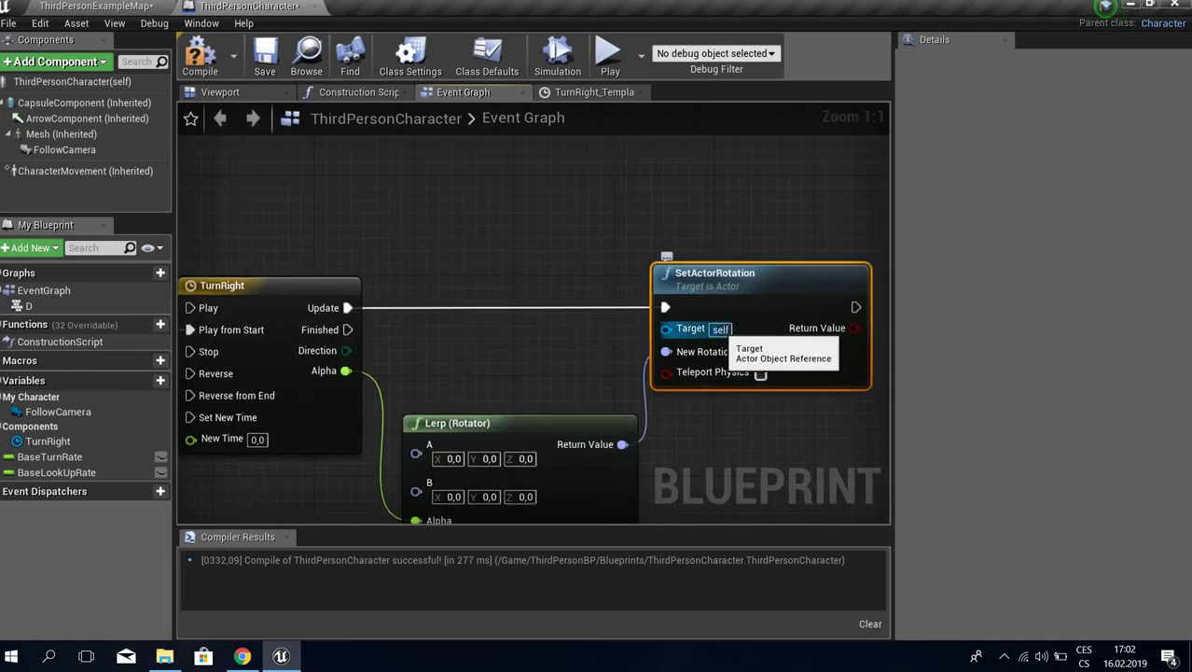
click(640, 245)
right_drag(522, 345, 567, 267)
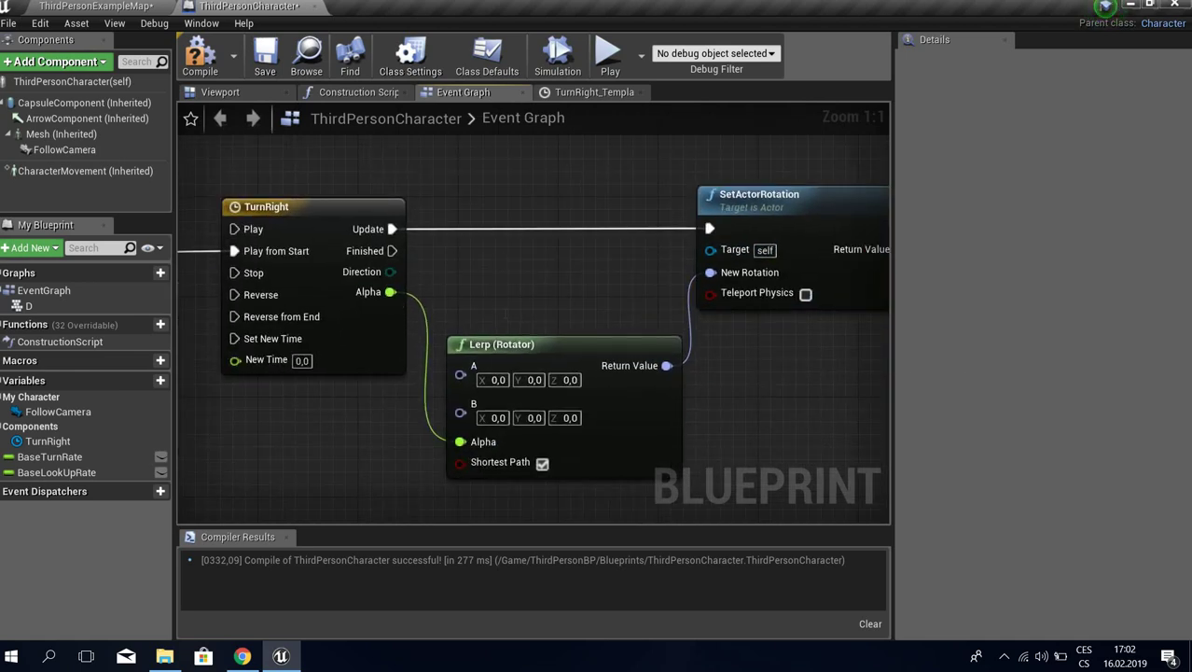
right_drag(504, 314, 506, 246)
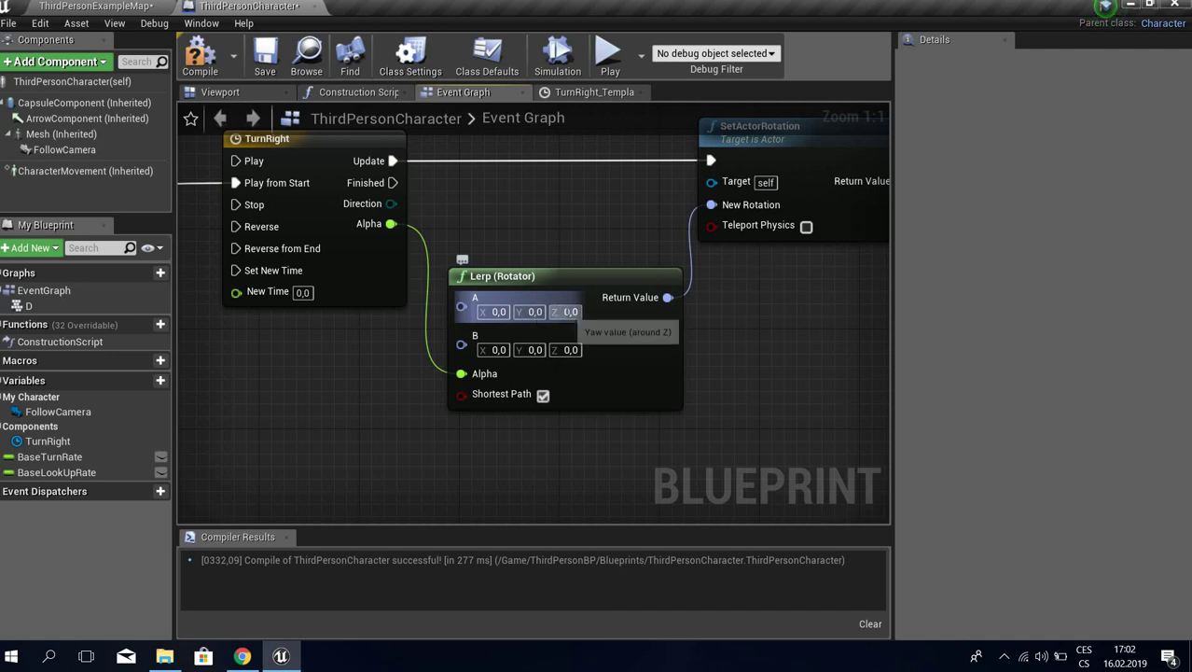
- In the ThirdPersonExampleMap level, place a cube in front of the character, scale it to 2.25 along Y, and move it to X -550
click(101, 8)
right_drag(353, 262, 541, 275)
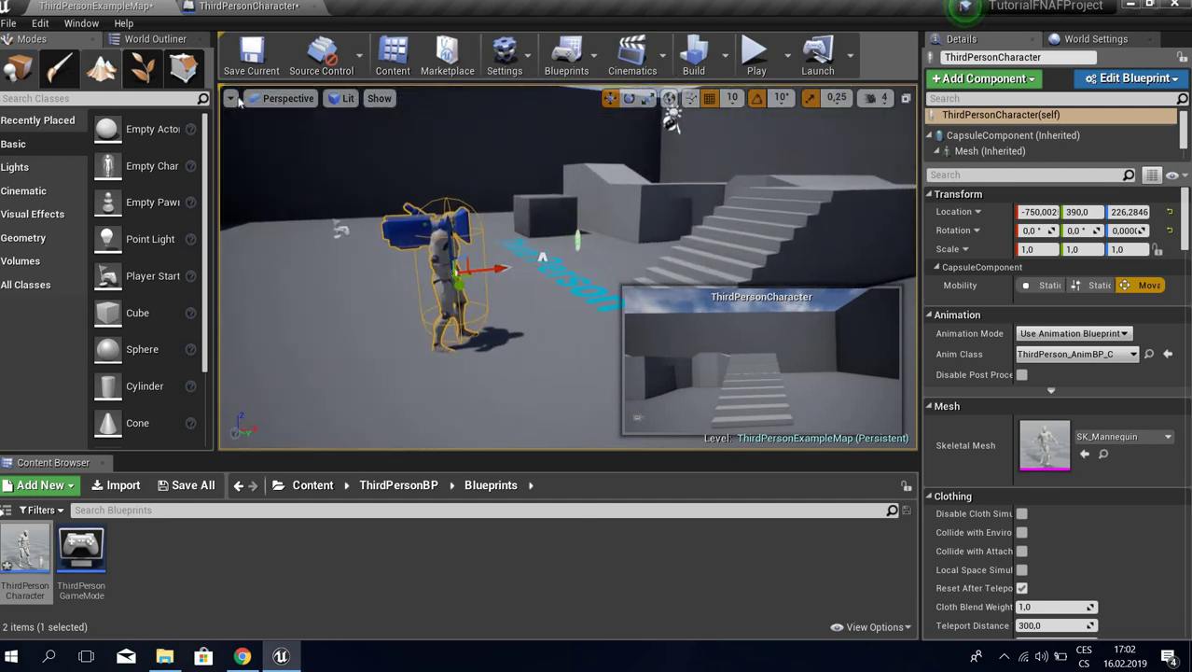
drag(137, 313, 571, 279)
key(r)
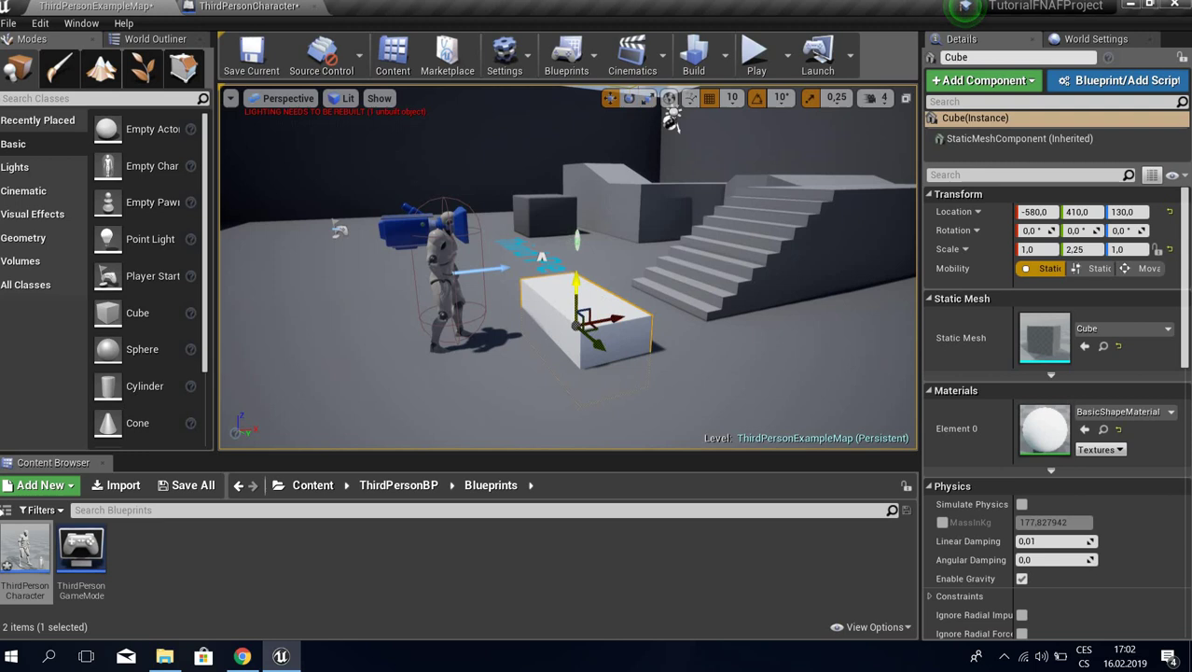
drag(610, 319, 634, 314)
click(645, 297)
- Scale the cube in front of the character to 1.5 along Z and raise it to Z 140
click(450, 266)
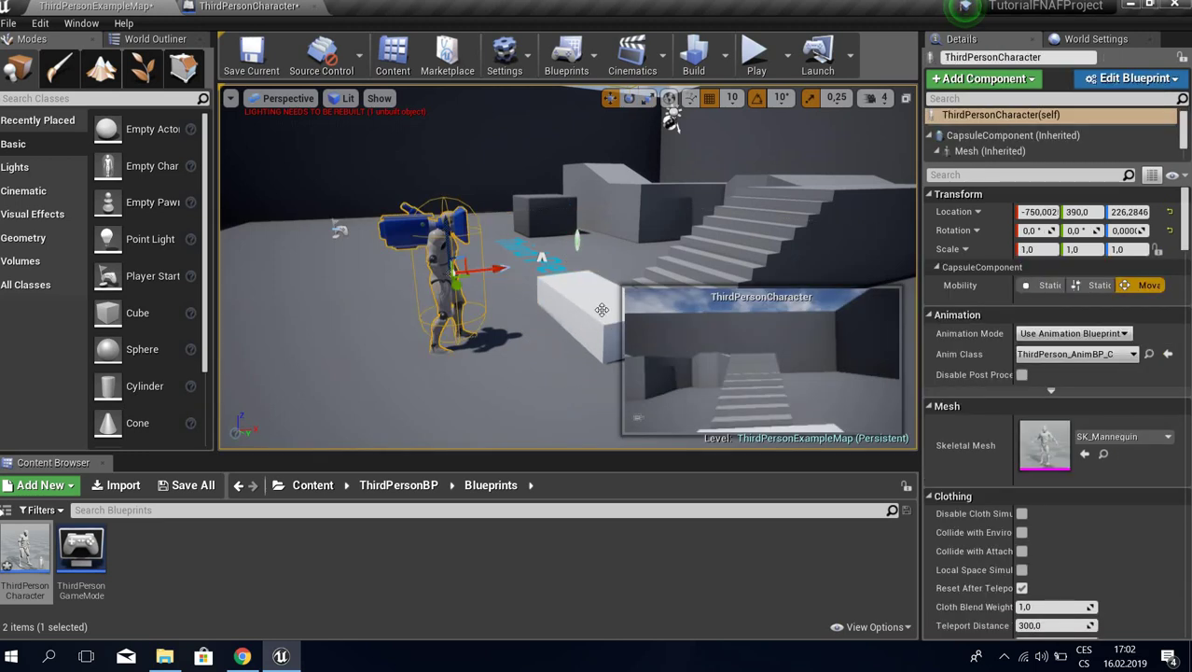
click(602, 309)
key(w)
mouse_move(594, 279)
mouse_down()
mouse_move(594, 258)
mouse_move(598, 271)
mouse_up()
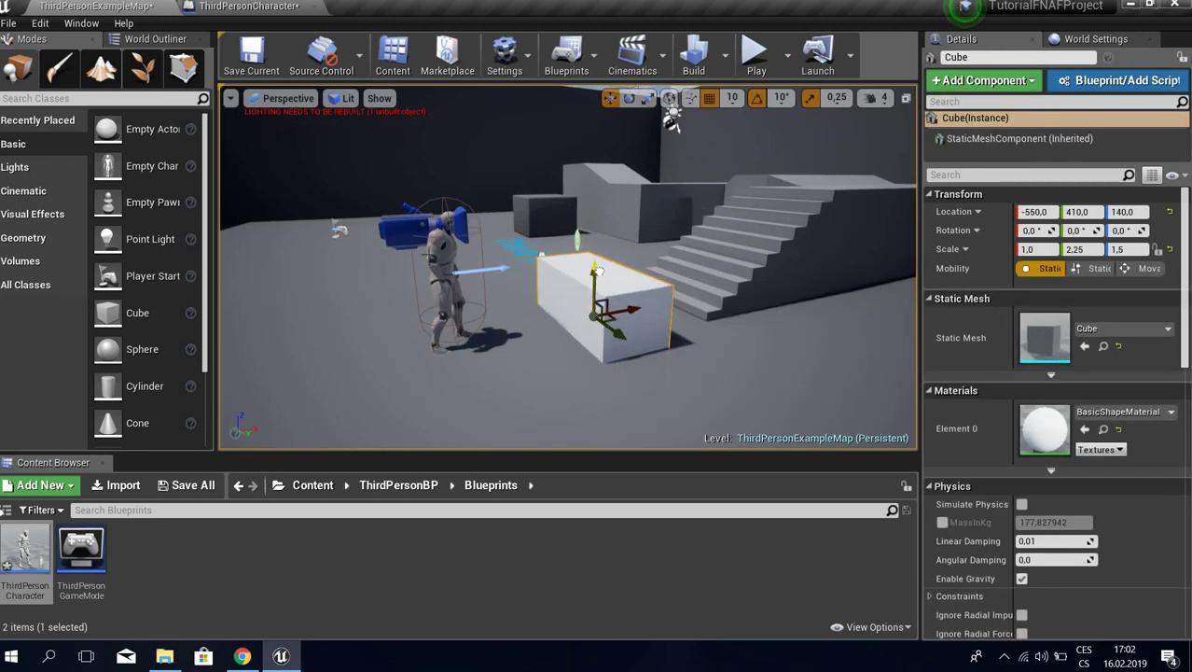
- Place a second cube on the character's right side, at about X -820, Y 700, Z 240
click(443, 261)
right_drag(658, 242, 792, 238)
click(657, 242)
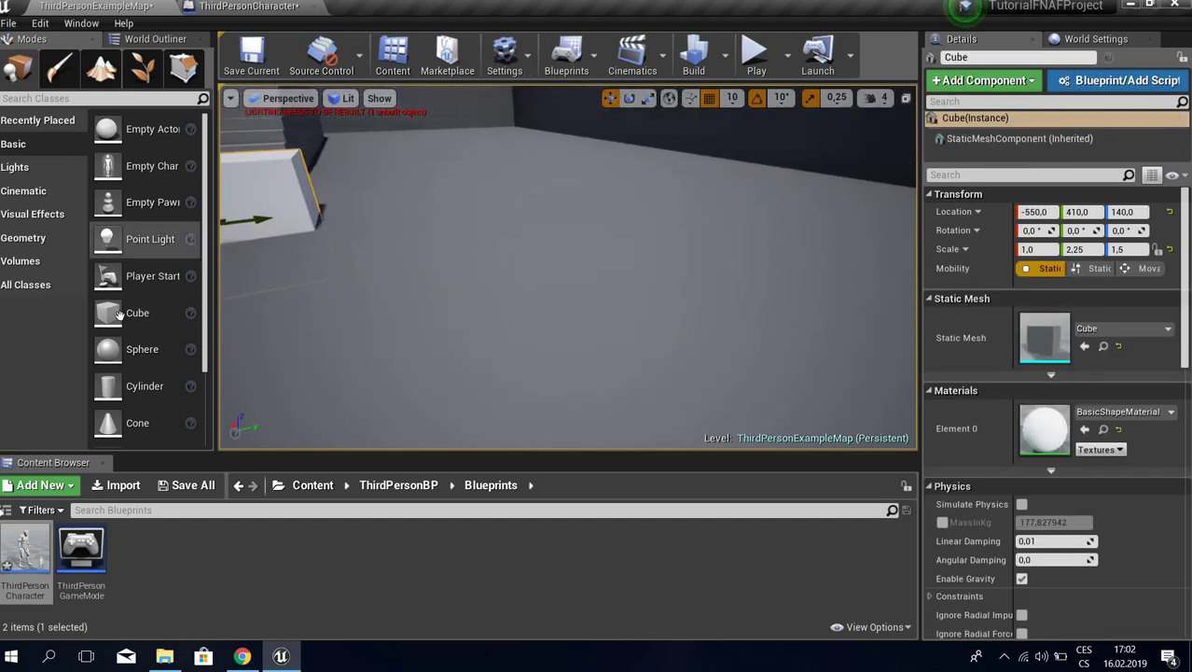
drag(119, 314, 515, 89)
right_drag(515, 280, 471, 316)
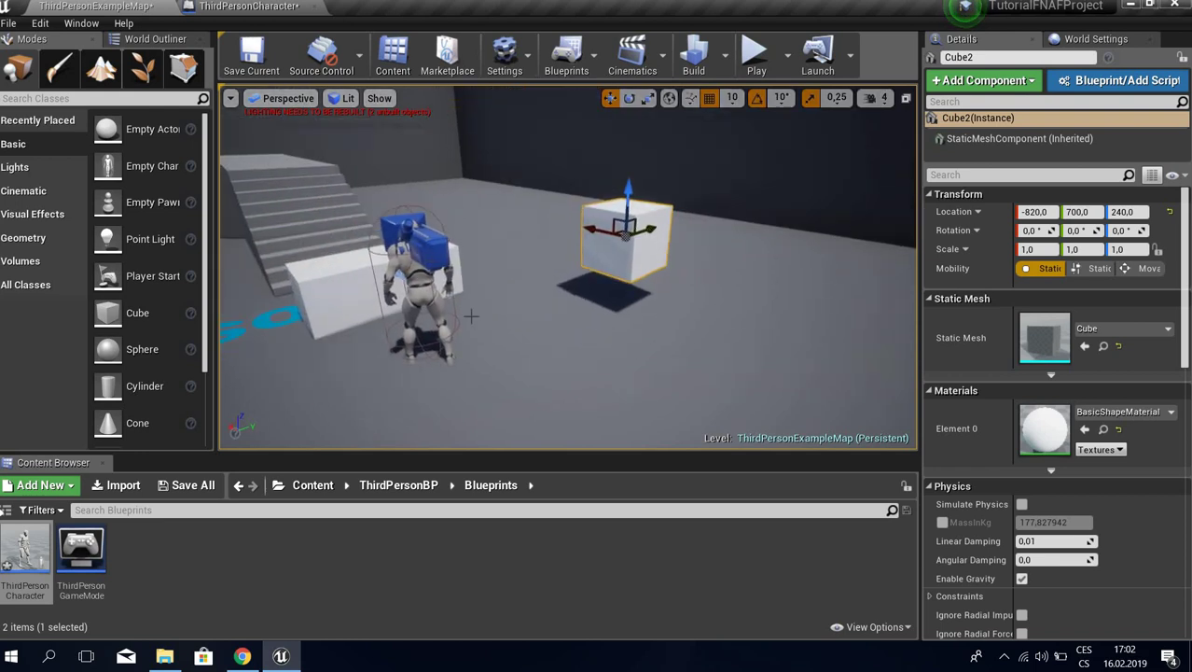
- Rotate the character 100 degrees about the Z axis to face the second cube
click(416, 318)
key(e)
drag(431, 320, 341, 316)
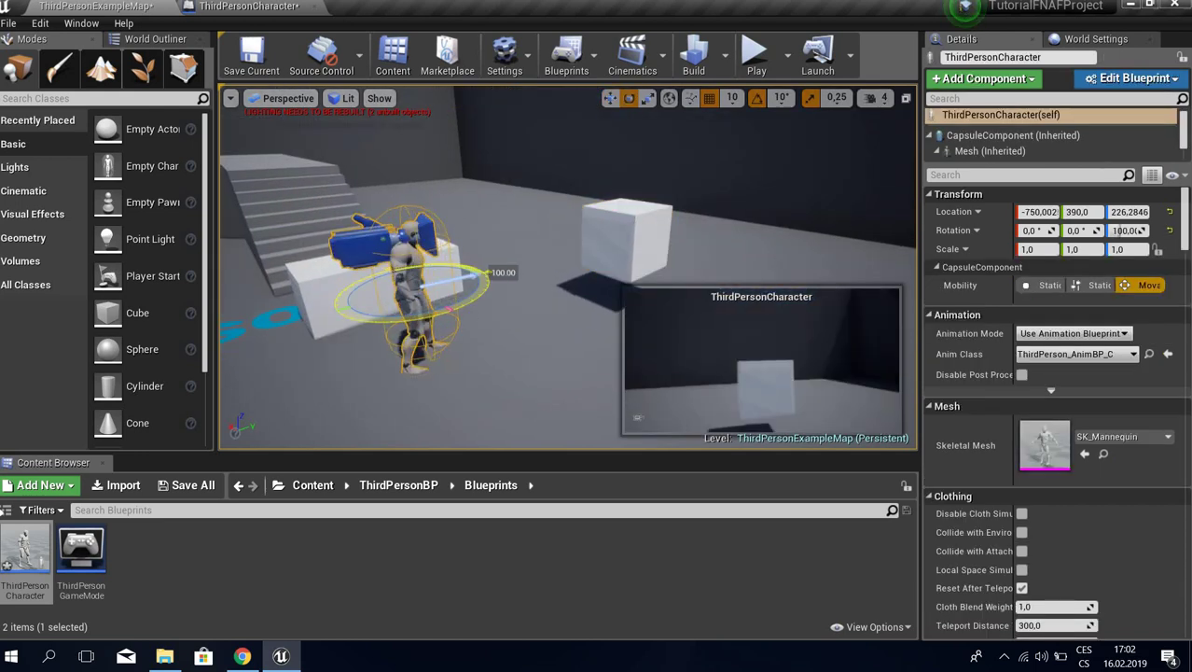
drag(487, 275, 490, 275)
- Turn off position grid snapping and tilt the character by 10 degrees
click(710, 99)
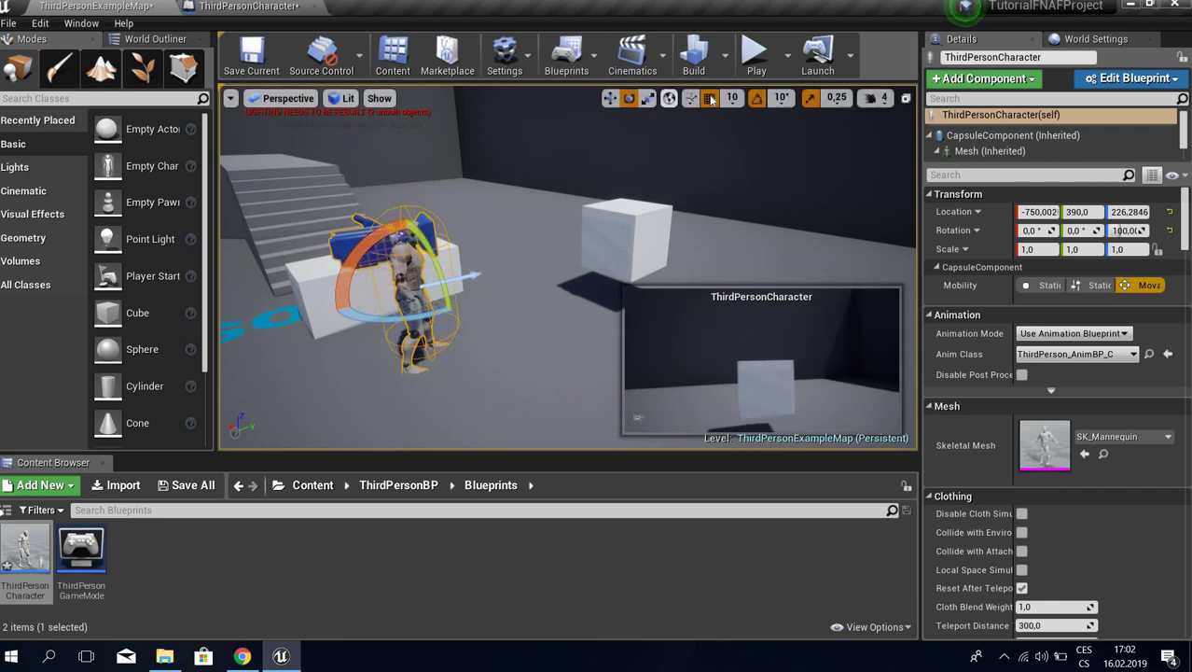
drag(364, 243, 375, 231)
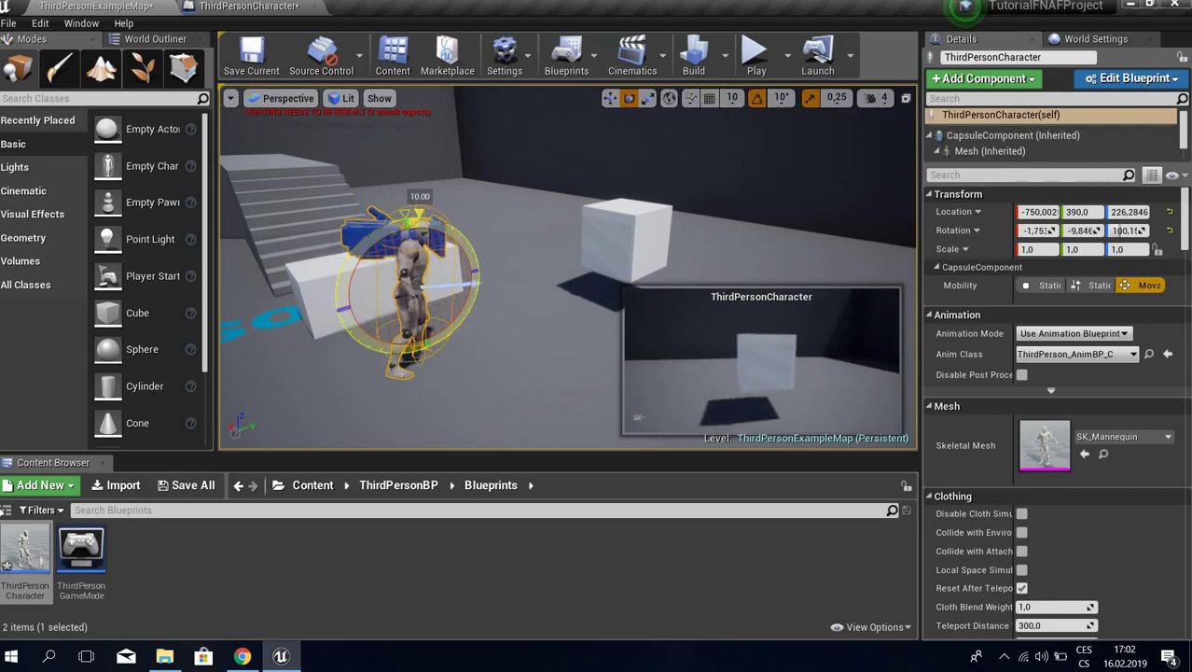
right_drag(560, 279, 401, 280)
right_drag(524, 256, 485, 260)
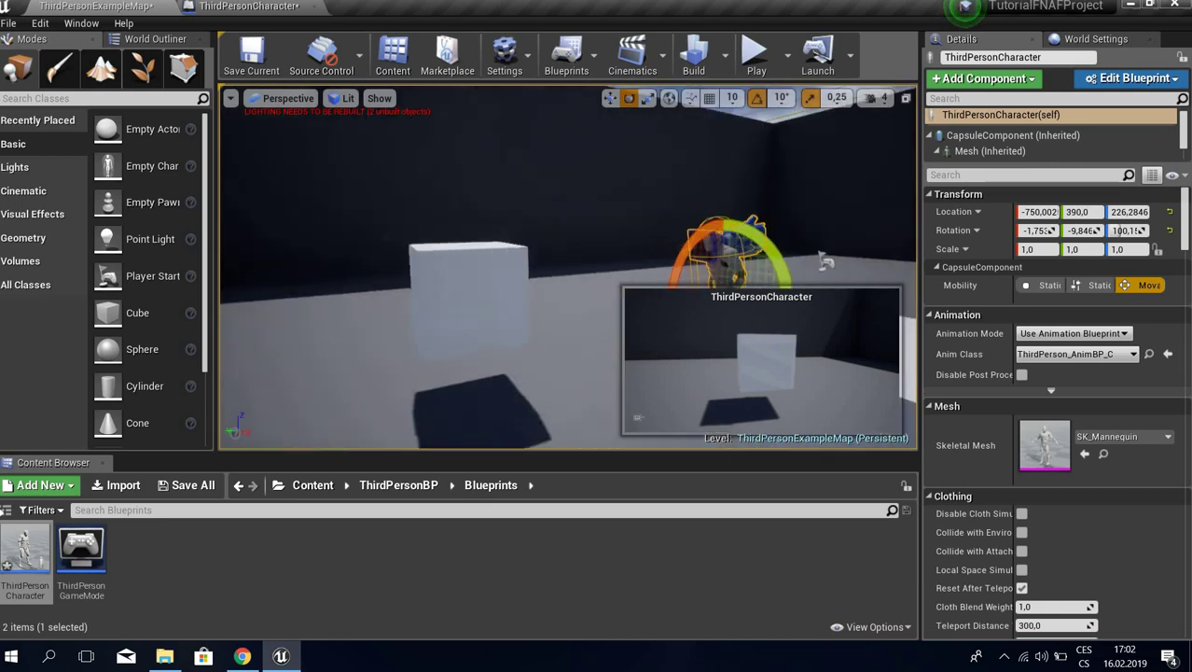
right_drag(825, 261, 243, 163)
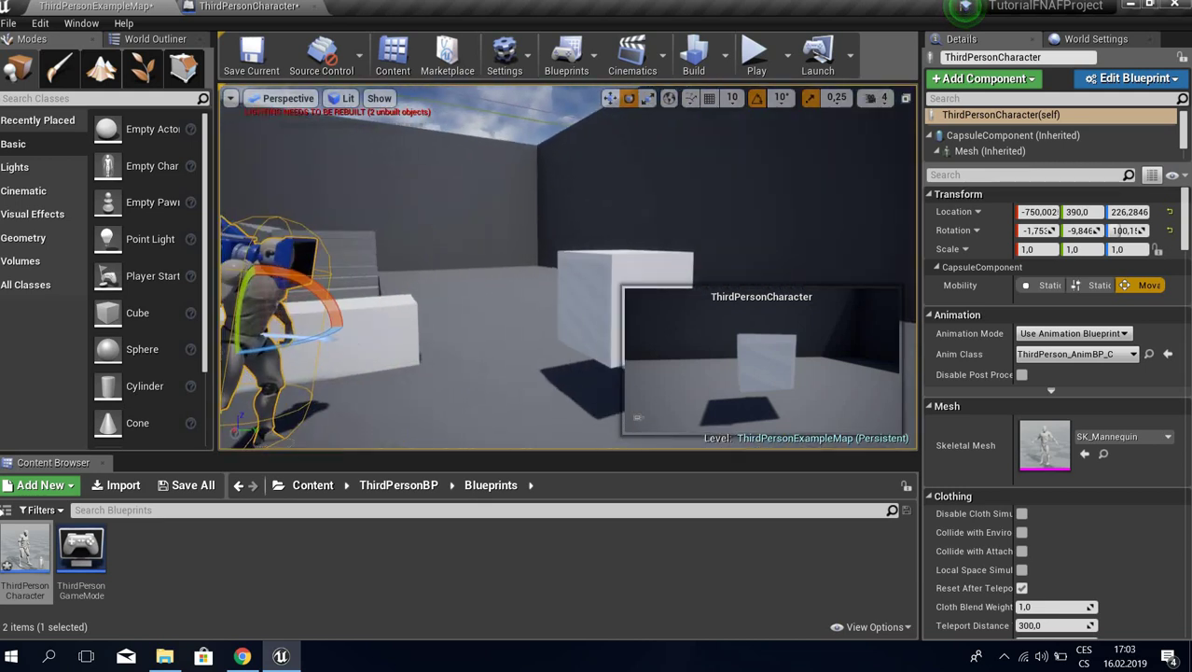
right_drag(456, 276, 648, 261)
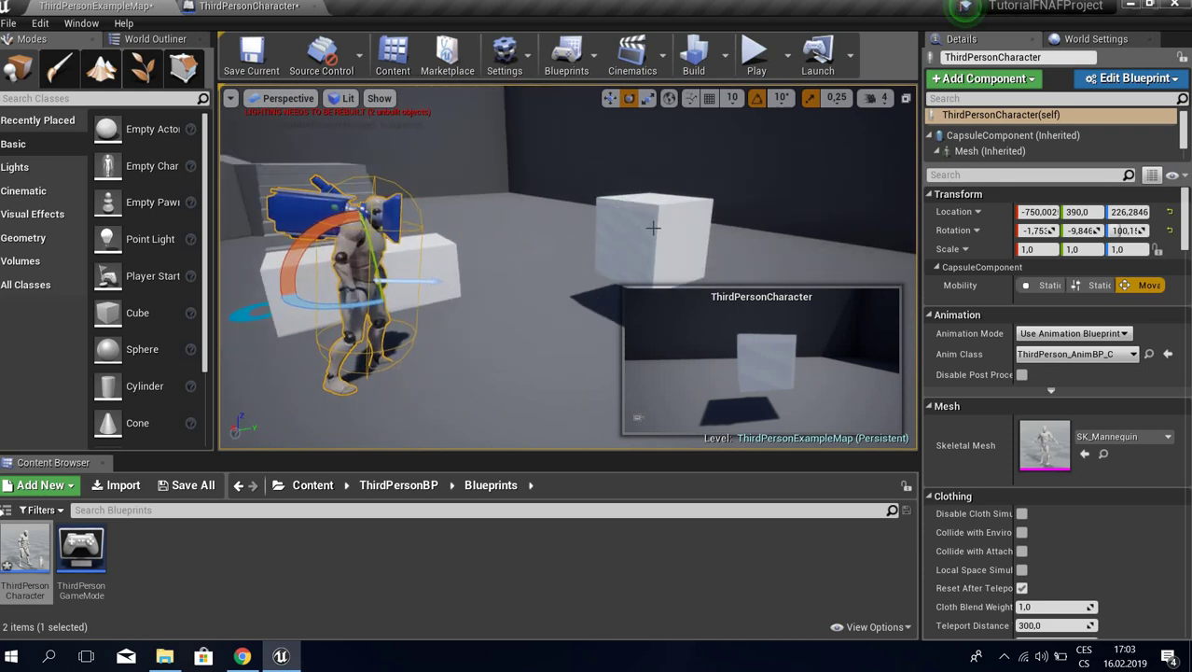
- Copy the character's X rotation, -1,753826, from the level into the X value of B on the Lerp (Rotator) node
right_drag(648, 261, 619, 208)
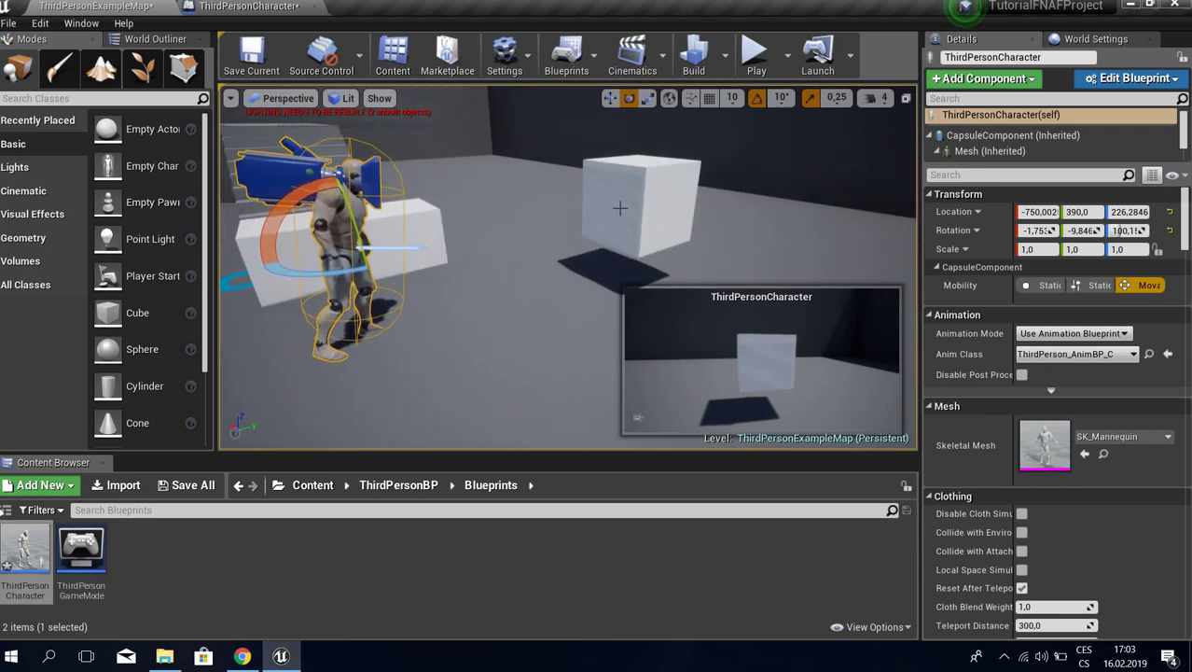
right_drag(547, 220, 250, 88)
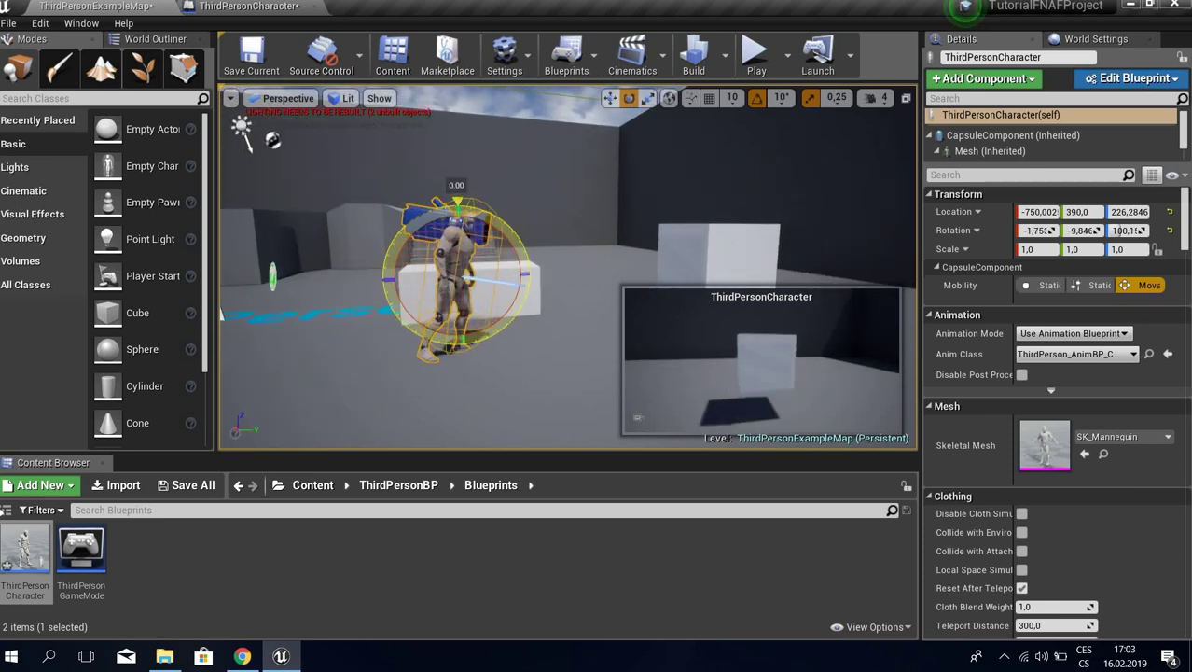
drag(420, 288, 423, 288)
right_drag(839, 214, 869, 205)
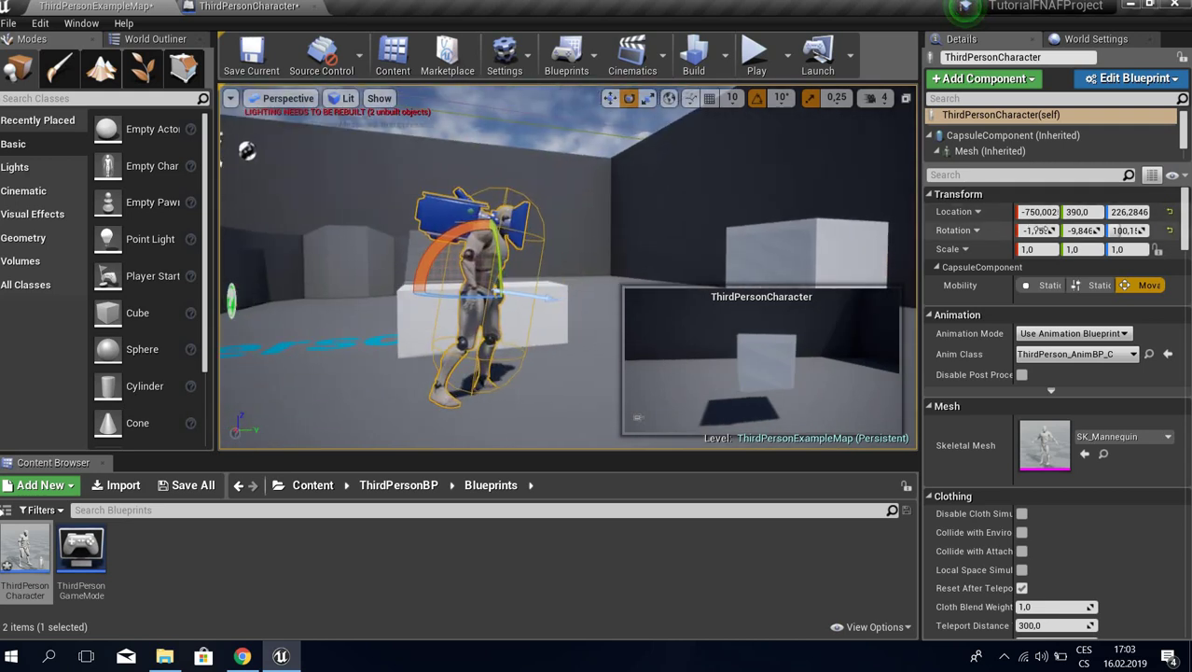
click(1036, 230)
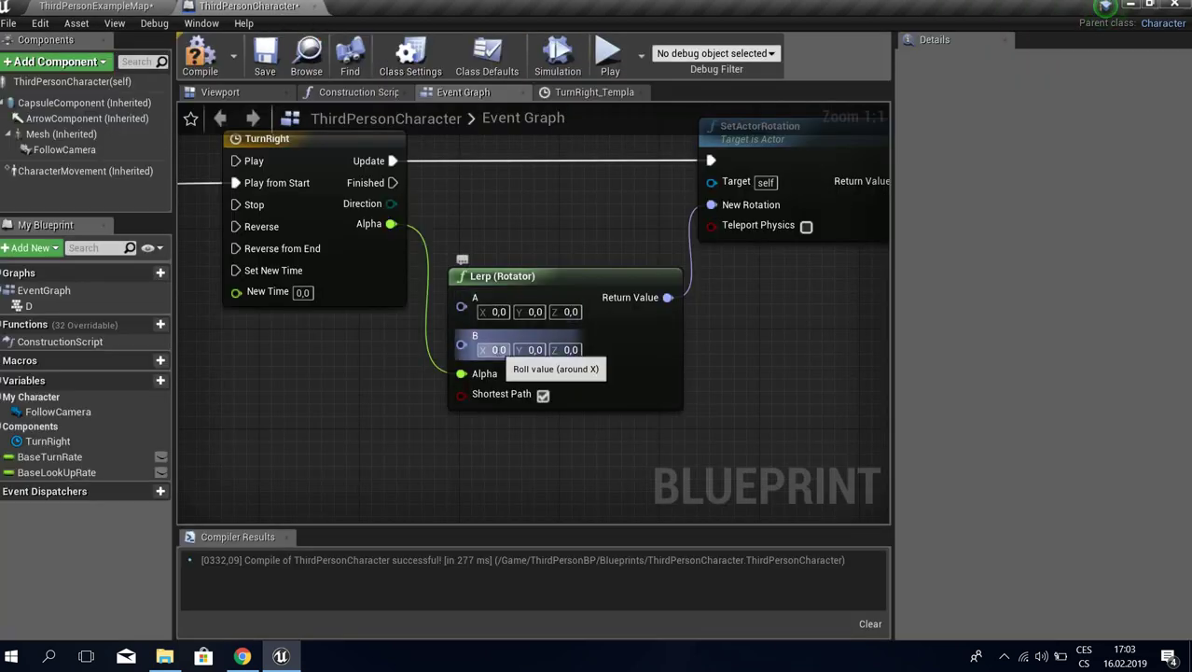
text(-1,753826)
key(Return)
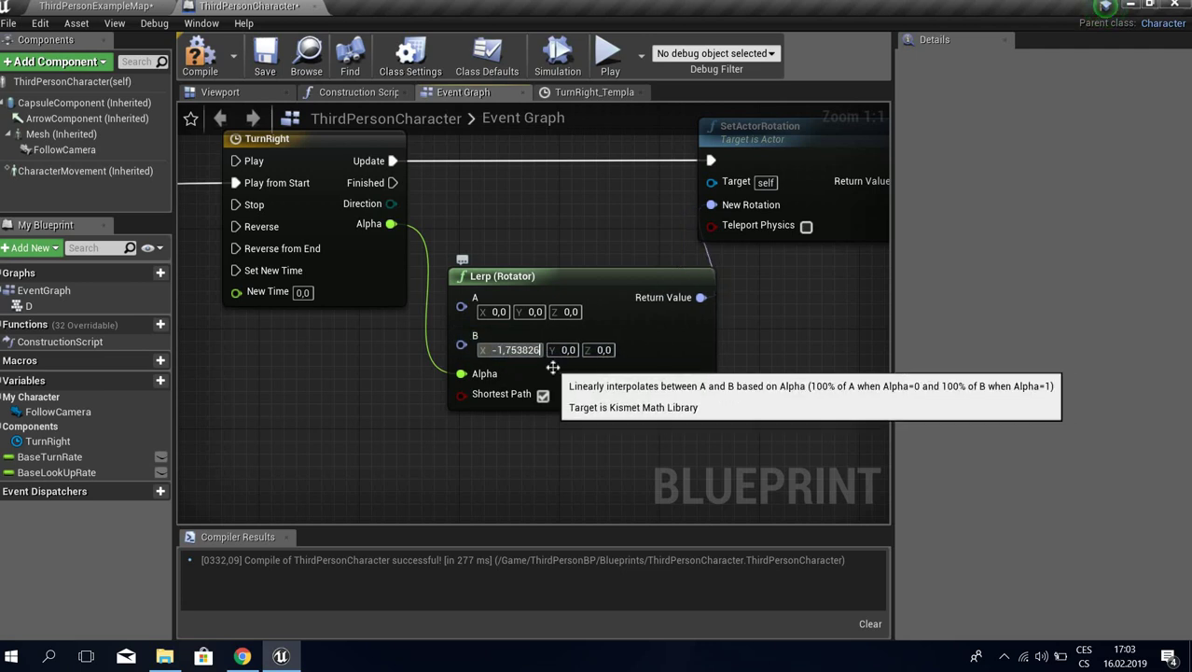
- Try to copy the character's Y rotation, -9,846543, into the Y value of B on the Lerp (Rotator) node
click(97, 7)
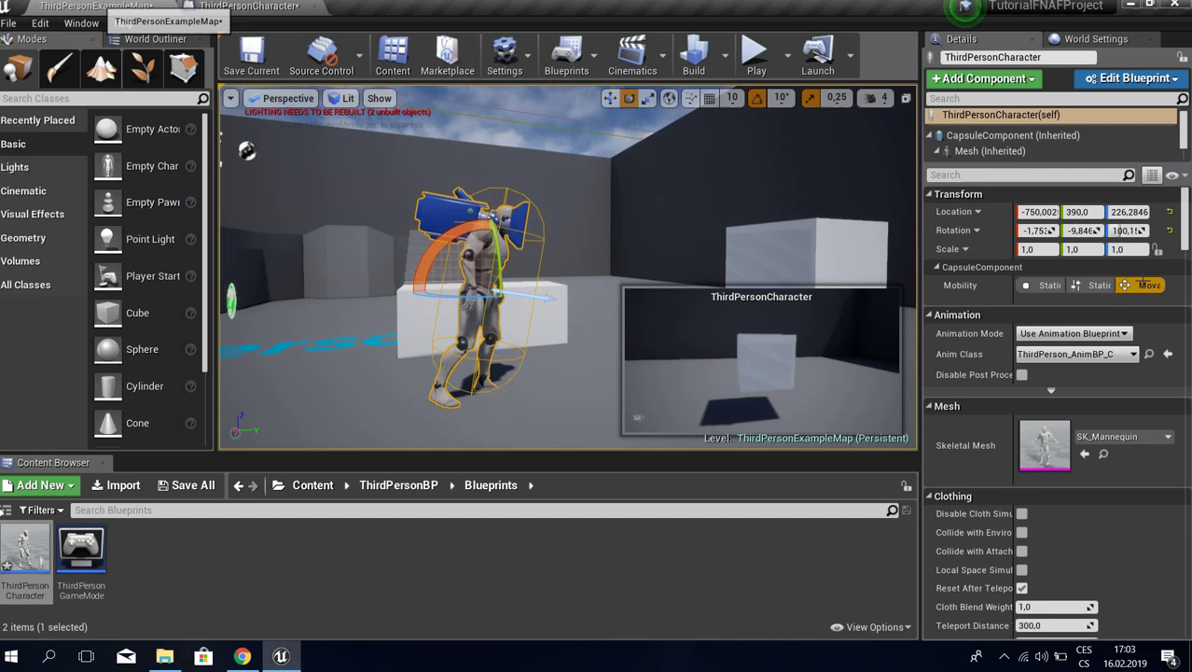
click(1085, 231)
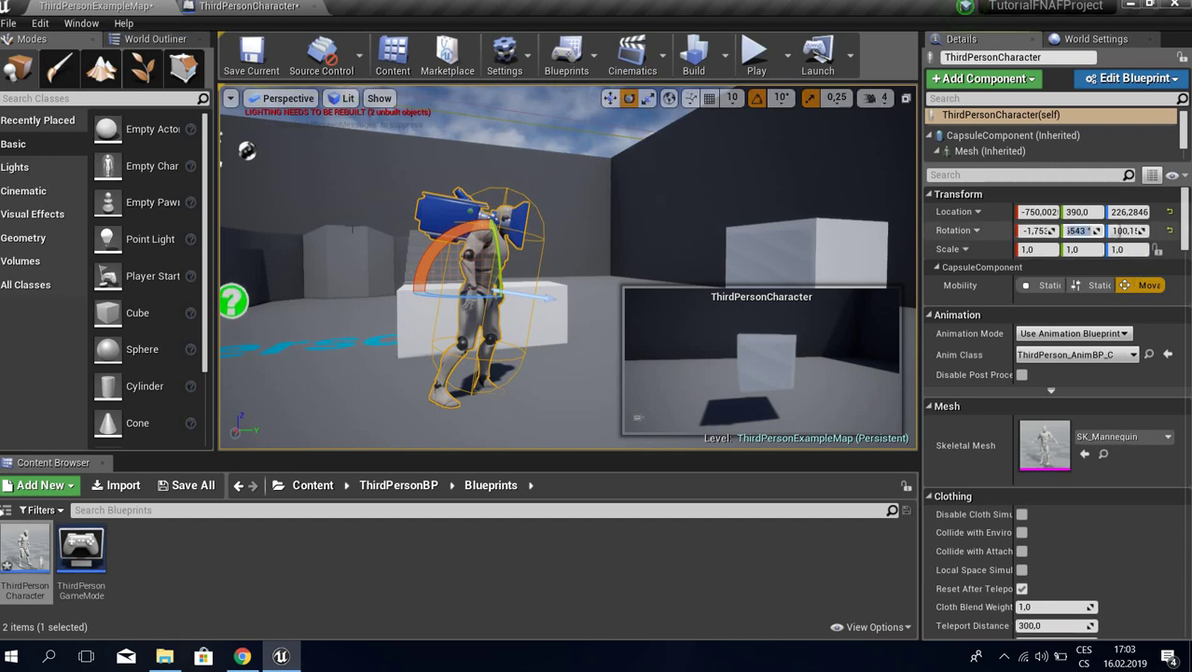
key(ctrl+c)
click(247, 6)
click(564, 349)
key(ctrl+v)
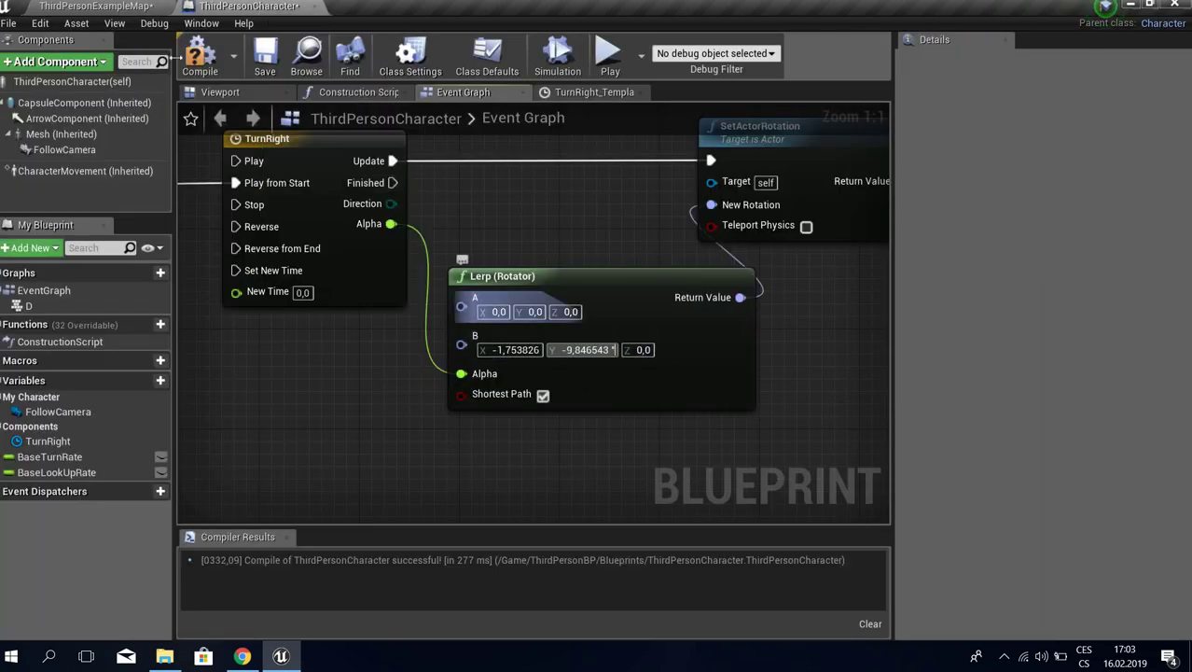
- Copy the character's Z rotation, 100,15123, into the Z value of B on the Lerp (Rotator) node
click(99, 7)
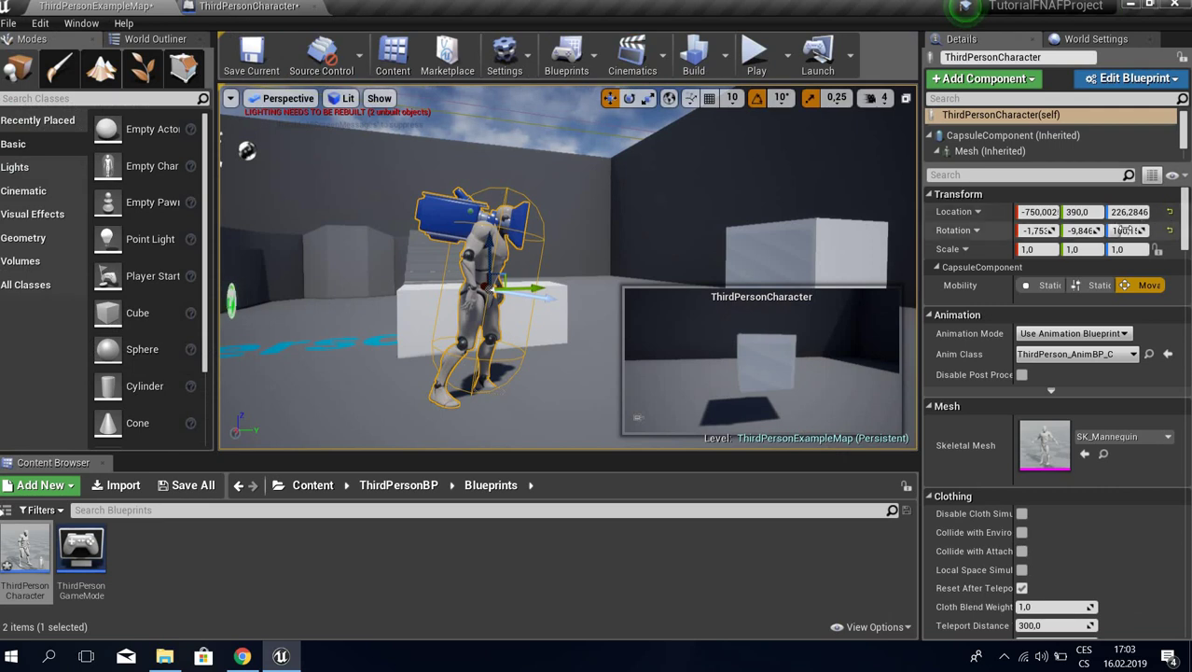
click(1127, 231)
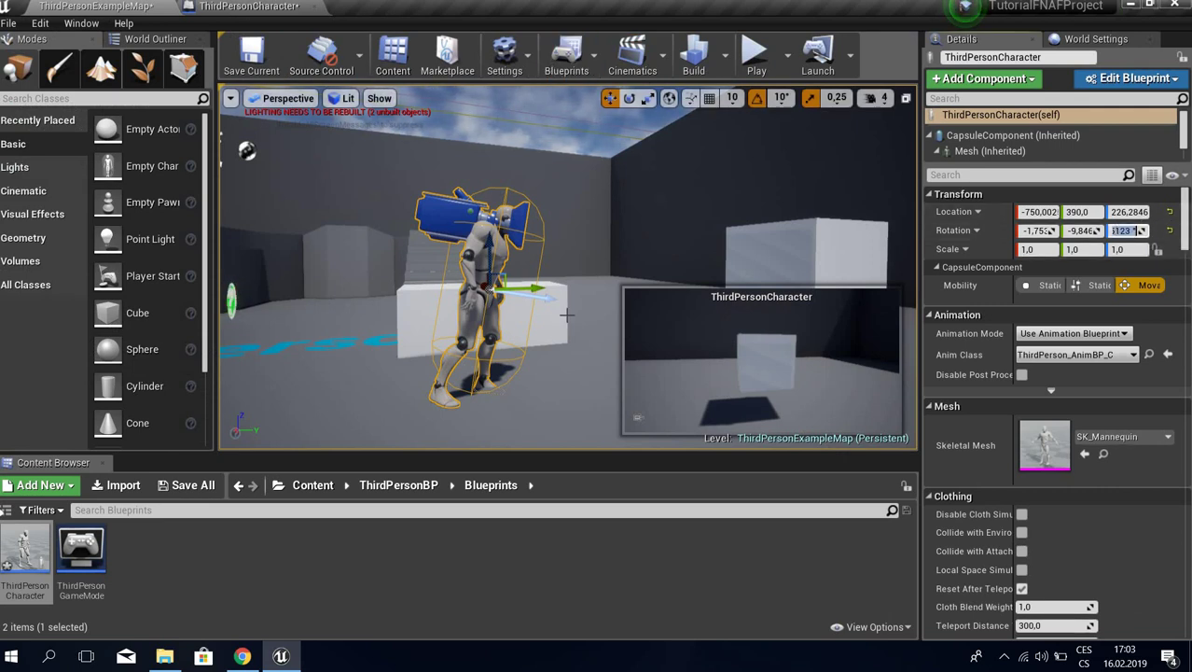
click(250, 7)
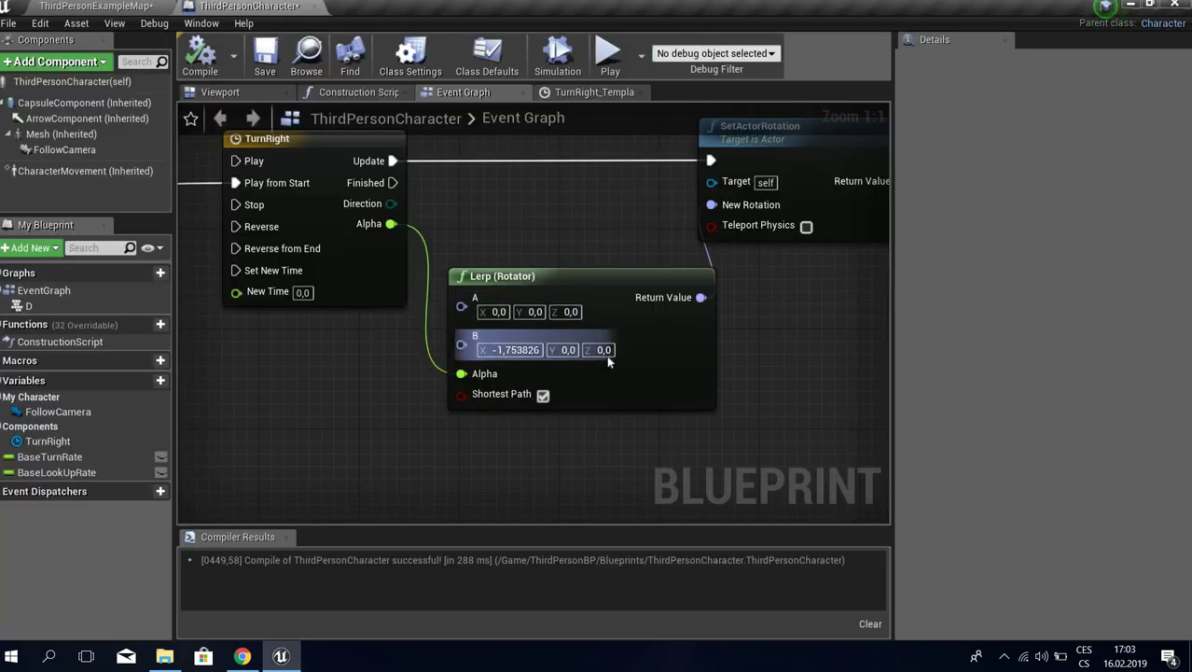
click(566, 459)
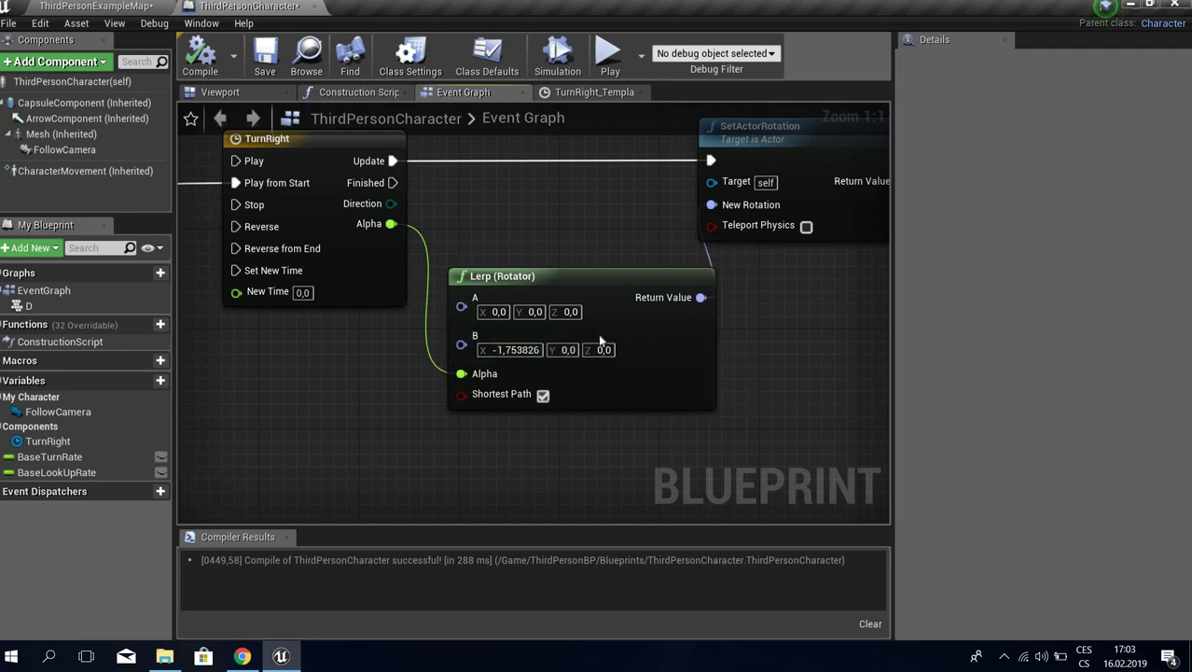
key(ctrl+v)
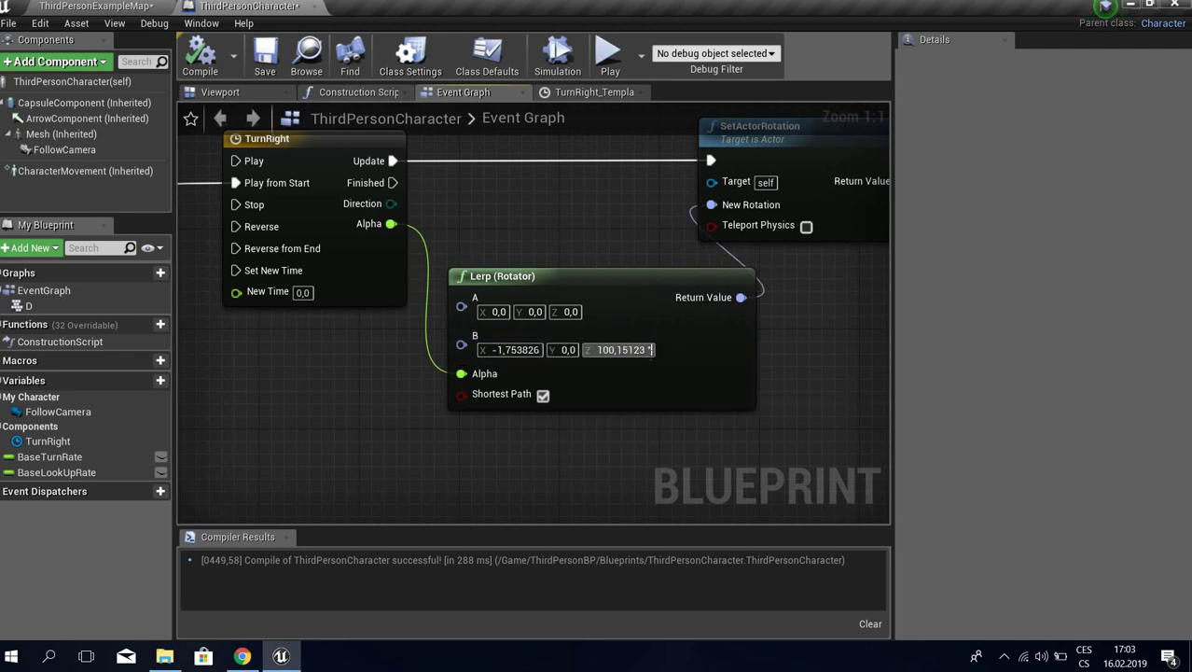
key(Return)
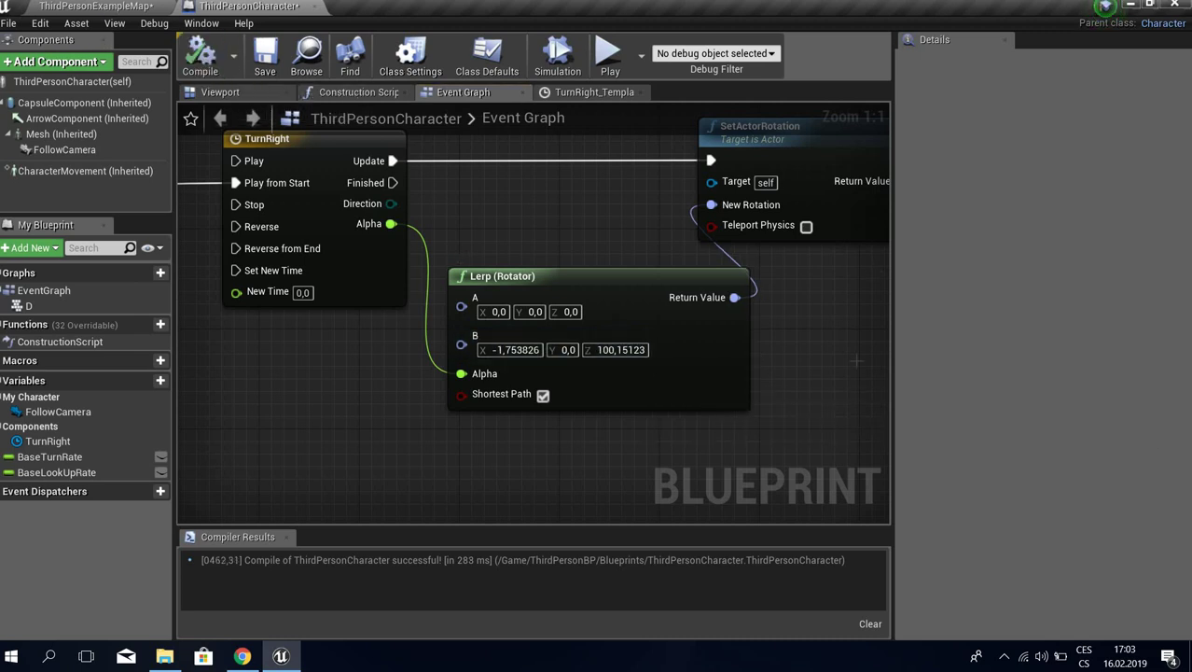
- Set the Y value of the Lerp (Rotator) node's B input to -9,846543 and compile the blueprint
click(108, 7)
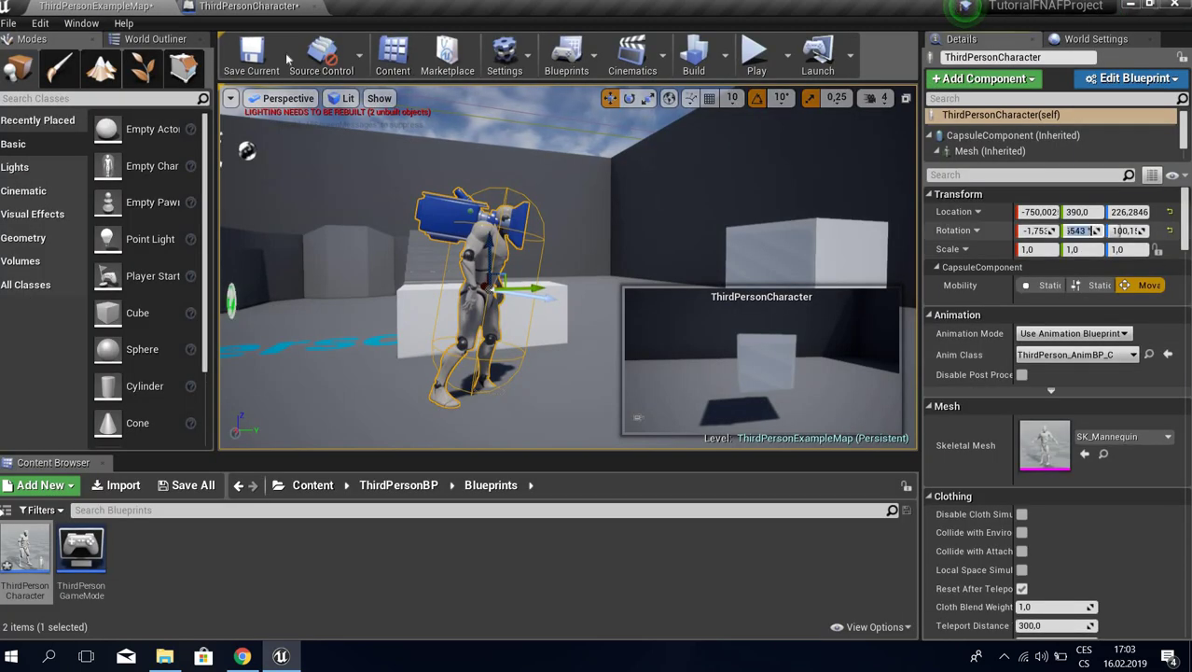
click(248, 6)
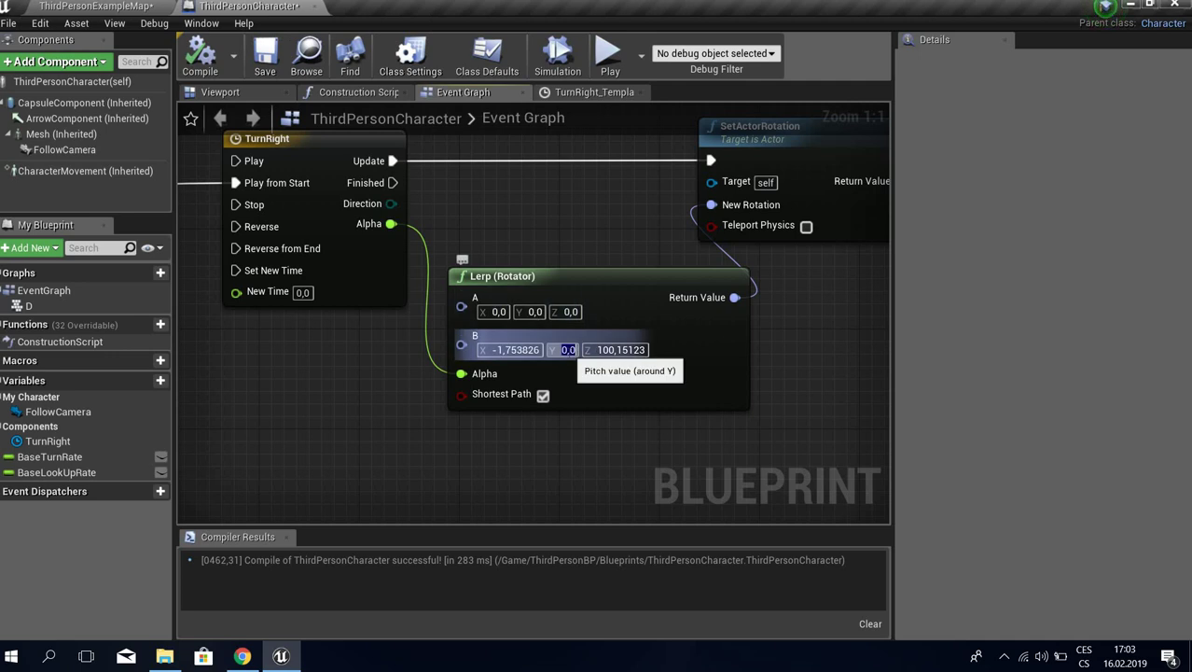
drag(567, 351, 570, 351)
click(200, 58)
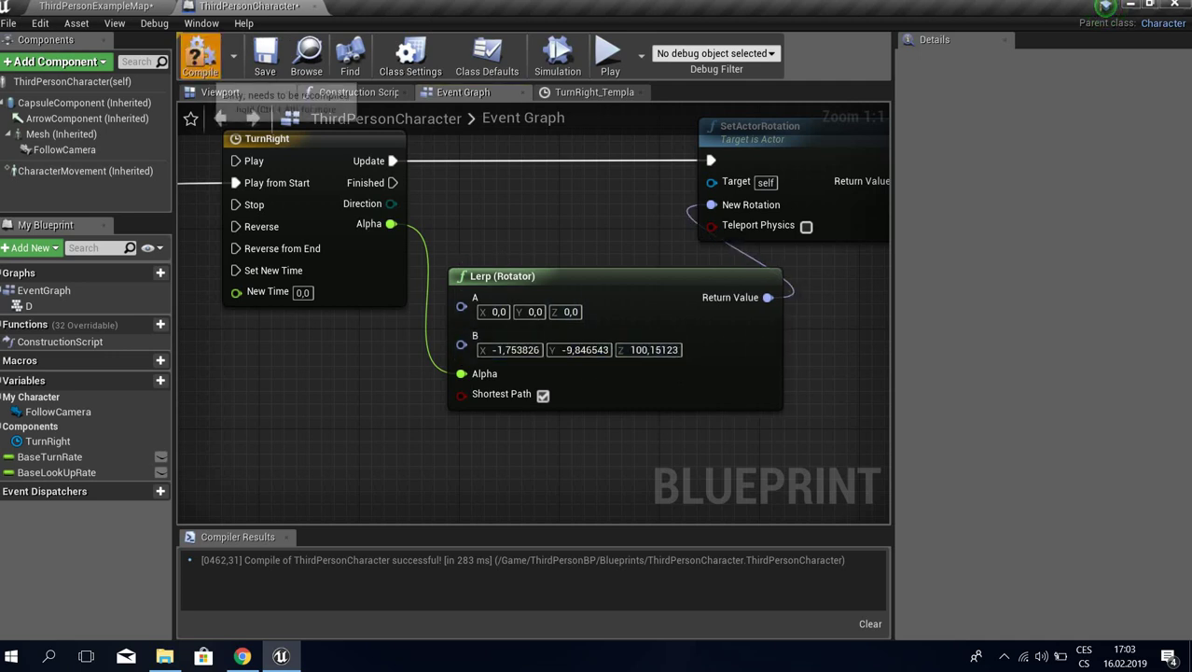
- Run the game from the blueprint editor to check the new target rotation, and stop it again
scroll(626, 268, down, 1)
scroll(614, 299, down, 1)
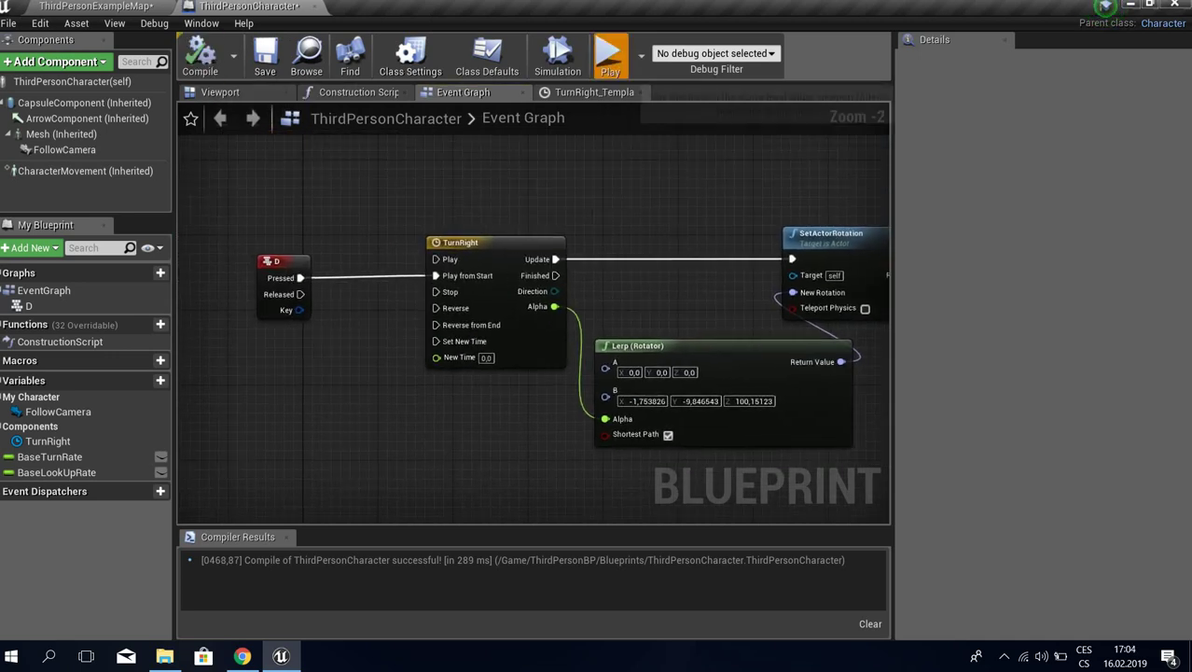
click(607, 58)
key(Escape)
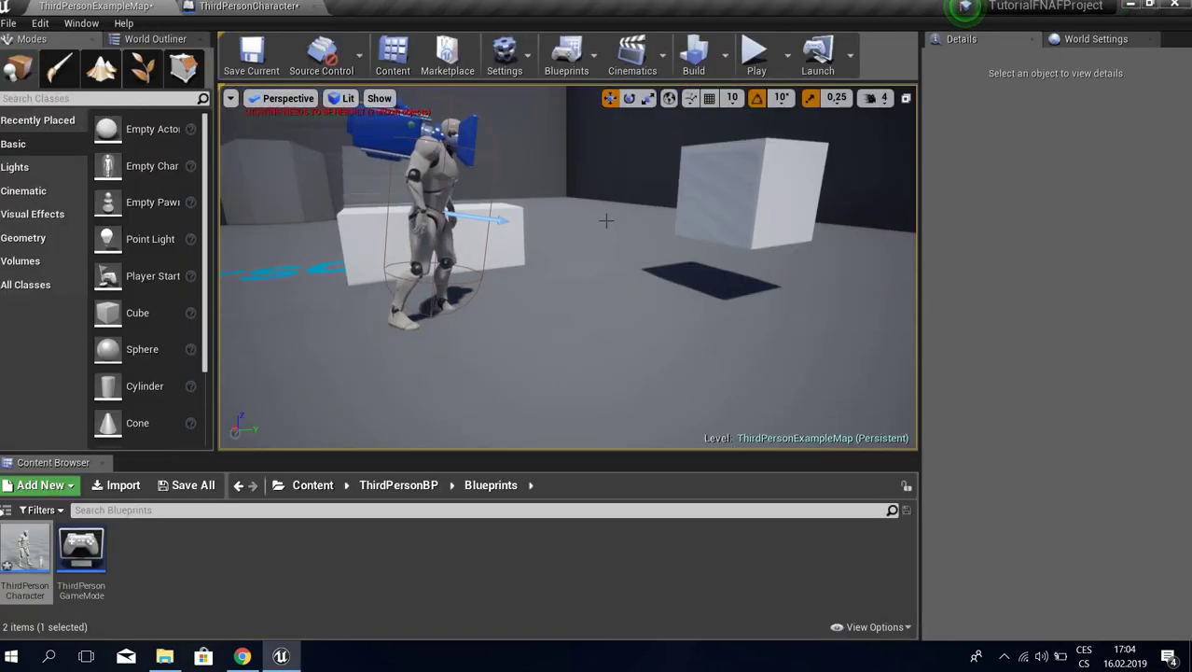
- Reset the character's rotation in the level to 0 on the X, Y and Z axes
right_drag(606, 220, 541, 220)
click(663, 177)
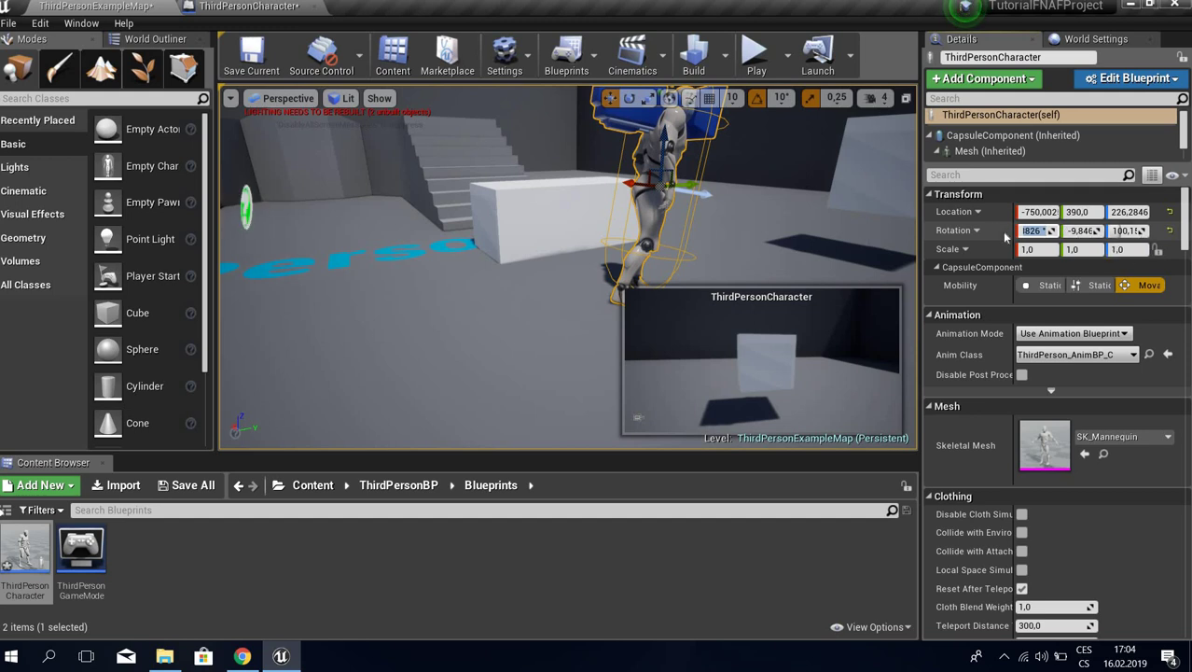
text(0)
key(Tab)
text(0)
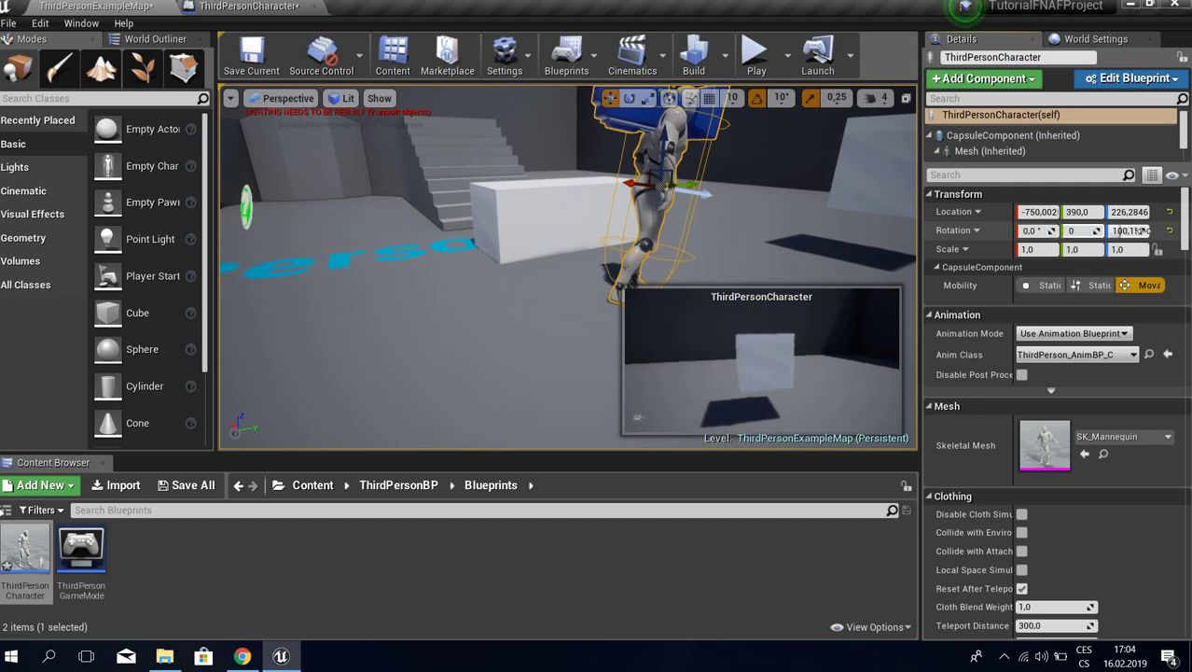
key(Tab)
text(0)
key(Return)
key(Return)
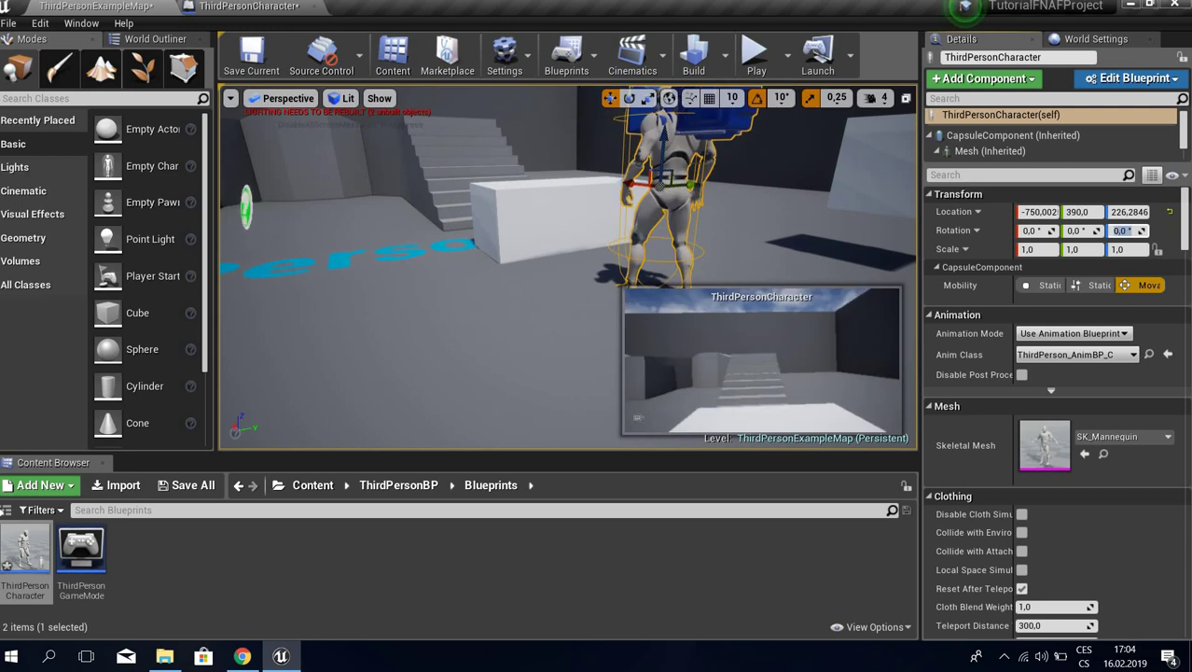
- Play-test the level repeatedly to check the character's turn from the front view to the second cube
click(756, 56)
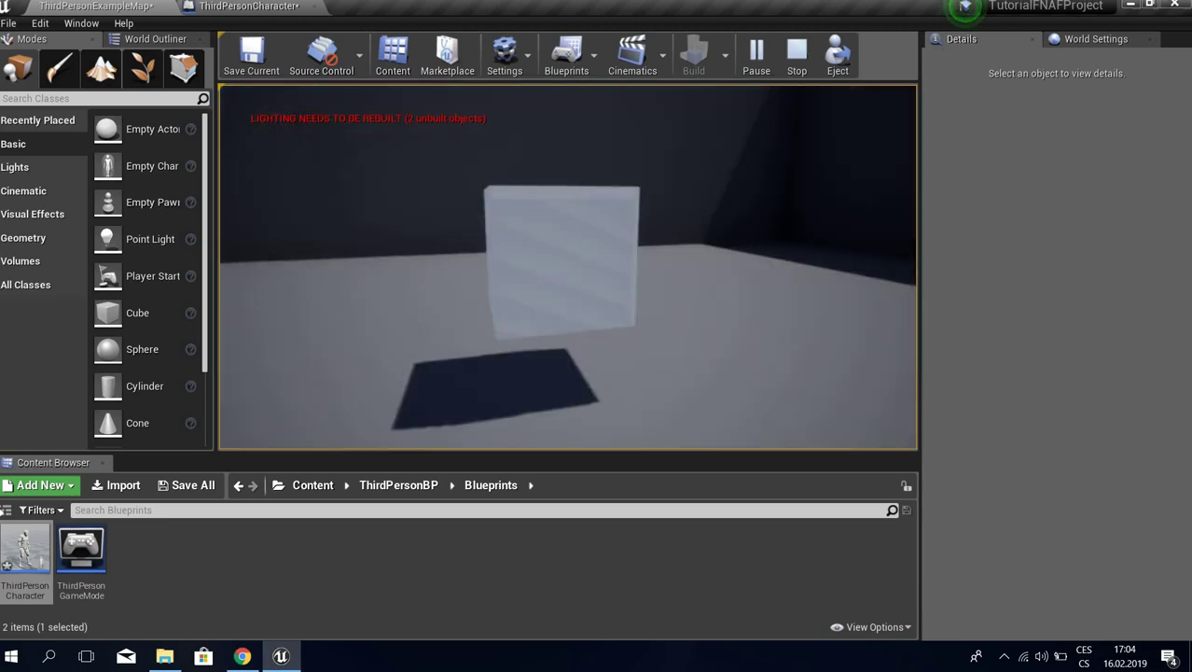
key(Escape)
click(754, 51)
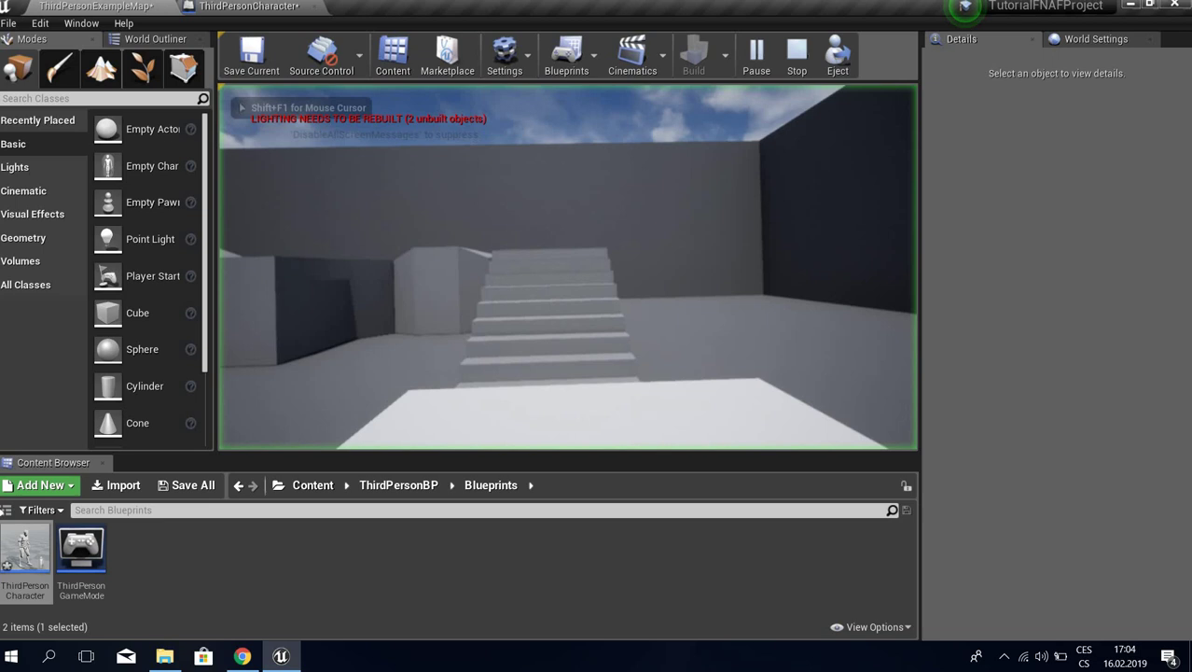
key(Escape)
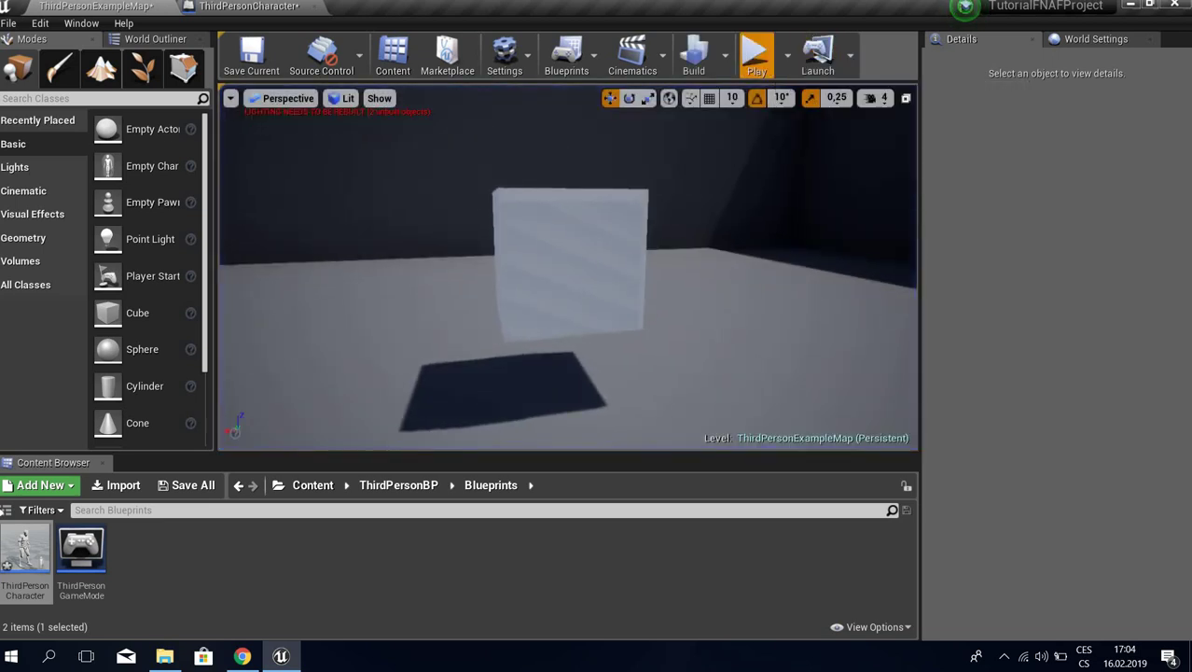
click(756, 51)
key(Escape)
- Straighten the connection from the D key event's Pressed pin to the TurnRight timeline's Play from Start pin
click(275, 7)
right_drag(657, 231, 590, 186)
right_click(233, 236)
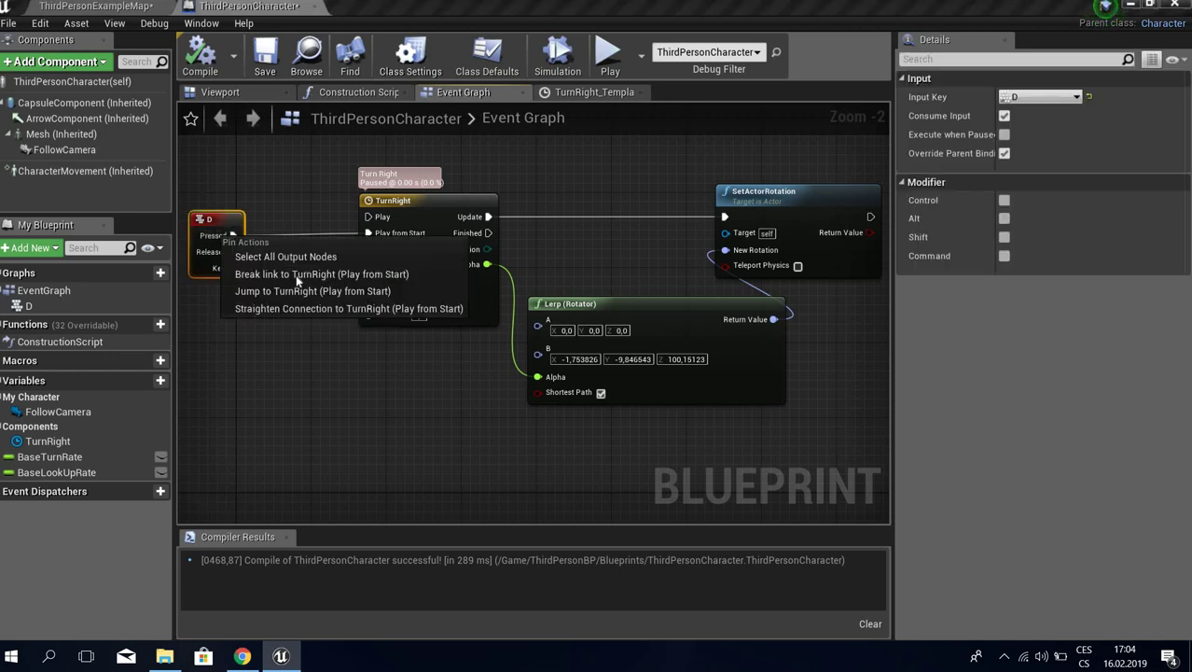
click(392, 308)
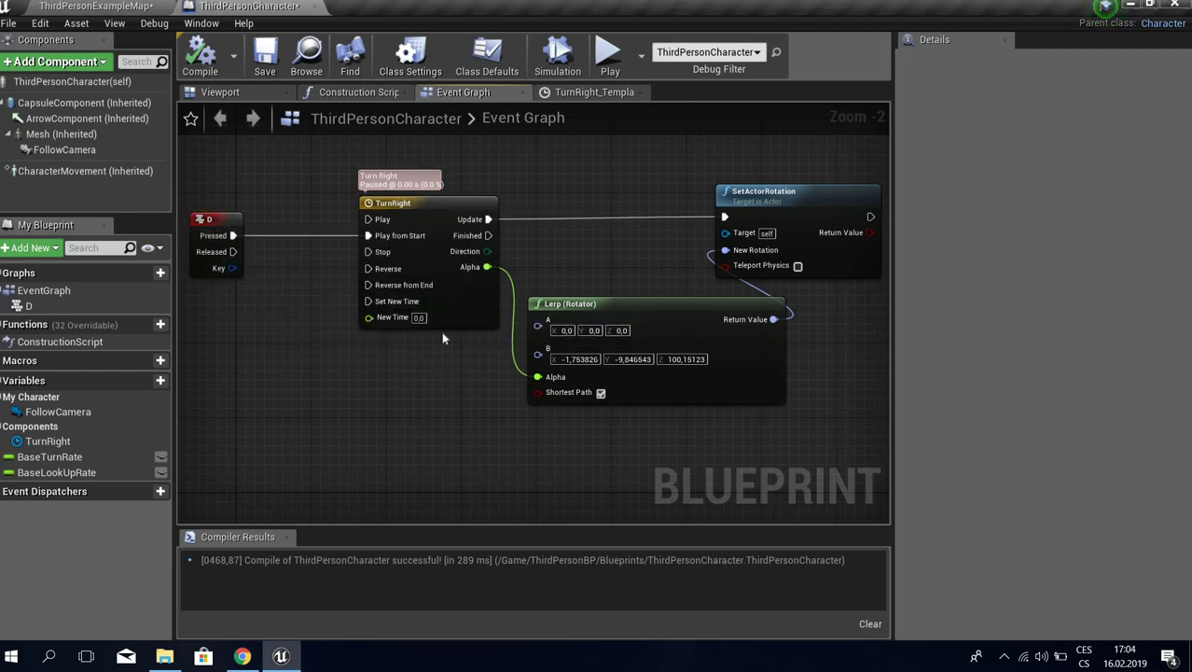
- Duplicate the D key event node and place the copy below the original, keeping the original aligned with the TurnRight timeline
right_drag(216, 228, 455, 168)
click(434, 171)
scroll(471, 210, down, 2)
right_drag(518, 269, 460, 270)
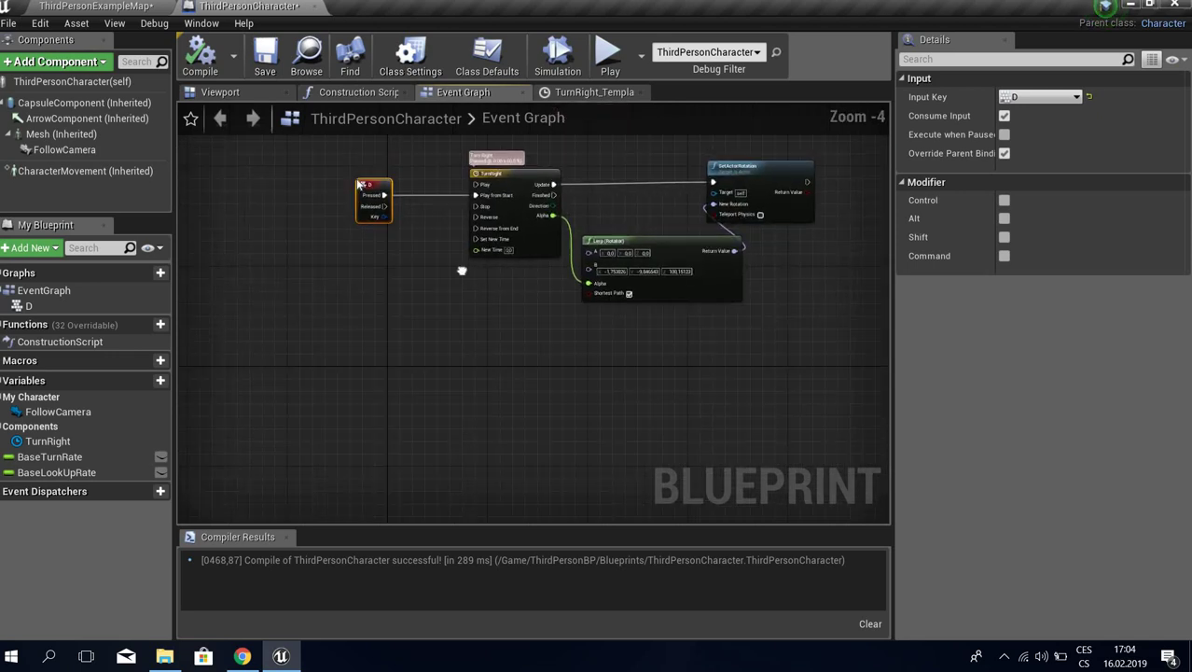
key(ctrl+v)
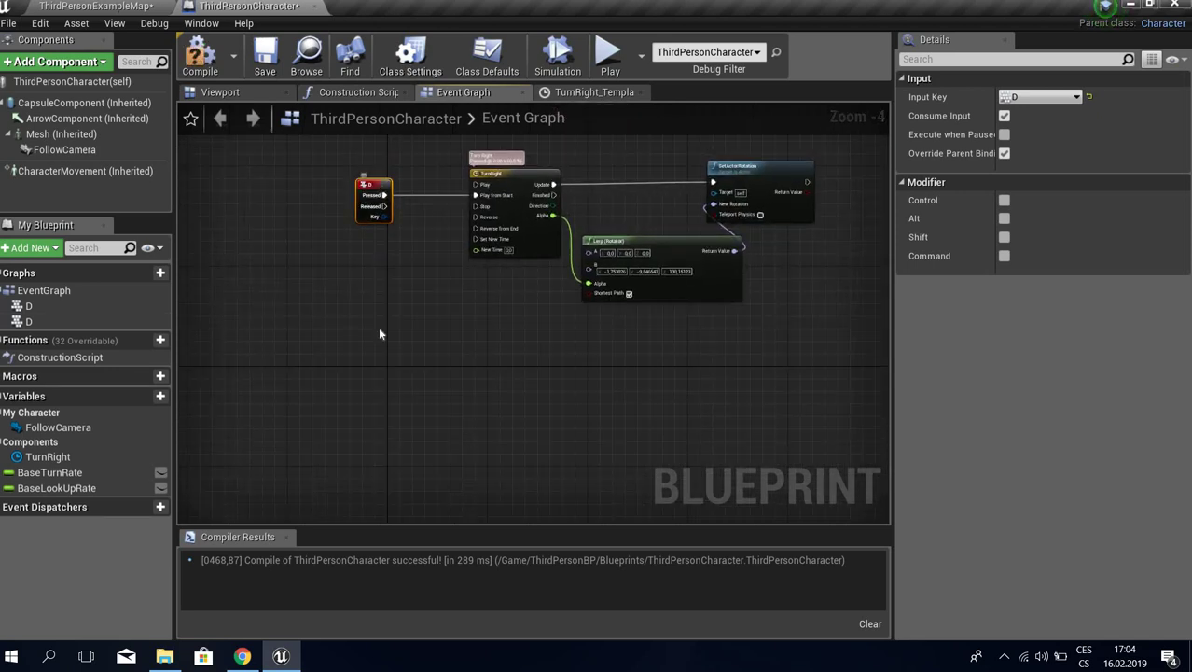
drag(390, 179, 374, 293)
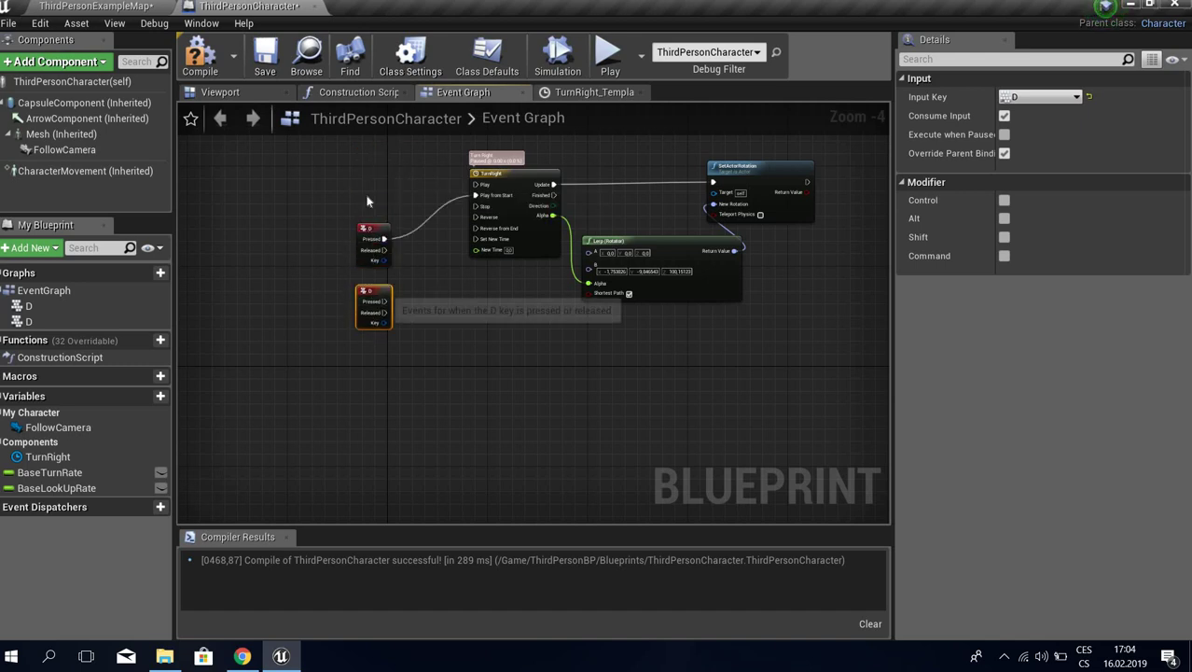
drag(374, 237, 374, 186)
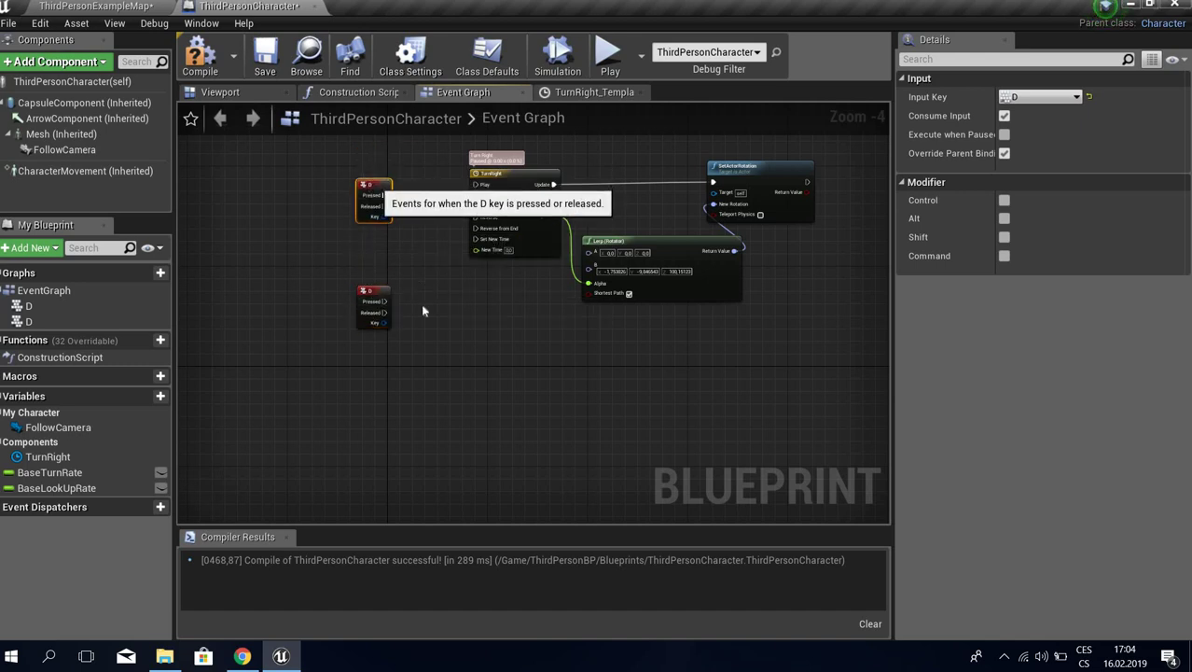
- Set the input key of the duplicated key event to A and compile the blueprint
click(401, 322)
right_drag(400, 322, 355, 288)
click(330, 257)
scroll(330, 257, up, 3)
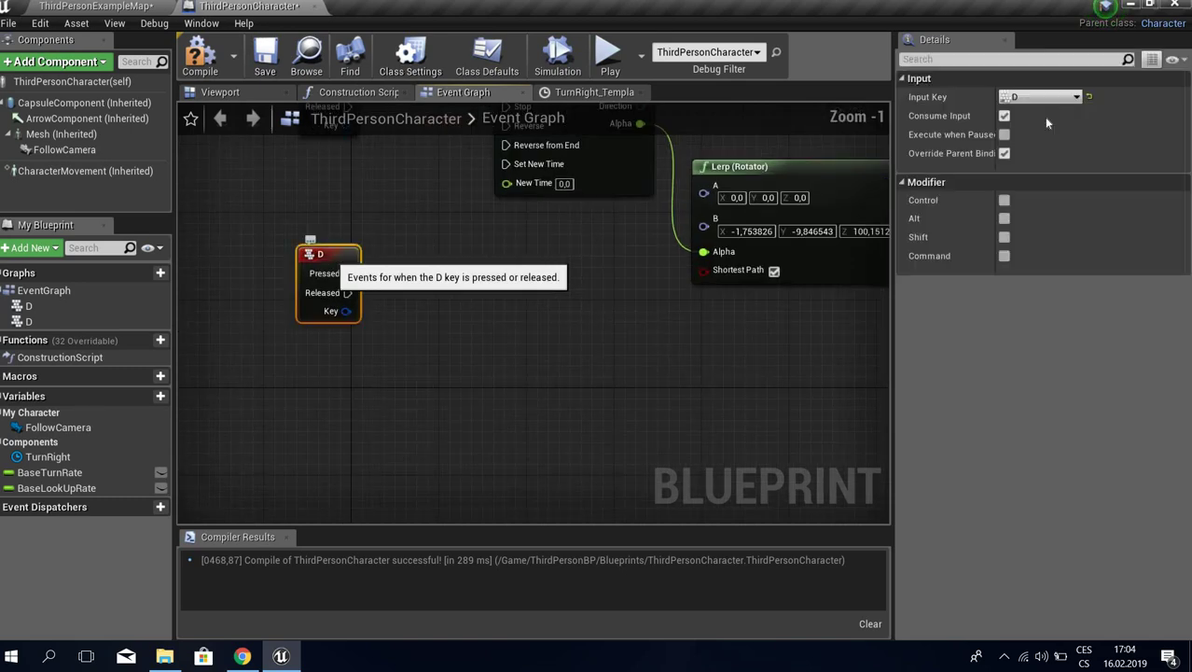
click(1038, 97)
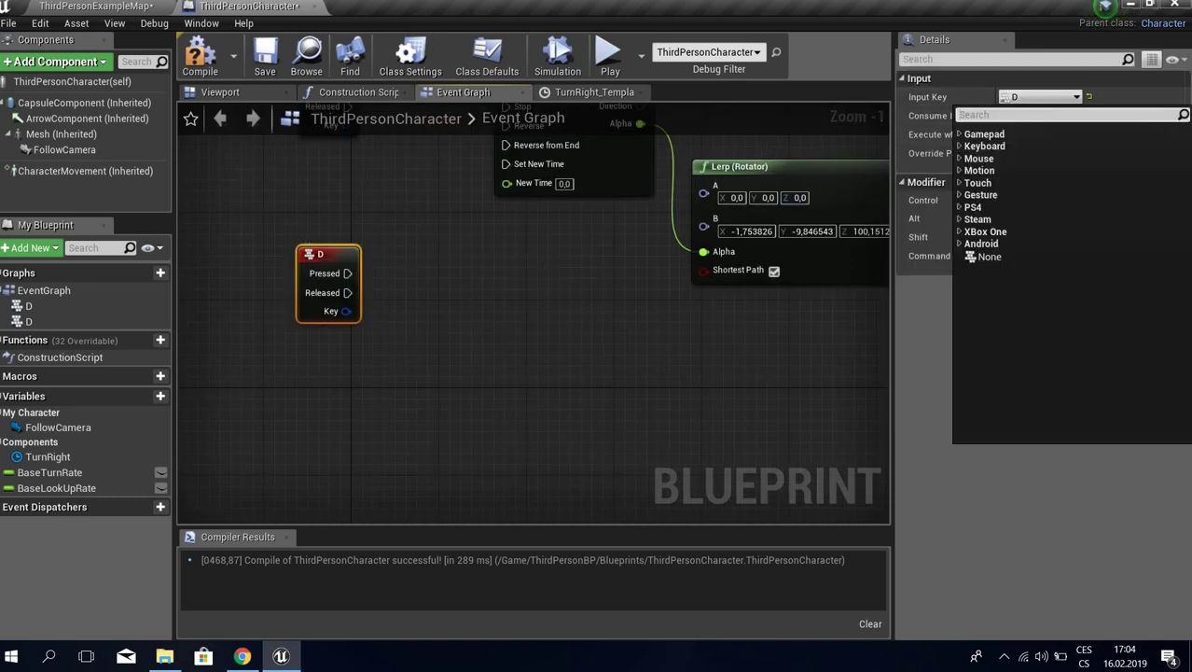
text(a)
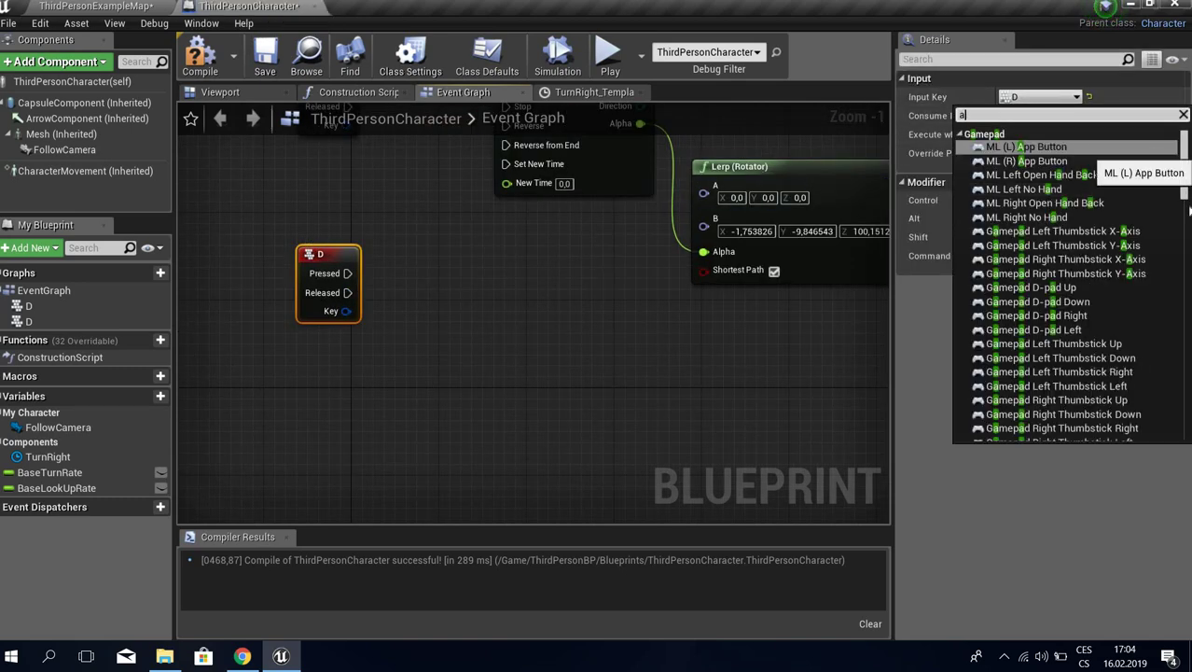
scroll(1190, 213, down, 15)
click(989, 388)
key(F7)
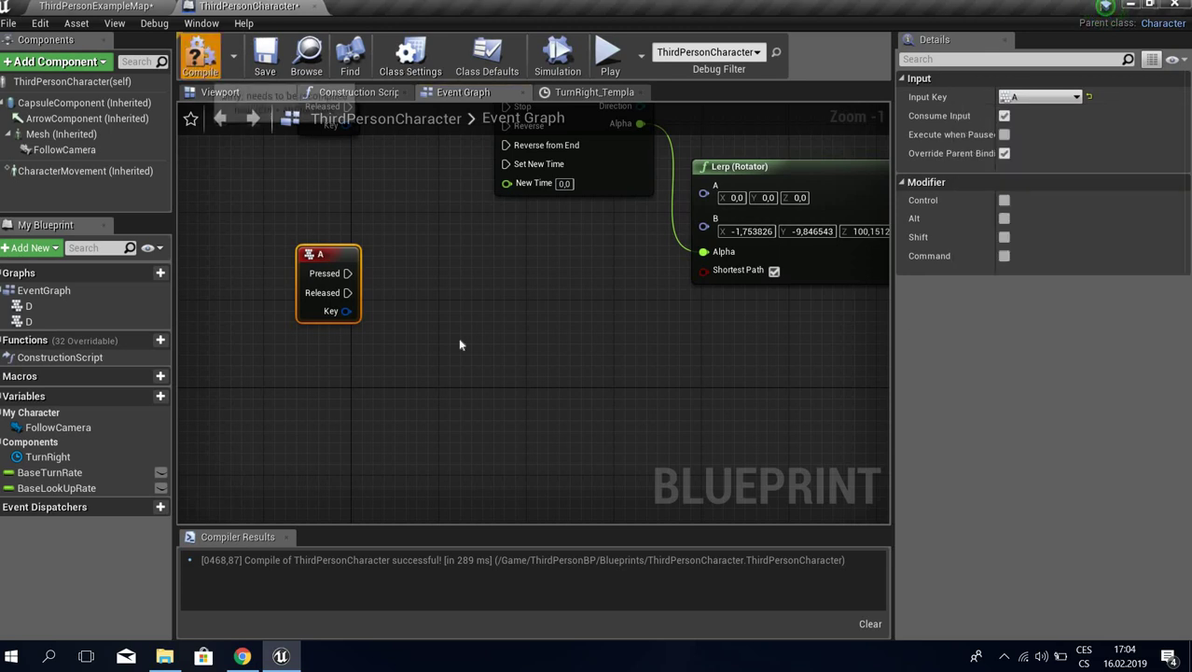
- Duplicate the TurnRight timeline with its Lerp (Rotator) and SetActorRotation nodes and place the copies below the originals
scroll(458, 336, down, 3)
drag(417, 193, 660, 313)
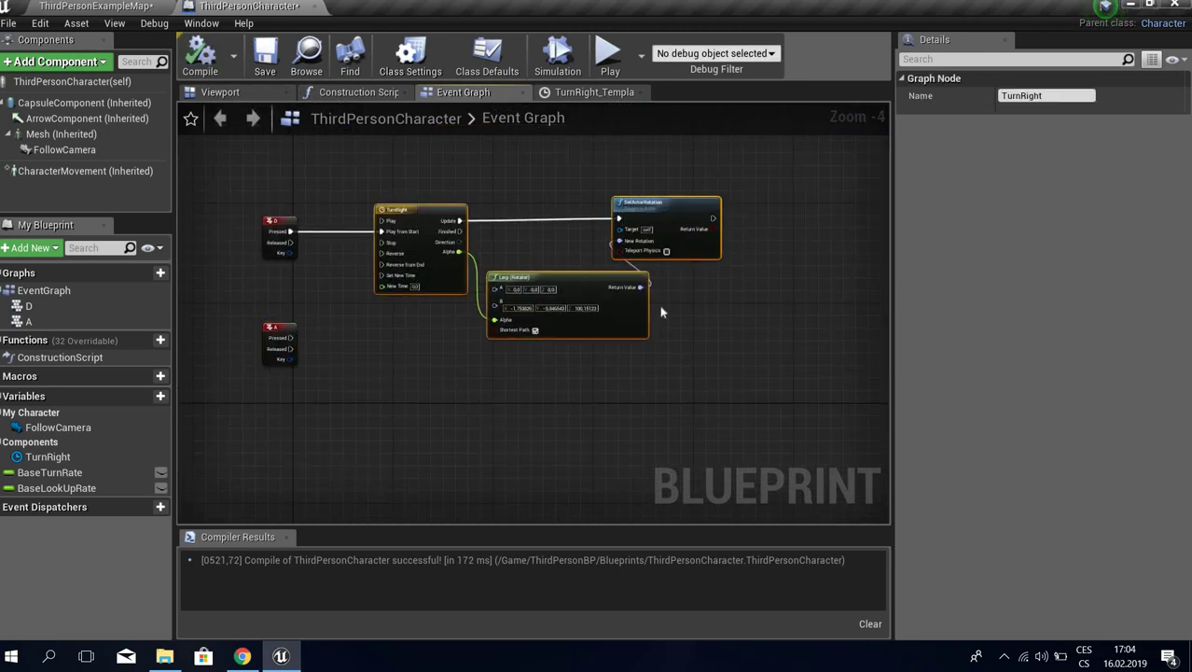
key(ctrl+v)
drag(590, 341, 487, 401)
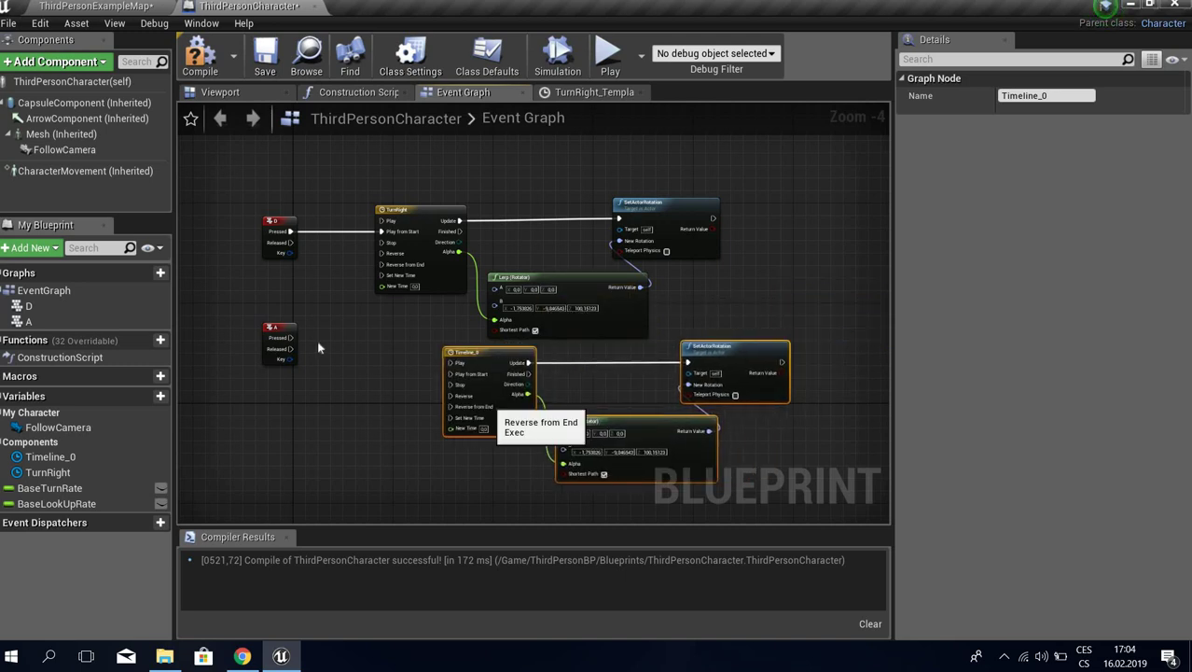
- Connect the A key event's Pressed pin to the duplicated timeline's Play from Start pin and compile the blueprint
click(289, 365)
scroll(423, 379, up, 1)
drag(243, 372, 460, 371)
right_drag(645, 410, 543, 276)
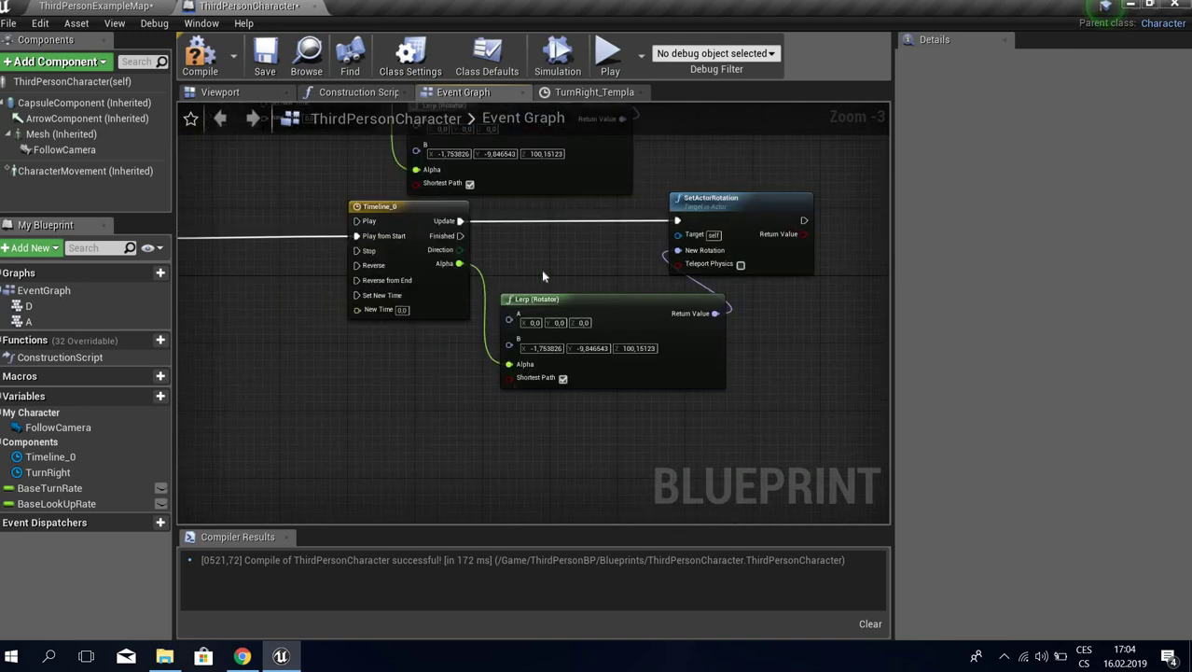
click(202, 54)
right_drag(299, 278, 361, 431)
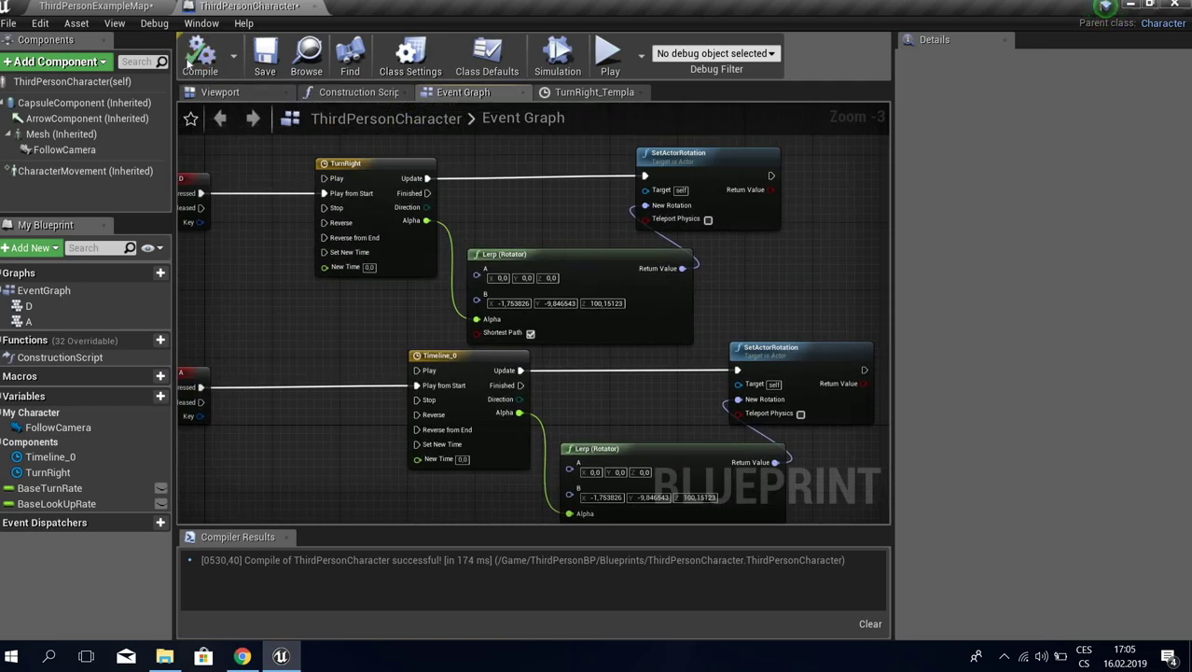
click(98, 6)
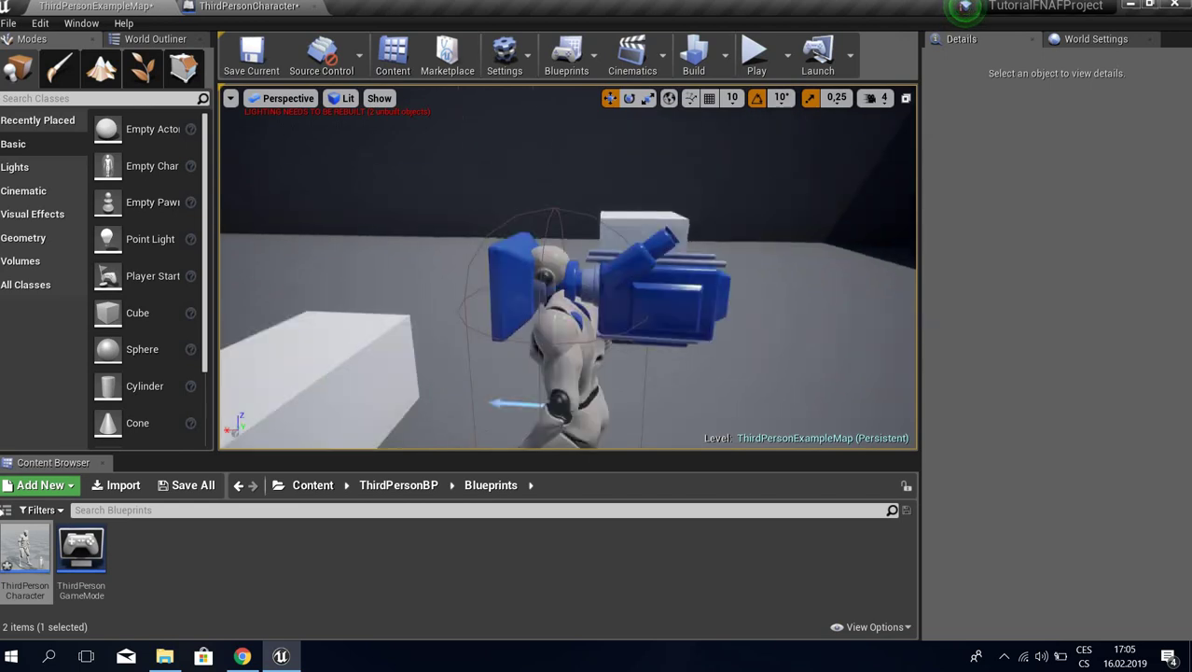
key(w)
right_drag(568, 270, 690, 273)
click(215, 5)
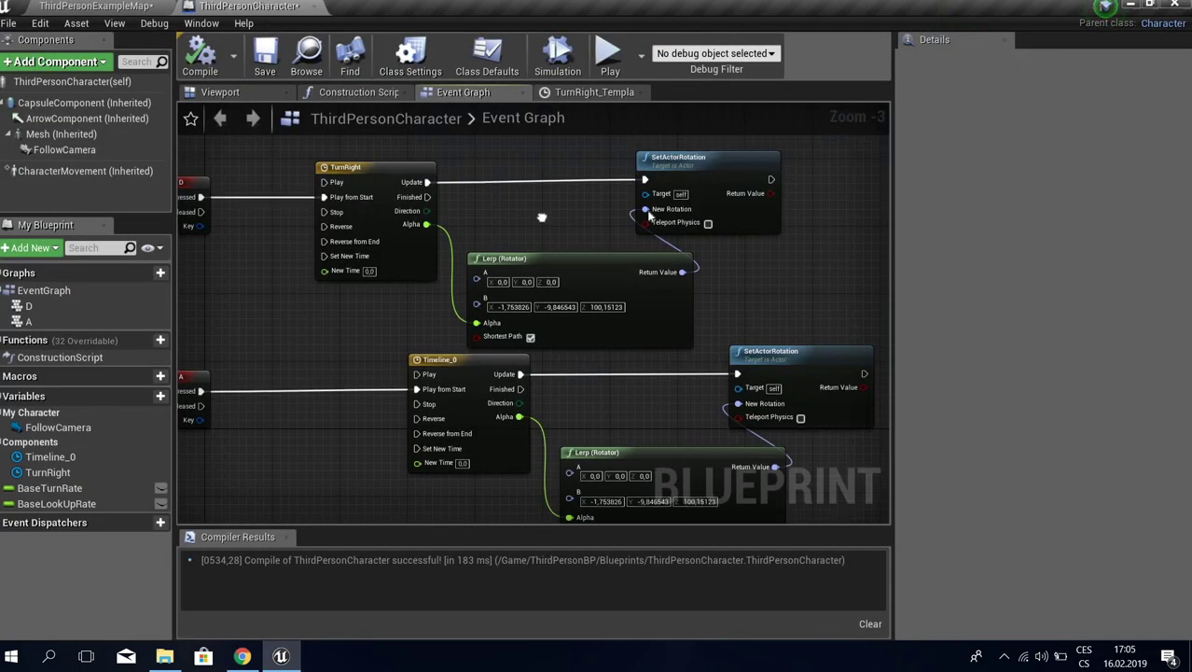
- Add a GetActorRotation node and connect its Return Value to input A of the D key chain's Lerp (Rotator) node
scroll(425, 293, down, 2)
right_click(426, 300)
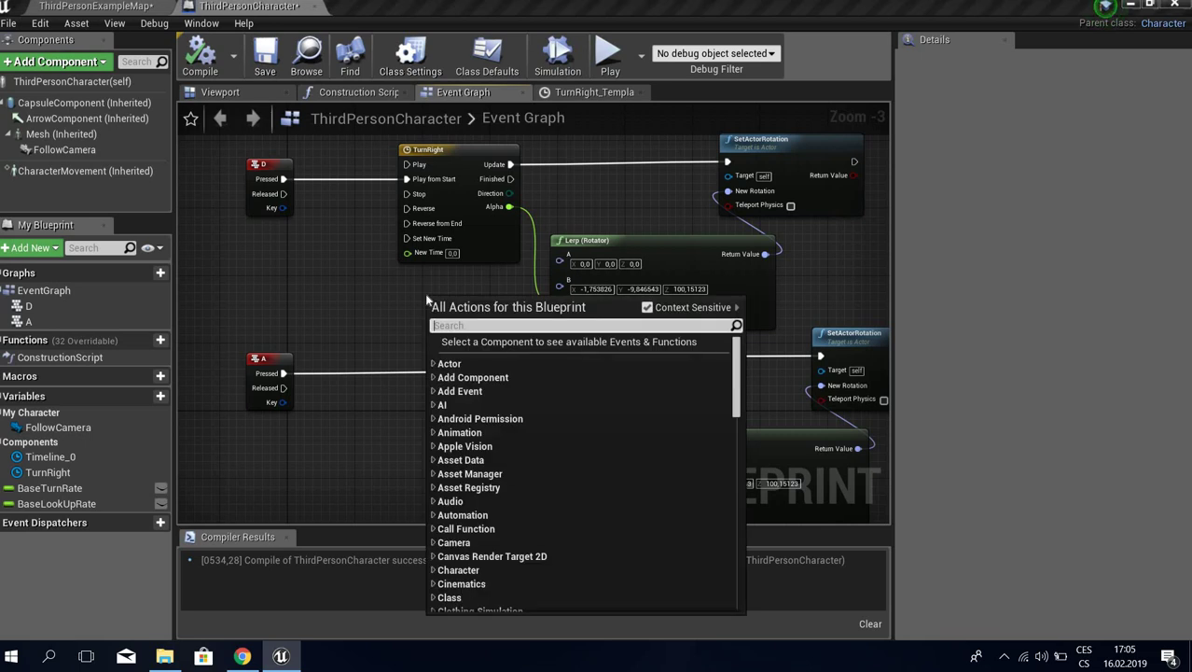
text(get actor)
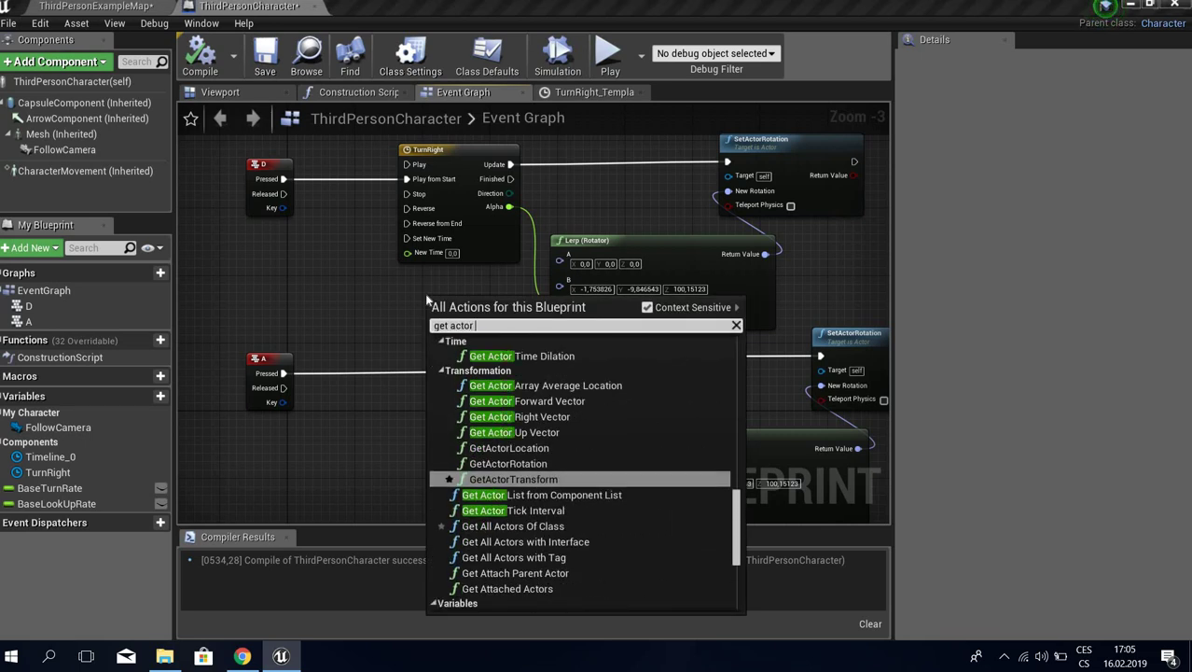
text( rotation)
key(Return)
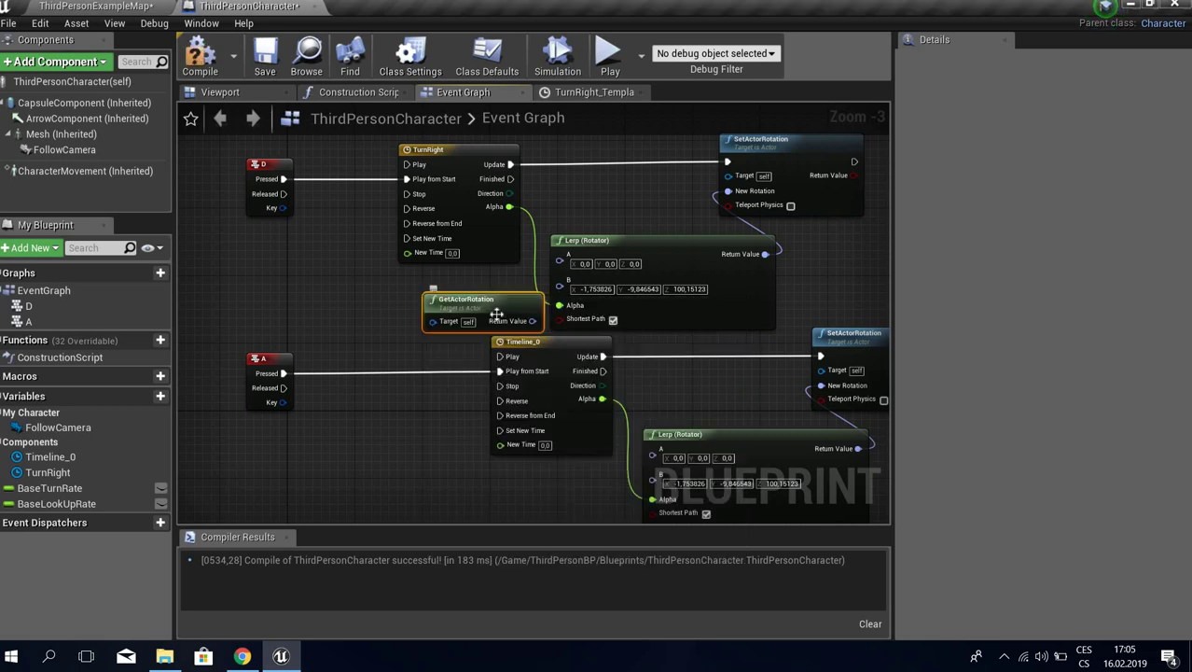
drag(513, 302, 479, 293)
drag(560, 260, 498, 313)
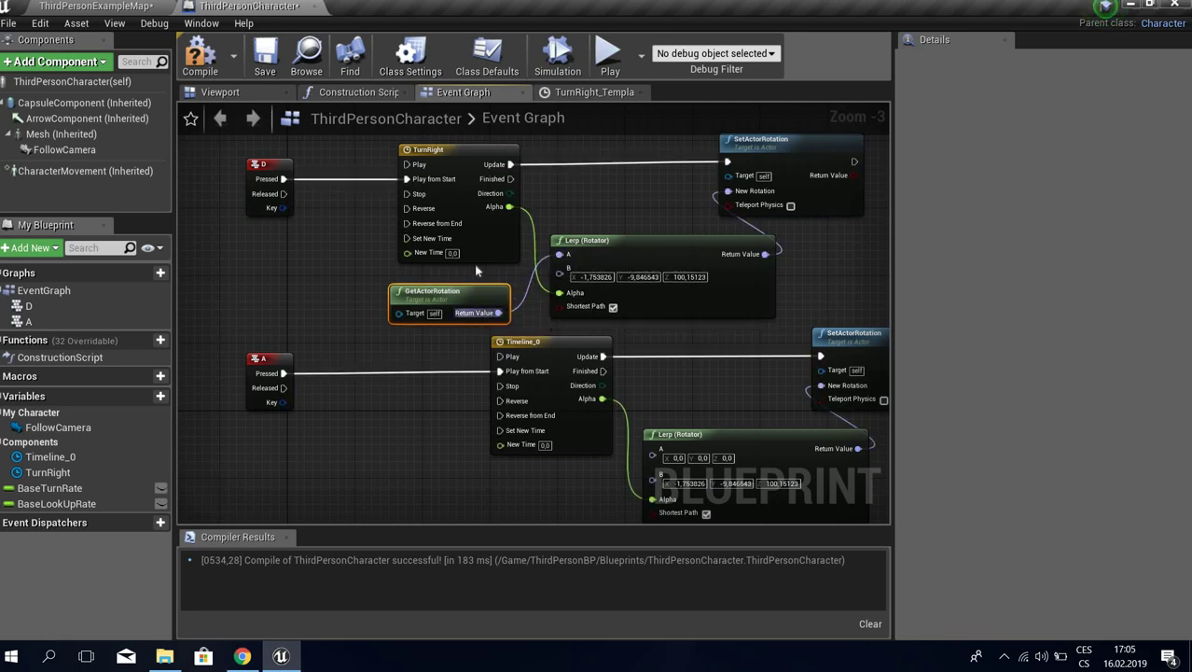
- Paste a copy of GetActorRotation, connect it to input A of the A key chain's Lerp (Rotator) node, and compile
right_drag(503, 379, 486, 336)
right_drag(640, 427, 600, 336)
key(ctrl+v)
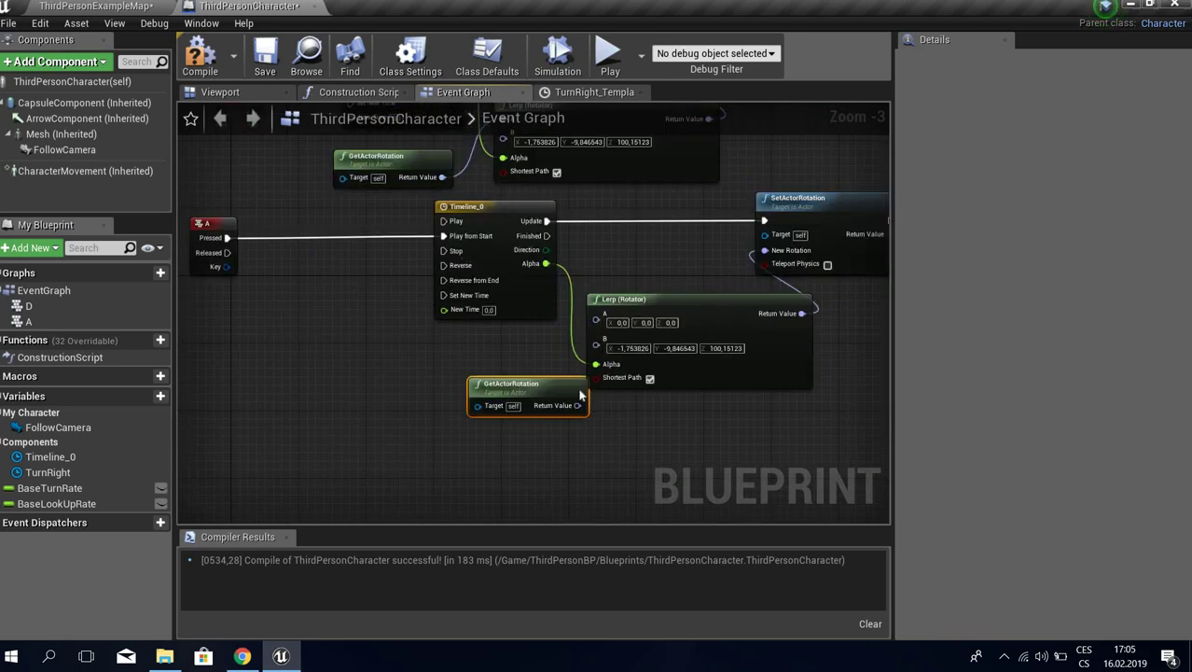
drag(596, 314, 480, 361)
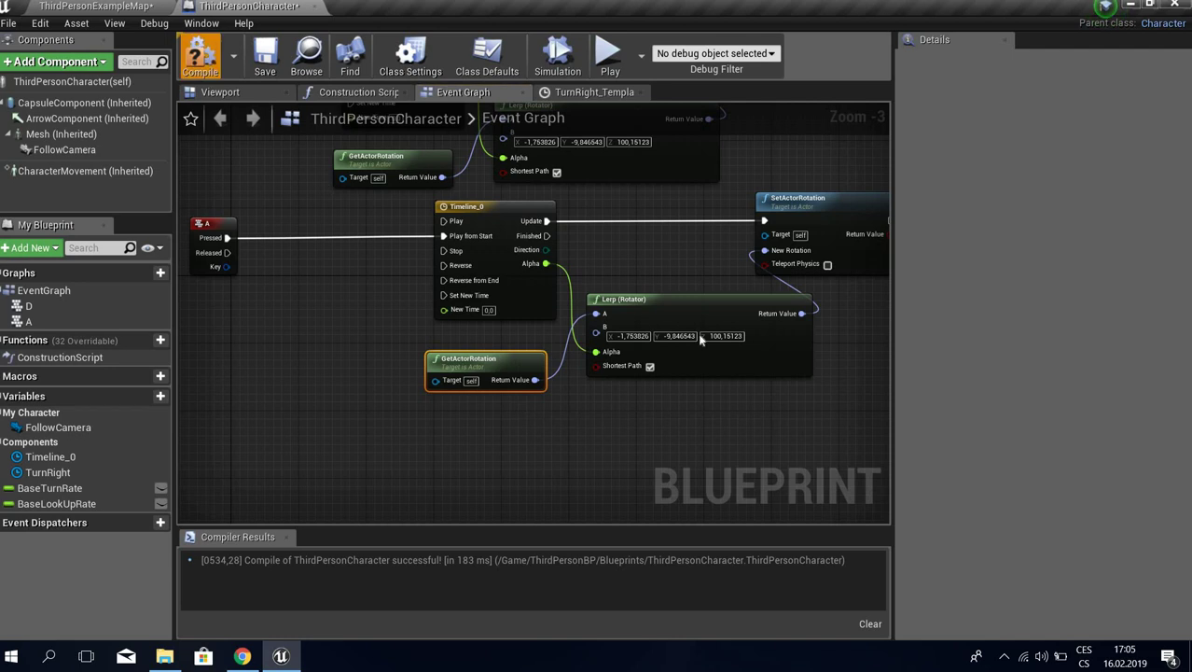
mouse_move(607, 327)
right_down()
mouse_move(462, 331)
mouse_move(602, 346)
right_up()
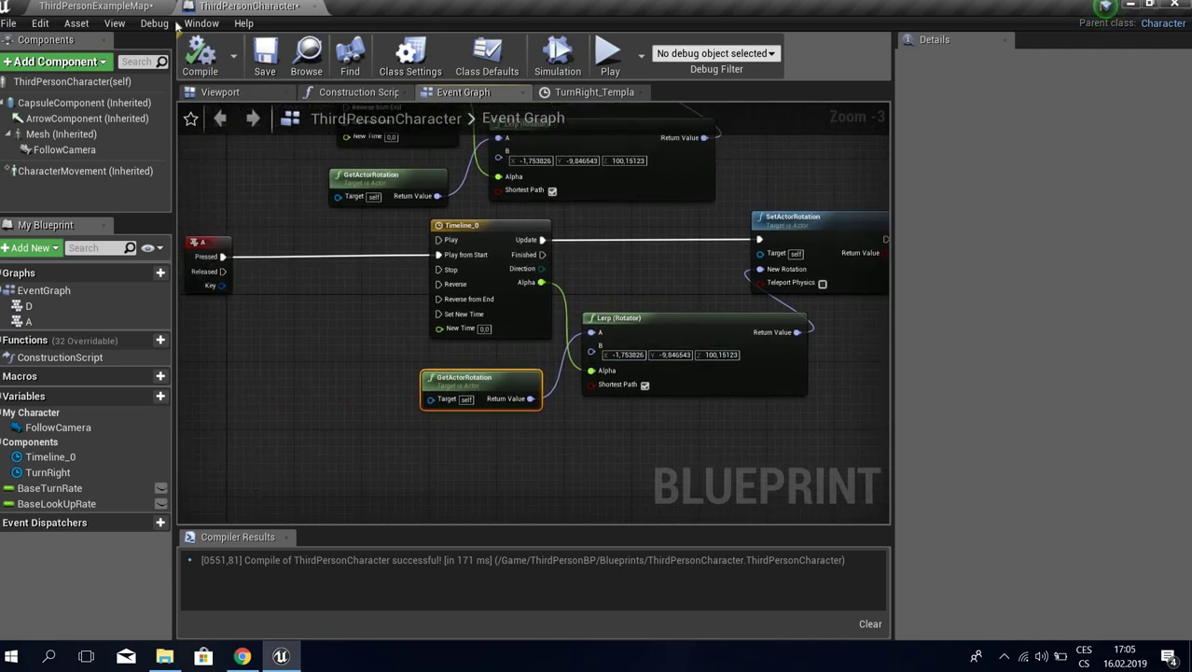
- Place a sphere in the example map to the character's left, at about X -723, Y 110, Z 244
click(96, 5)
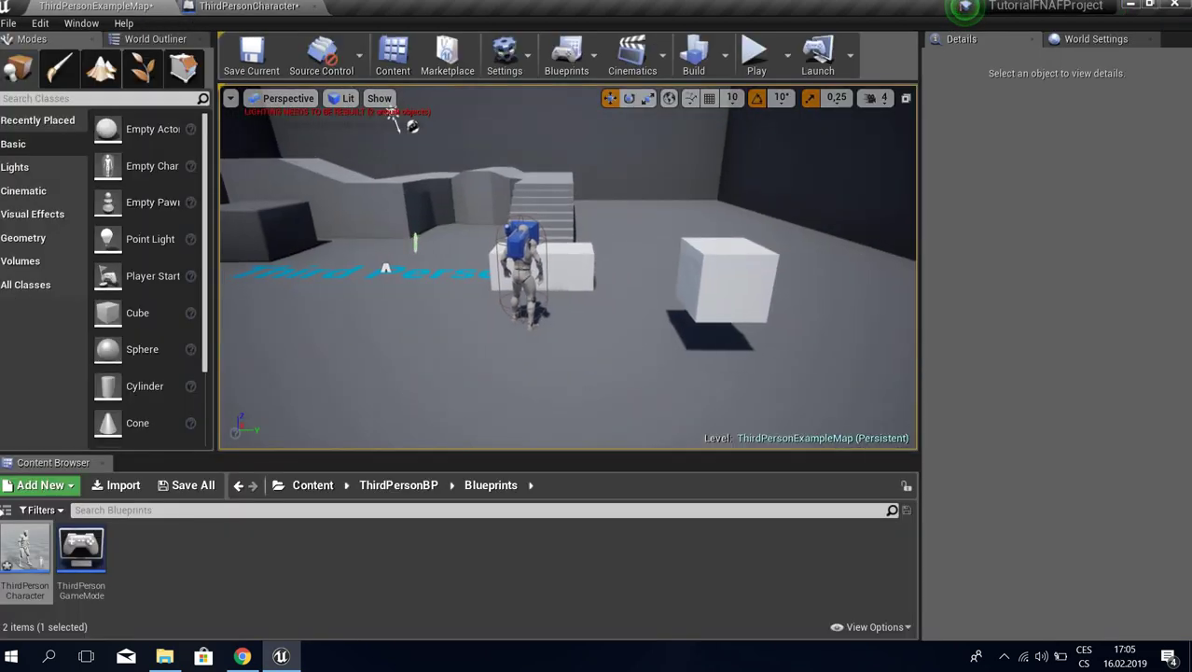
click(524, 265)
right_drag(523, 266, 421, 315)
key(e)
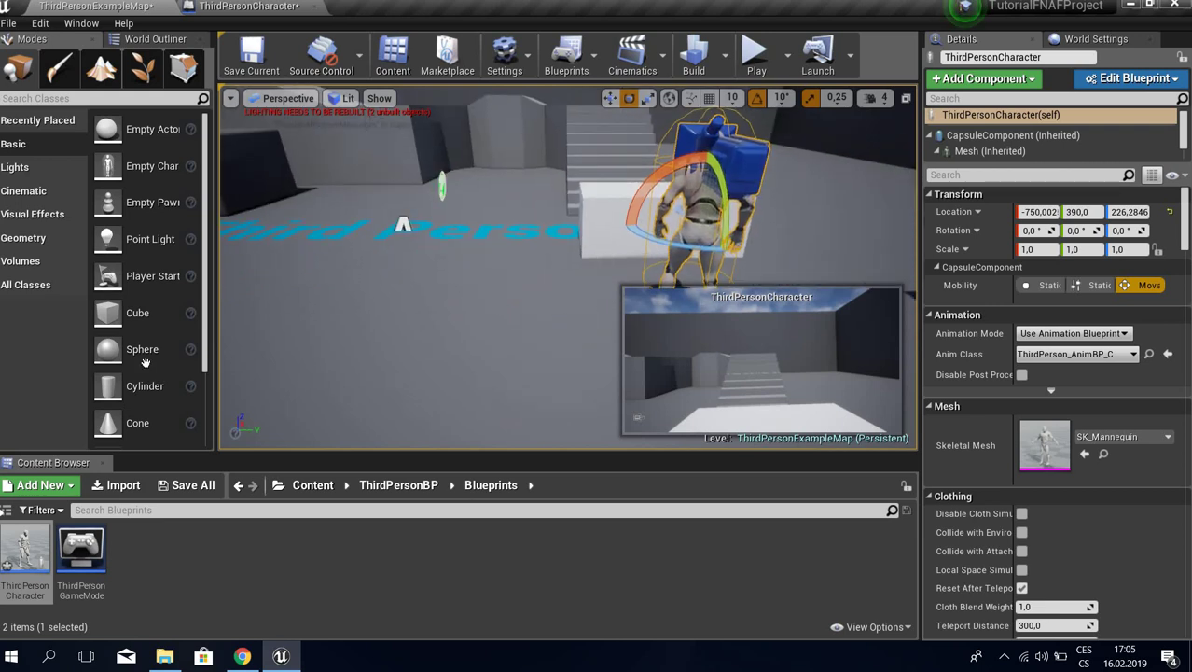
drag(142, 354, 383, 134)
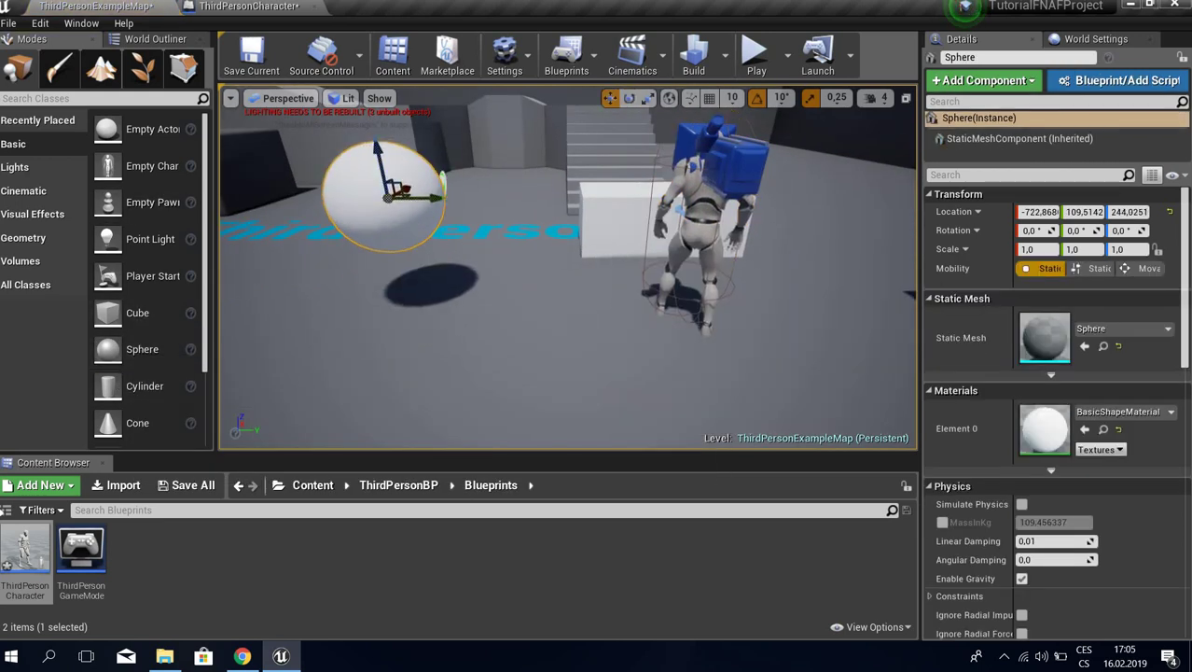
- Rotate the character toward the sphere to about X -1.75°, Y -9.85°, Z -89.8°
click(666, 237)
key(e)
drag(673, 243, 750, 245)
drag(718, 193, 688, 241)
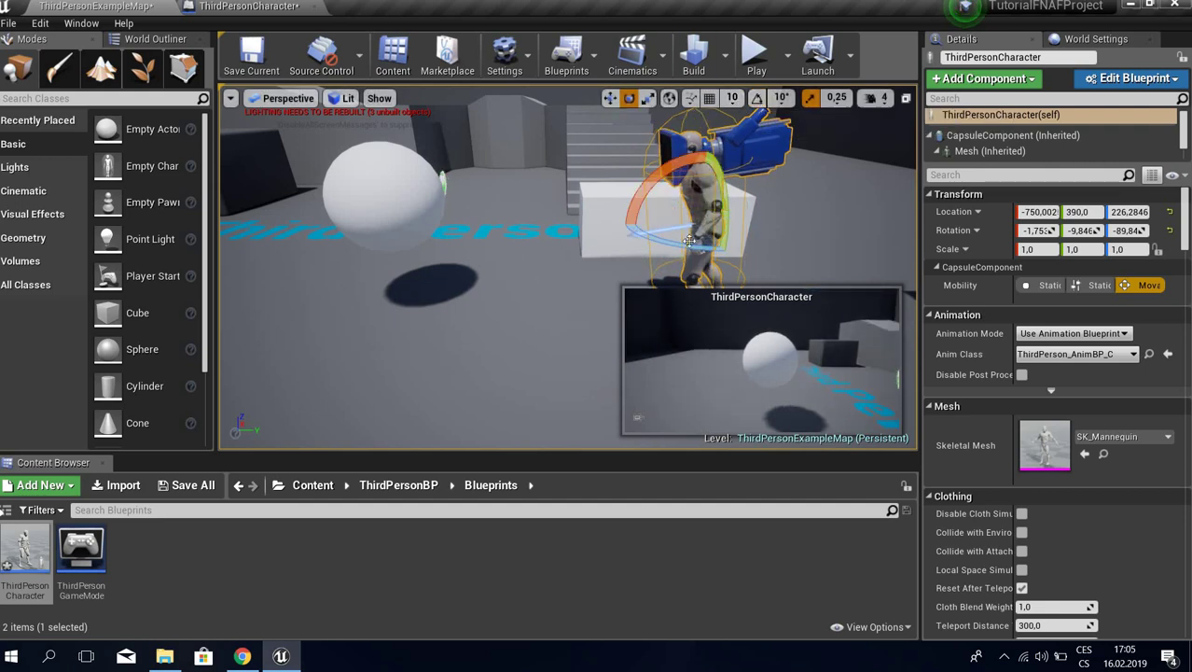
- Fine-tune the character's rotation to about X -8.6°, Y -5.9°, Z -85° with the sphere in the camera view, and save the map
click(712, 105)
drag(721, 186, 699, 166)
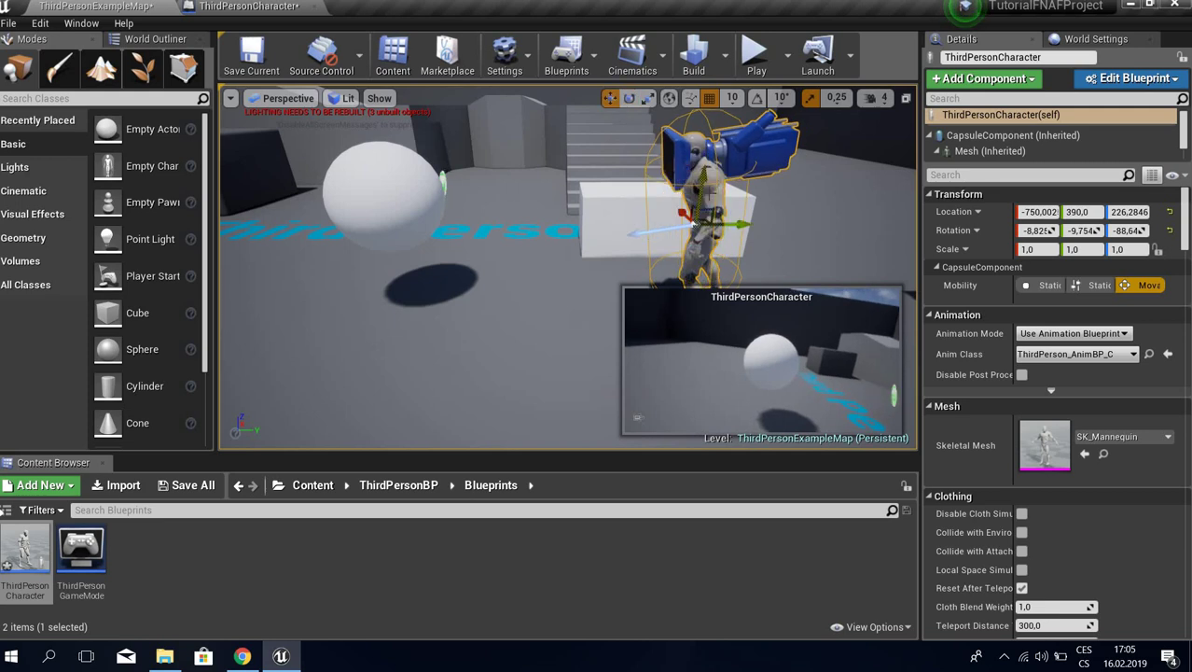
drag(683, 243, 690, 245)
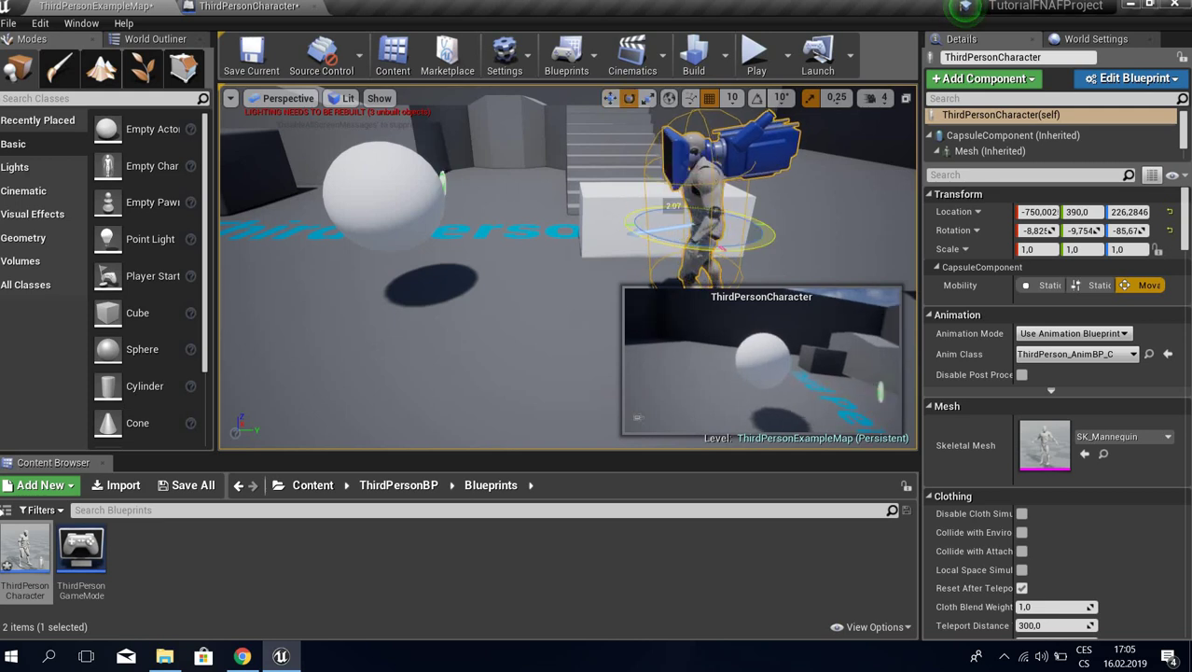
drag(657, 174, 667, 168)
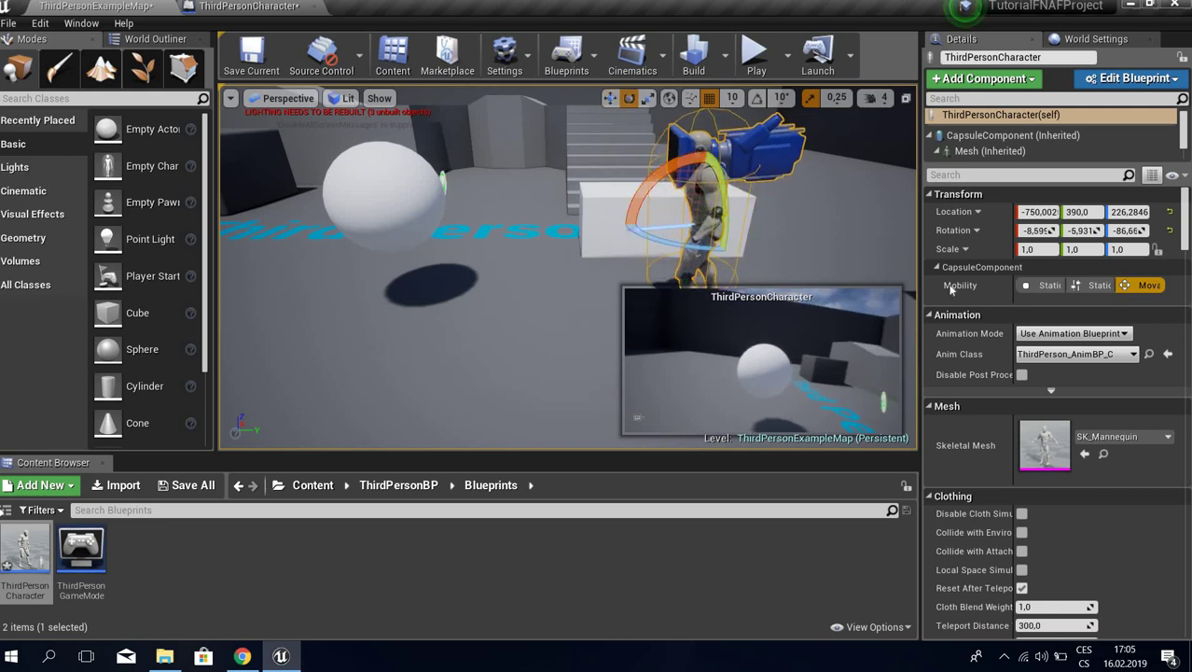
drag(684, 243, 689, 243)
click(254, 62)
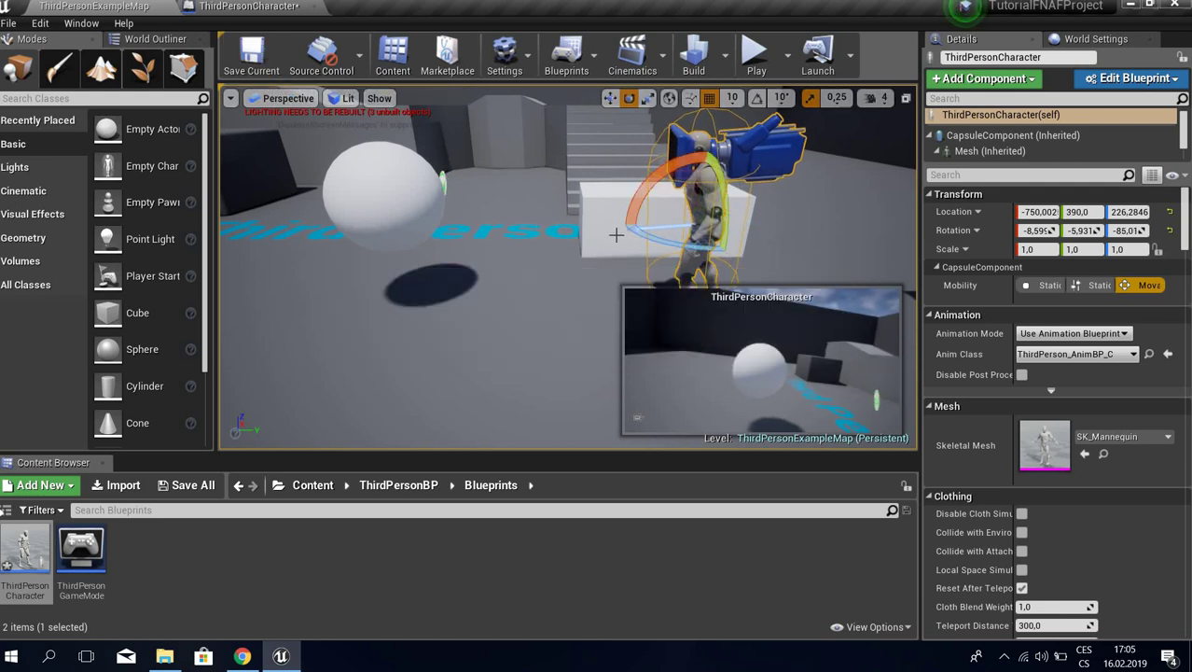
- Copy the character's X rotation, -8,599843, into B's X value on the A key chain's Lerp (Rotator) node
key(s)
mouse_move(549, 157)
right_down()
mouse_move(583, 177)
mouse_move(548, 157)
right_up()
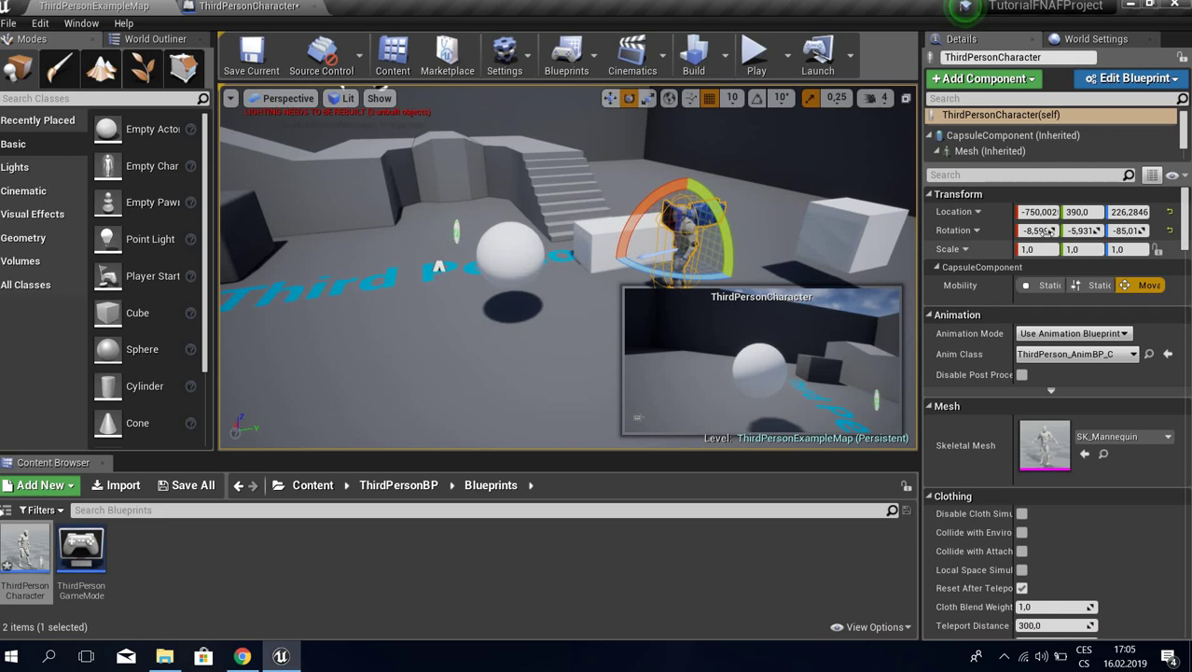
click(1043, 231)
key(ctrl+c)
click(287, 7)
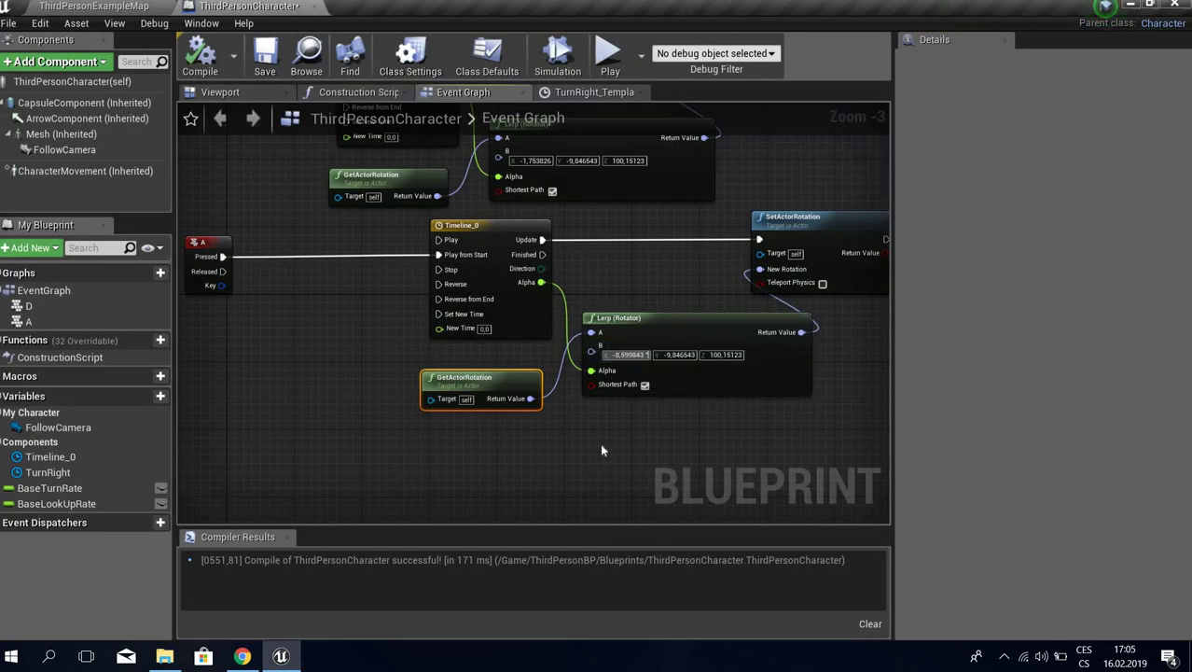
key(ctrl+v)
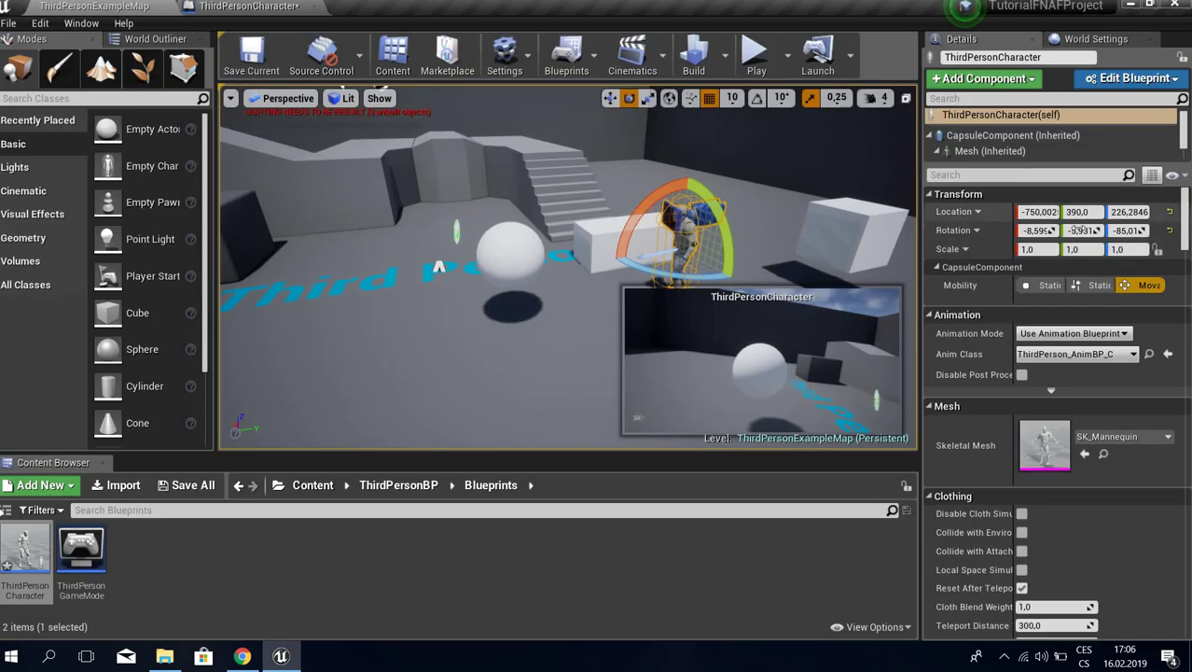
- Set B's Y value on the A key chain's Lerp (Rotator) to the character's Y rotation, -5,931807, and compile
click(1082, 230)
click(287, 8)
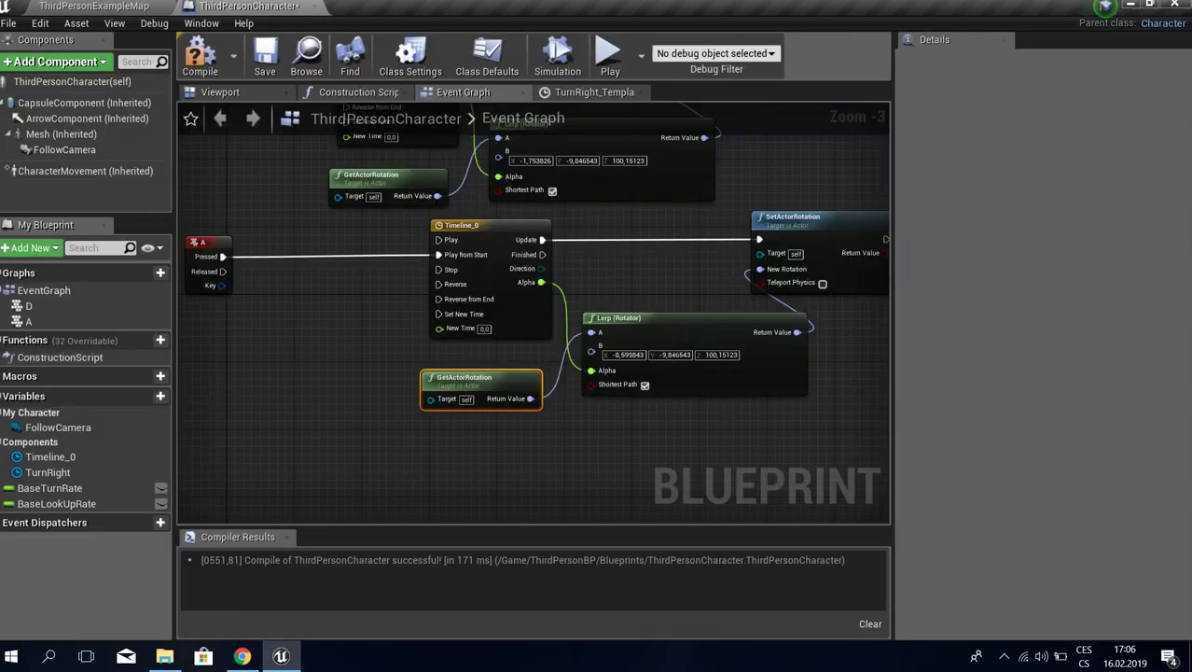
click(673, 355)
text(-5,931807)
key(Return)
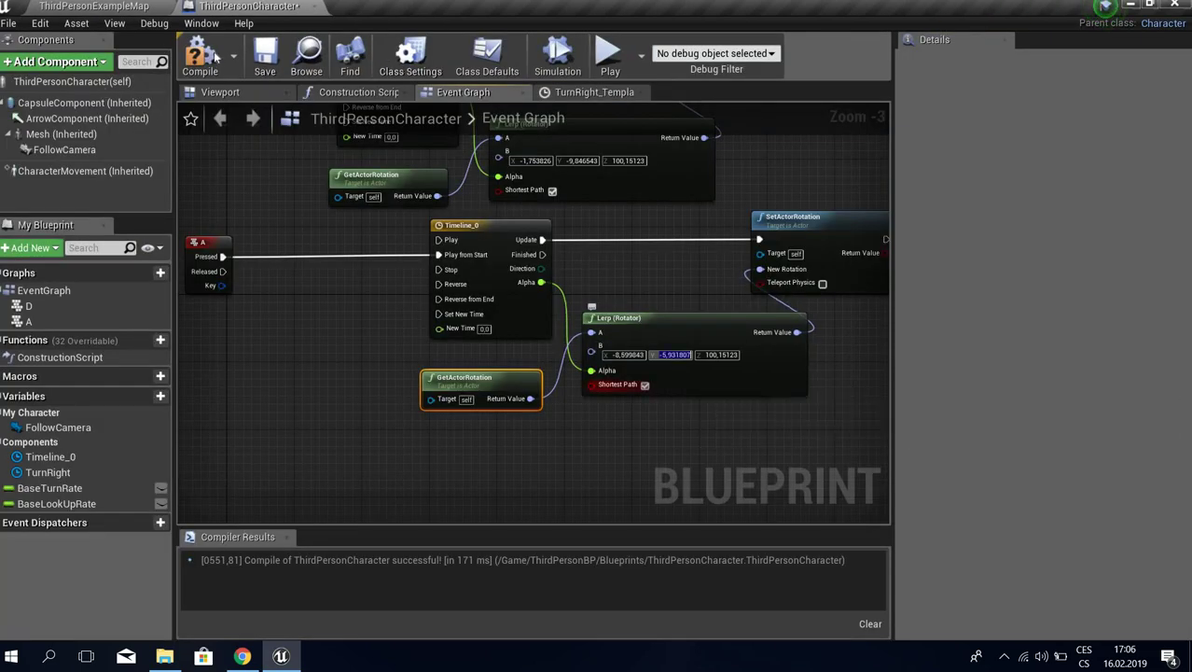
click(199, 54)
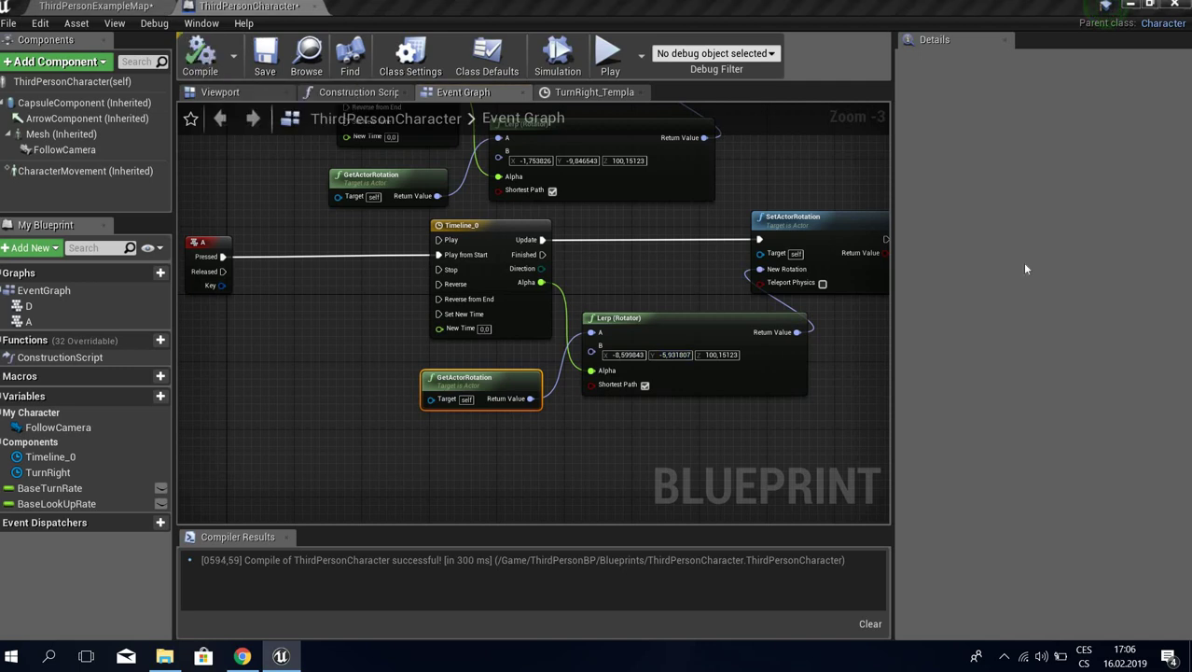
- Try to copy the character's Z rotation into B's Z value on the A key chain's Lerp (Rotator) node
click(96, 7)
click(1127, 248)
click(1127, 232)
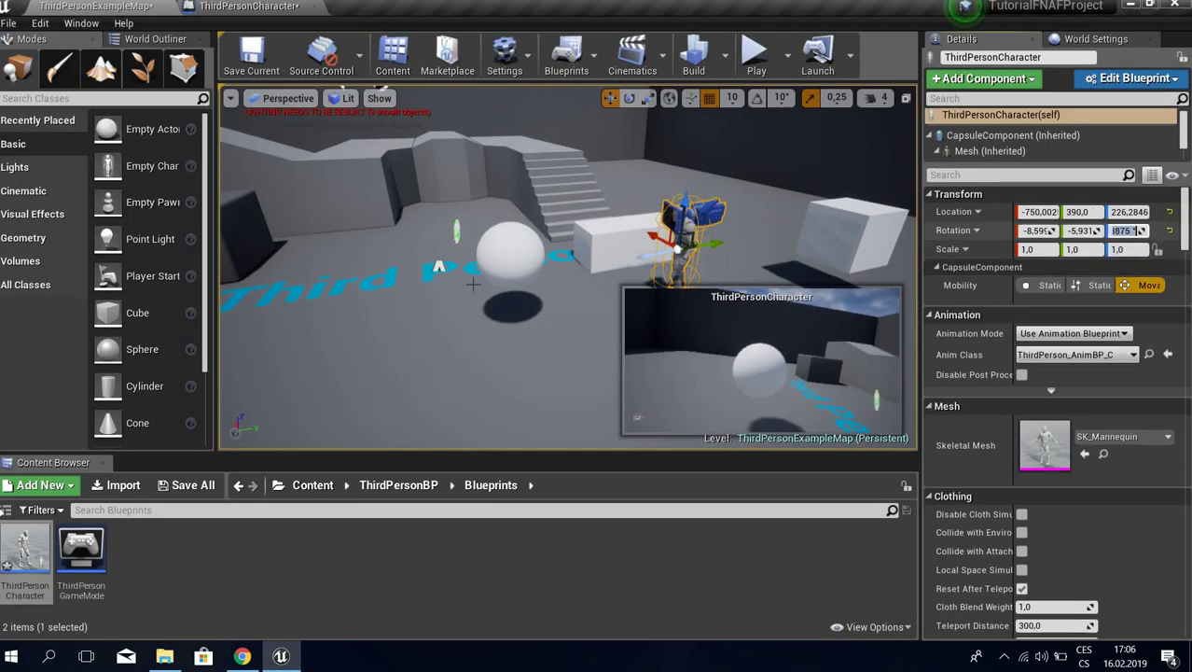
click(249, 8)
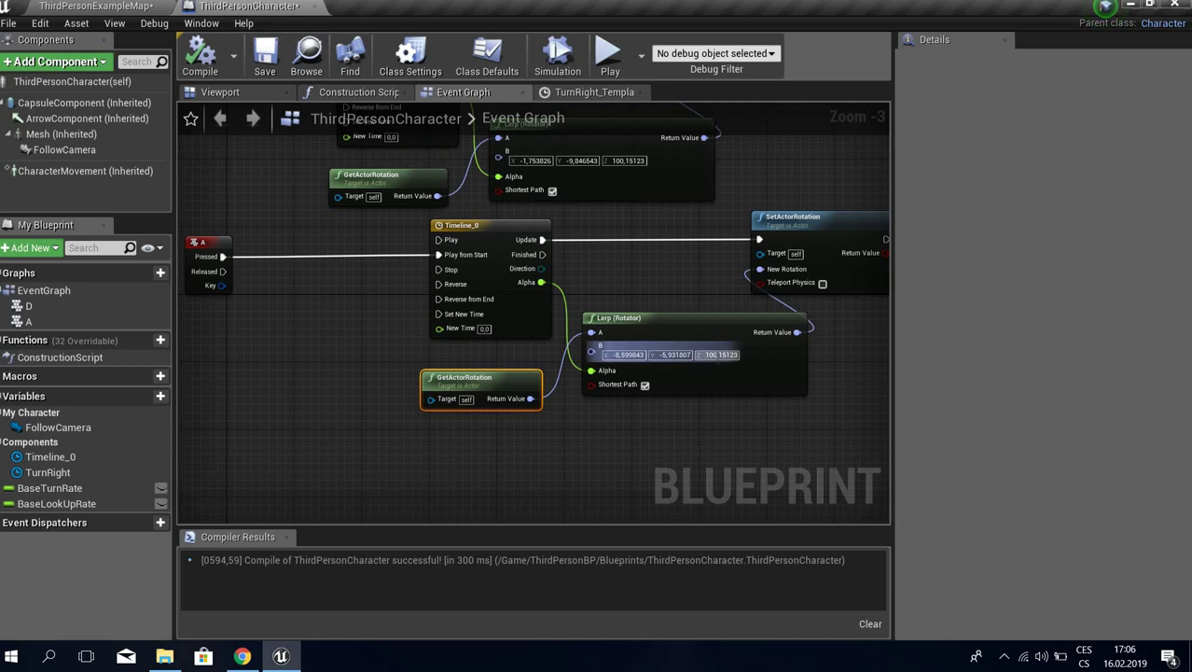
- Reset the placed character's X, Y and Z rotation to 0 and save the map
click(122, 8)
key(f)
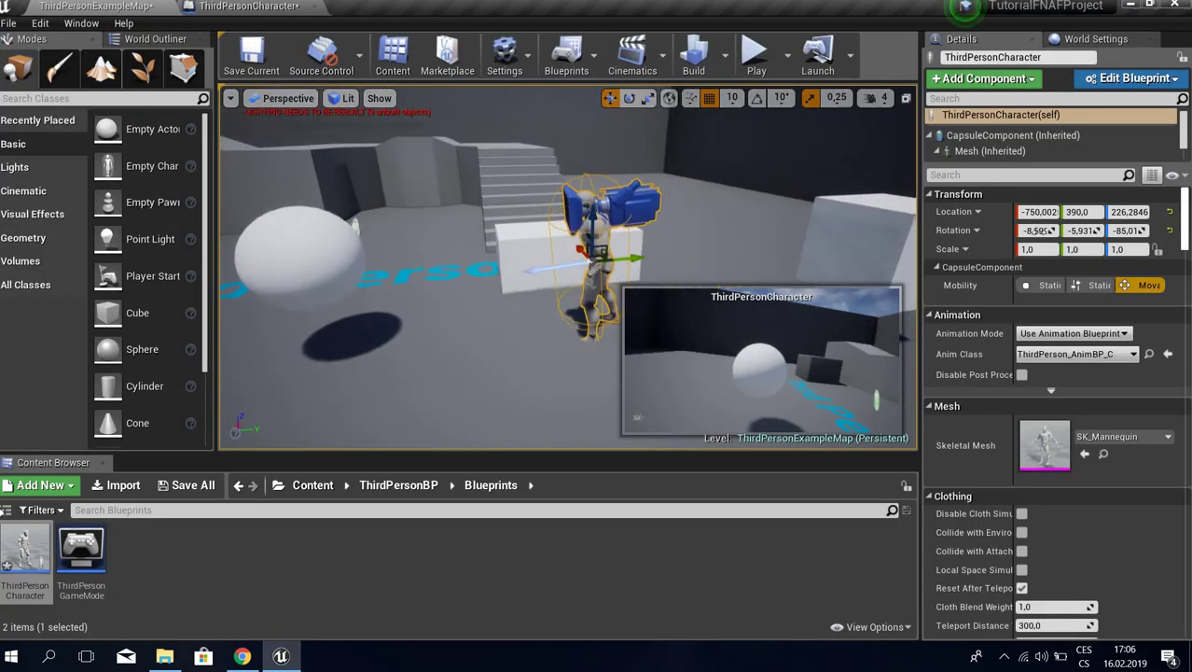
click(1037, 230)
click(1095, 230)
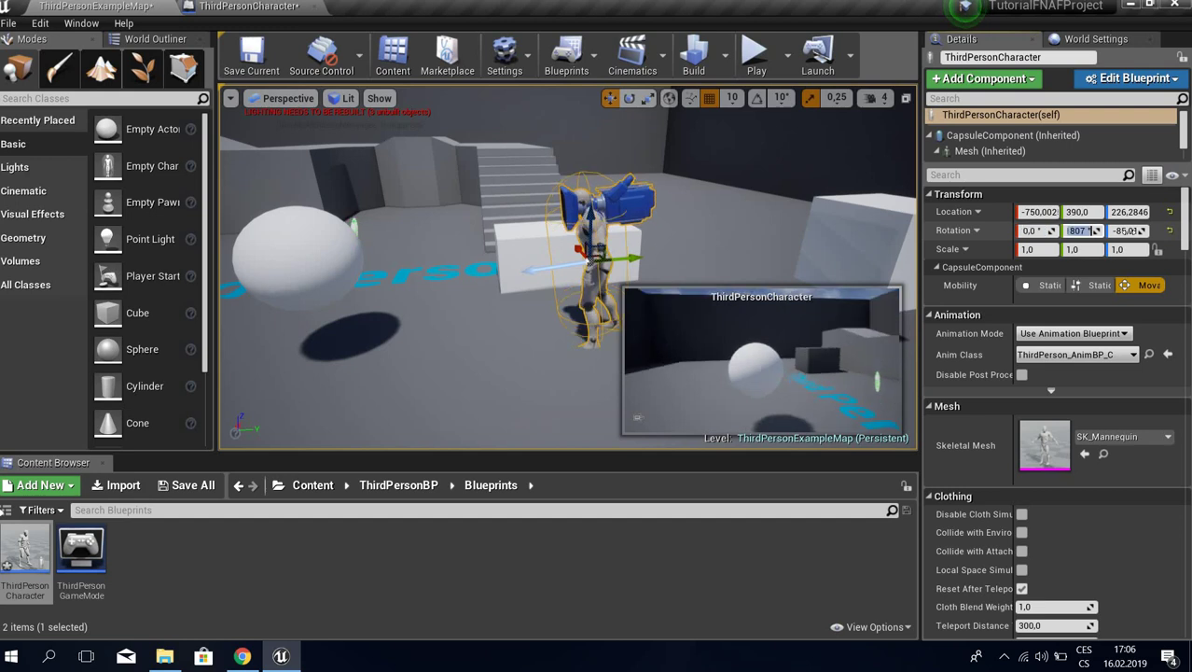
text(0)
click(1127, 230)
text(0)
key(ctrl+s)
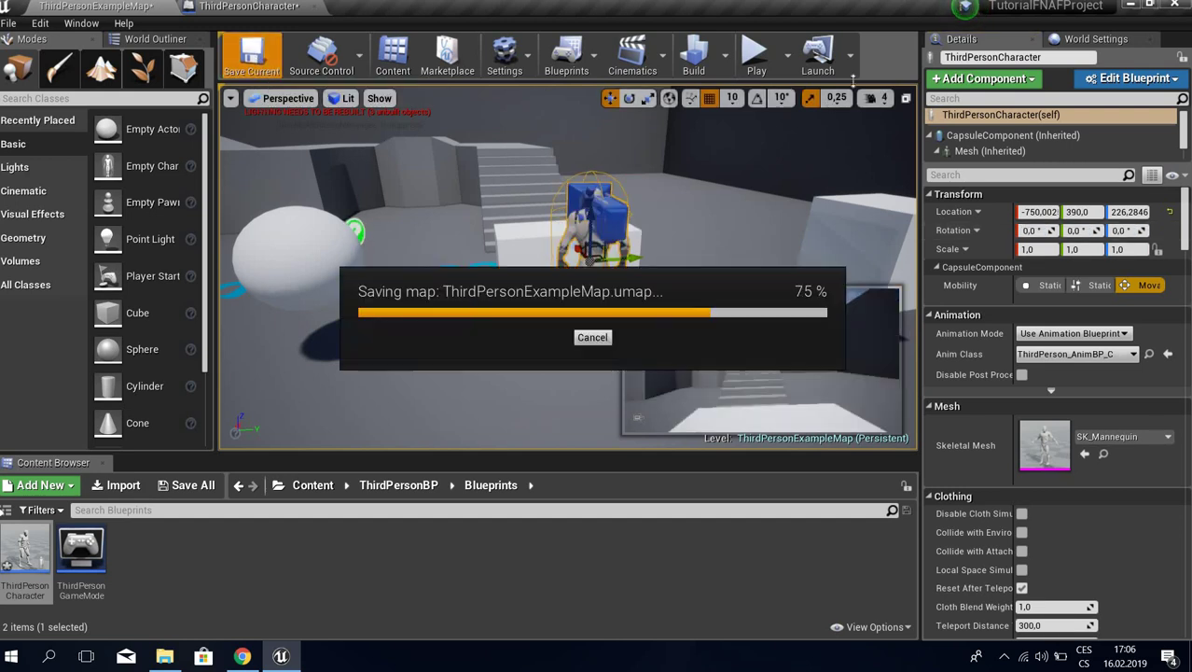
- Play-test the level to check the character's D and A key turns, and stop the session
click(756, 58)
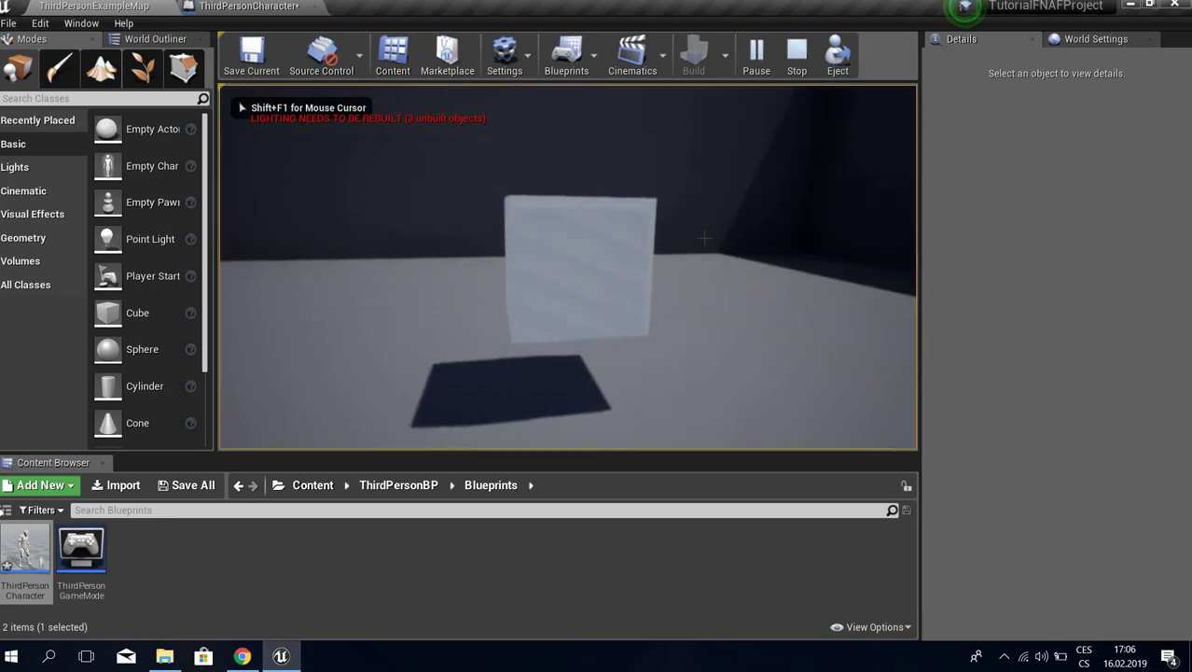
key(Escape)
right_drag(569, 270, 578, 275)
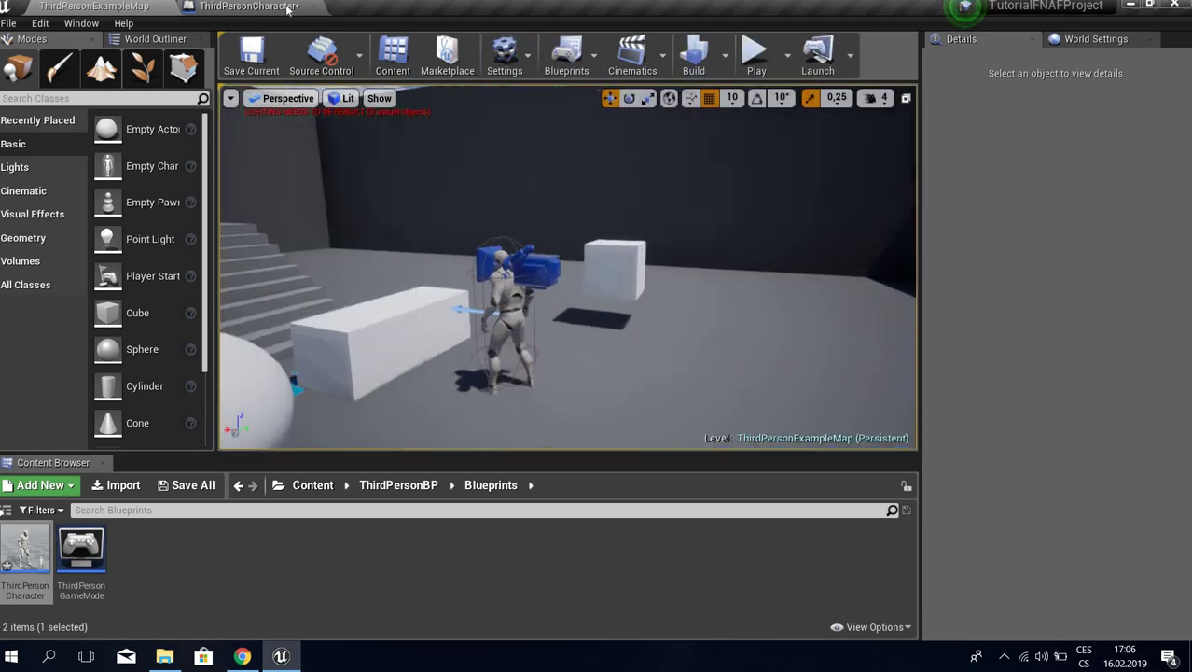
- Play-test the level from the character blueprint to check the turns, and stop the session
click(285, 7)
right_drag(660, 337, 581, 380)
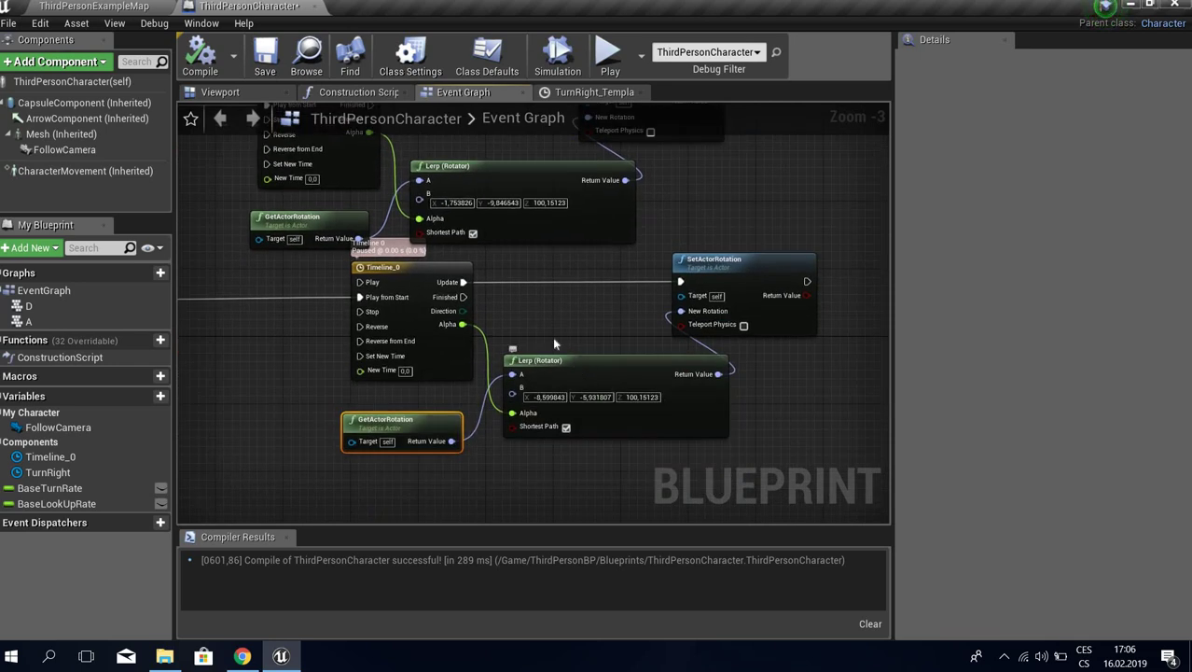
click(609, 58)
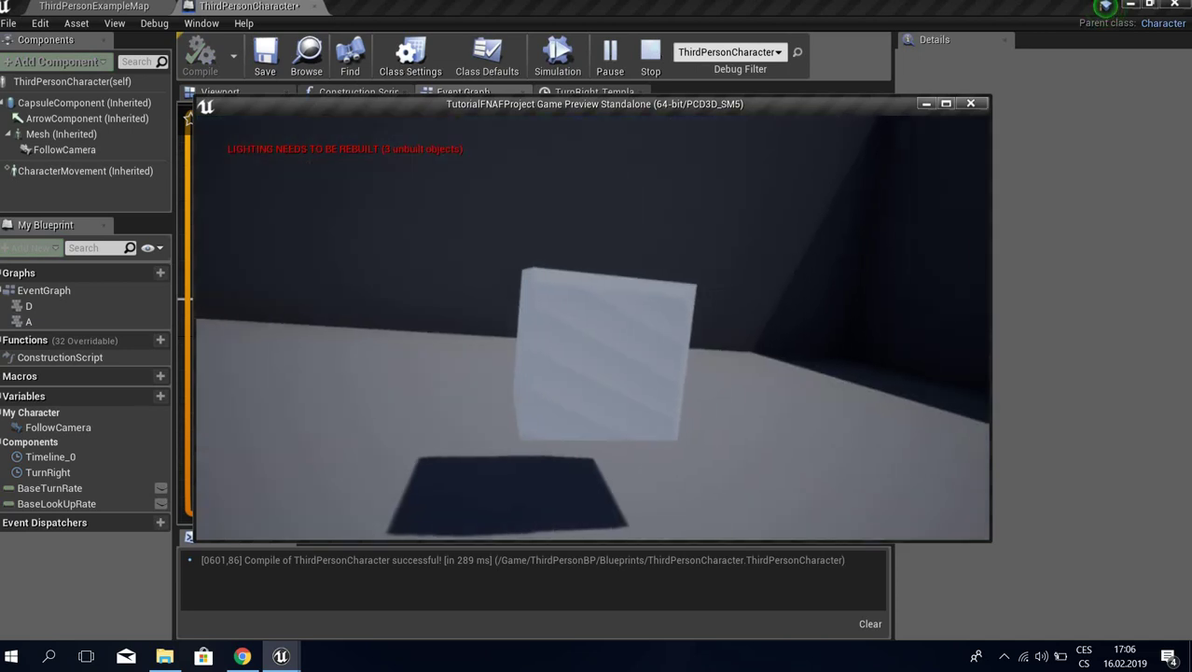
key(Escape)
right_drag(580, 290, 622, 307)
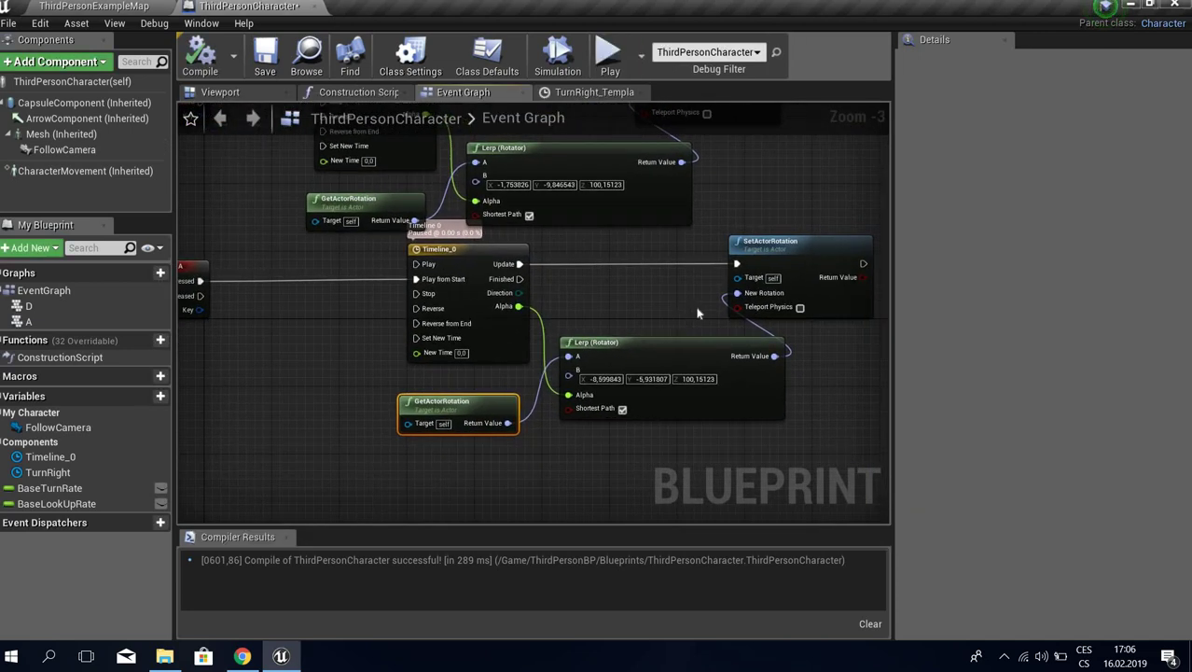
- Rotate the placed character by about -86,28° around Z, with a slight tilt, so its camera faces the sphere
click(124, 7)
click(579, 301)
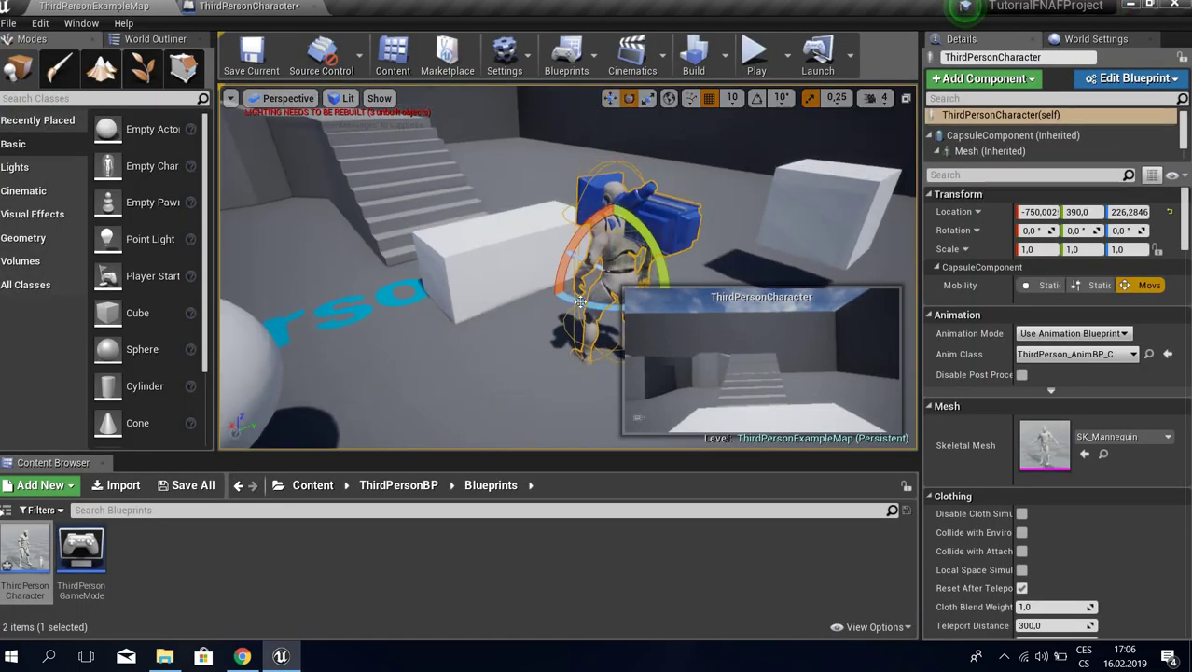
drag(563, 297, 545, 280)
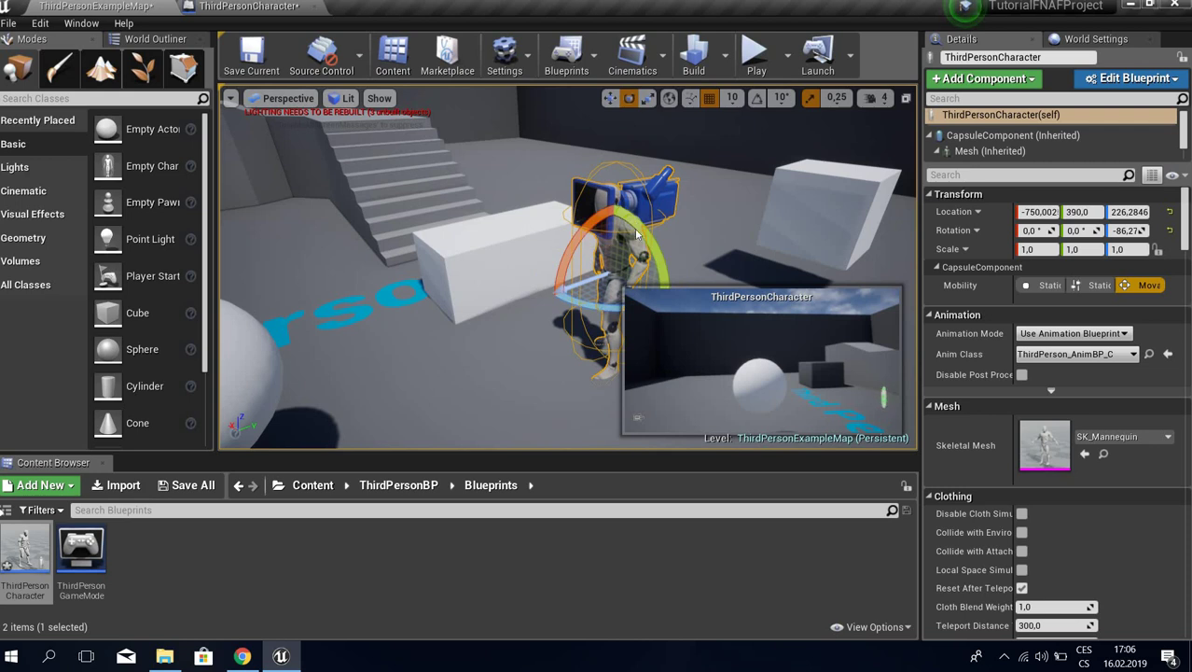
drag(637, 234, 642, 244)
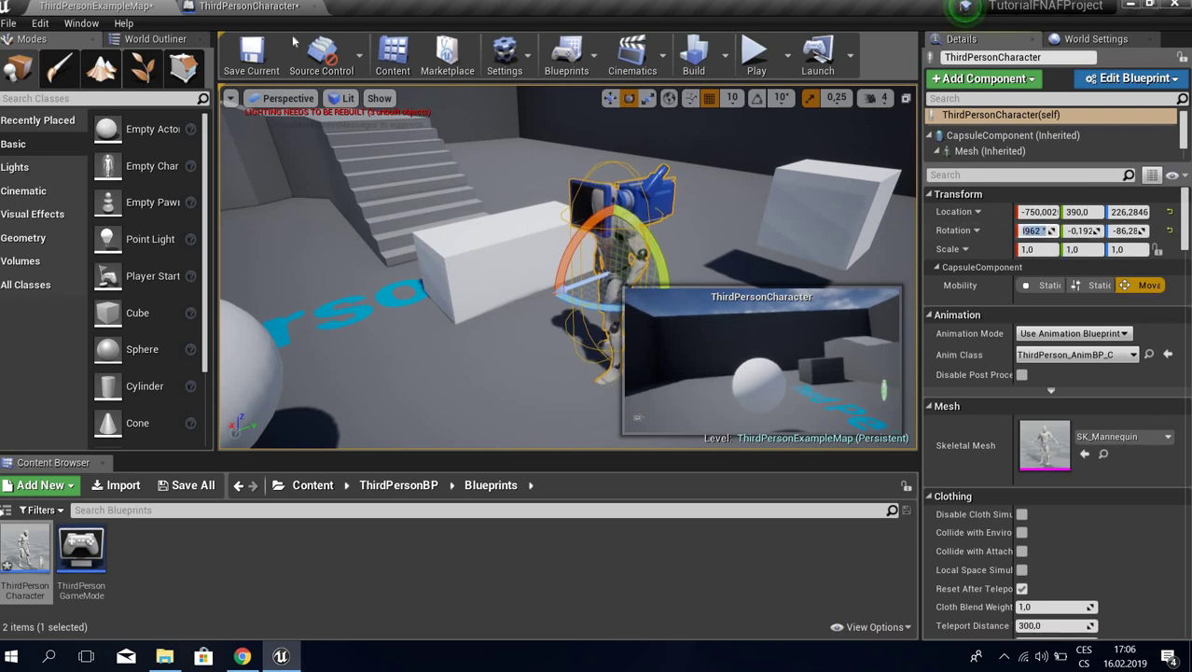
- Set B's X value on the A key chain's Lerp (Rotator) to the character's X rotation, 2,963962, and play-test it briefly
click(268, 7)
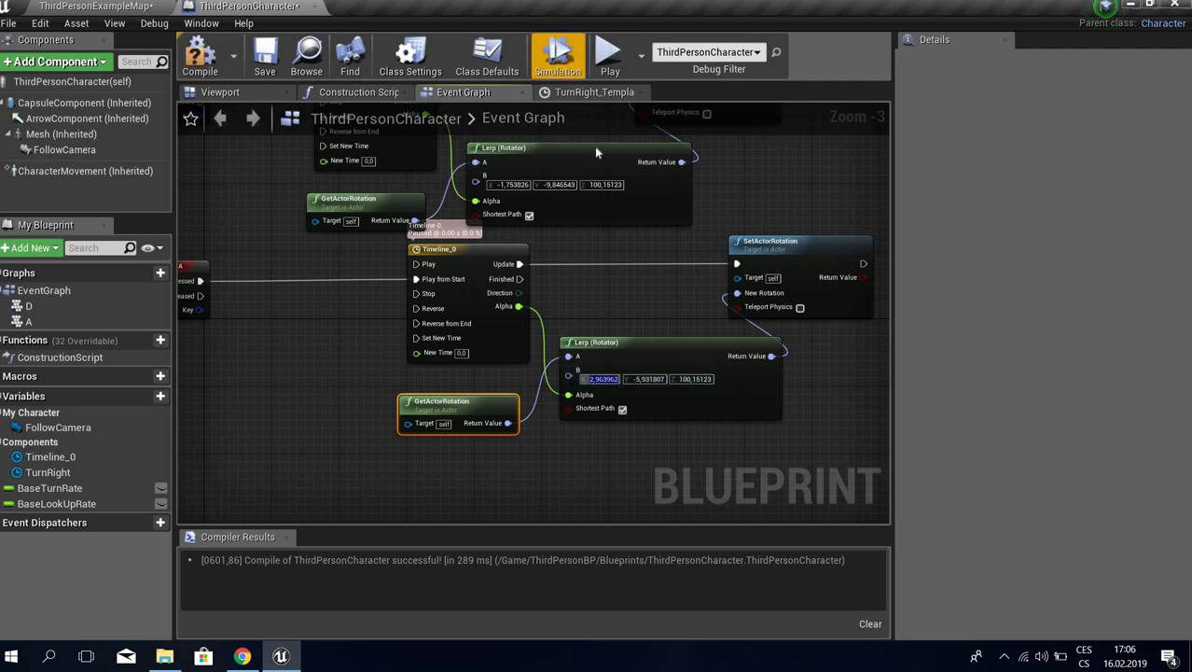
click(608, 56)
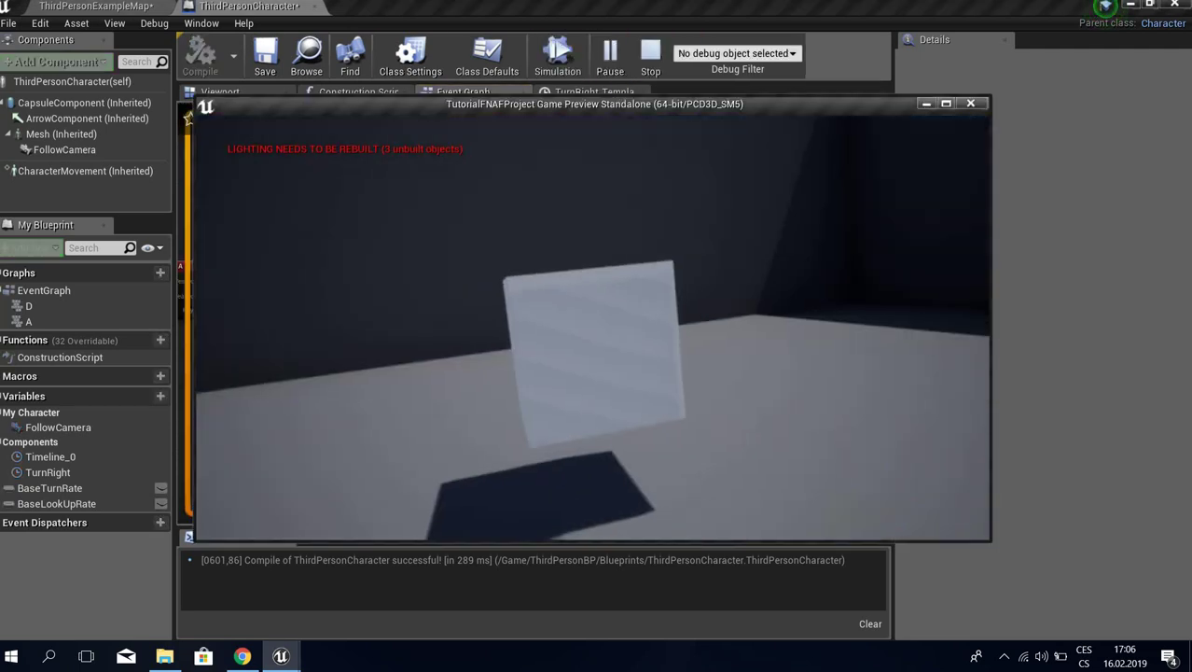
key(Escape)
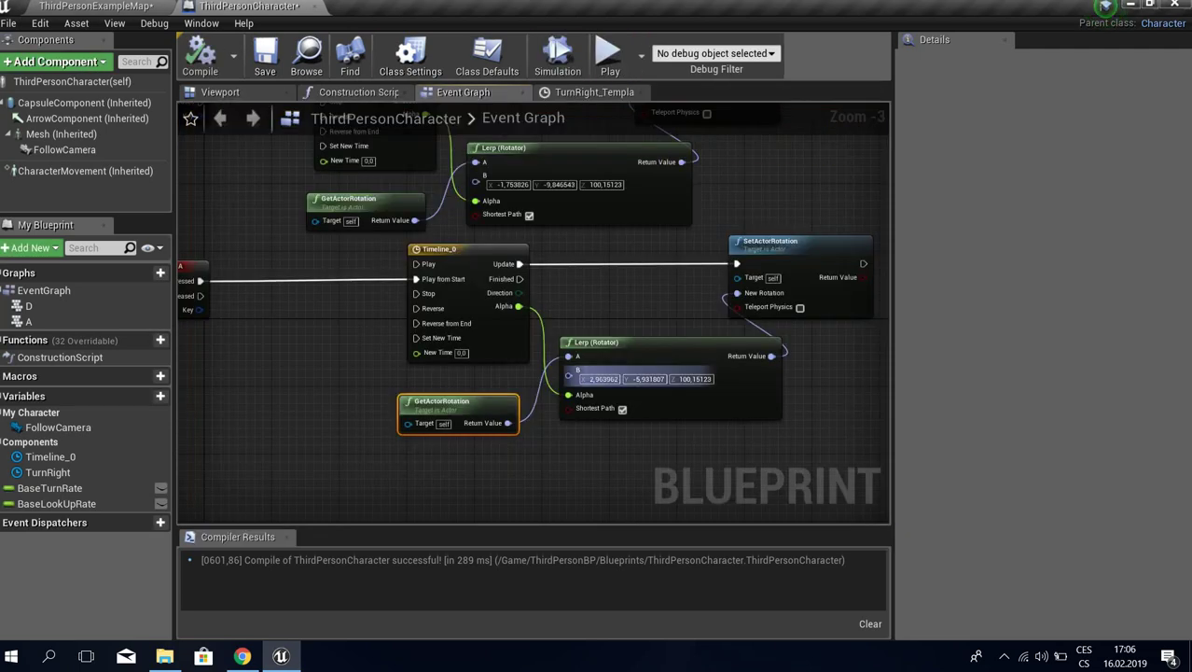
- Copy the character's Y and Z rotation, -0,192688 and -86,284363, into B on the A key chain's Lerp (Rotator), and compile
click(96, 6)
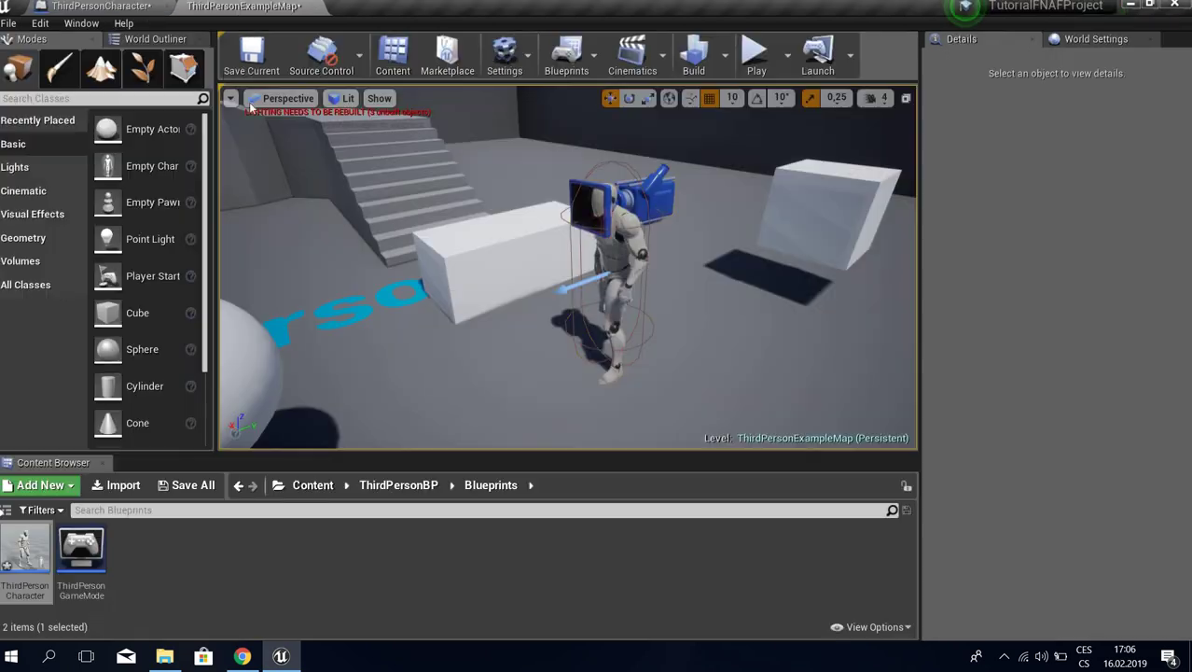
click(611, 280)
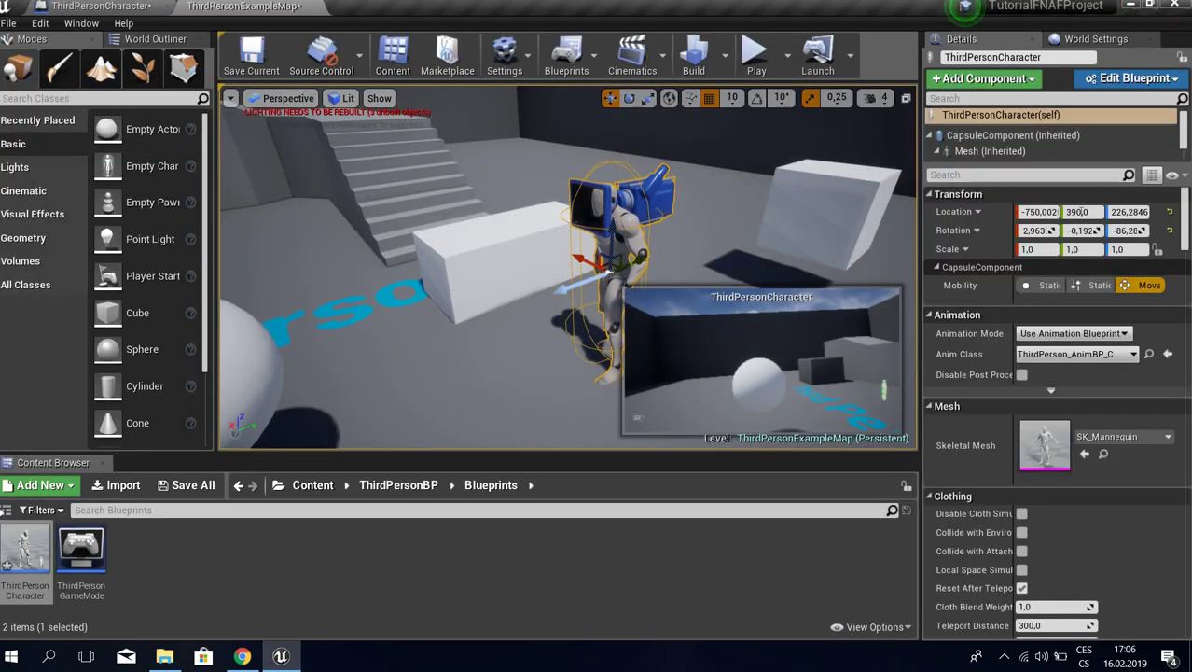
click(1082, 230)
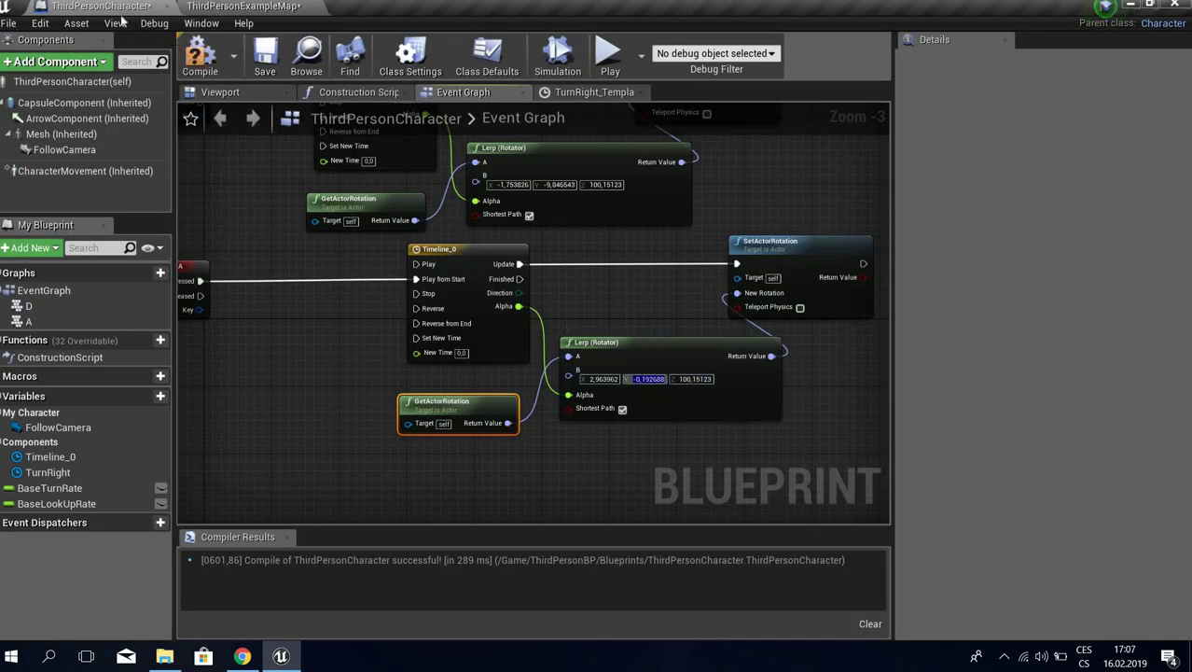
click(245, 7)
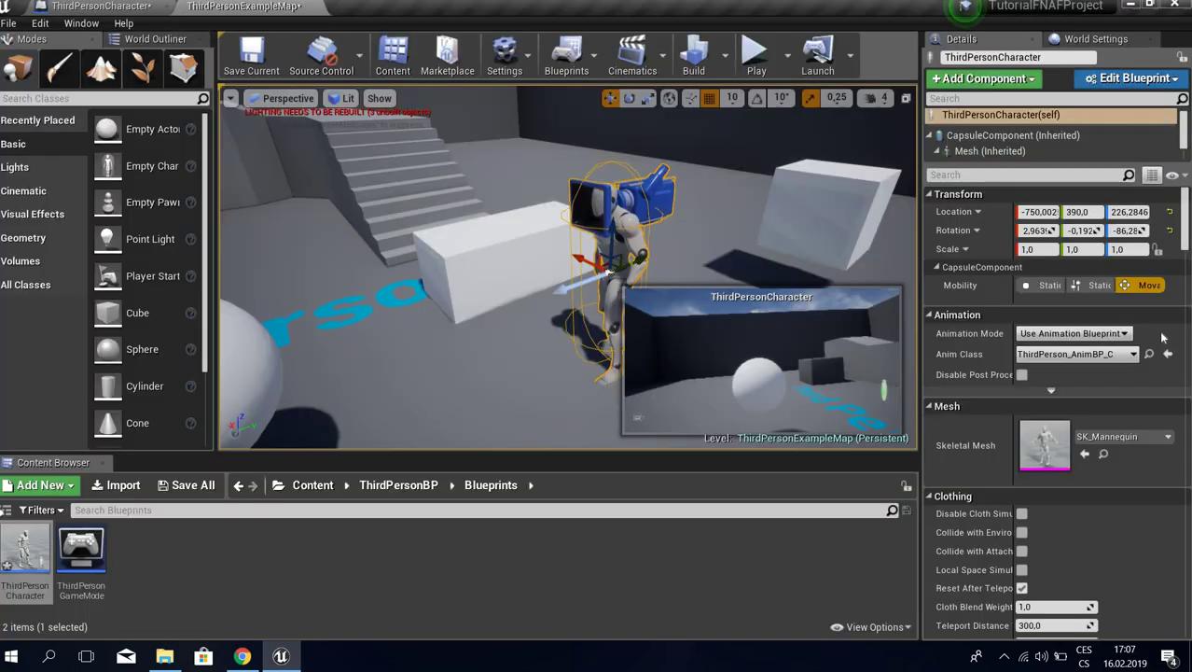
click(1132, 231)
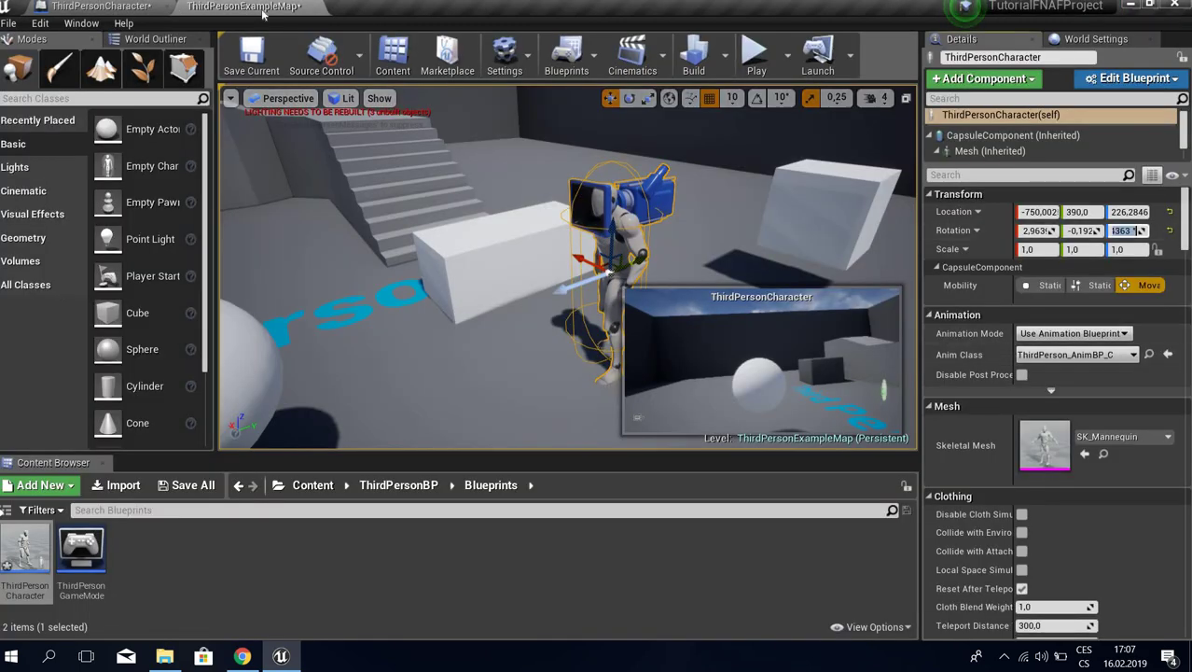
click(101, 7)
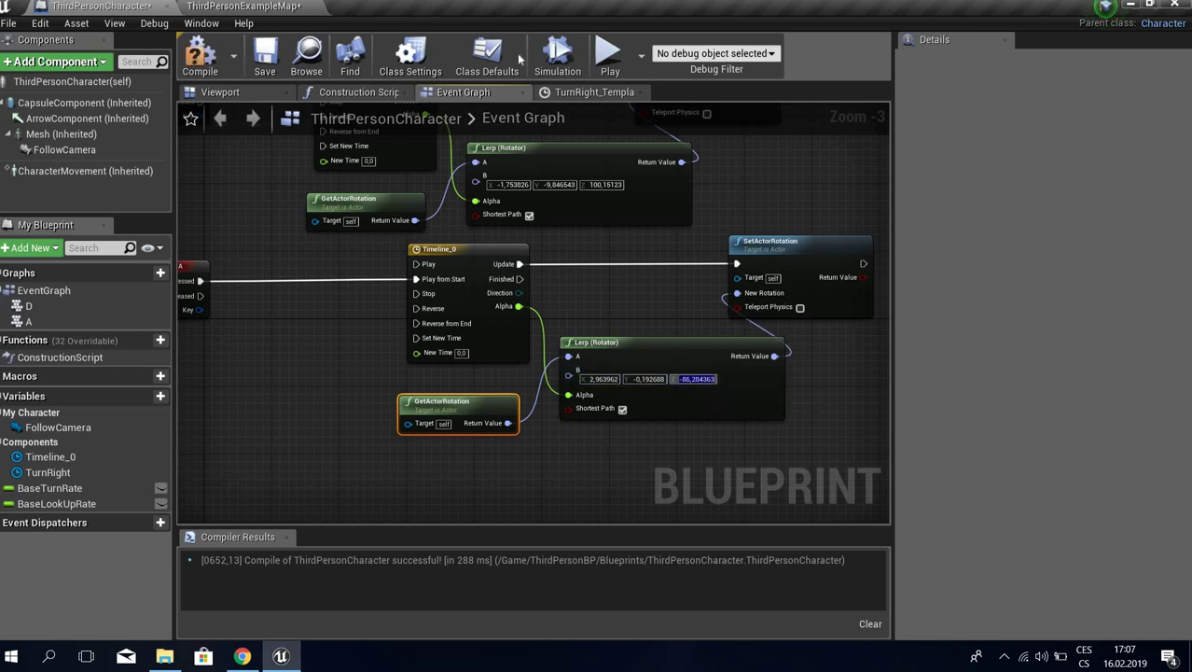
click(199, 54)
- Play-test the level, alternating repeatedly between the A and D turns, and stop the session
click(610, 54)
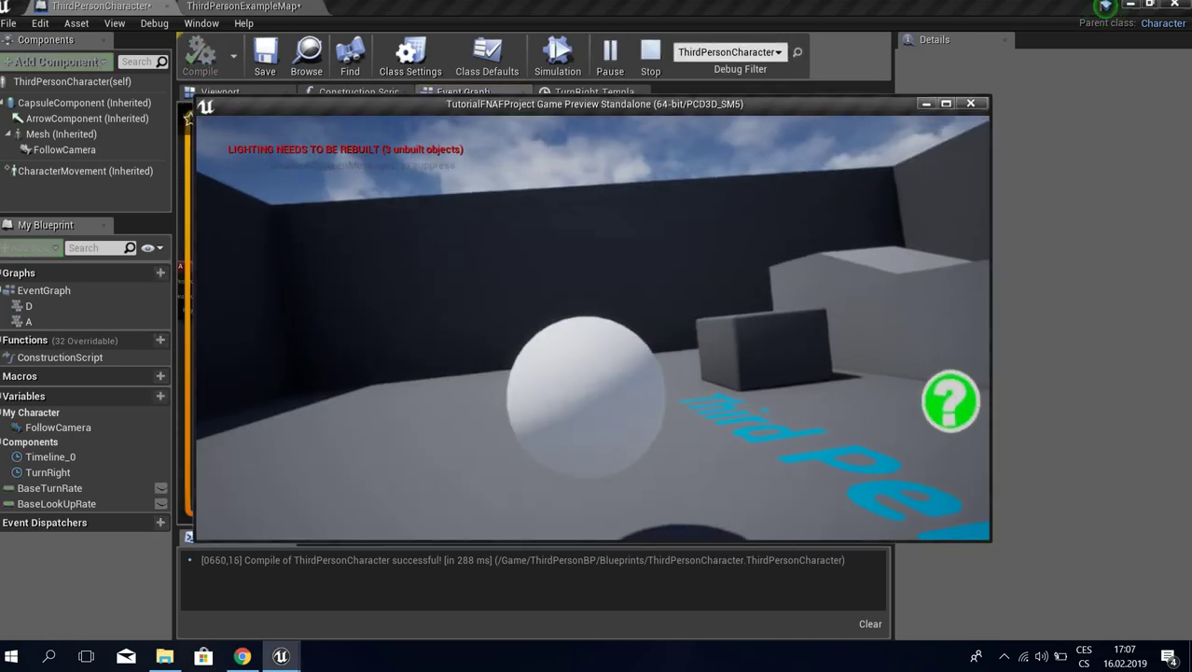
key(a)
key(d)
key(a)
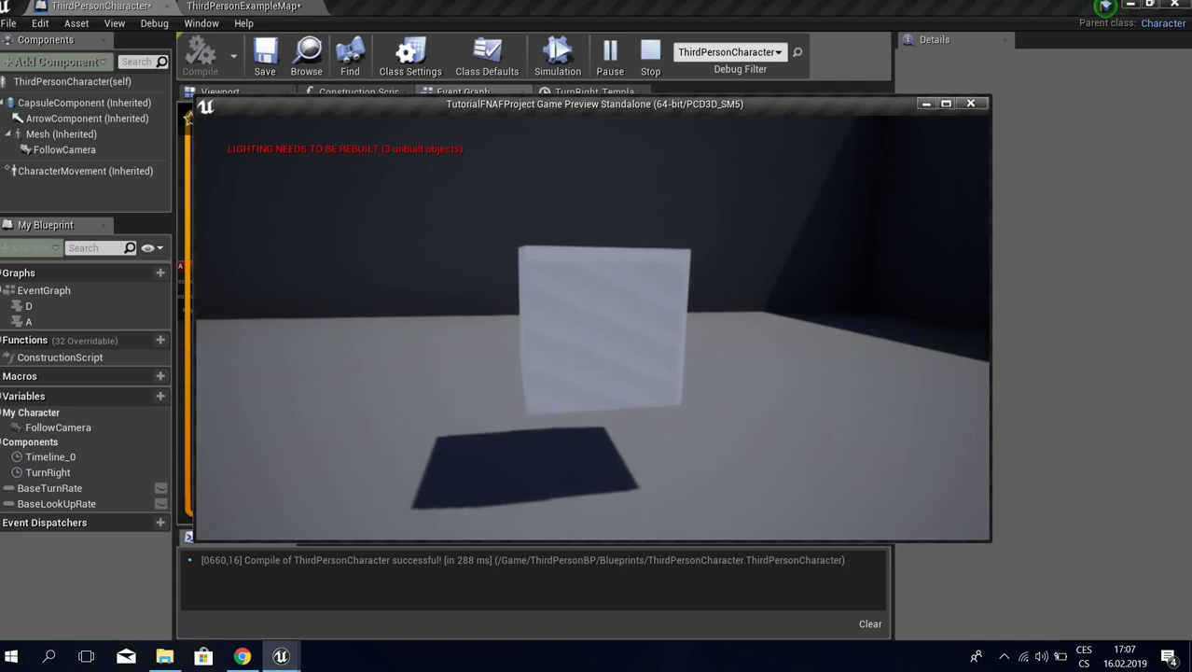
key(d)
key(a)
key(d)
key(a)
key(d)
key(a)
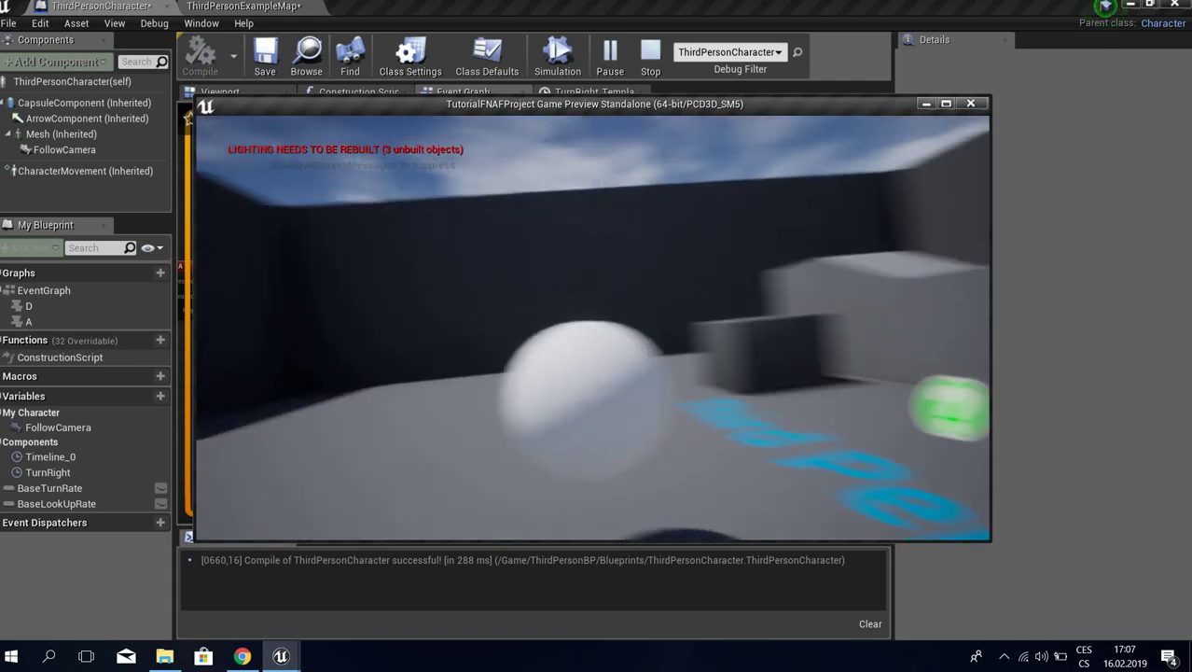
key(d)
key(a)
key(d)
key(a)
key(d)
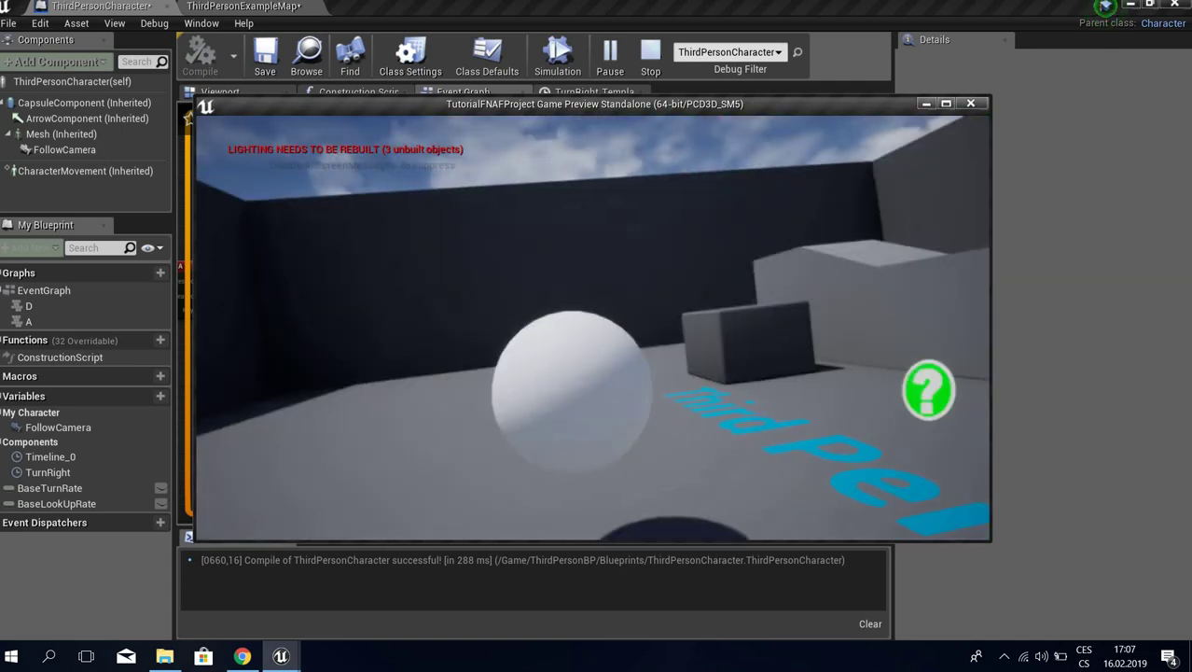
key(Escape)
- Reset the placed character's rotation to its default of 0 on all axes
click(224, 6)
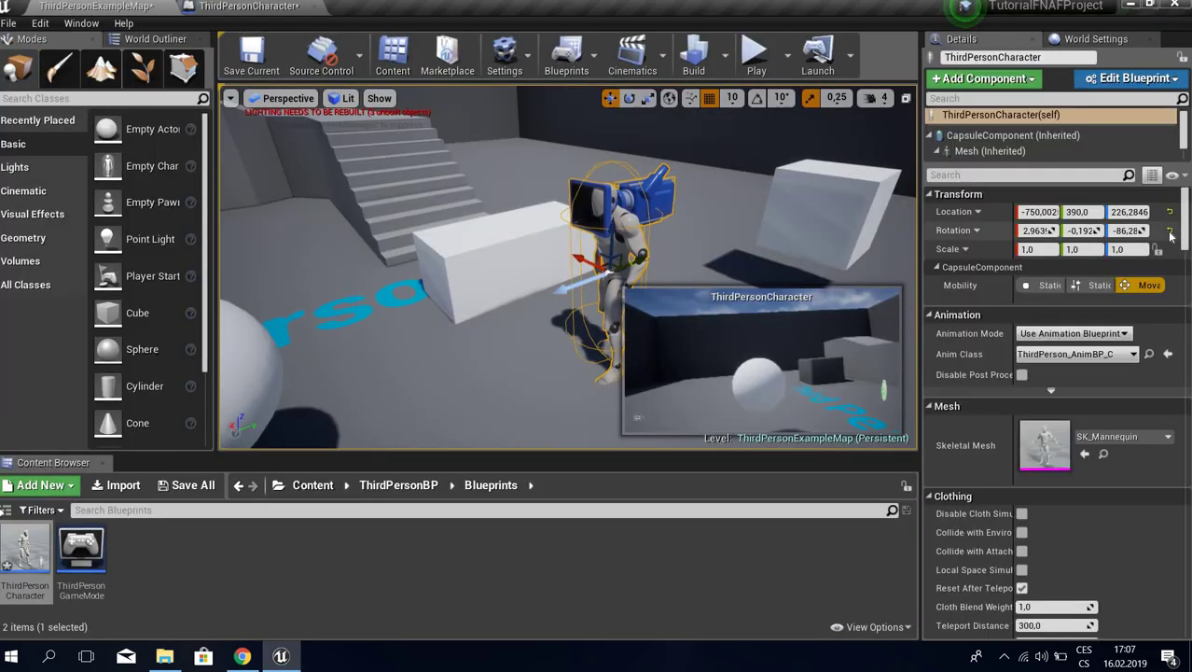
click(1170, 230)
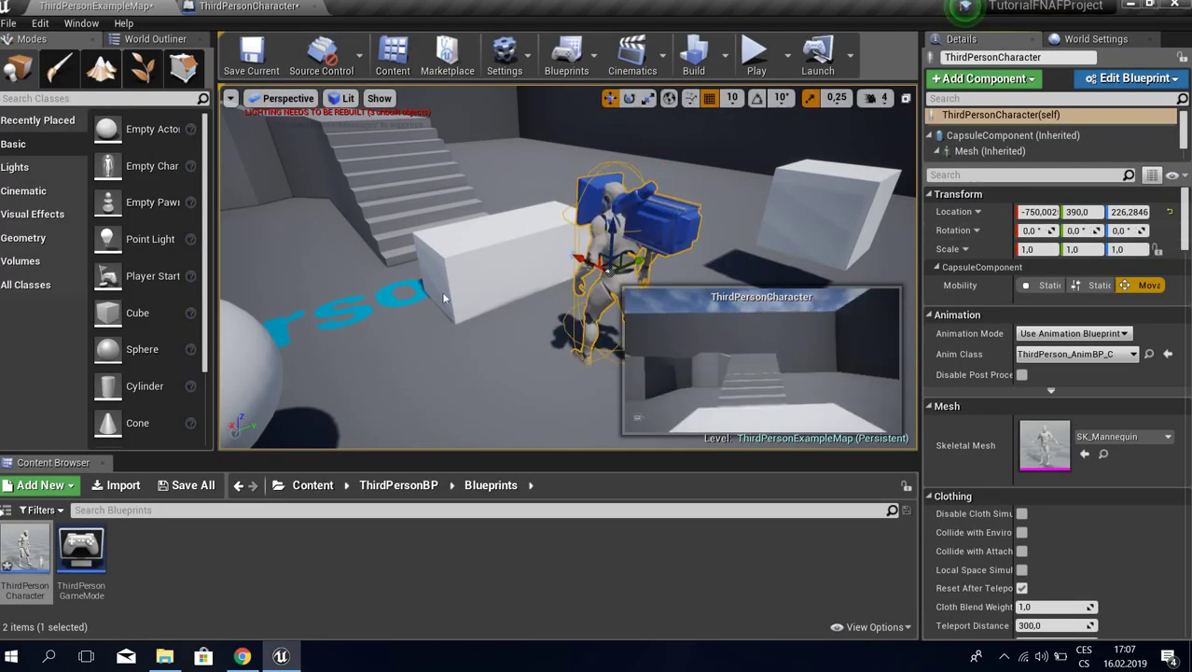
- Duplicate the whole D key turn chain in the event graph and place the copy above the original
click(240, 6)
scroll(546, 322, down, 3)
right_drag(553, 401, 526, 316)
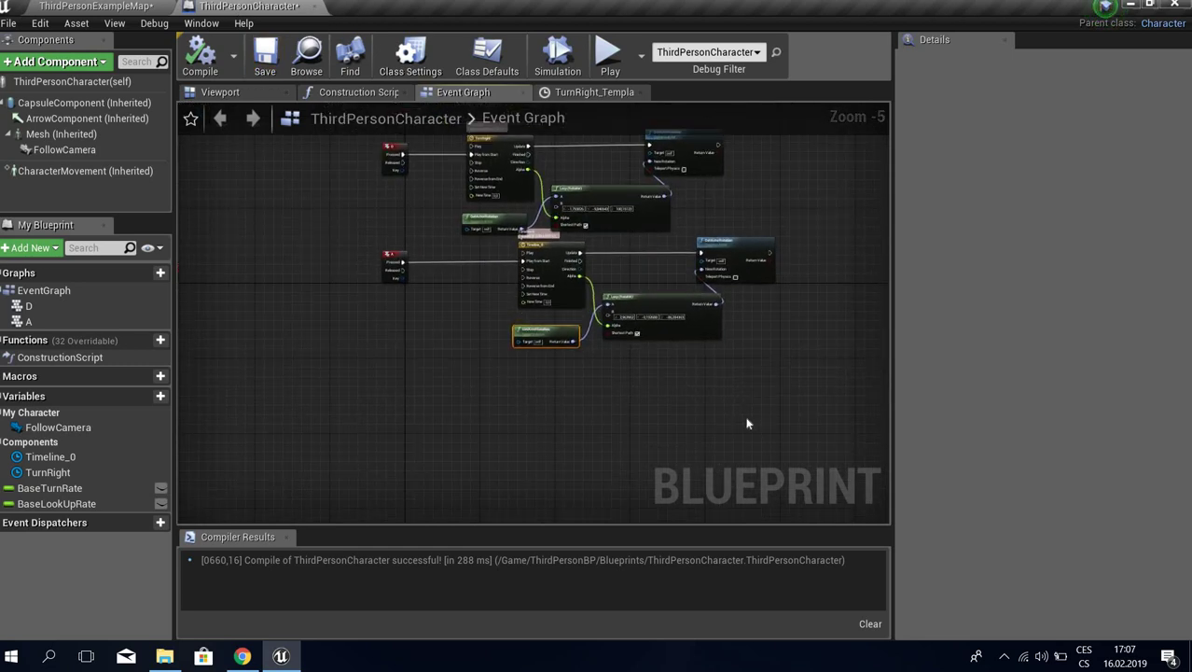
drag(376, 260, 375, 261)
right_drag(425, 272, 401, 411)
click(726, 346)
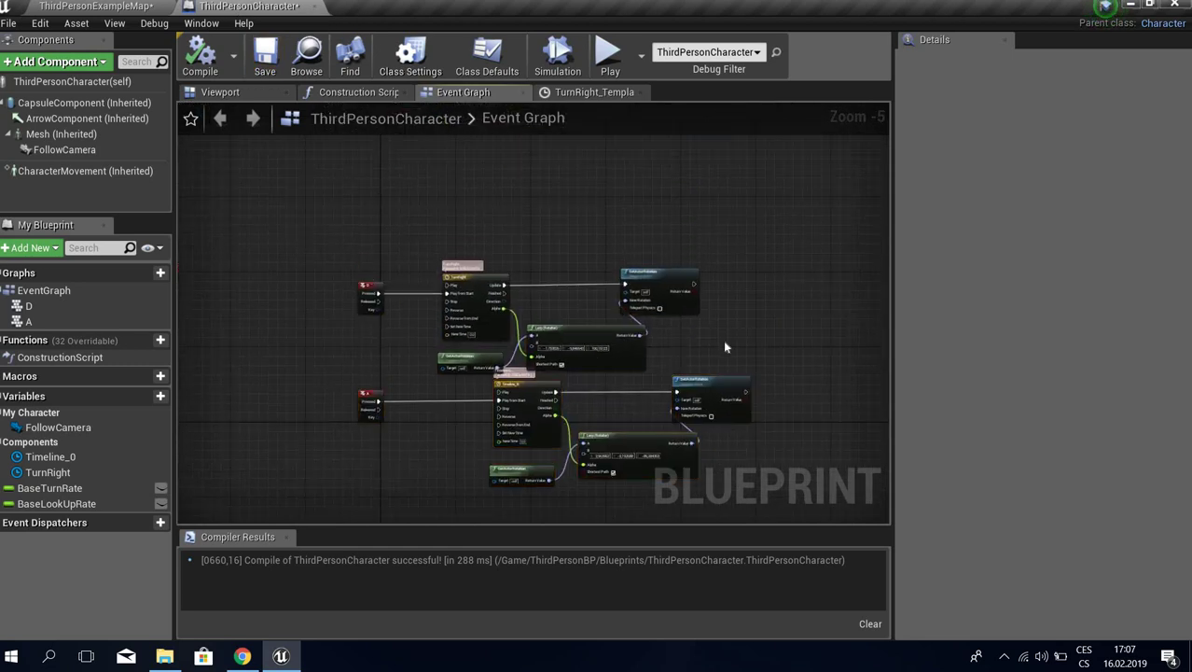
key(ctrl+v)
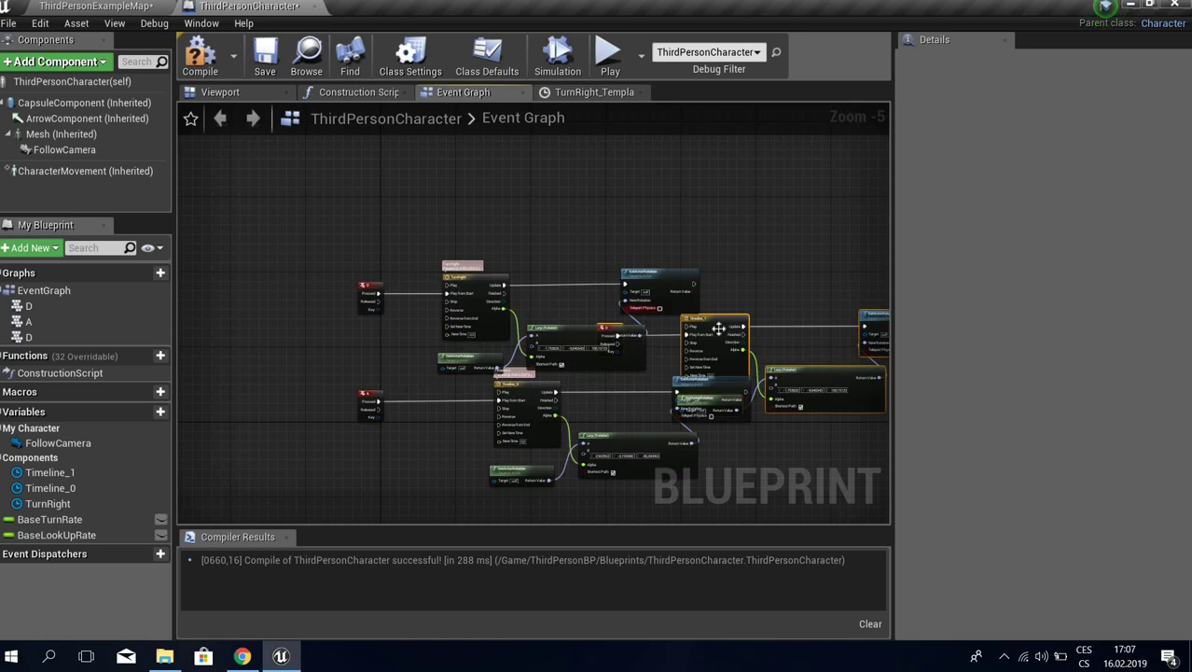
drag(427, 186, 499, 185)
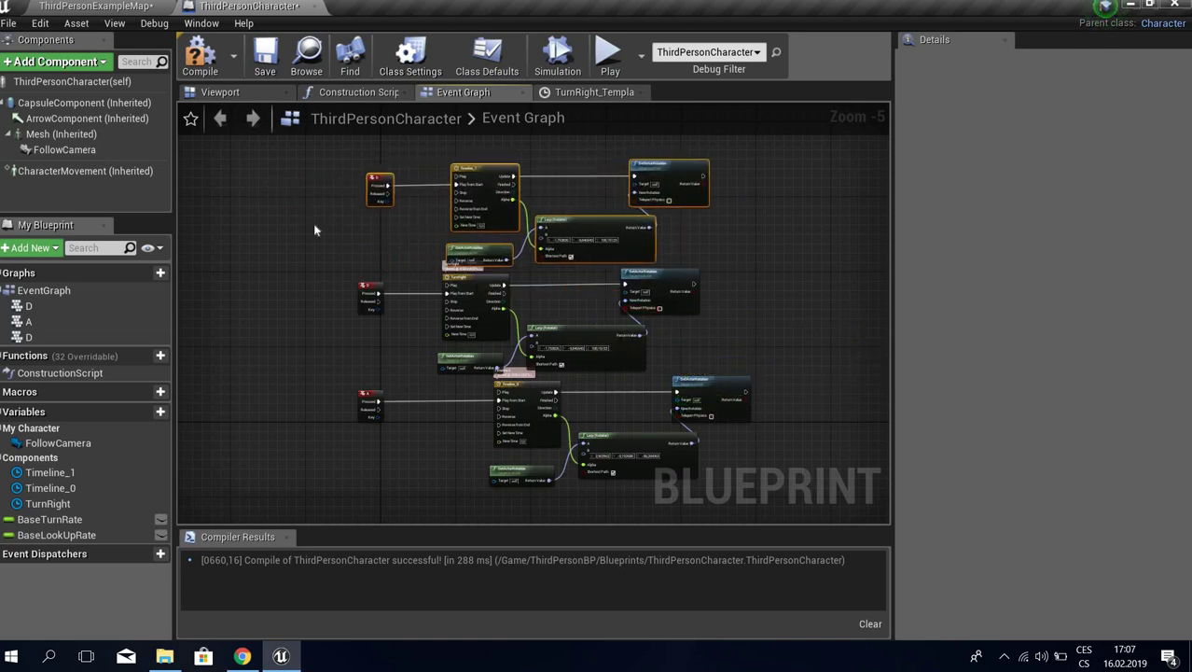
- Change the input key of the duplicated D event to W and compile the blueprint
scroll(295, 221, up, 2)
right_drag(296, 221, 280, 341)
click(432, 262)
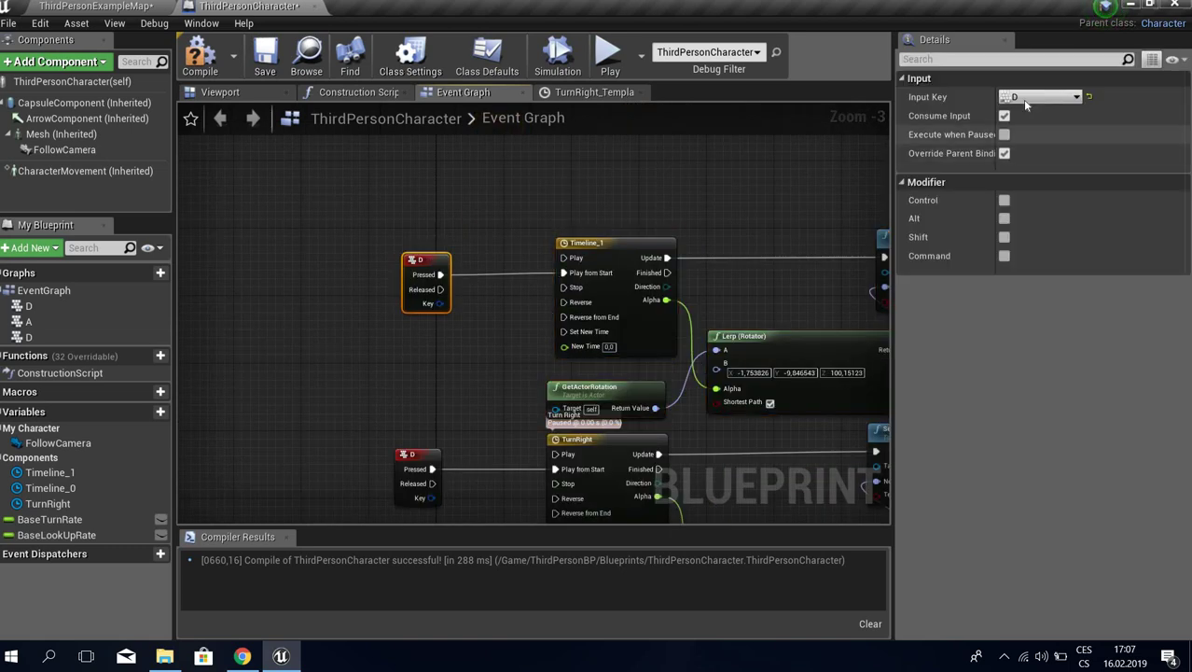
click(1027, 99)
text(w)
click(1004, 286)
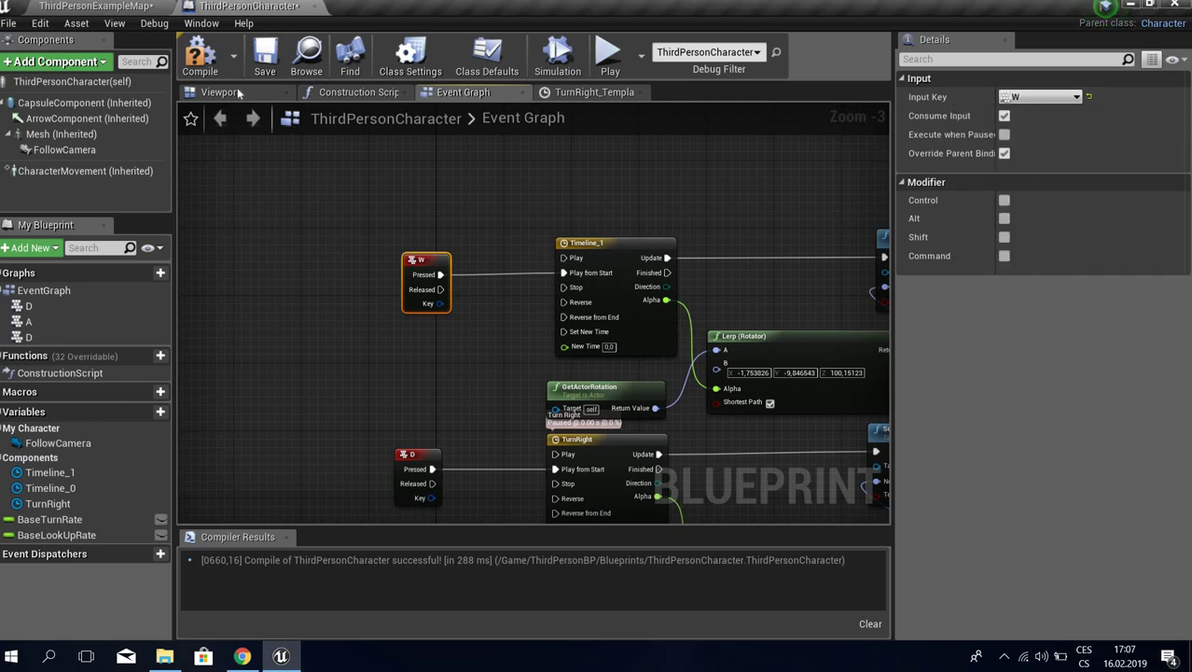
key(F7)
- Set B's X, Y and Z values on the W key chain's Lerp (Rotator) to 0 and compile
right_drag(732, 195, 501, 190)
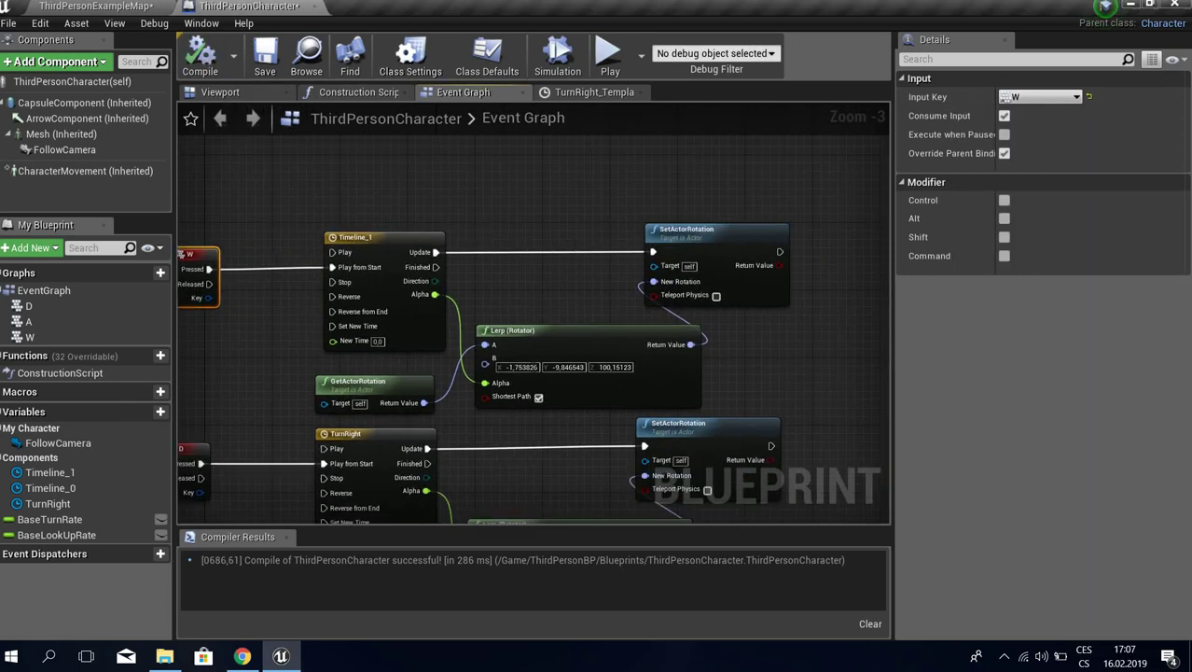
text(0)
key(Return)
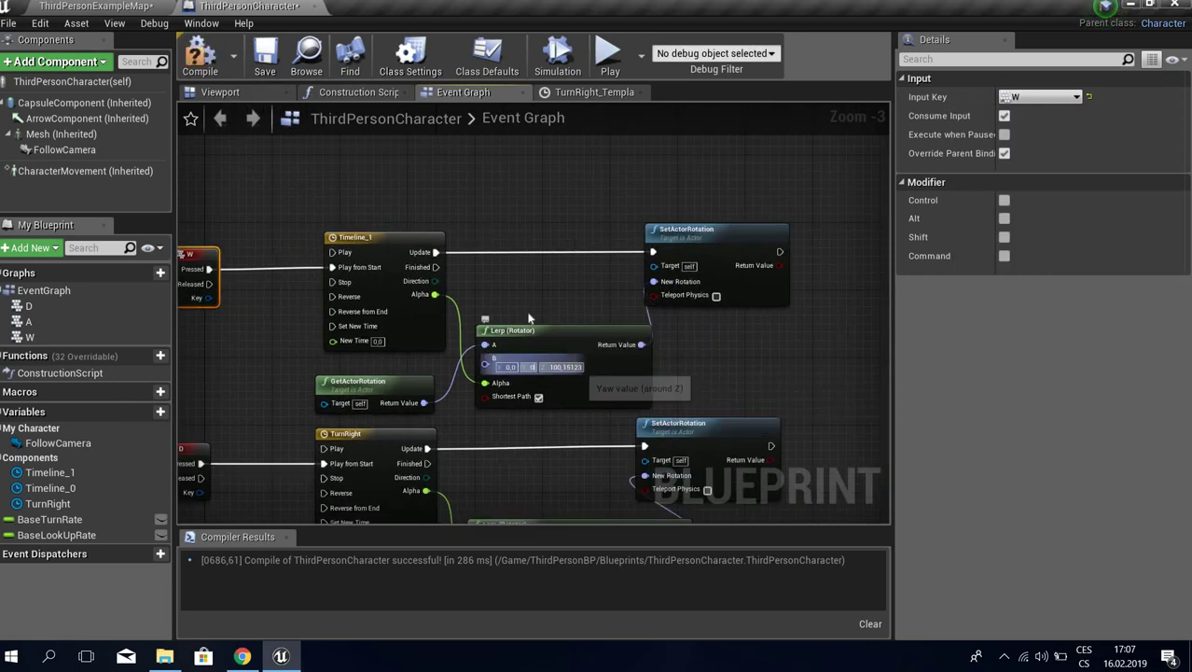
key(Tab)
text(0)
click(200, 56)
- Play-test the level to check the A, D and W turns, and stop the session
right_drag(724, 451, 728, 308)
scroll(805, 384, down, 1)
click(610, 58)
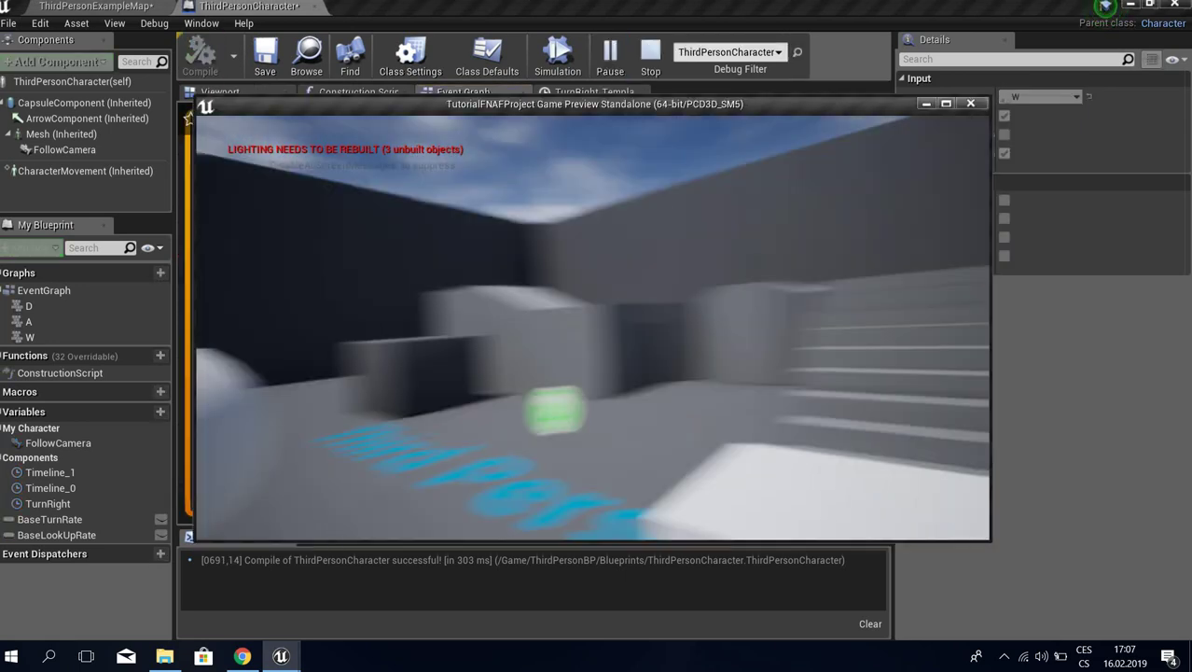
key(a)
key(d)
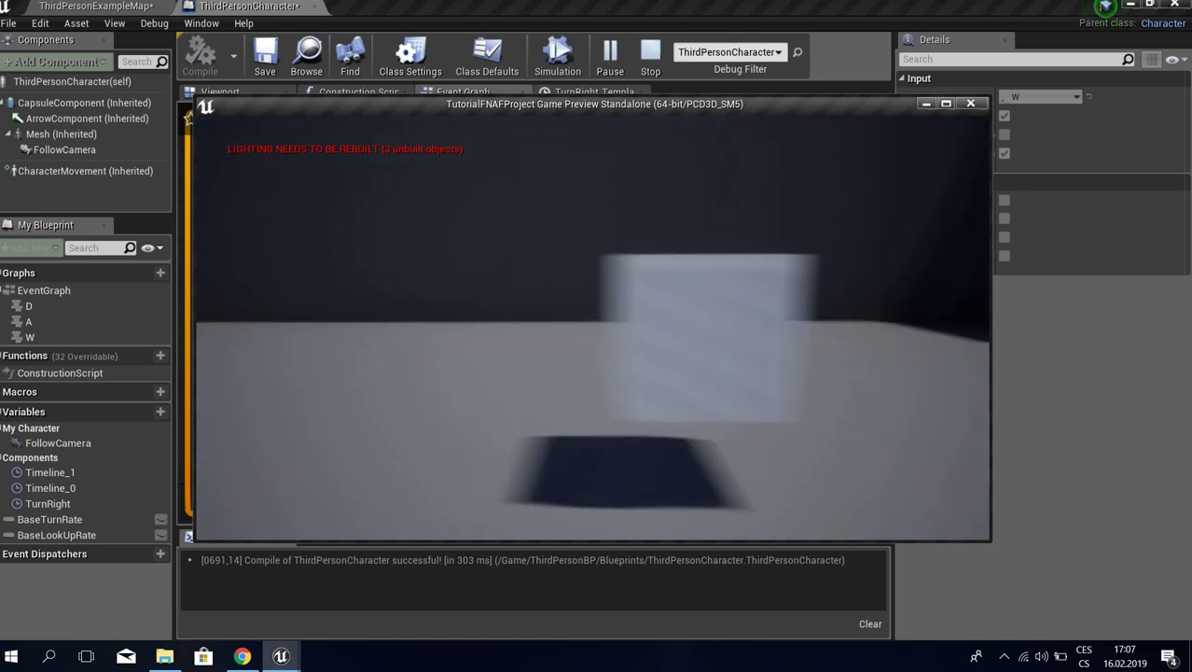
key(a)
key(a)
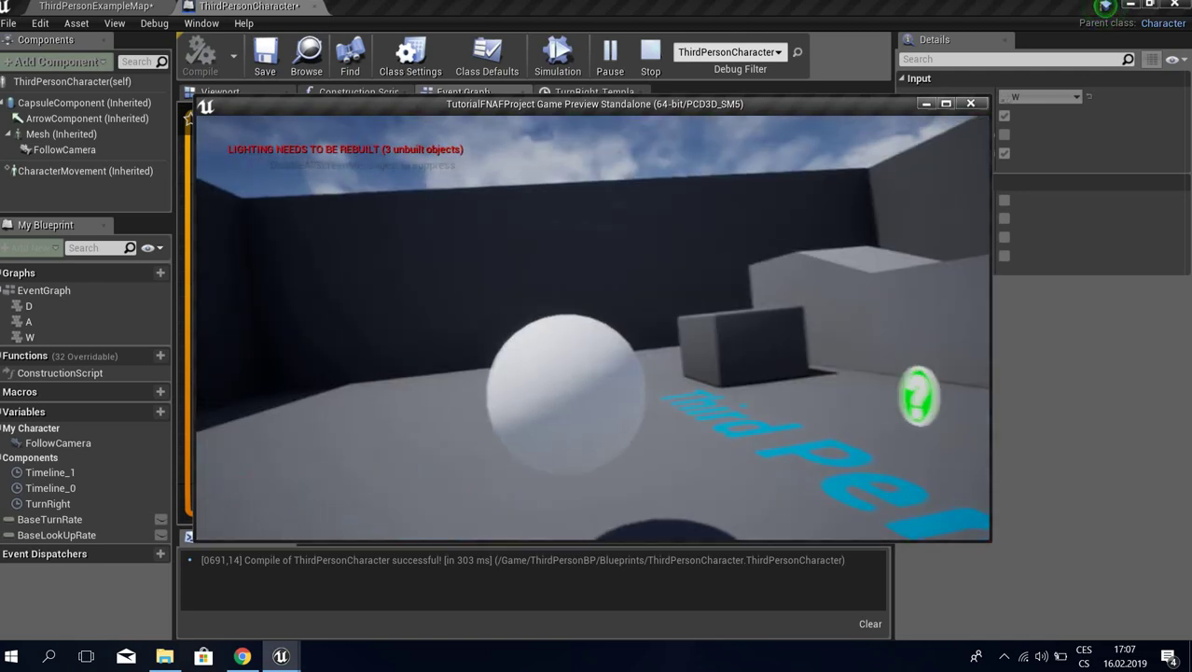
key(d)
key(w)
key(Escape)
- Duplicate the whole A key turn chain and place the copy directly below the original
right_drag(410, 485, 487, 284)
scroll(479, 306, down, 2)
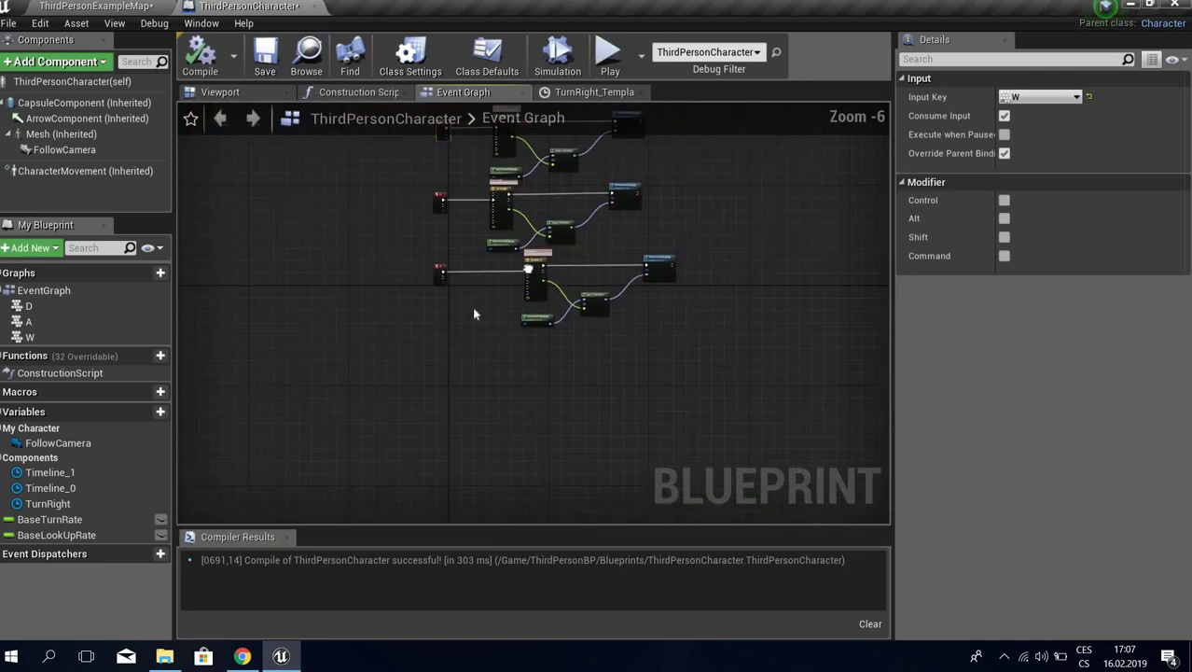
scroll(504, 282, up, 1)
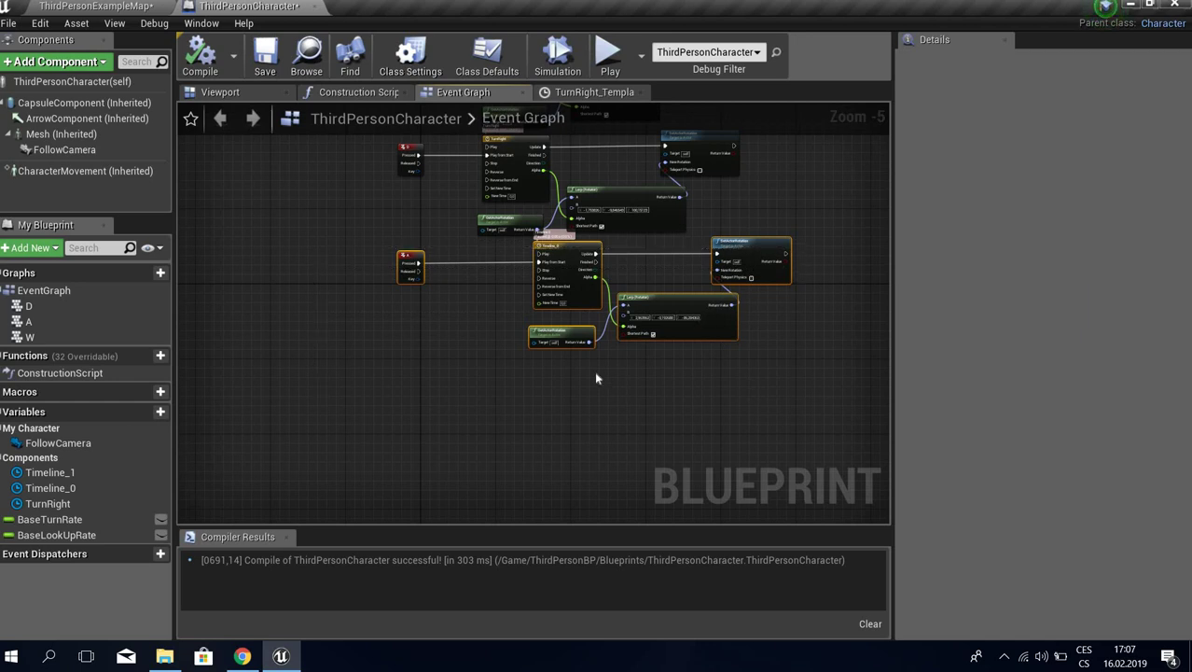
key(ctrl+c)
key(ctrl+v)
drag(568, 380, 606, 379)
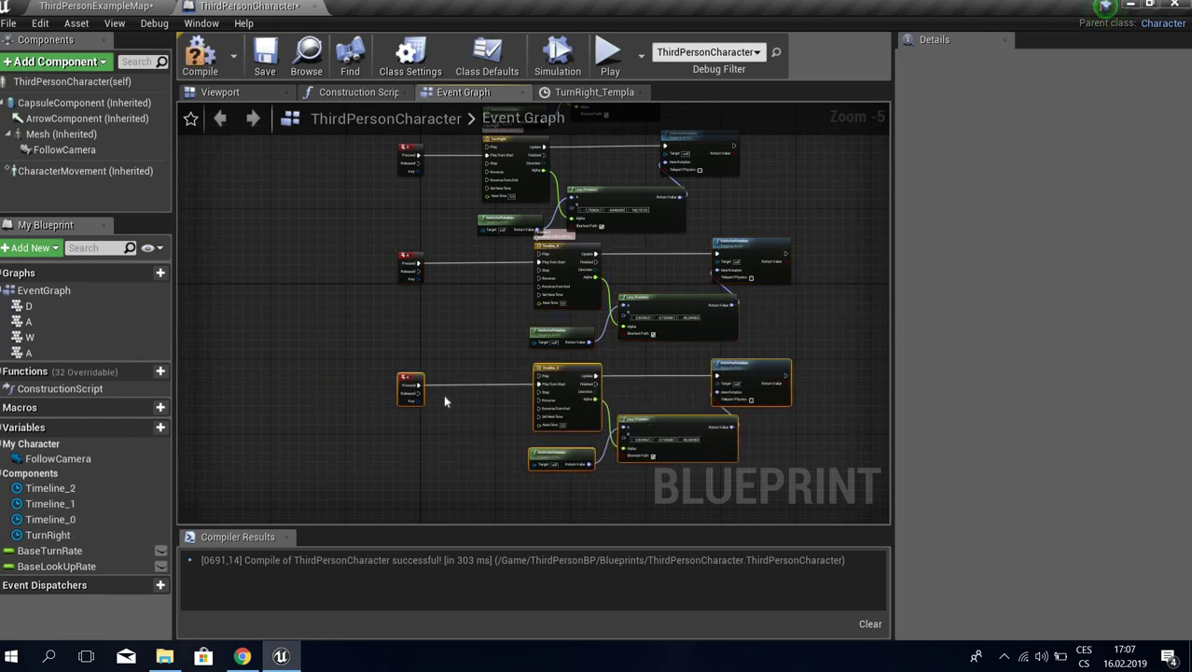
- Change the input key of the lower duplicated A event to S and compile the blueprint
scroll(404, 375, up, 1)
click(404, 375)
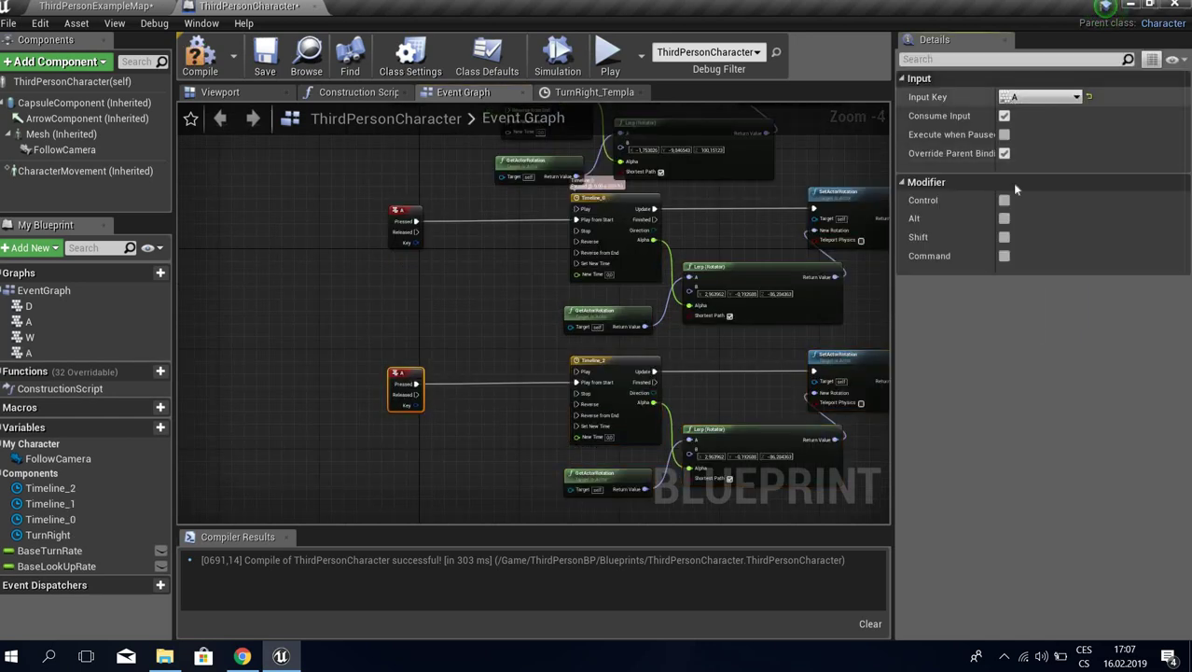
click(1040, 96)
text(s)
scroll(1020, 273, down, 15)
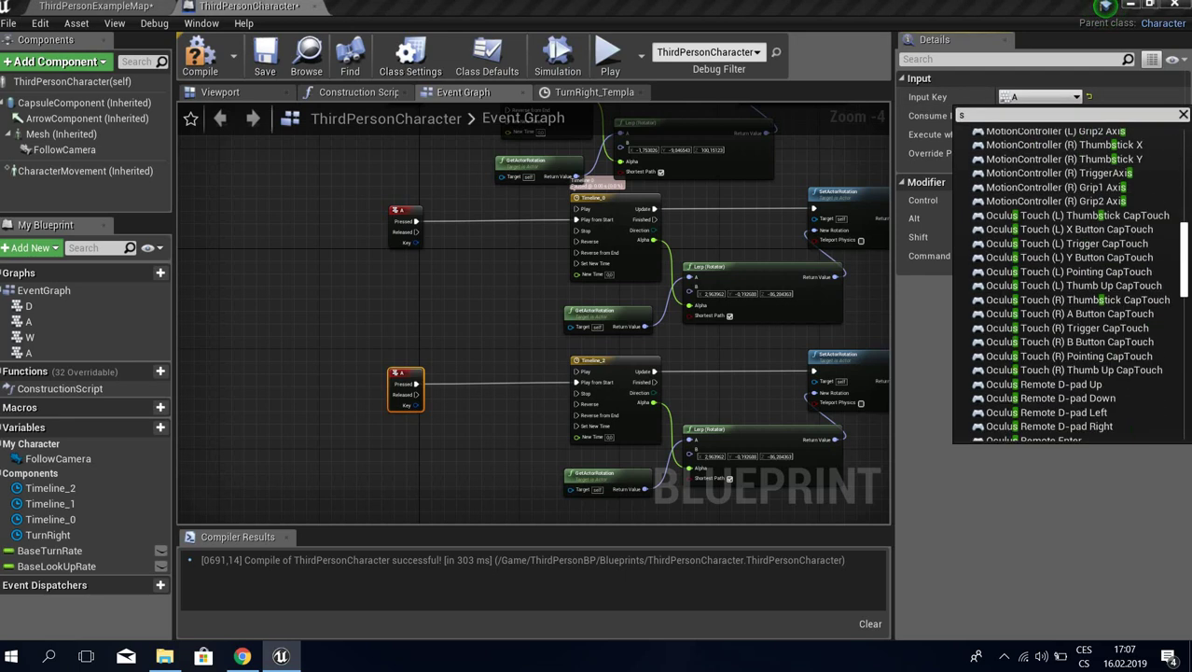
key(Return)
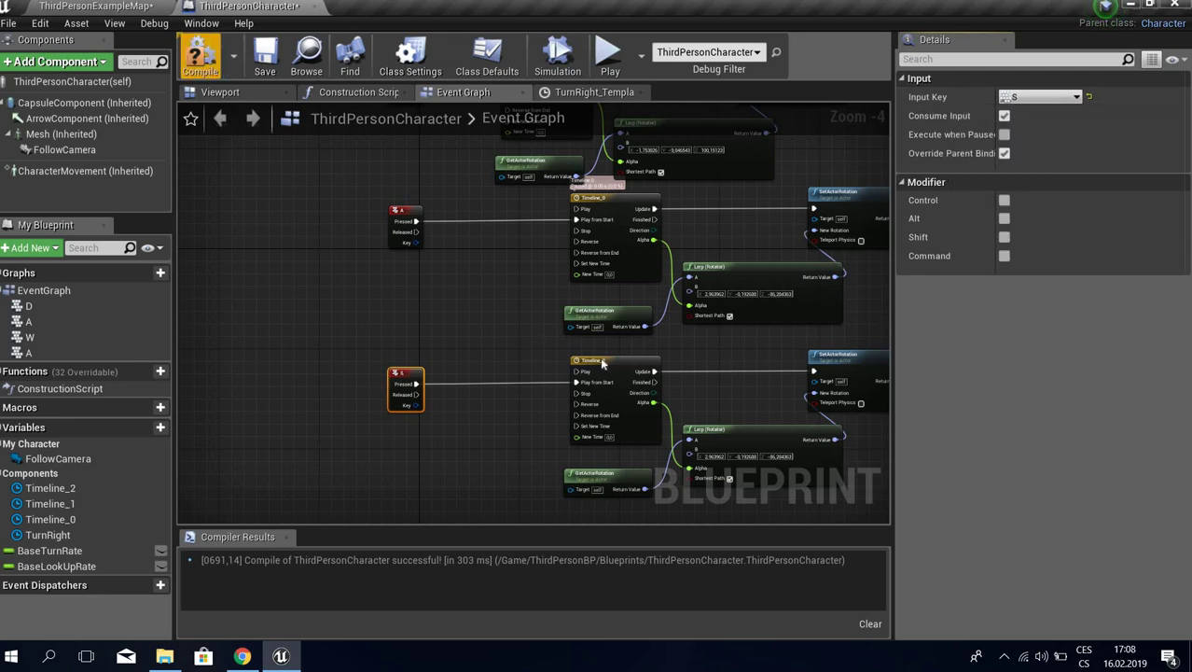
scroll(569, 401, up, 4)
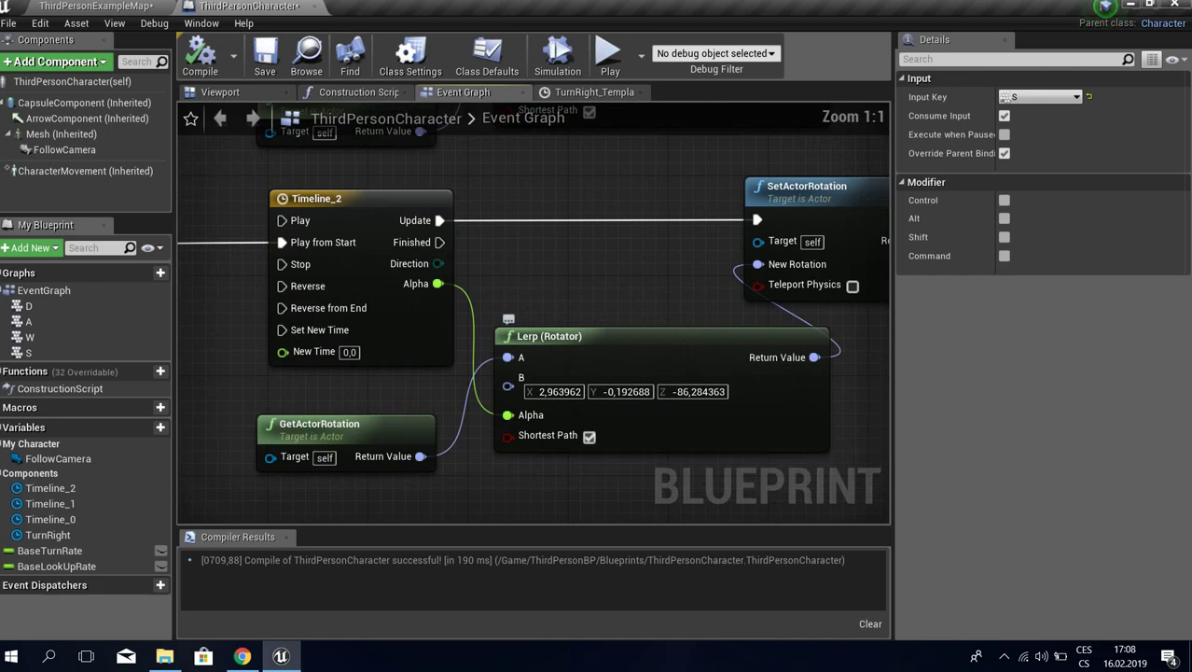
click(108, 11)
right_drag(499, 145, 581, 290)
click(524, 201)
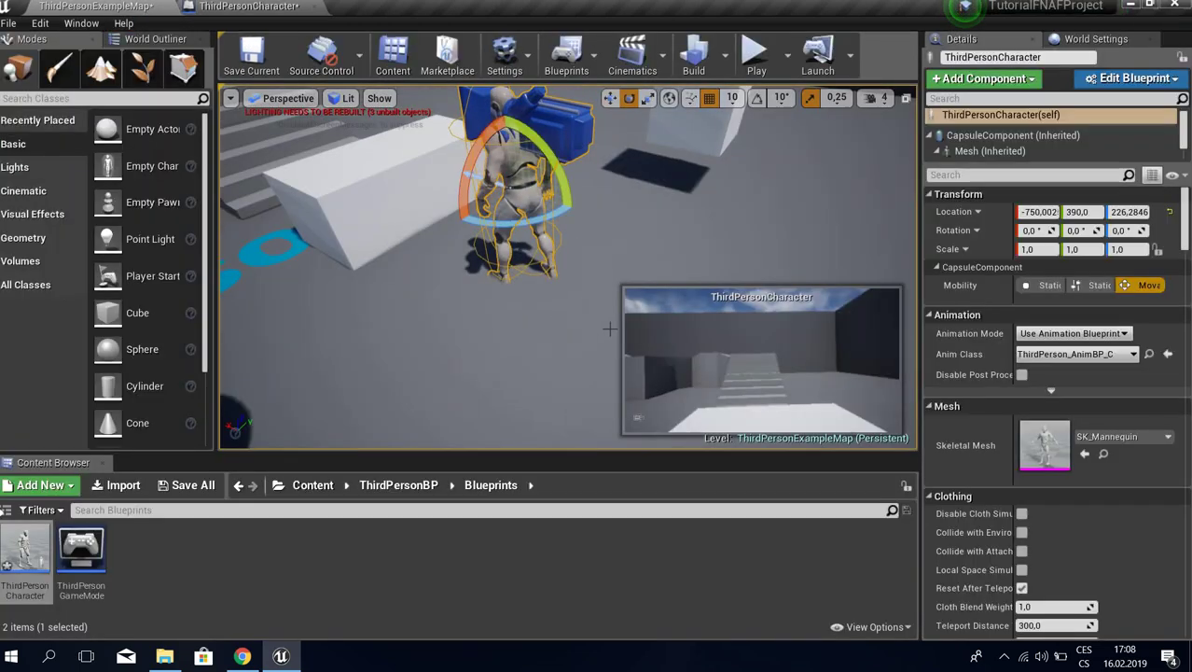
drag(519, 224, 434, 223)
drag(557, 172, 551, 166)
key(ctrl+z)
click(247, 5)
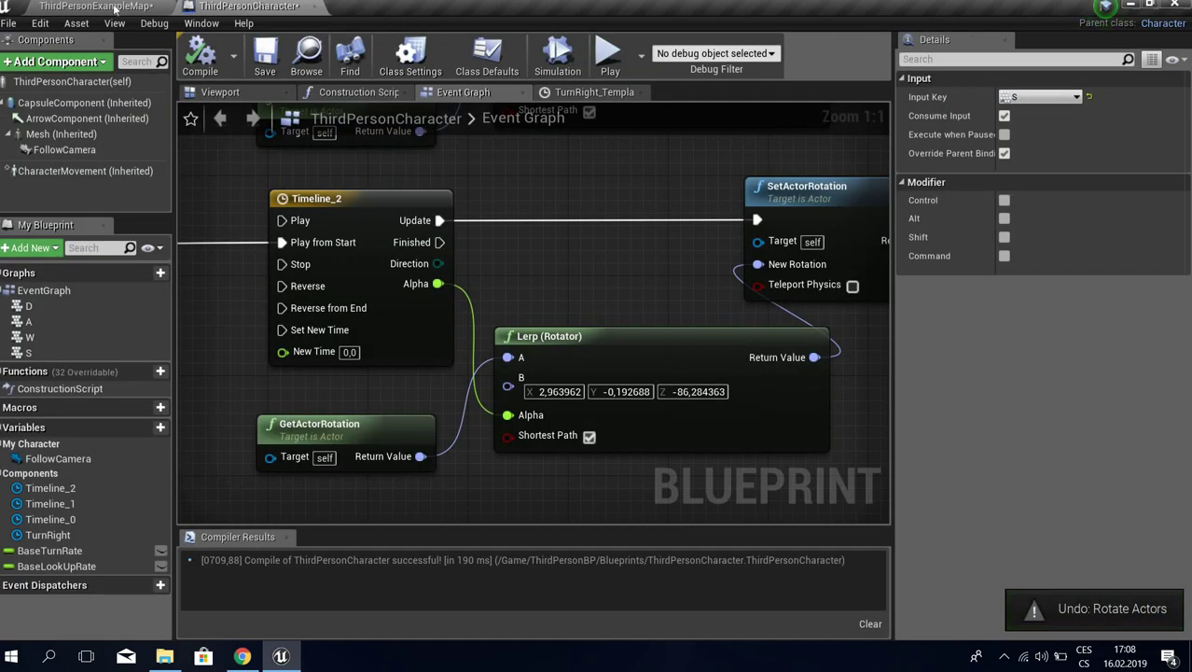
click(96, 6)
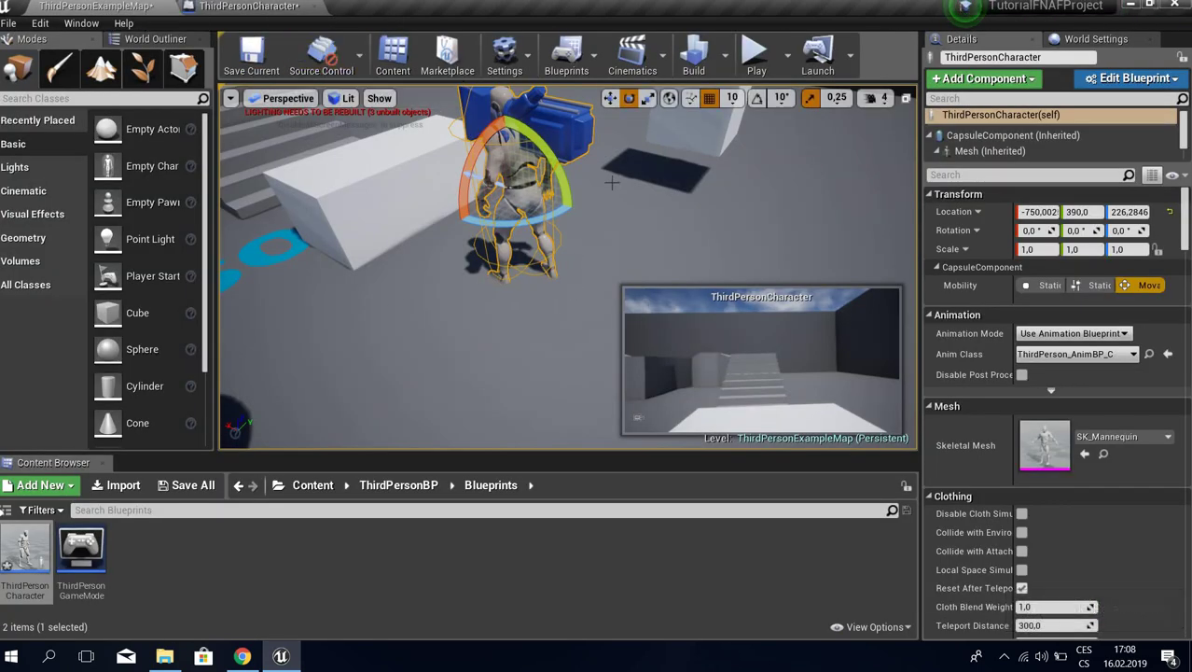
- Place a cone behind the character at about X -1260, Y 430, Z 190, and turn the character about 173° around Z to face it
drag(447, 177, 575, 199)
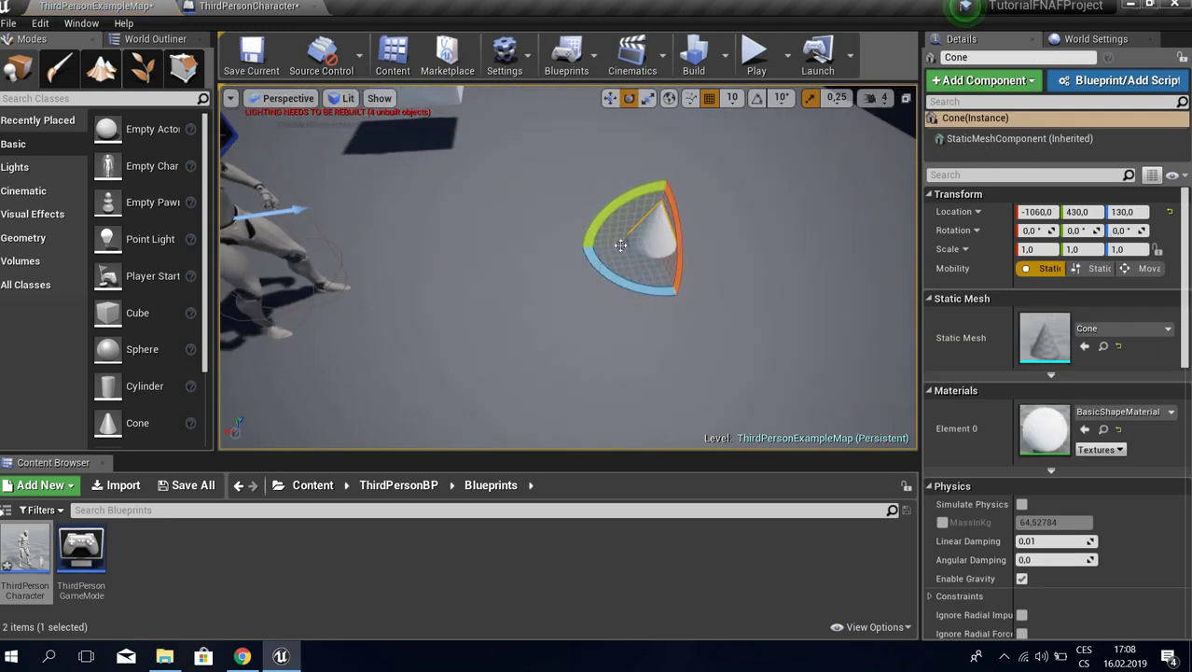
drag(862, 182, 904, 136)
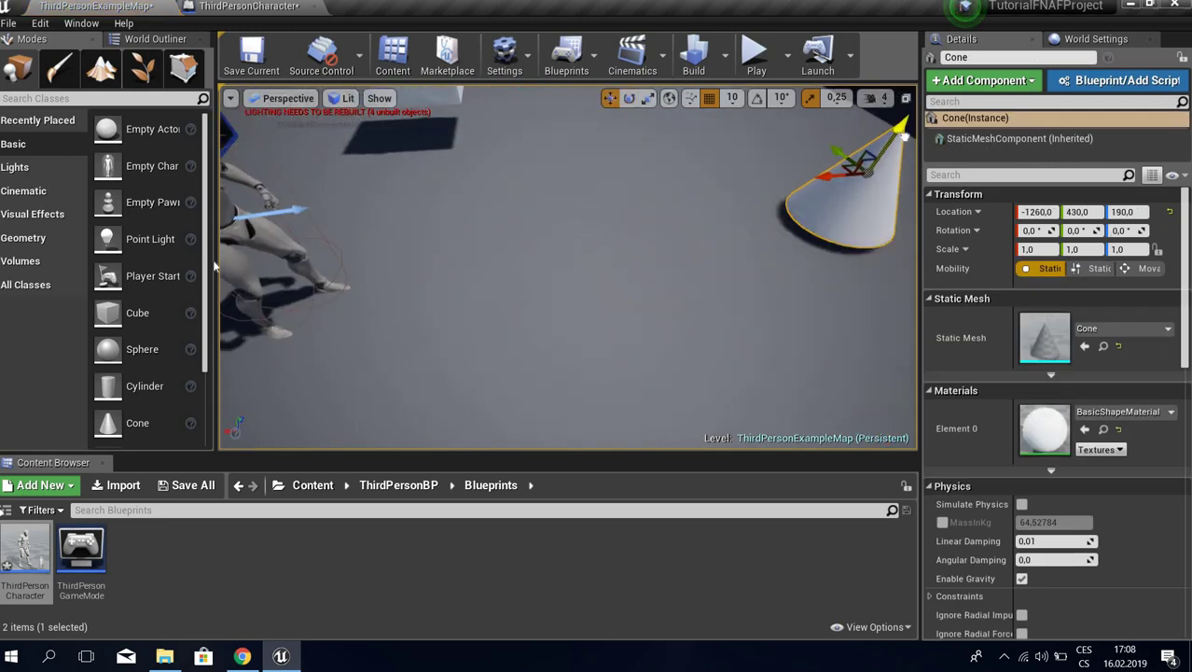
click(291, 246)
key(f)
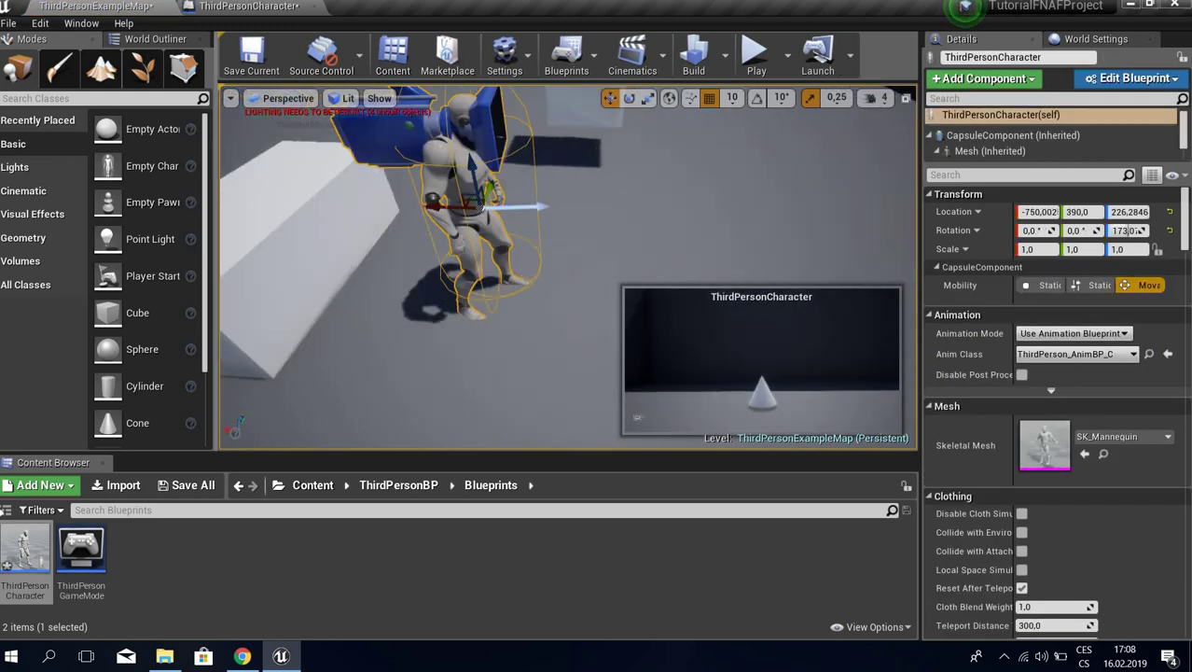
mouse_move(466, 270)
right_down()
mouse_move(634, 270)
mouse_move(419, 270)
mouse_move(457, 280)
mouse_move(448, 275)
right_up()
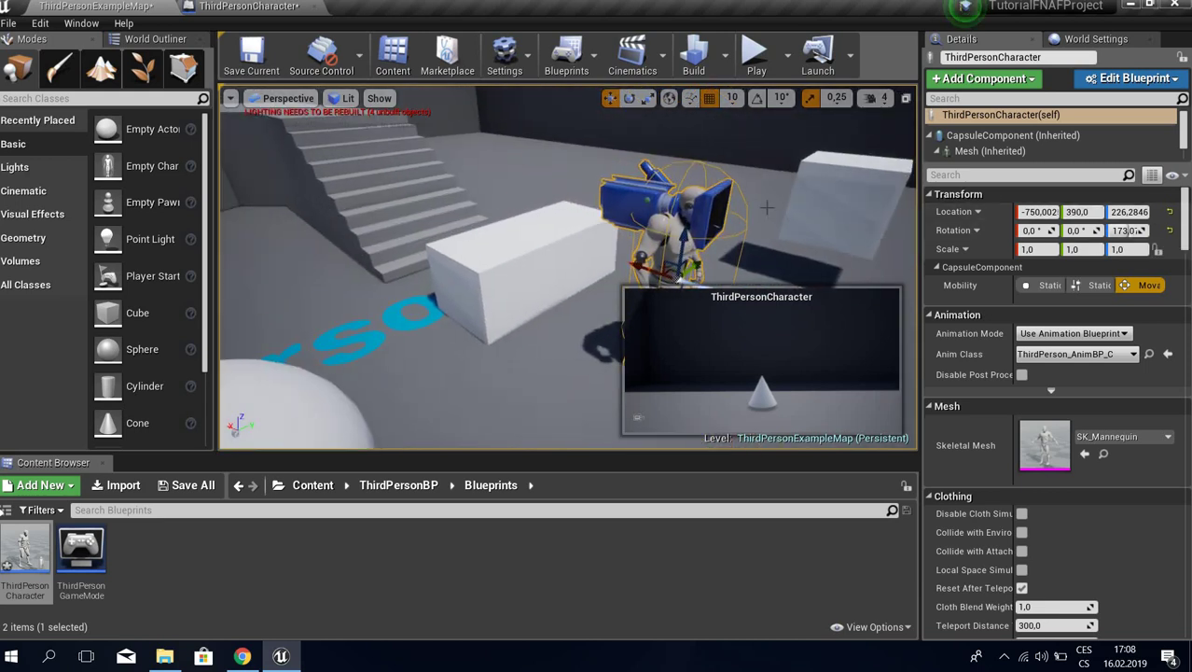
right_drag(766, 207, 803, 235)
mouse_move(697, 214)
mouse_down()
mouse_move(715, 246)
mouse_move(706, 230)
mouse_up()
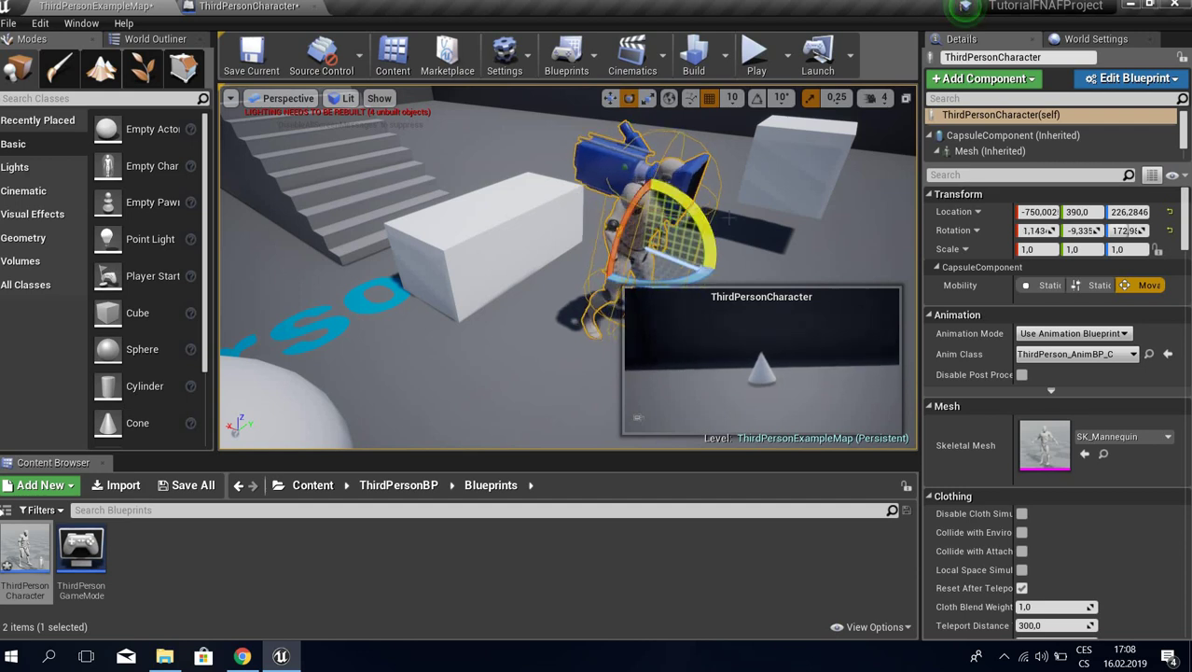
key(ctrl+z)
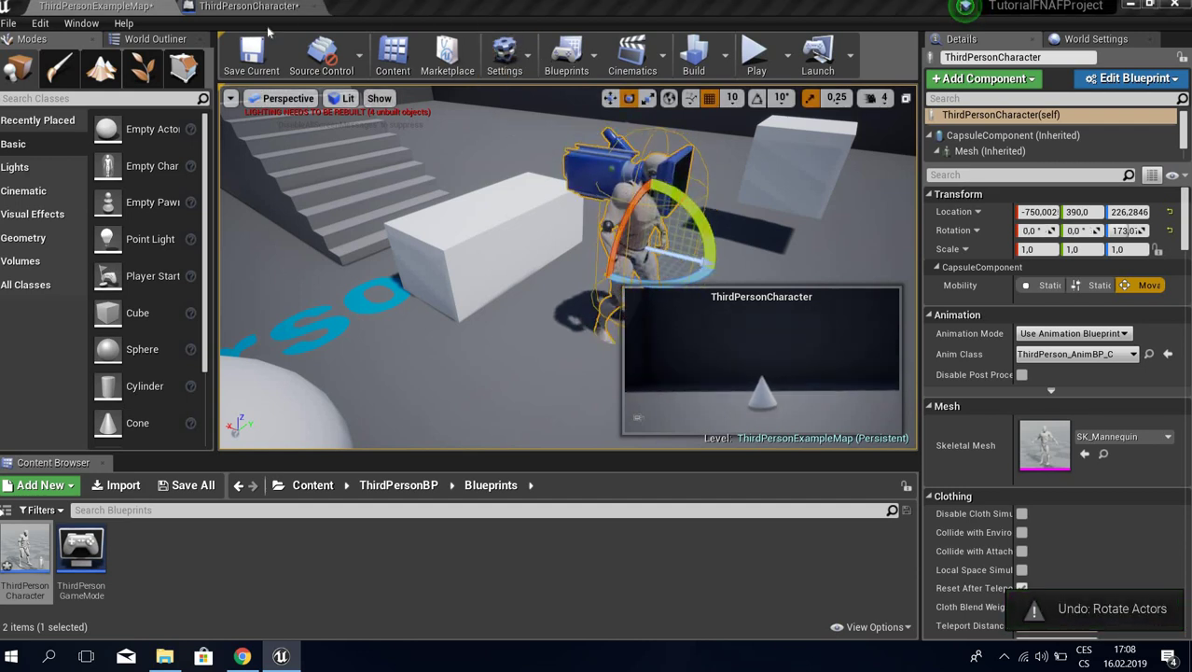
- Set B on the S key chain's Lerp (Rotator) to X 0, Y 0 and Z 180, and compile the blueprint
click(249, 5)
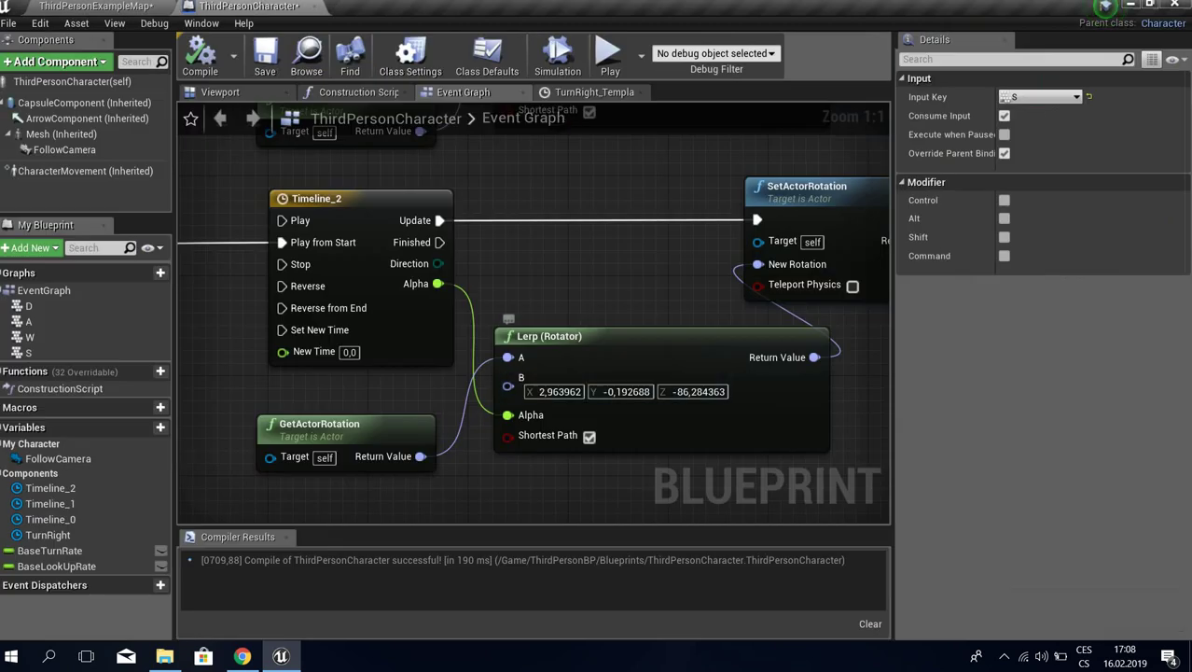
right_drag(631, 374, 737, 361)
scroll(737, 361, down, 2)
text(0)
key(Tab)
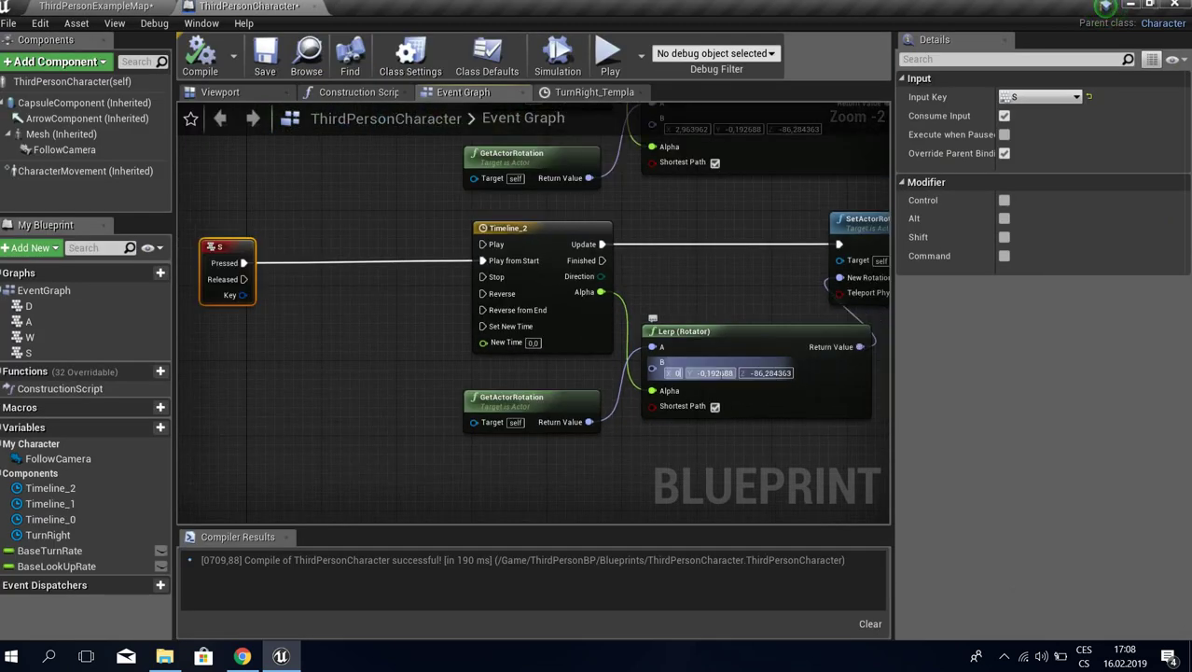
text(0)
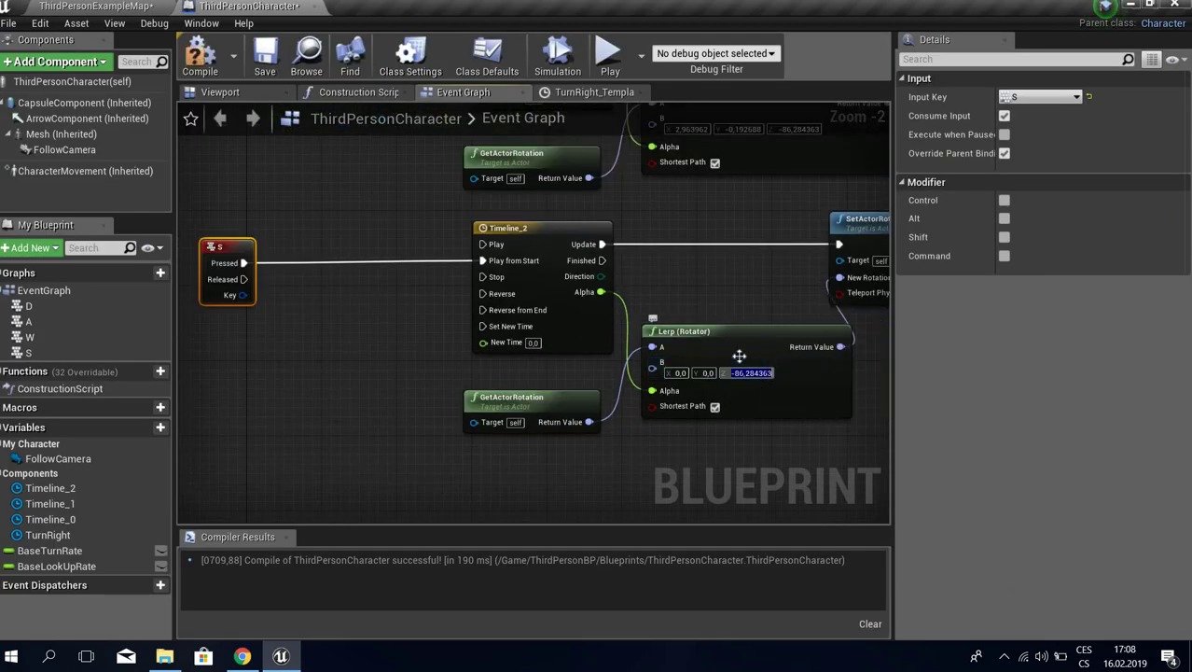
click(140, 6)
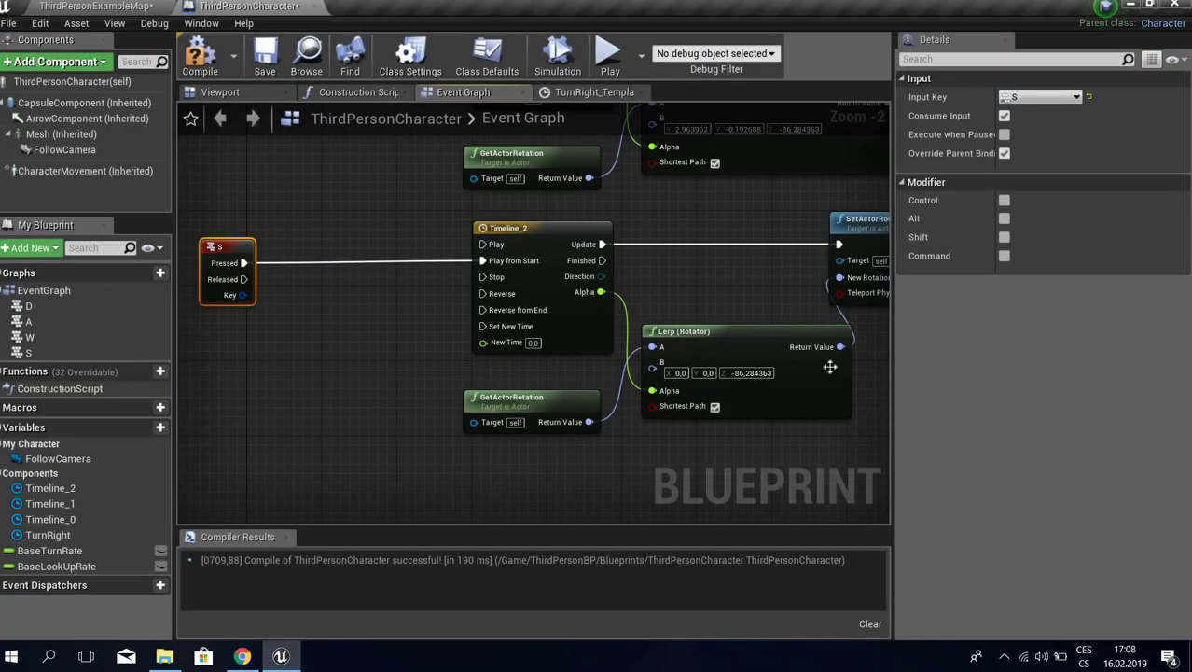
text(180,0)
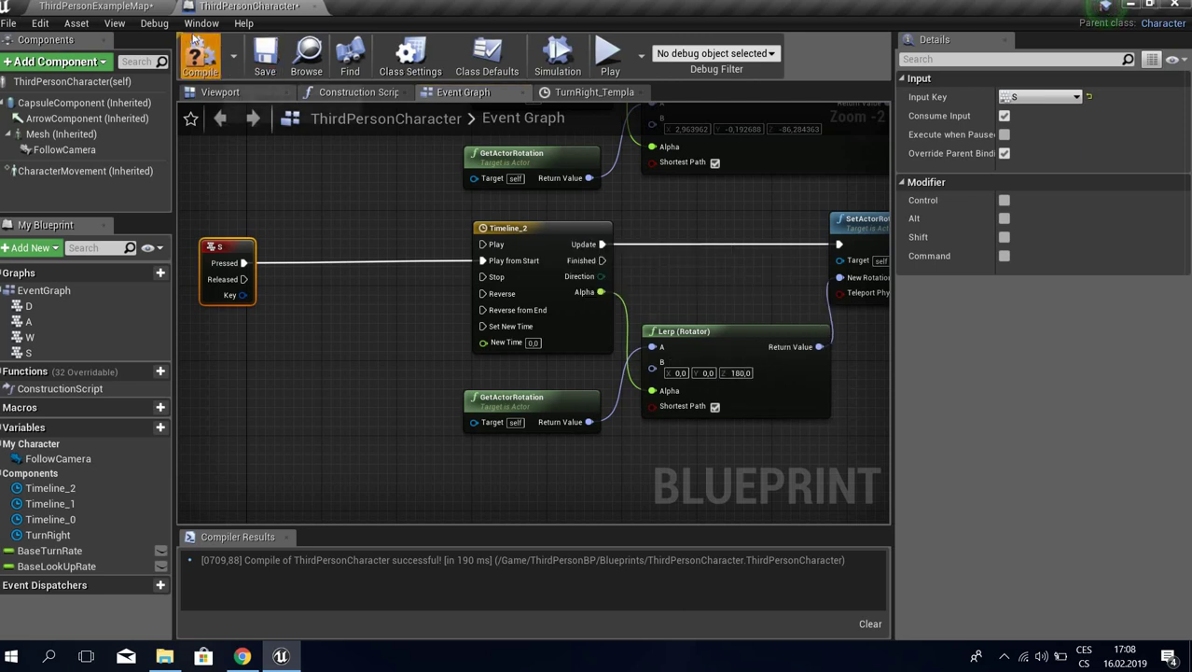
click(197, 42)
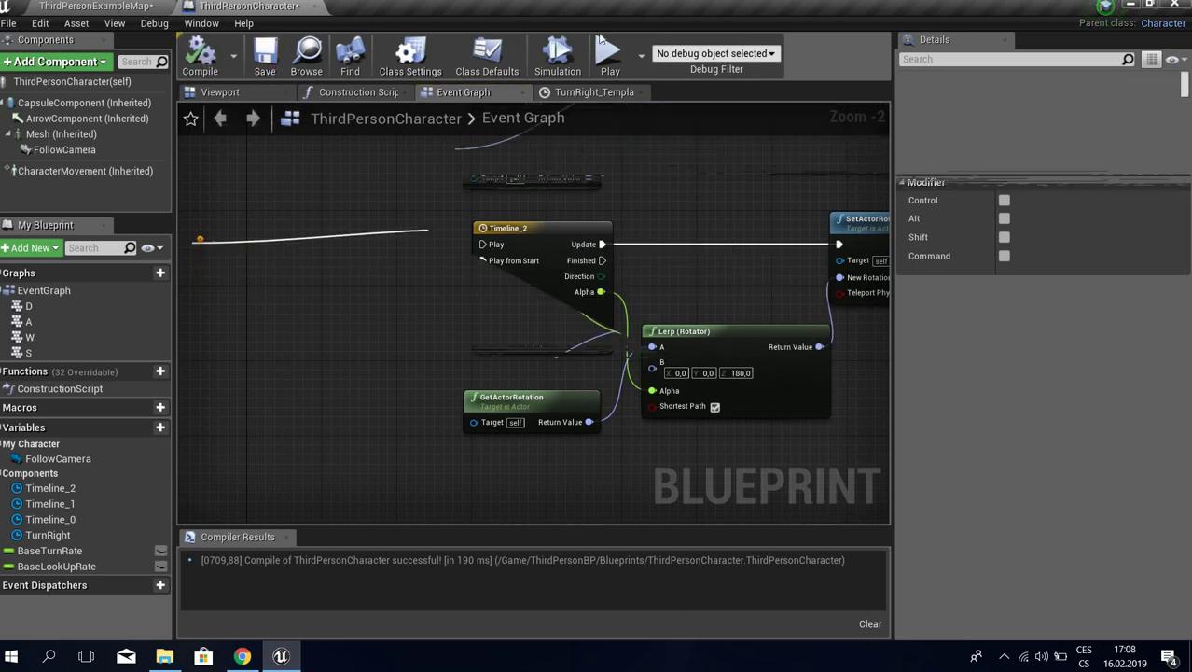
- Play-test the level to check the turns on A, D, W and S, and stop the session
click(607, 54)
key(a)
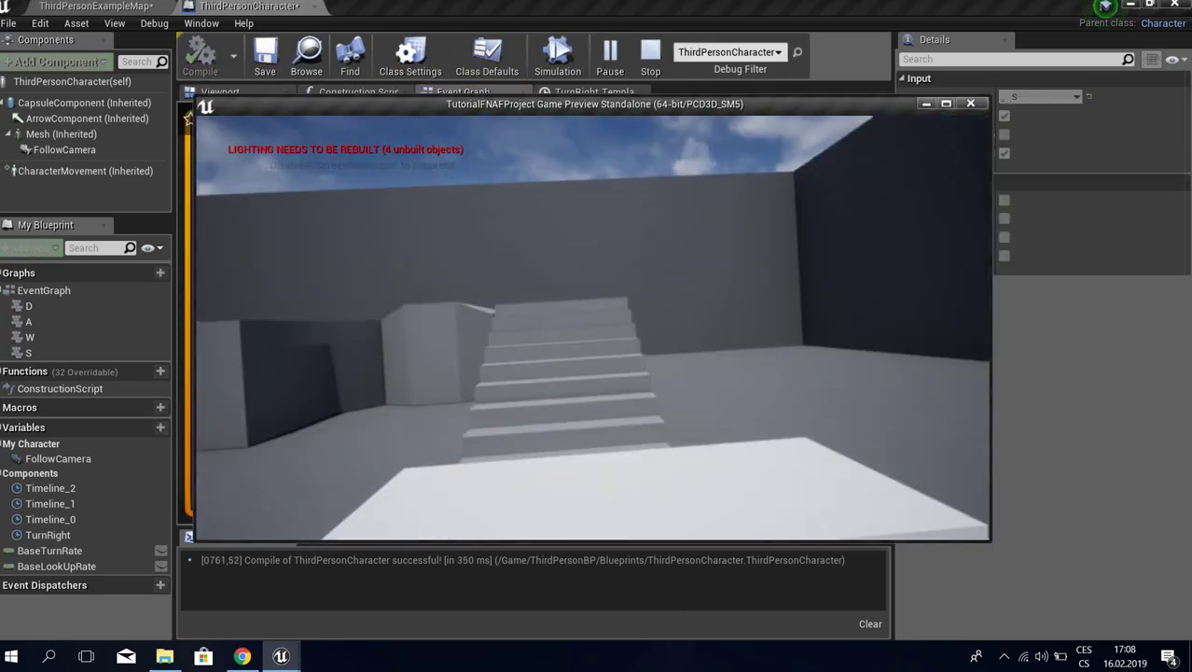
key(d)
key(a)
key(d)
key(a)
key(d)
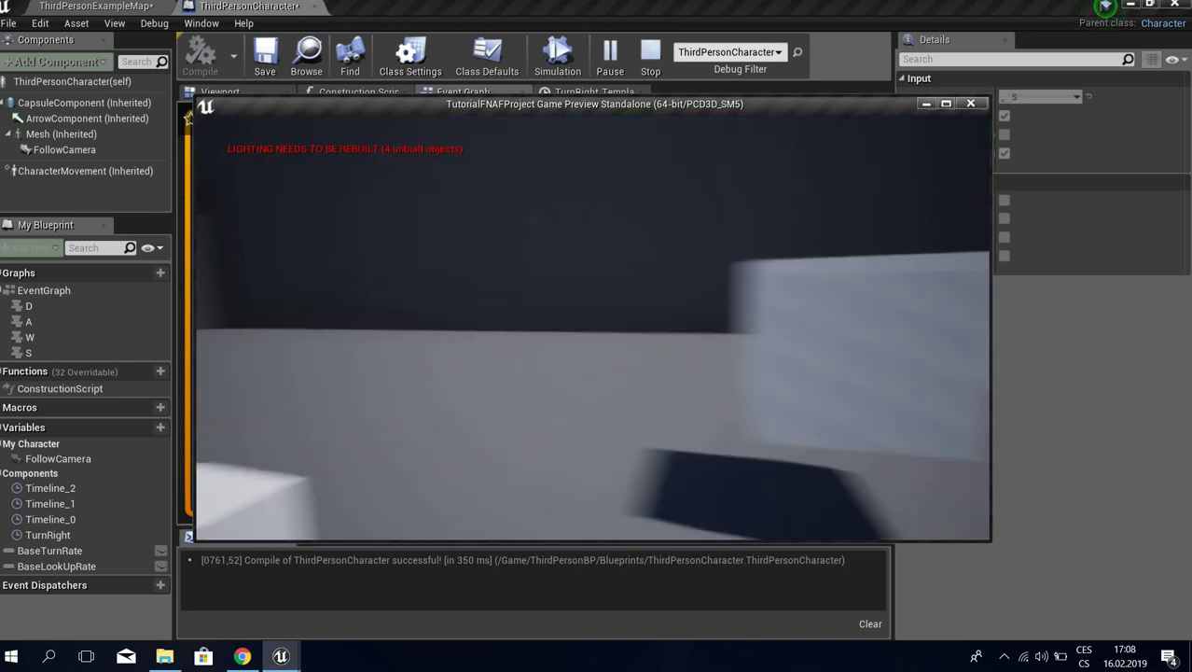
key(a)
key(w)
key(s)
key(d)
key(a)
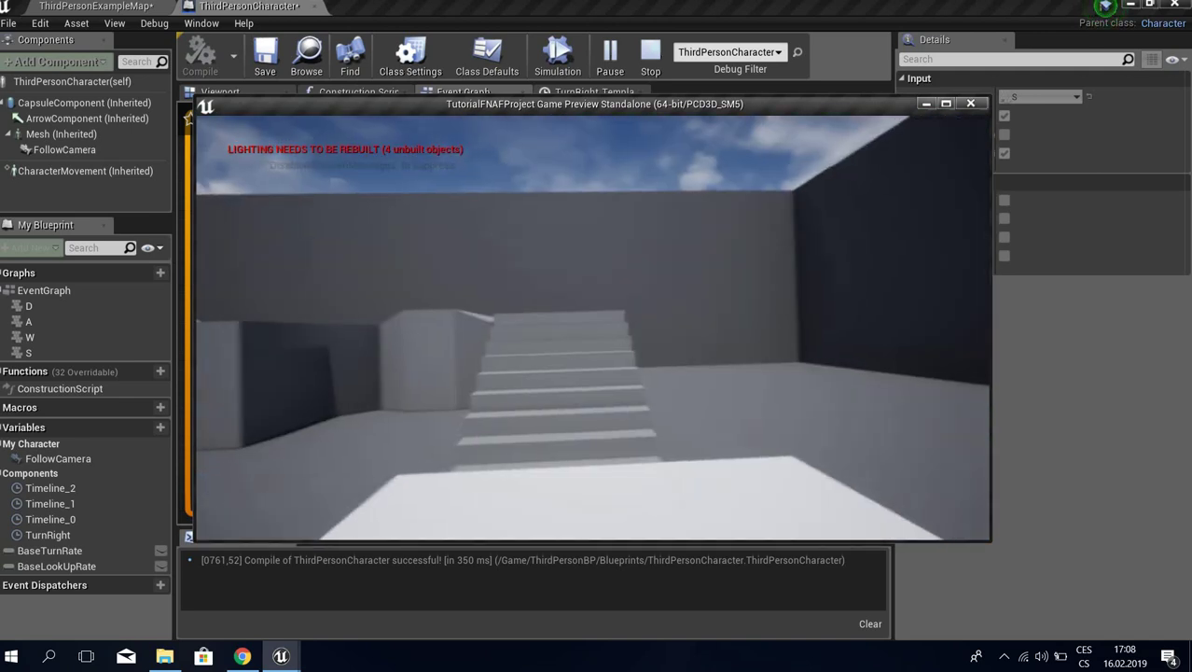
key(w)
key(s)
key(d)
key(a)
key(d)
key(a)
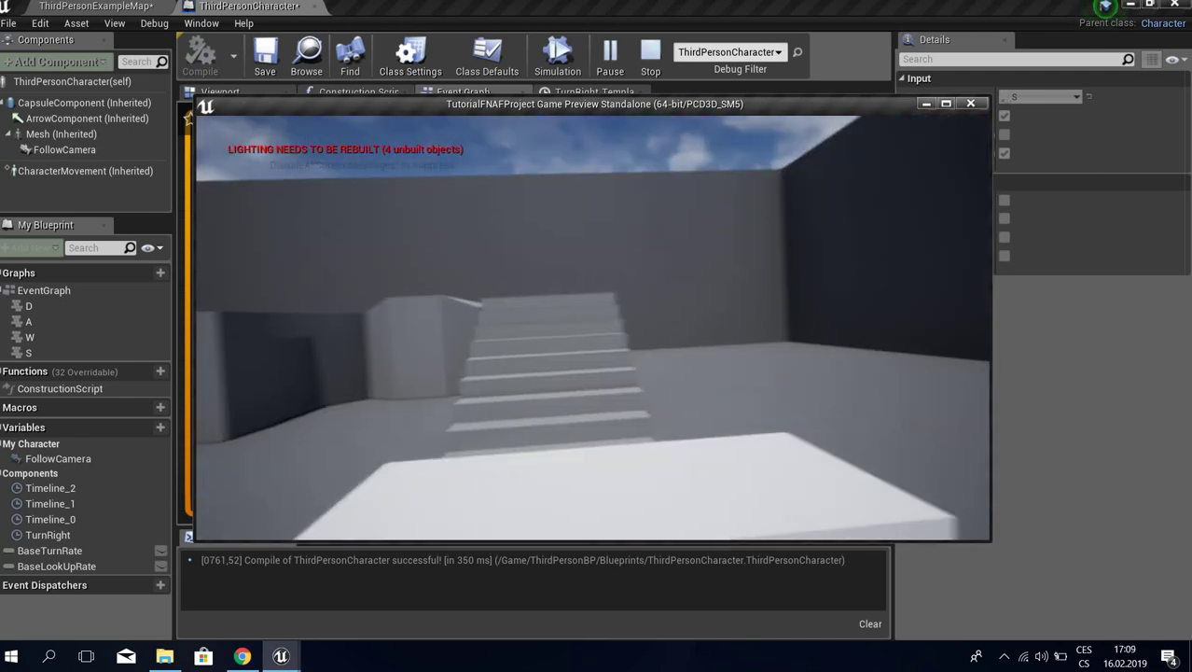
key(d)
key(a)
key(w)
key(s)
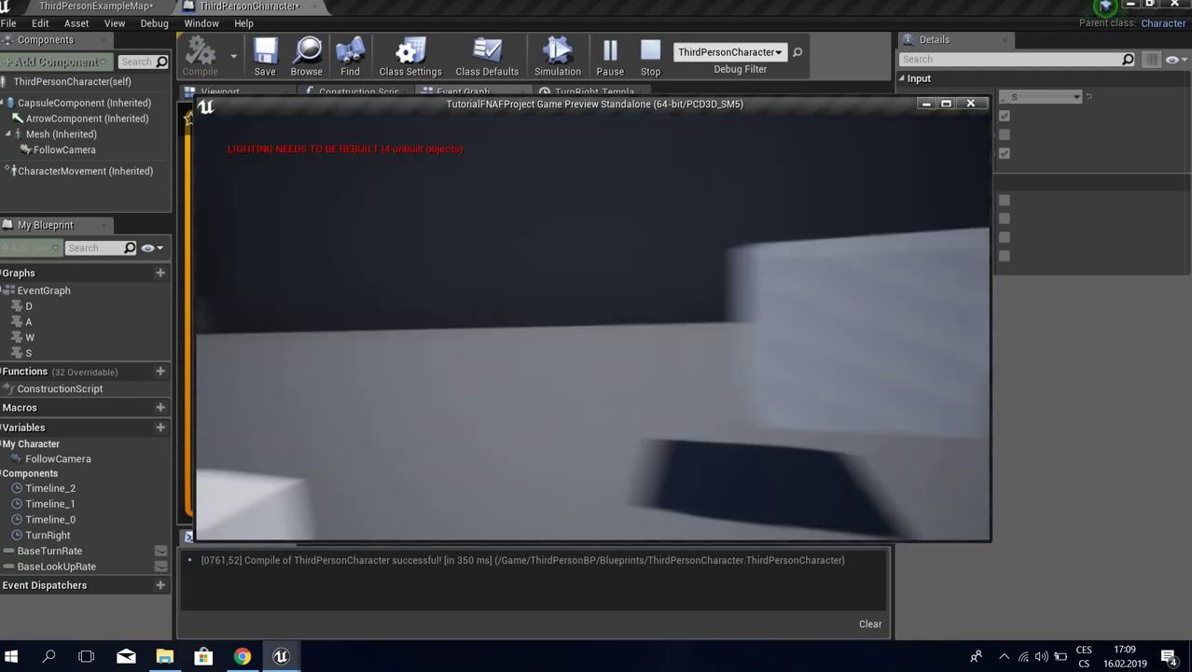
key(Escape)
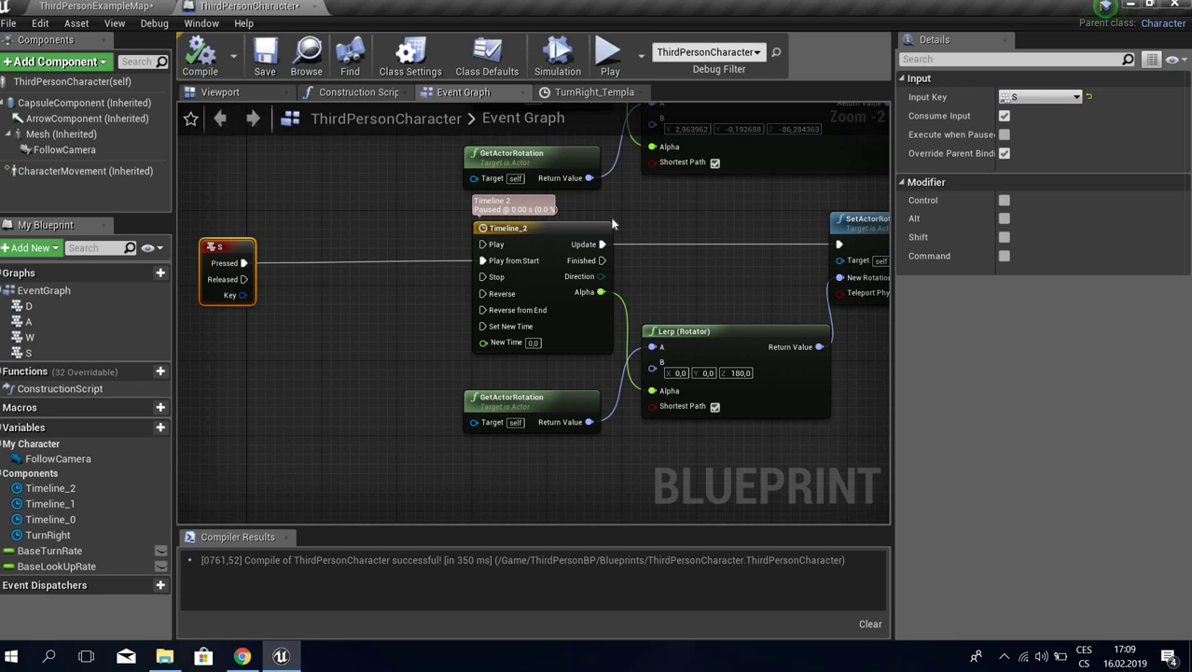
click(103, 7)
right_drag(569, 266, 644, 257)
right_drag(574, 140, 415, 140)
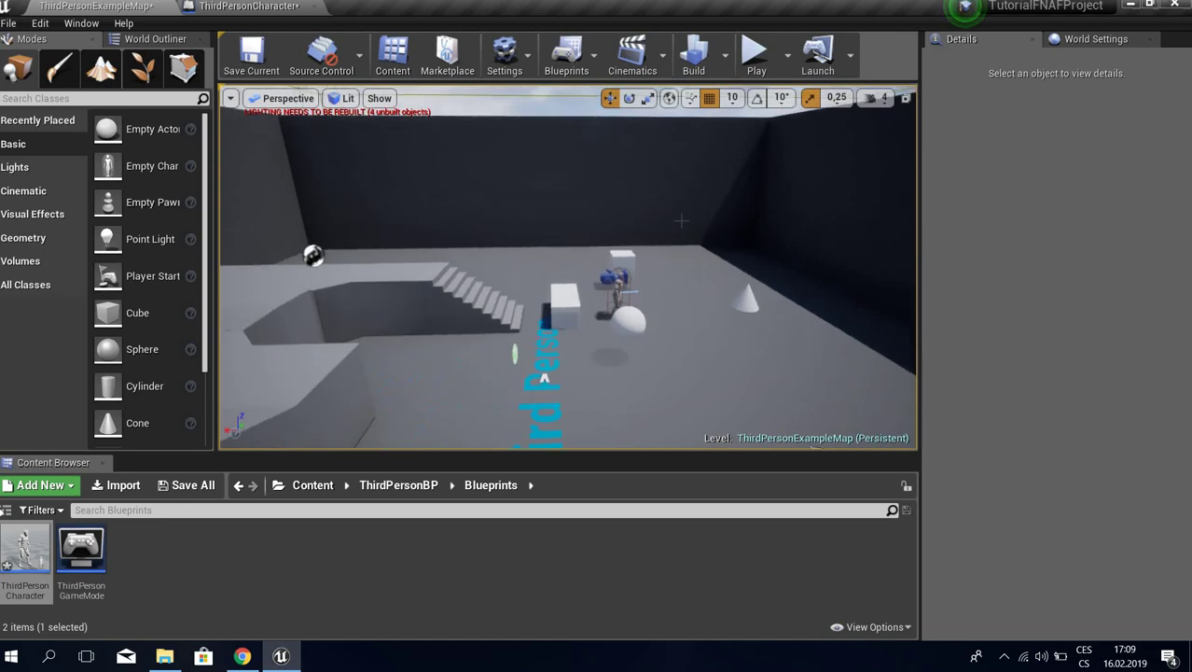